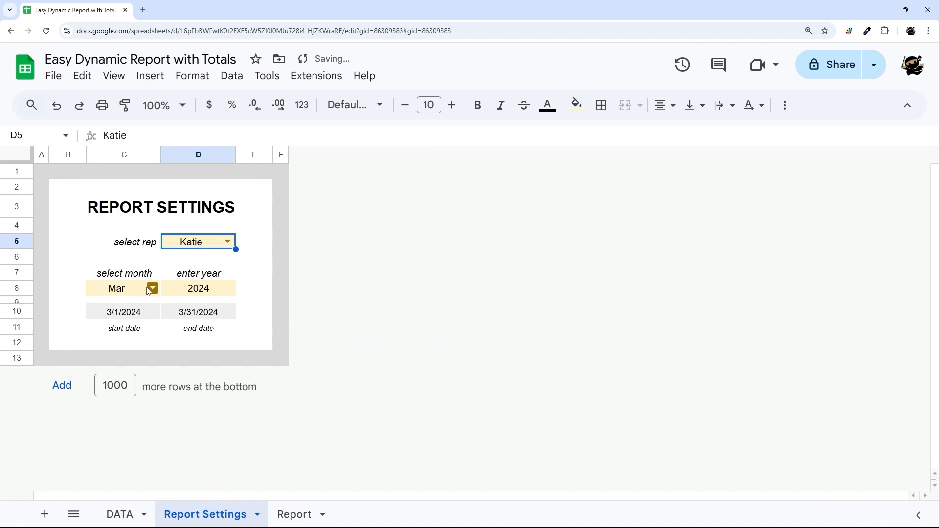
# Set the month to Jan in the report settings and open the Report sheet.
pyautogui.click(151, 288)
pyautogui.click(105, 308)
pyautogui.click(281, 512)
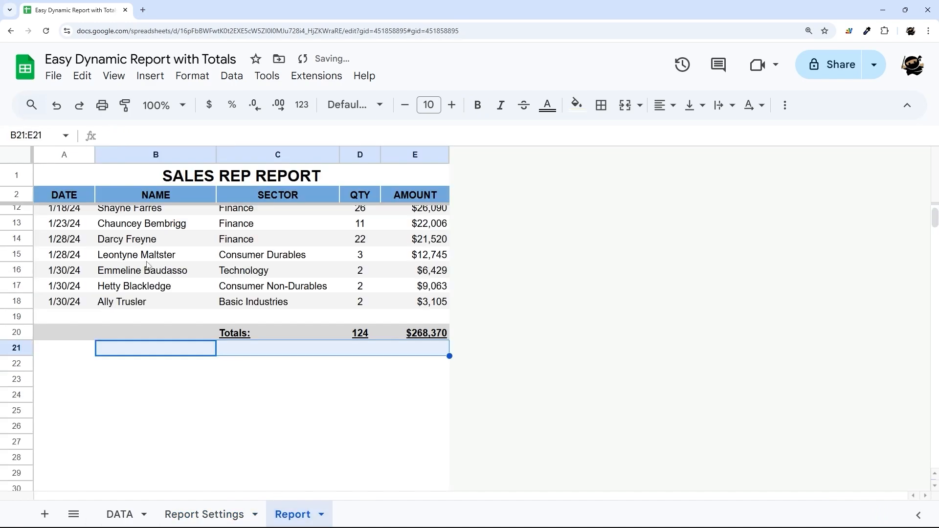
# Examine the report's filtered data rows and the totals row beneath them.
pyautogui.scroll(3, 146, 269)
pyautogui.click(71, 215)
pyautogui.moveTo(70, 219); pyautogui.dragTo(431, 447)
pyautogui.scroll(-3, 280, 328)
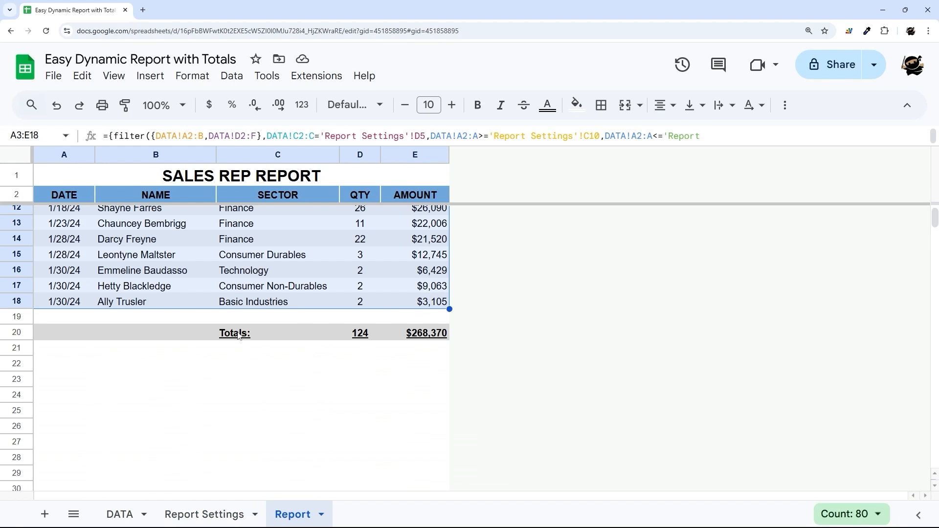
pyautogui.moveTo(241, 332); pyautogui.dragTo(430, 339)
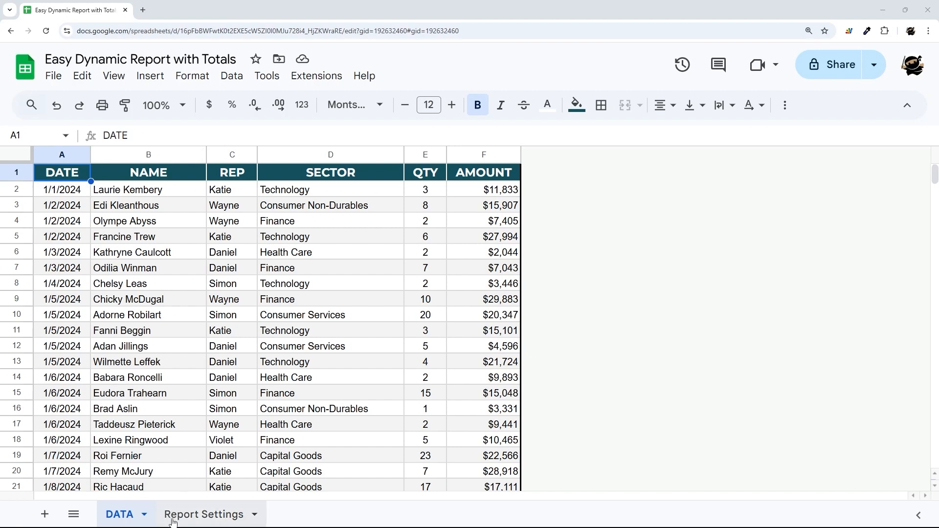
# Add a new sheet after Report Settings and name it Report.
pyautogui.click(201, 515)
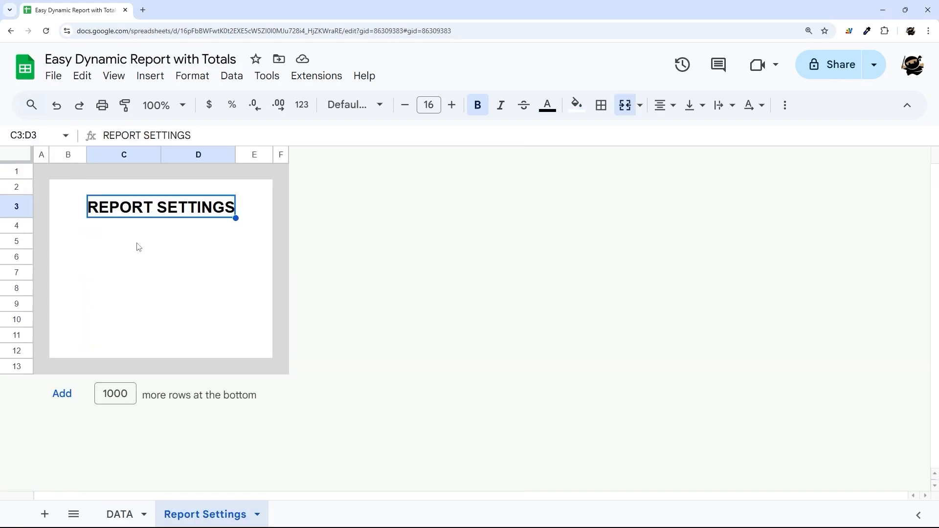
pyautogui.moveTo(138, 247); pyautogui.dragTo(198, 328)
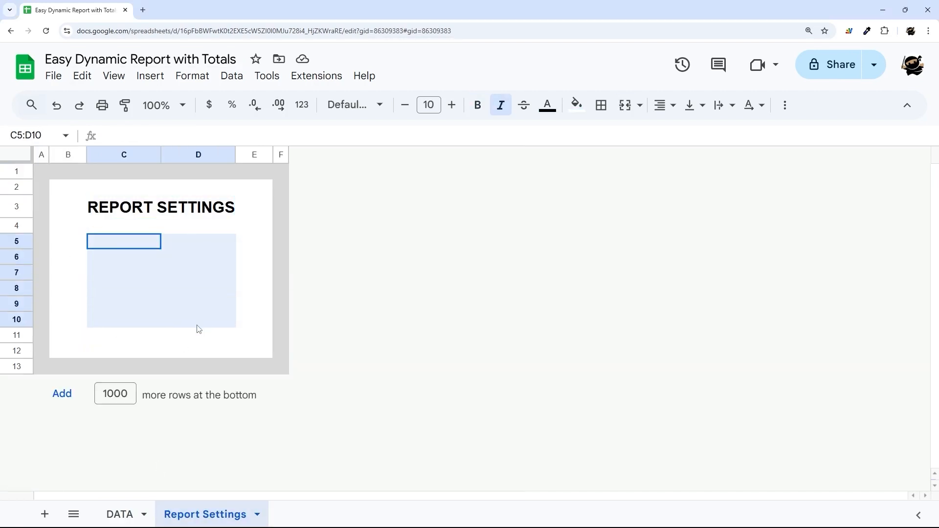
pyautogui.click(45, 514)
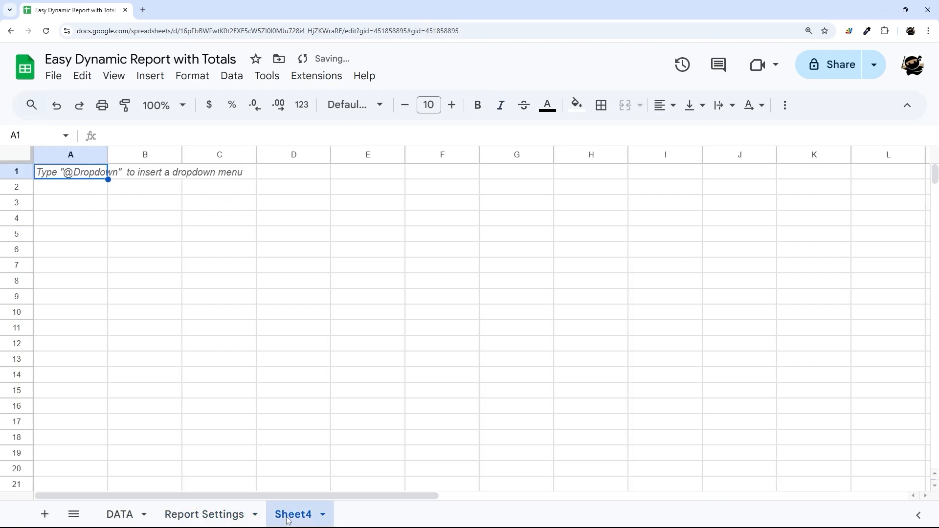
pyautogui.rightClick(288, 521)
pyautogui.click(317, 328)
pyautogui.write('Re')
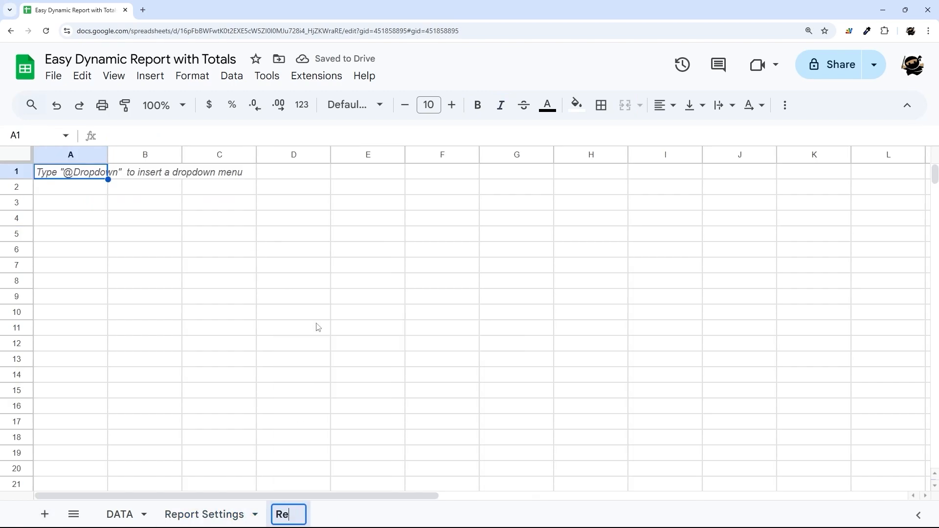
pyautogui.write('port')
pyautogui.press('Return')
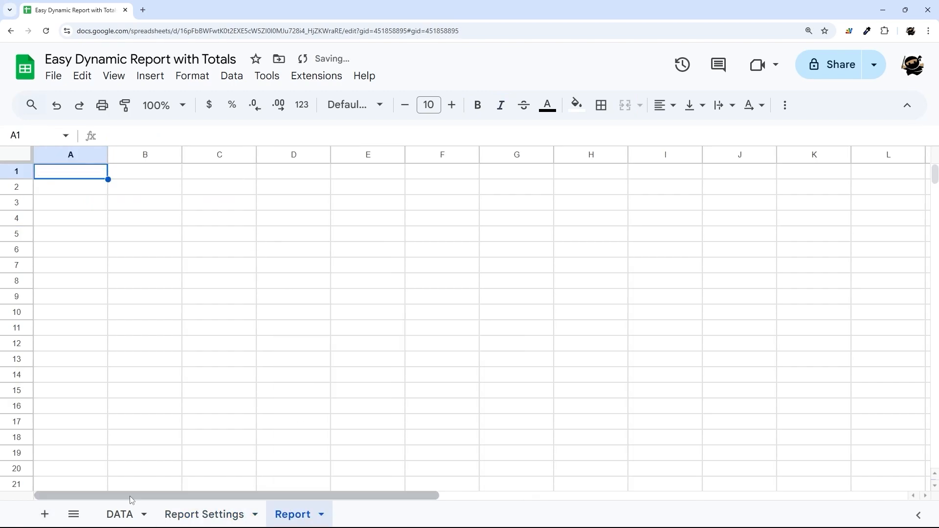
# Copy the header row A1:F1 of the DATA sheet into the Report sheet, starting at cell A1.
pyautogui.click(119, 514)
pyautogui.moveTo(83, 181); pyautogui.dragTo(138, 178)
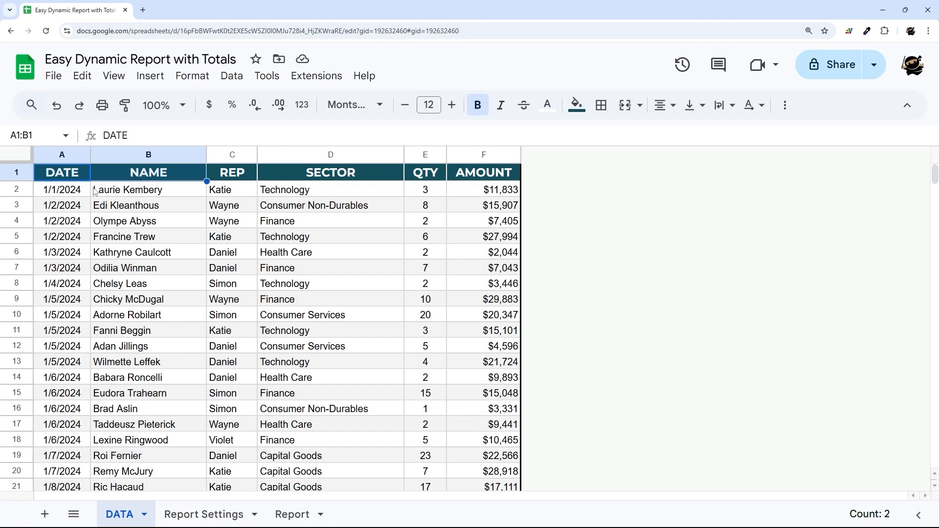
pyautogui.click(230, 176)
pyautogui.moveTo(77, 178); pyautogui.dragTo(484, 174)
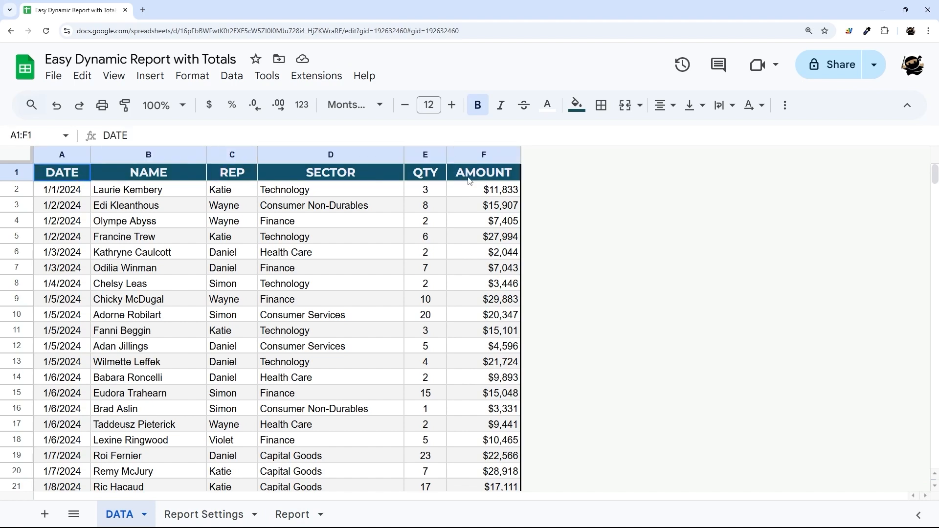
pyautogui.click(292, 514)
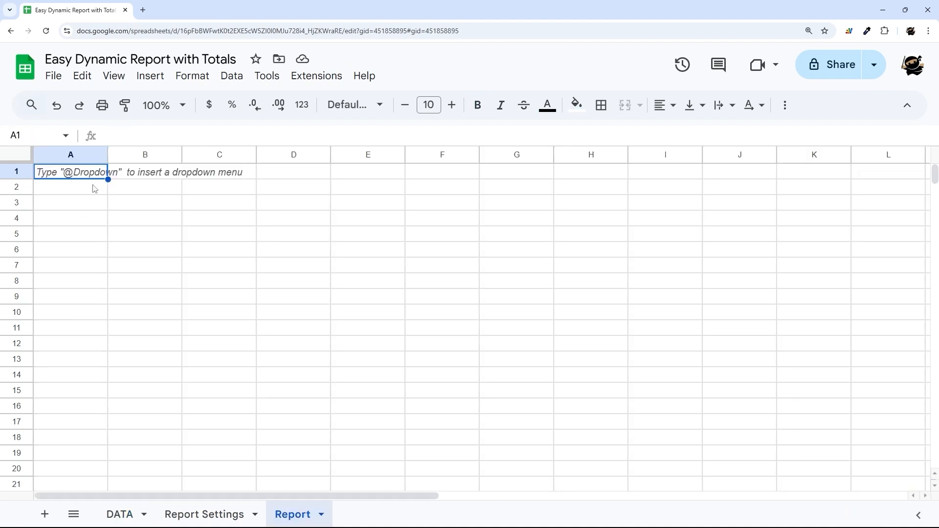
pyautogui.write('DATE\tNAME\tREP\tSECTOR\tCITY\tAMOUNT')
# Delete the REP column from the Report sheet.
pyautogui.click(220, 154)
pyautogui.rightClick(221, 154)
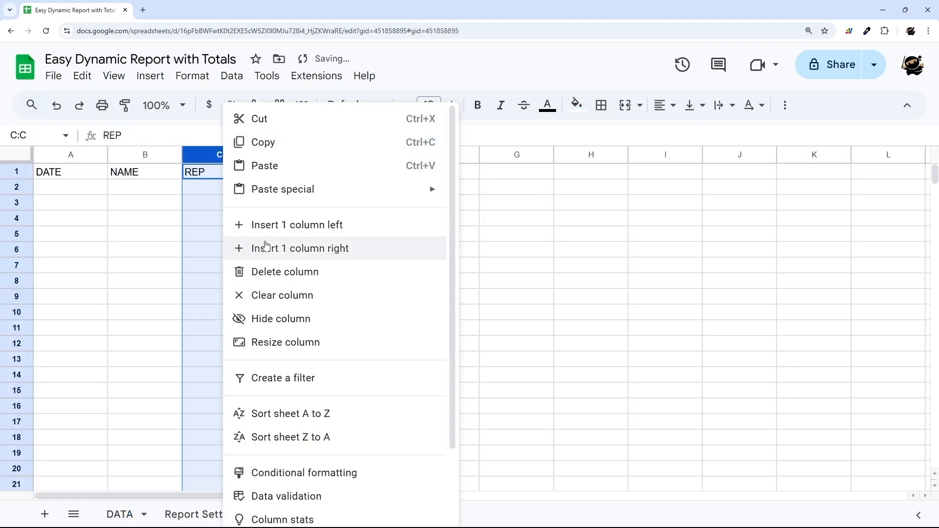
pyautogui.click(272, 272)
# Delete the empty columns F through Y from the Report sheet.
pyautogui.click(422, 153)
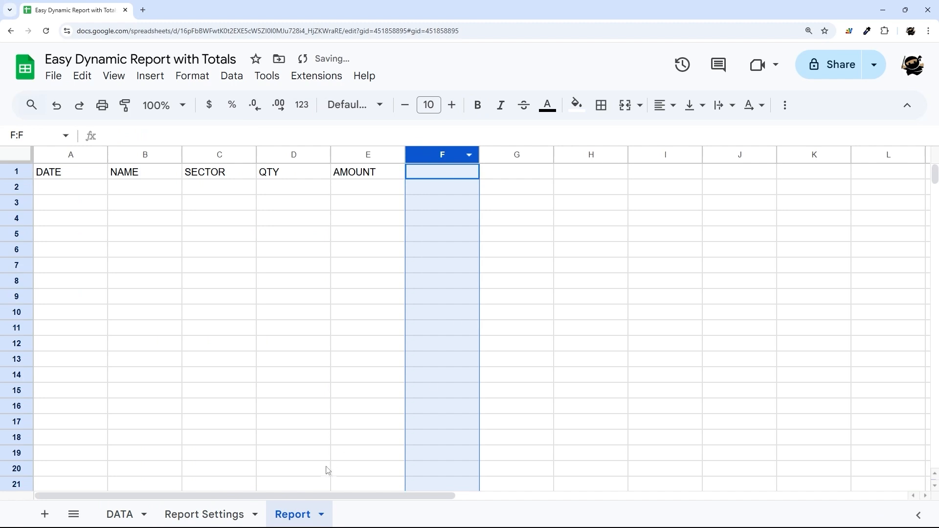
pyautogui.moveTo(327, 495); pyautogui.dragTo(779, 495)
pyautogui.keyDown('shift'); pyautogui.click(884, 154); pyautogui.keyUp('shift')
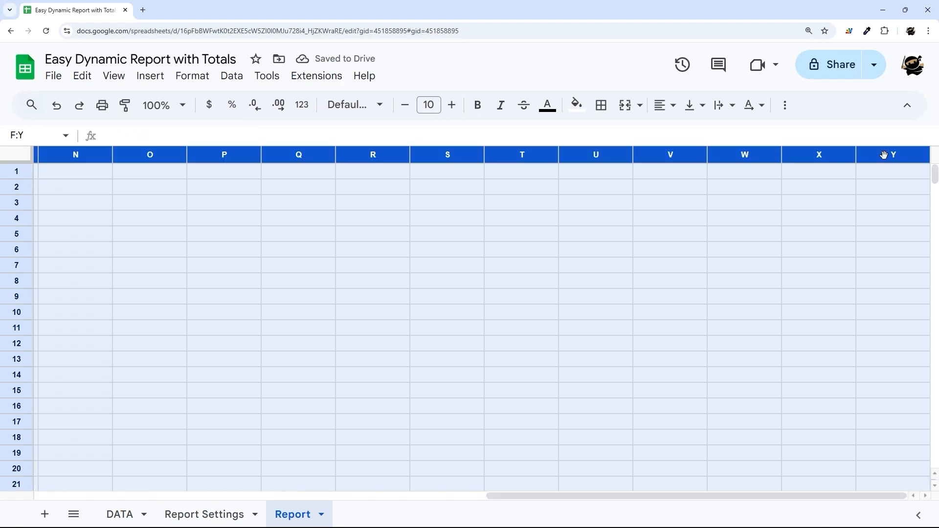
pyautogui.rightClick(884, 155)
pyautogui.click(900, 272)
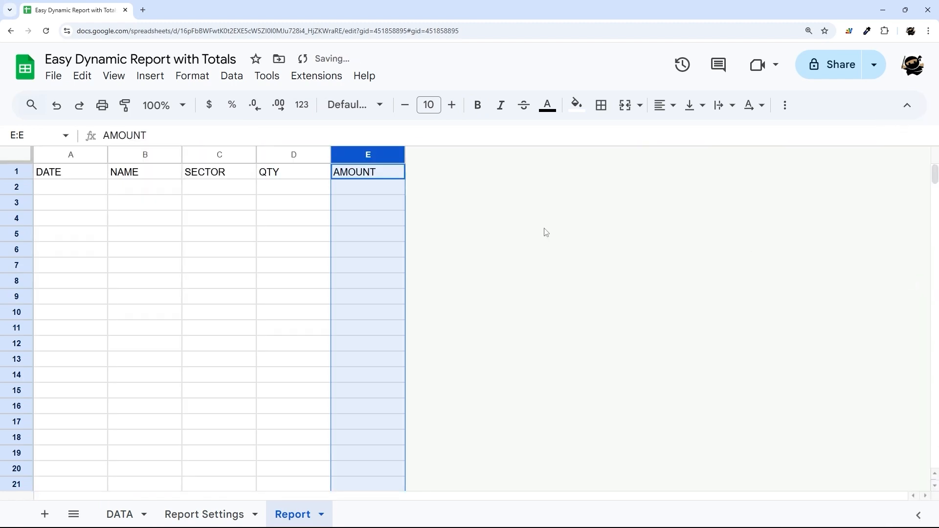
# Insert a row above the headers and merge its cells A1:E1.
pyautogui.rightClick(24, 171)
pyautogui.click(78, 262)
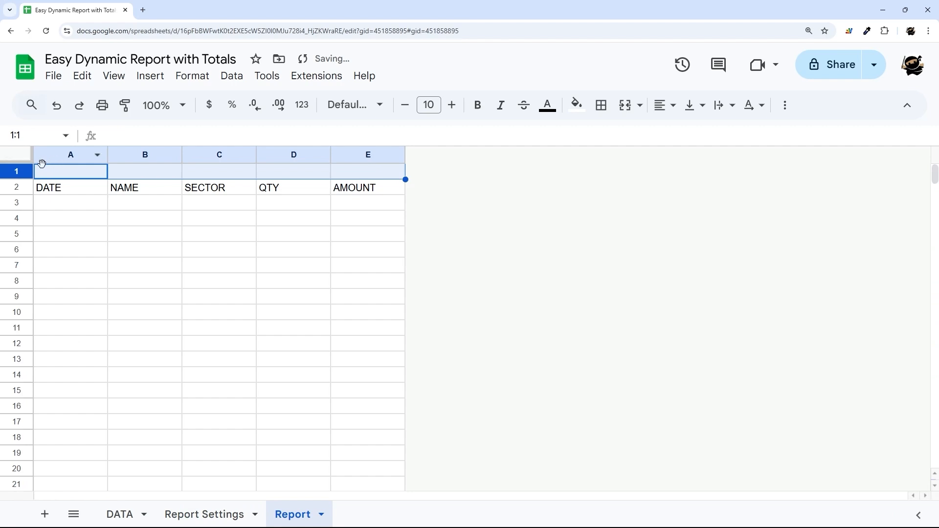
pyautogui.rightClick(24, 170)
pyautogui.click(366, 280)
pyautogui.moveTo(79, 170); pyautogui.dragTo(372, 171)
pyautogui.click(626, 107)
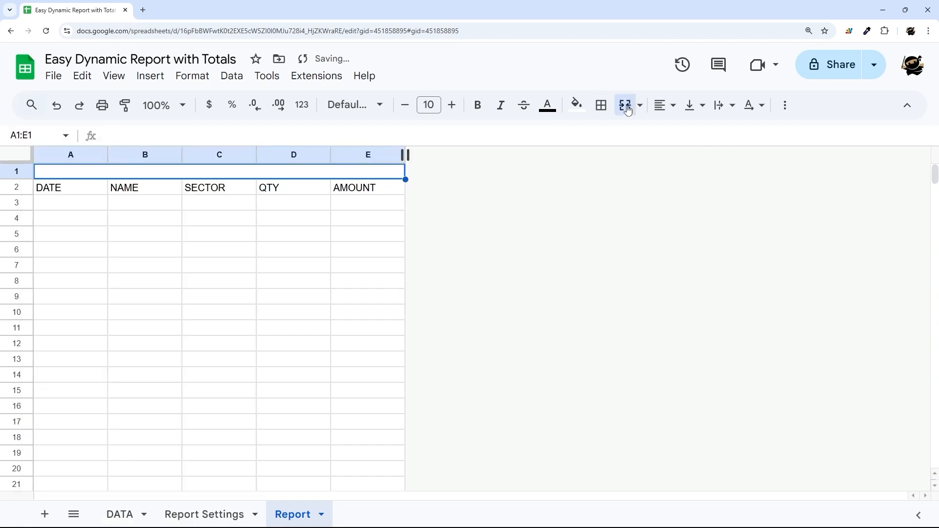
# Enter the title SALES REP REPORT in the merged cell of row 1.
pyautogui.write('SALE')
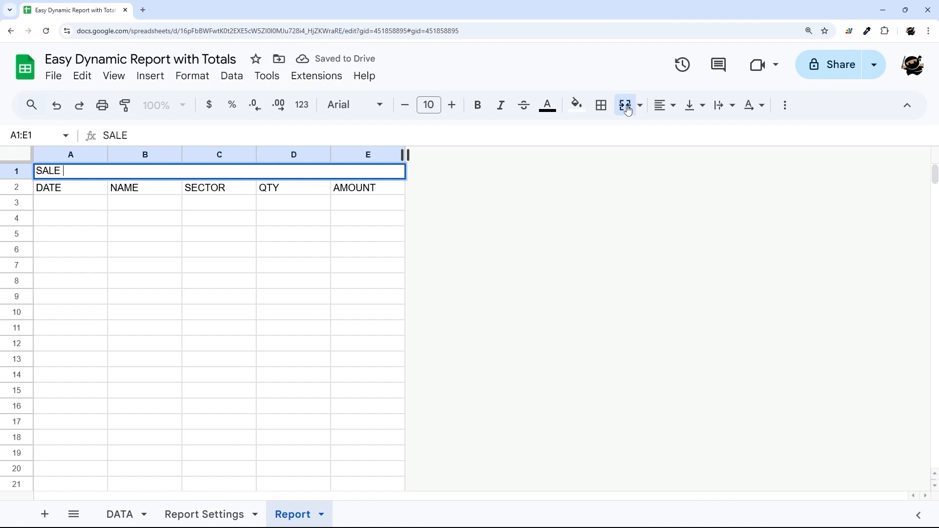
pyautogui.write('S REP REPORT')
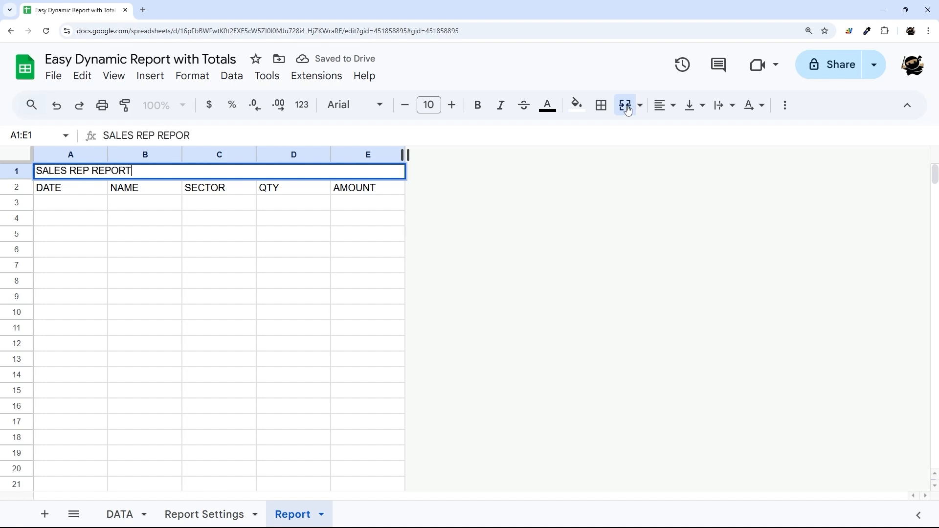
pyautogui.press('Return')
pyautogui.press('Up')
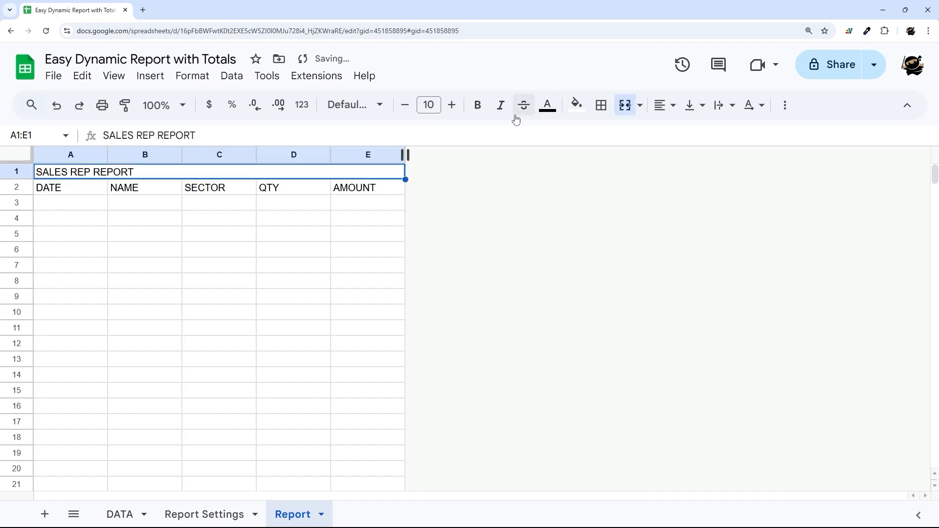
# Format the report title as bold, font size 16 and horizontally centred.
pyautogui.click(477, 106)
pyautogui.click(452, 105)
pyautogui.click(452, 105)
pyautogui.click(451, 106)
pyautogui.click(452, 106)
pyautogui.click(452, 106)
pyautogui.click(452, 105)
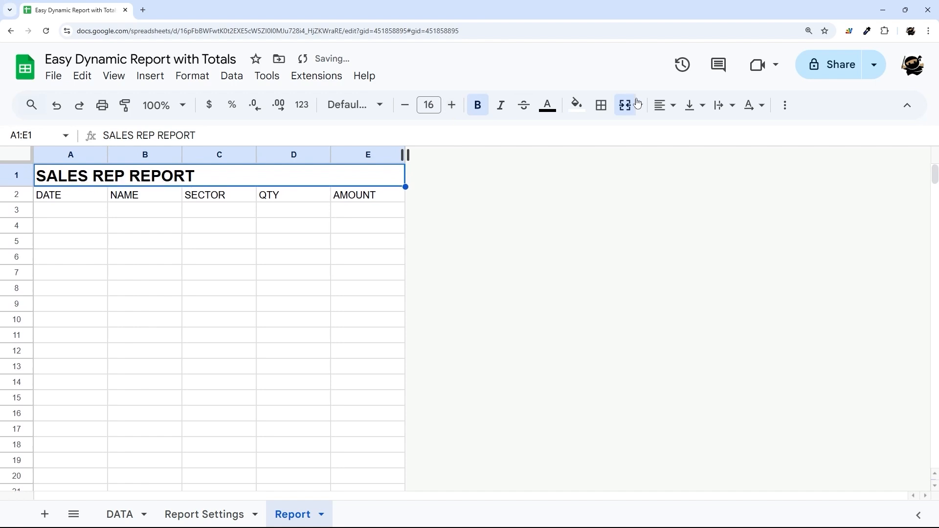
pyautogui.click(665, 105)
pyautogui.click(688, 132)
# Give the header cells A2:E2 a light blue fill and bold, centred text.
pyautogui.moveTo(68, 194); pyautogui.dragTo(367, 195)
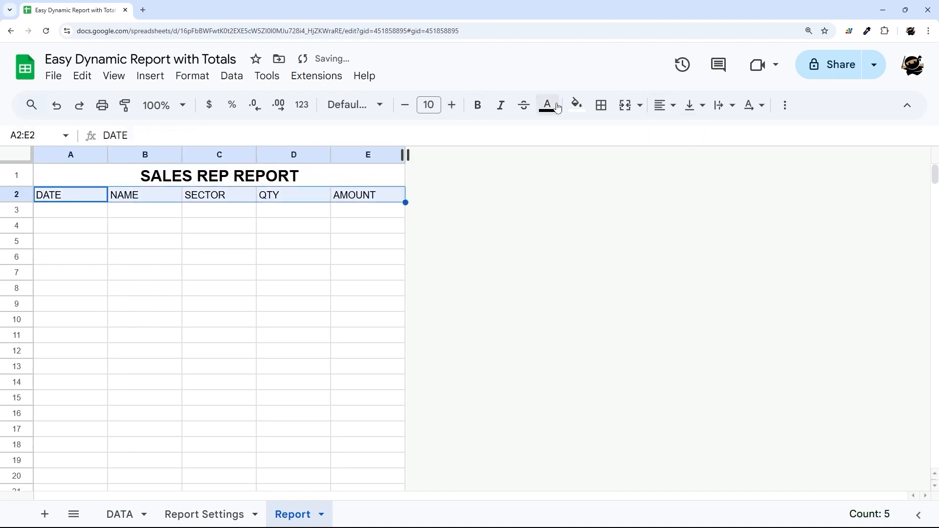
pyautogui.click(576, 104)
pyautogui.click(688, 224)
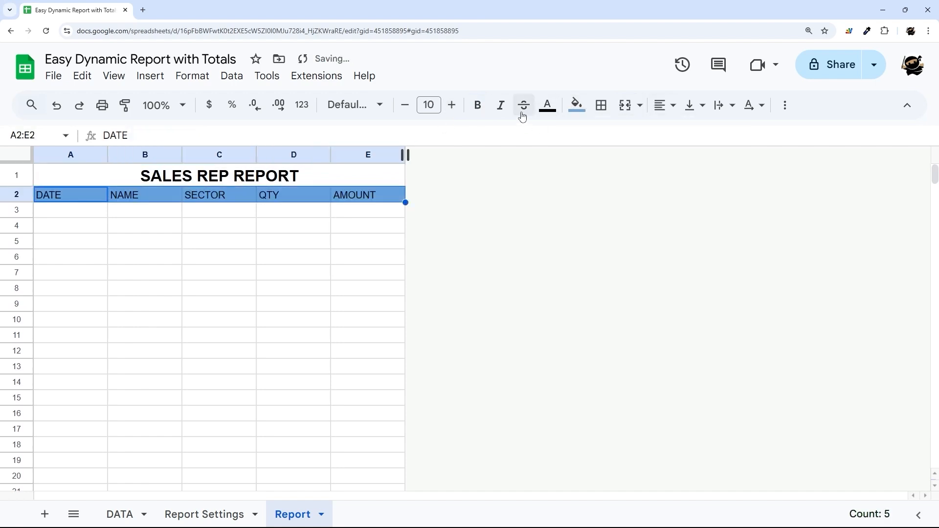
pyautogui.click(477, 106)
pyautogui.click(665, 105)
pyautogui.click(695, 131)
# Freeze the title and header rows, rows 1 and 2, of the Report sheet.
pyautogui.click(367, 195)
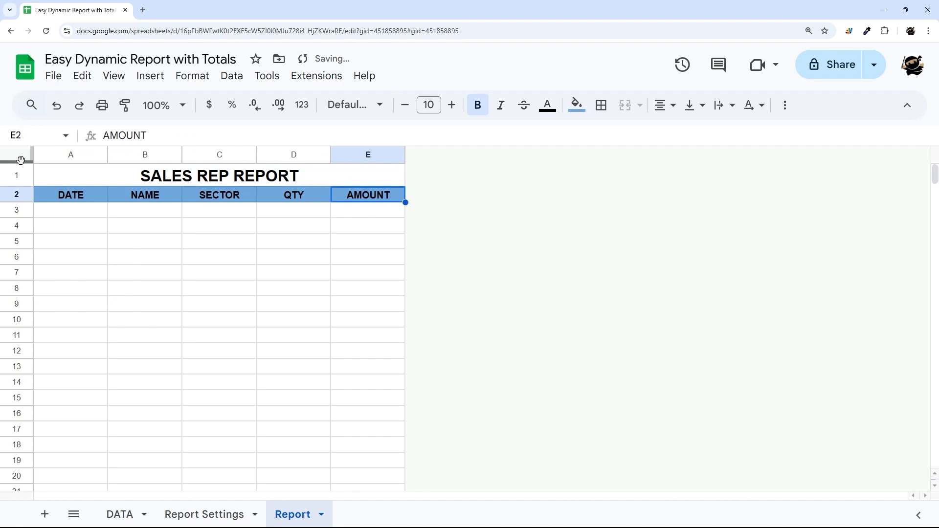
pyautogui.moveTo(19, 202); pyautogui.dragTo(391, 409)
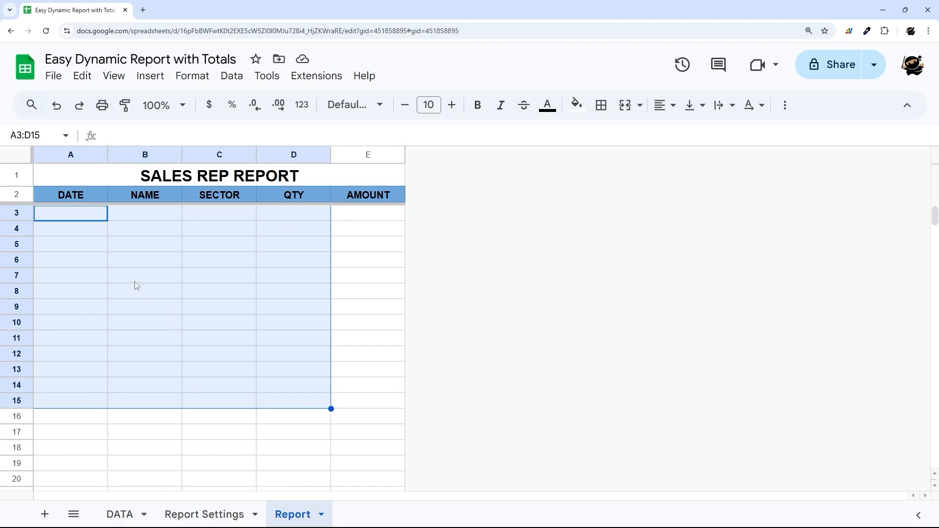
pyautogui.moveTo(88, 215); pyautogui.dragTo(362, 357)
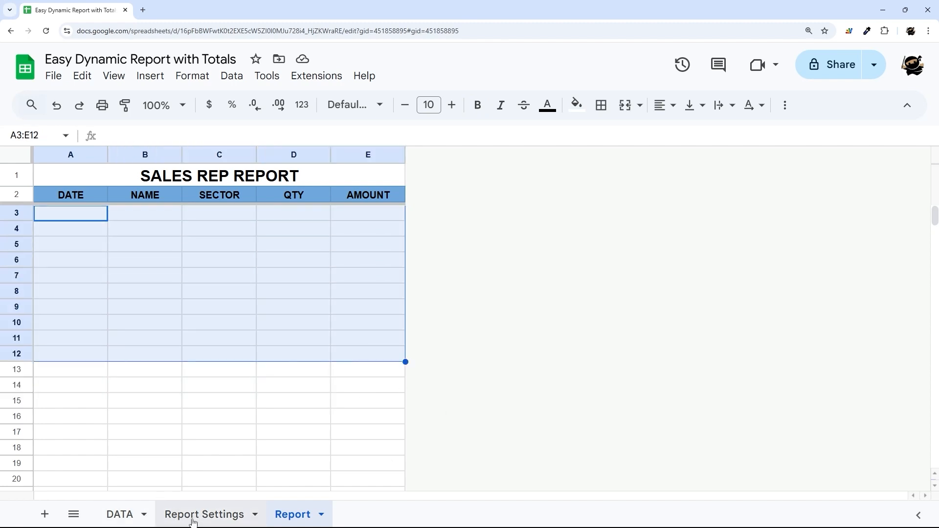
# Review the DATE and REP columns of the DATA sheet, the Report sheet and the empty Report Settings form.
pyautogui.click(119, 514)
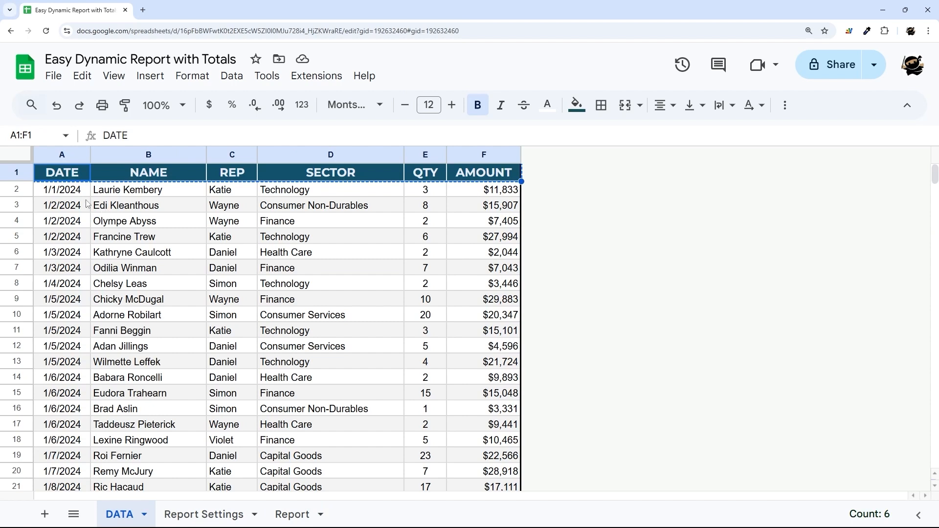
pyautogui.moveTo(66, 193); pyautogui.dragTo(56, 396)
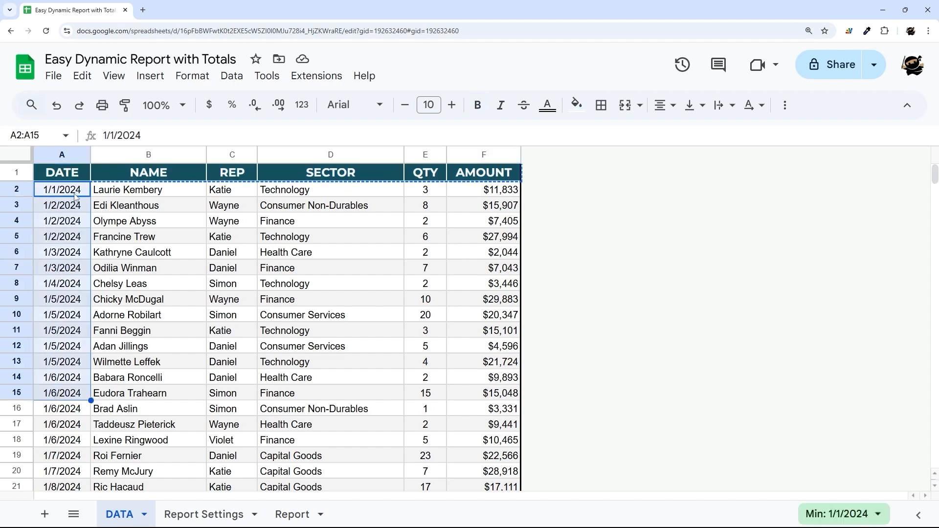
pyautogui.click(225, 193)
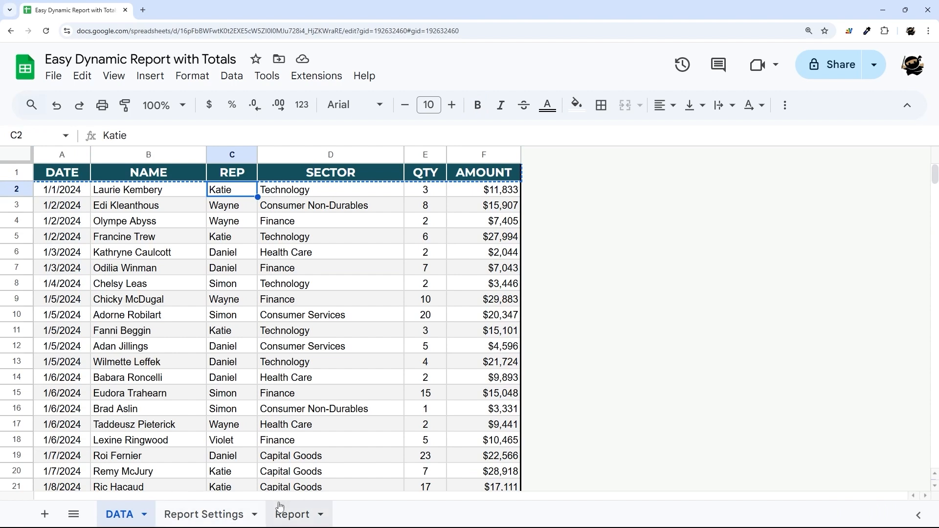
pyautogui.click(206, 514)
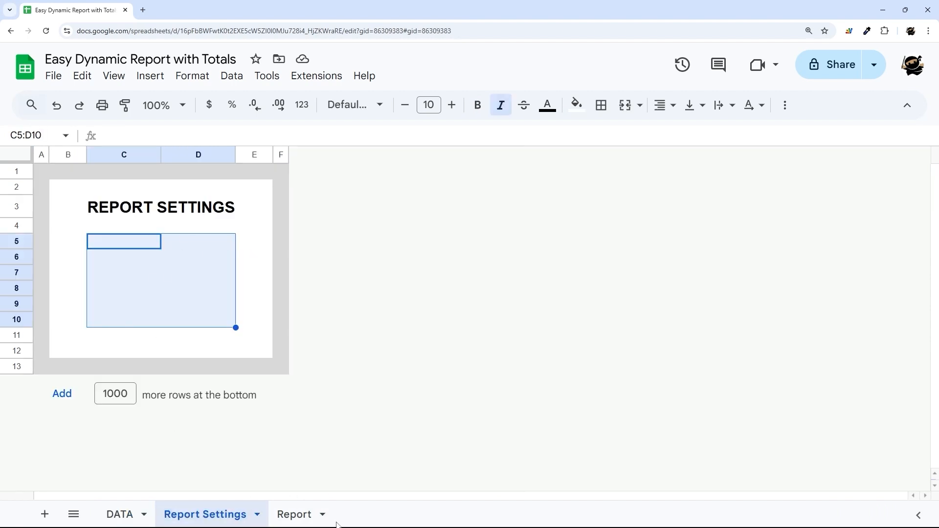
pyautogui.click(294, 515)
pyautogui.click(205, 514)
# Enter the label "select rep" in cell C5 of the Report Settings sheet.
pyautogui.click(128, 246)
pyautogui.write('selec')
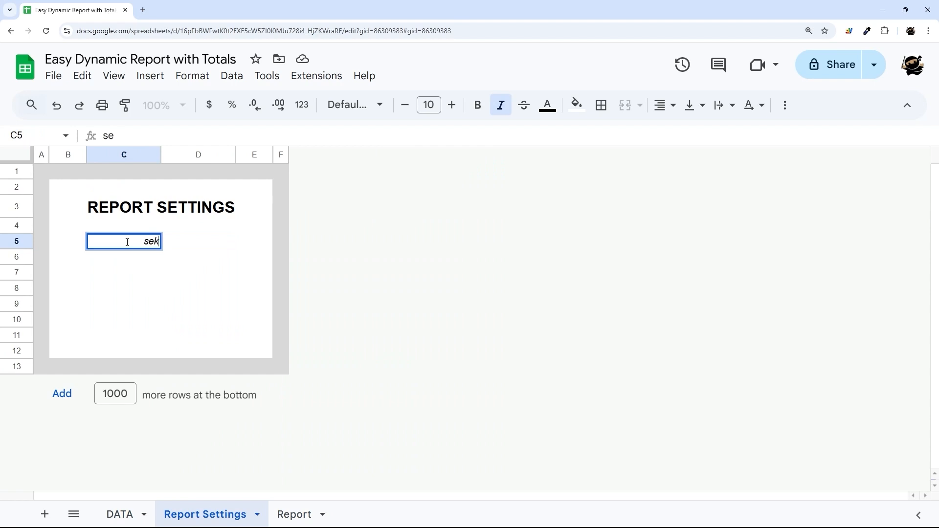
pyautogui.press('BackSpace')
pyautogui.press('BackSpace')
pyautogui.write('ect rep')
pyautogui.press('Return')
# Add a dropdown to cell D5 of Report Settings that takes its options from the range DATA!C2:C.
pyautogui.rightClick(203, 246)
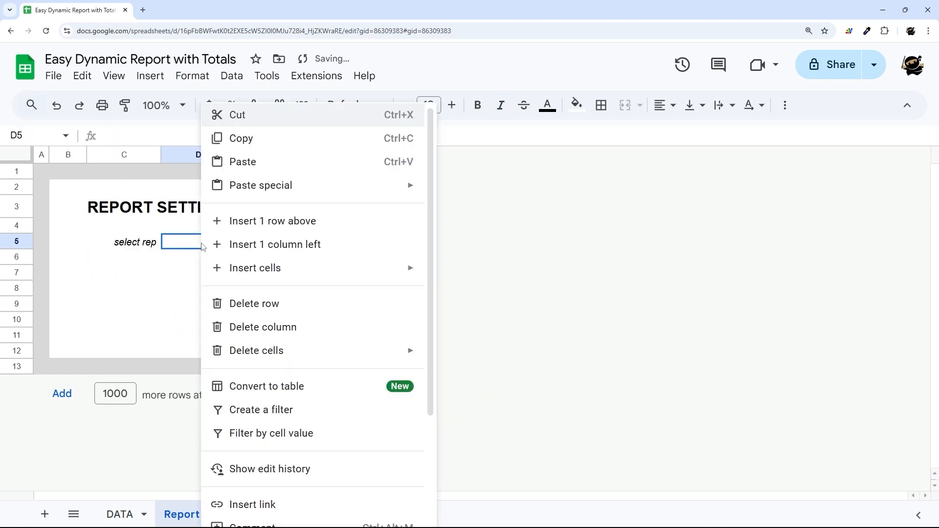
pyautogui.scroll(-3, 259, 440)
pyautogui.click(252, 452)
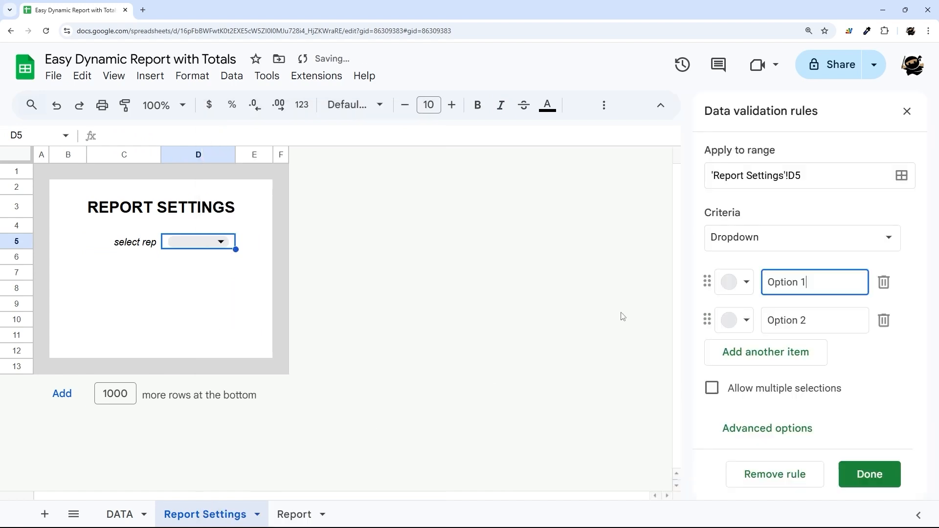
pyautogui.click(764, 242)
pyautogui.click(803, 262)
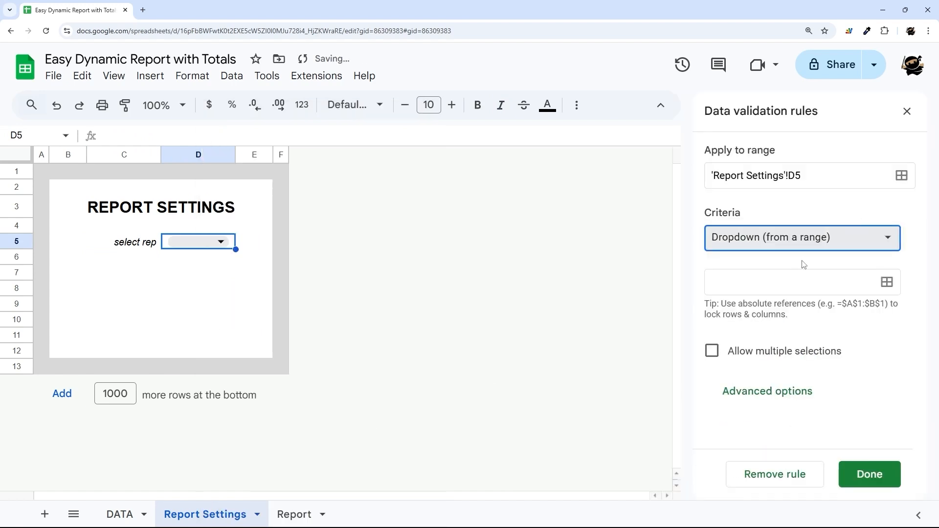
pyautogui.click(887, 283)
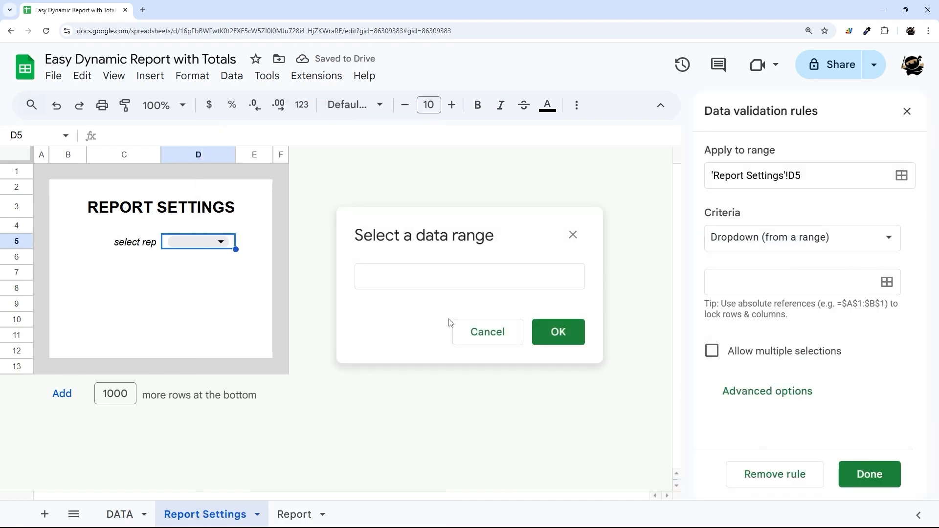
pyautogui.click(119, 513)
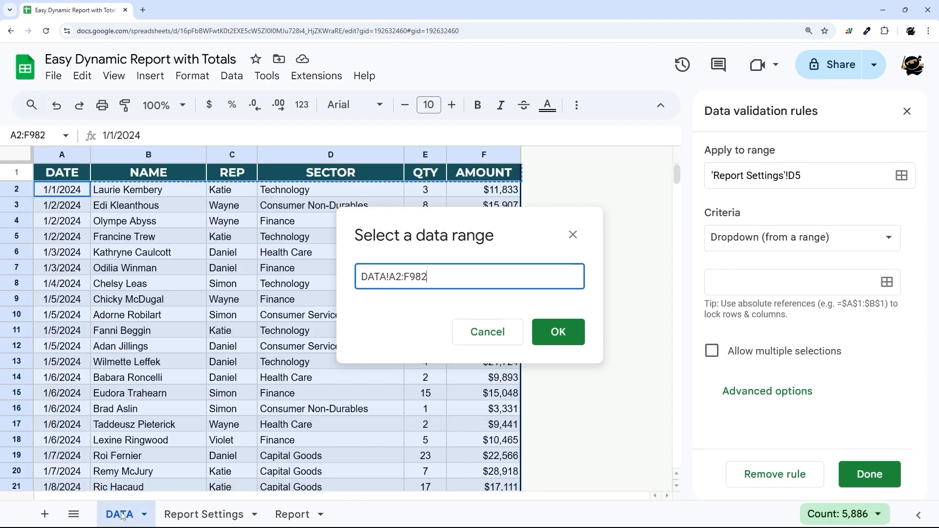
pyautogui.moveTo(232, 191); pyautogui.dragTo(233, 370)
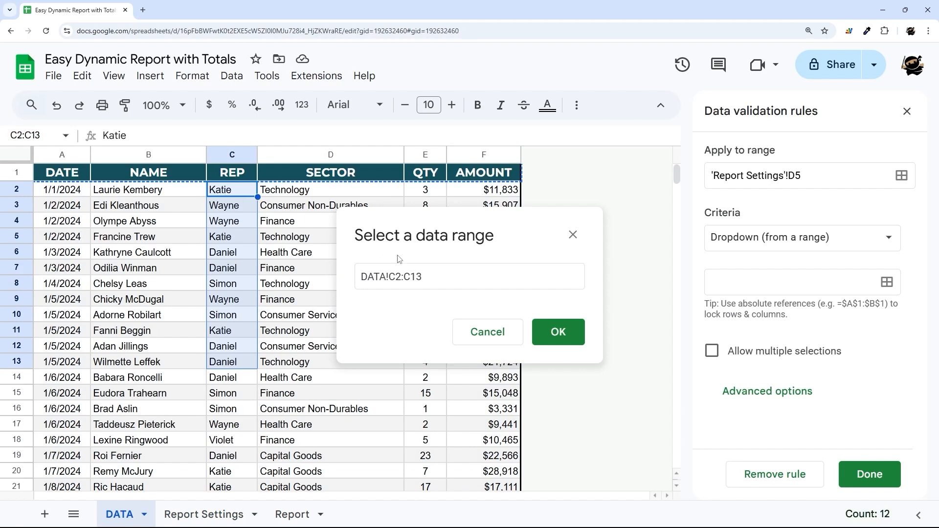
pyautogui.moveTo(414, 276); pyautogui.dragTo(468, 279)
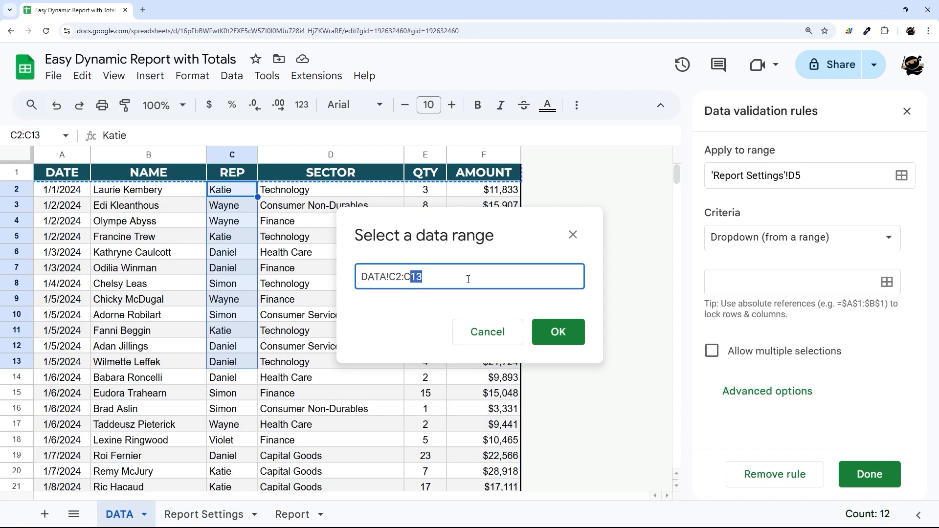
pyautogui.press('BackSpace')
pyautogui.click(557, 332)
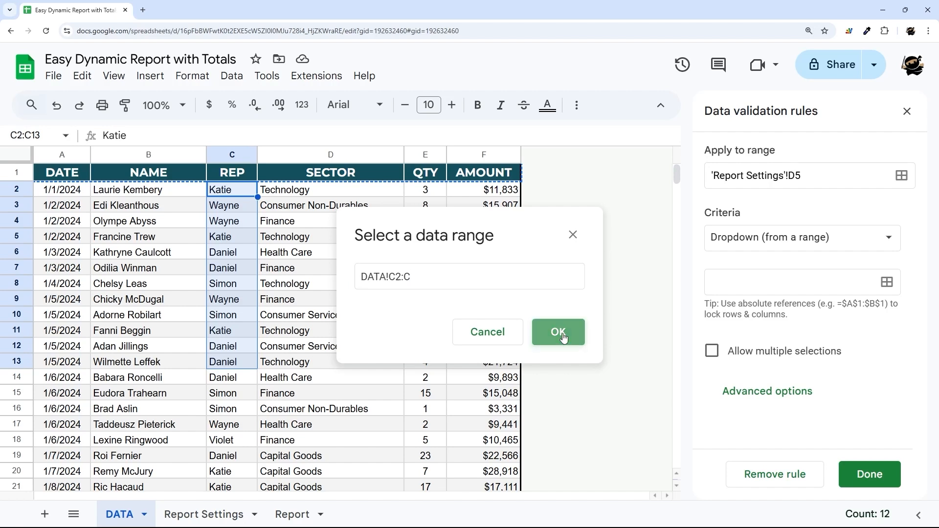
pyautogui.click(226, 513)
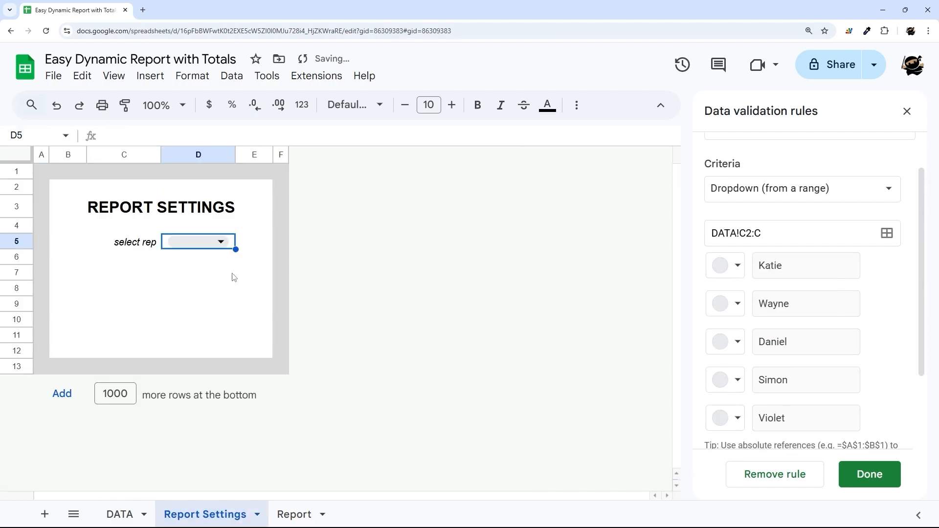
# Set the display style of the D5 dropdown to Arrow and save the validation rule.
pyautogui.doubleClick(220, 243)
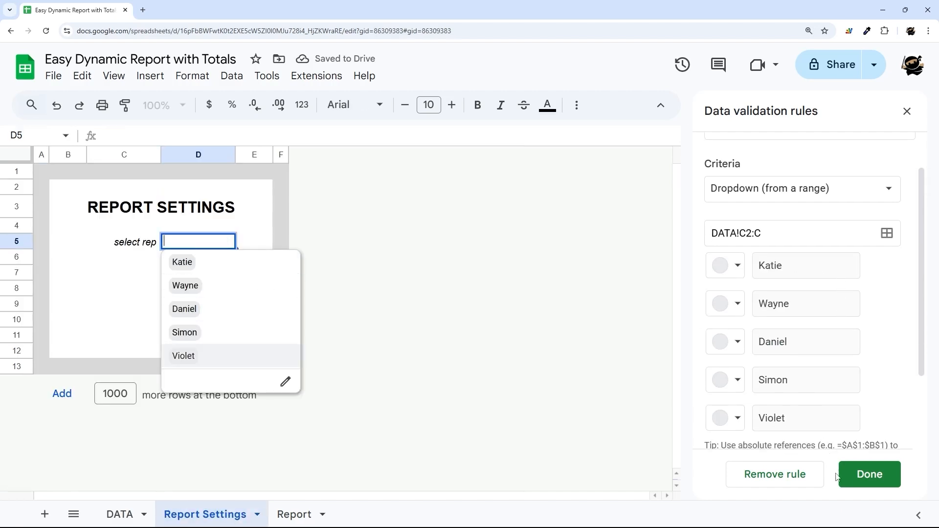
pyautogui.scroll(-2, 896, 342)
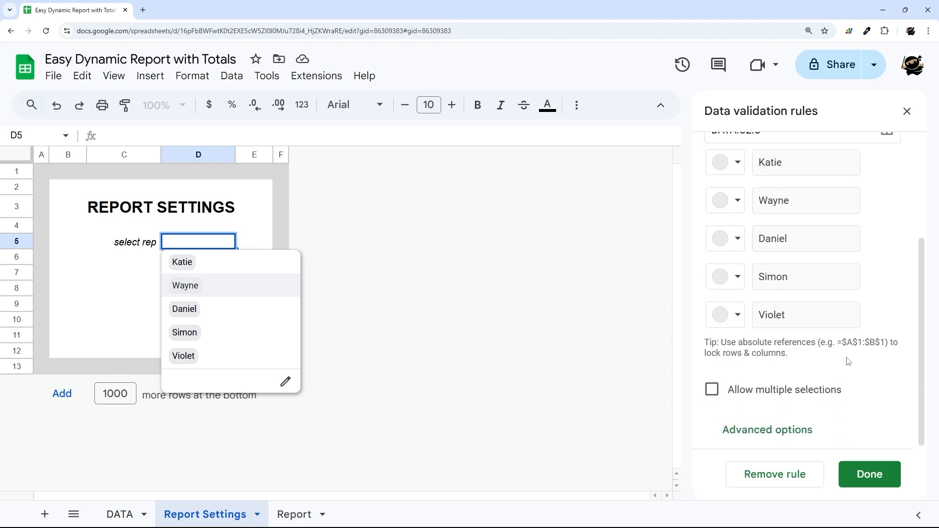
pyautogui.click(759, 433)
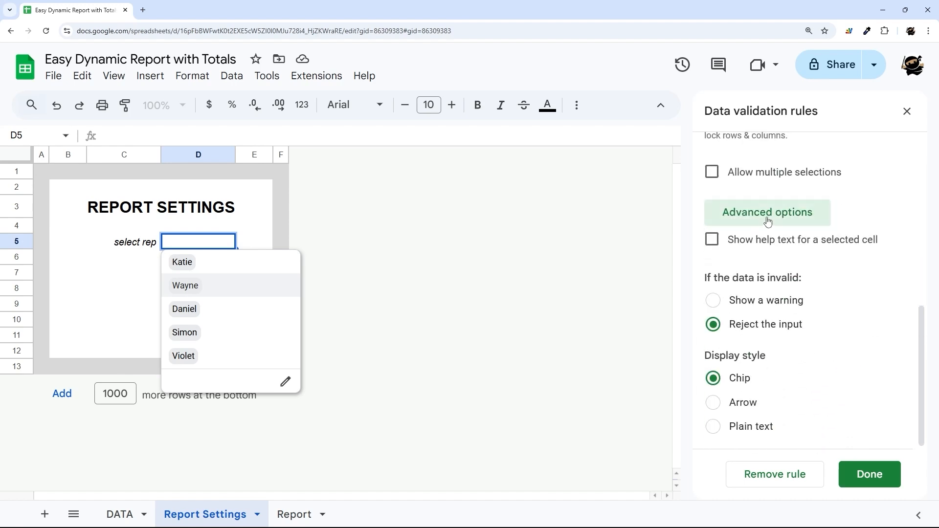
pyautogui.click(713, 402)
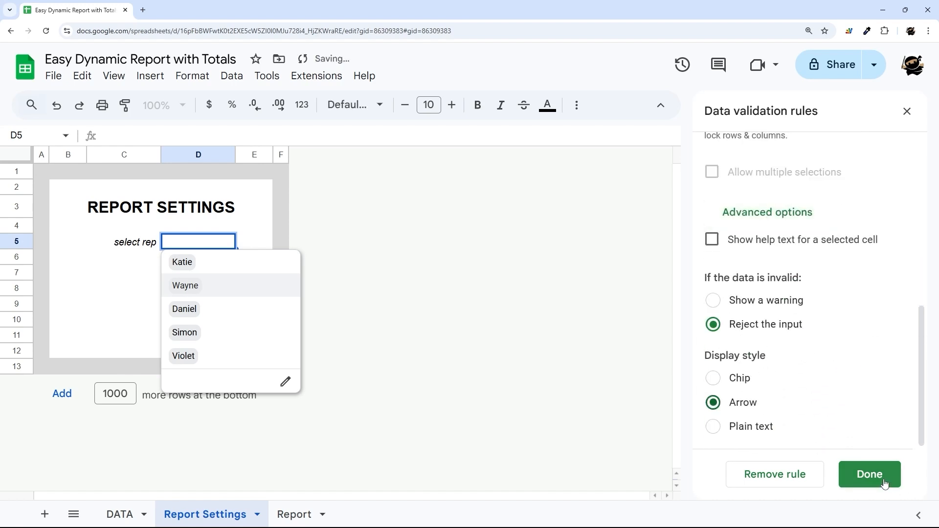
pyautogui.click(870, 474)
pyautogui.click(280, 351)
# Choose the first rep in the D5 dropdown list.
pyautogui.click(227, 242)
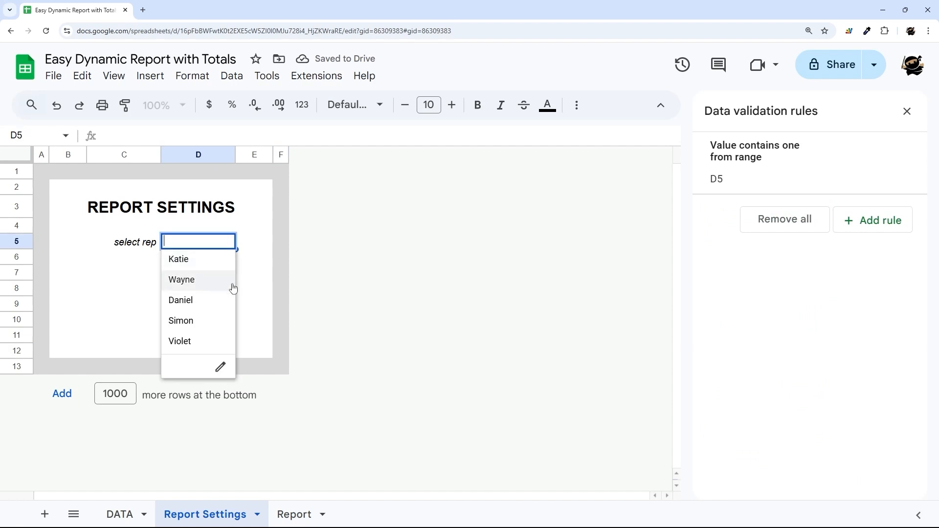
pyautogui.click(258, 263)
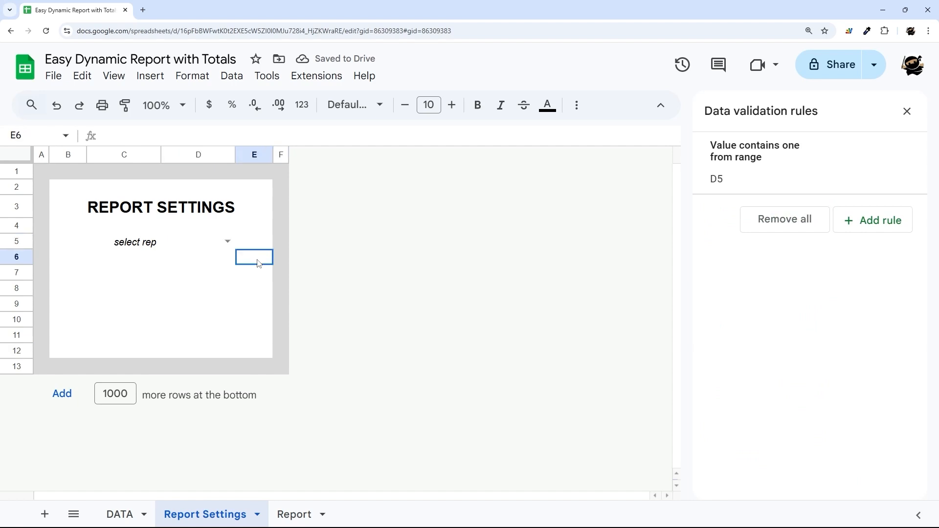
pyautogui.click(225, 243)
pyautogui.click(174, 260)
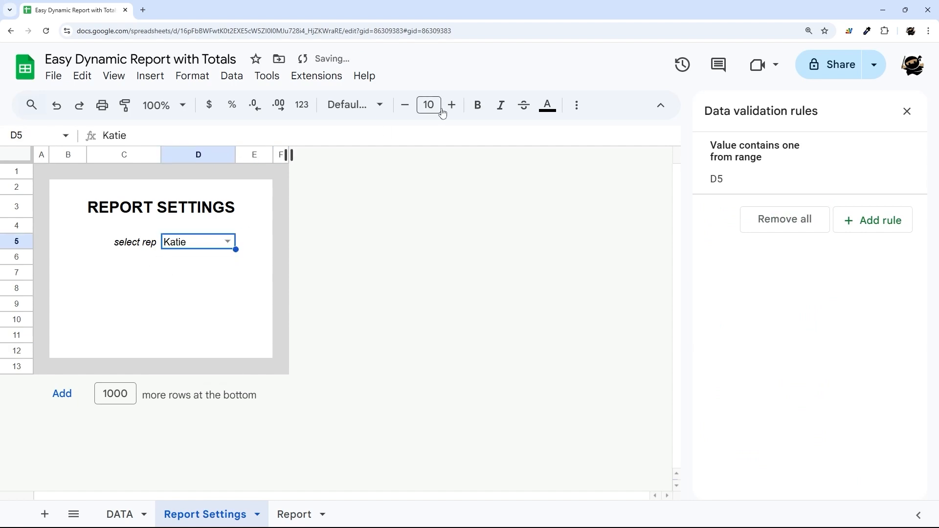
# Give the rep selection cell D5 a light yellow fill and close the data validation rules.
pyautogui.click(576, 105)
pyautogui.click(244, 132)
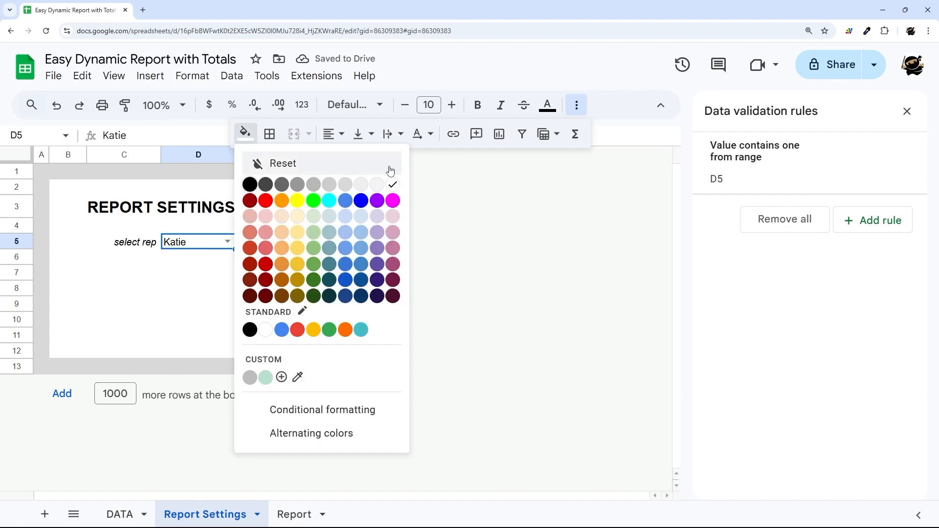
pyautogui.click(301, 218)
pyautogui.click(373, 260)
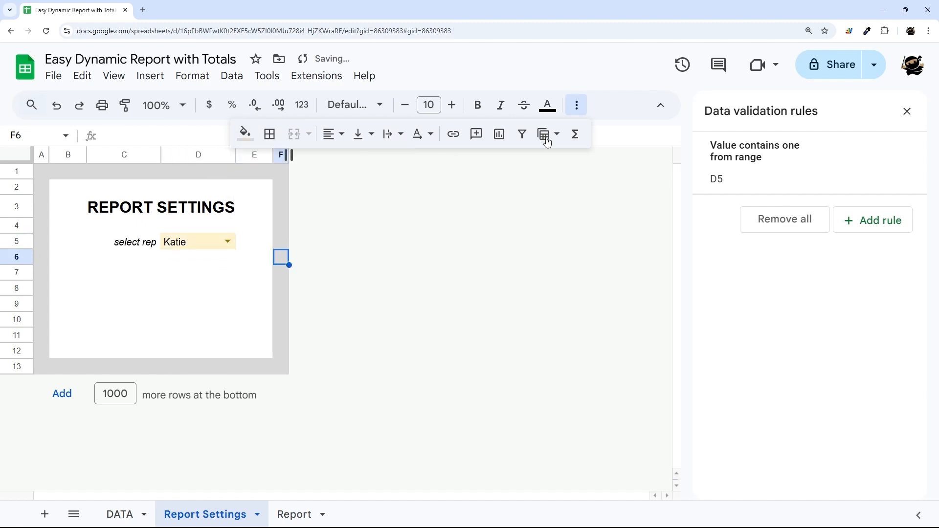
pyautogui.click(576, 106)
pyautogui.click(907, 111)
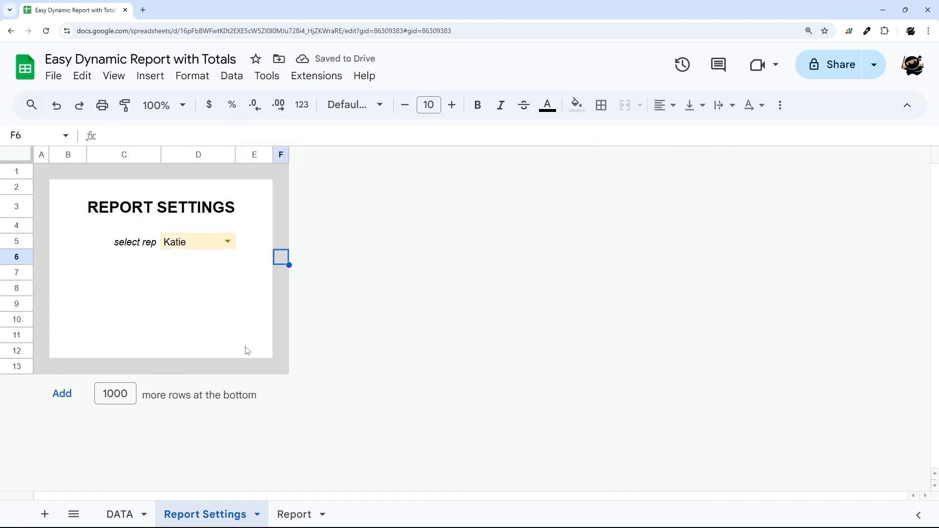
# Enter the labels "start date" in C7 and "end date" in C8.
pyautogui.click(122, 280)
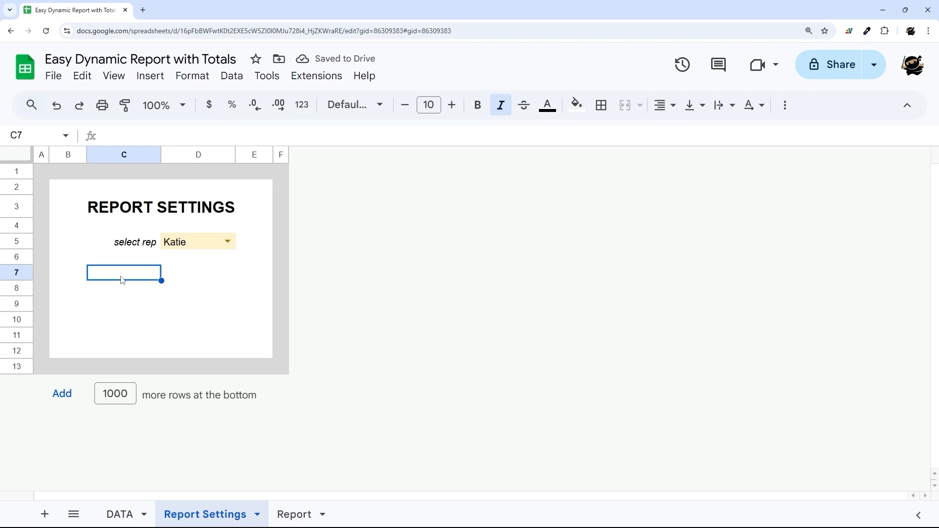
pyautogui.write('start date')
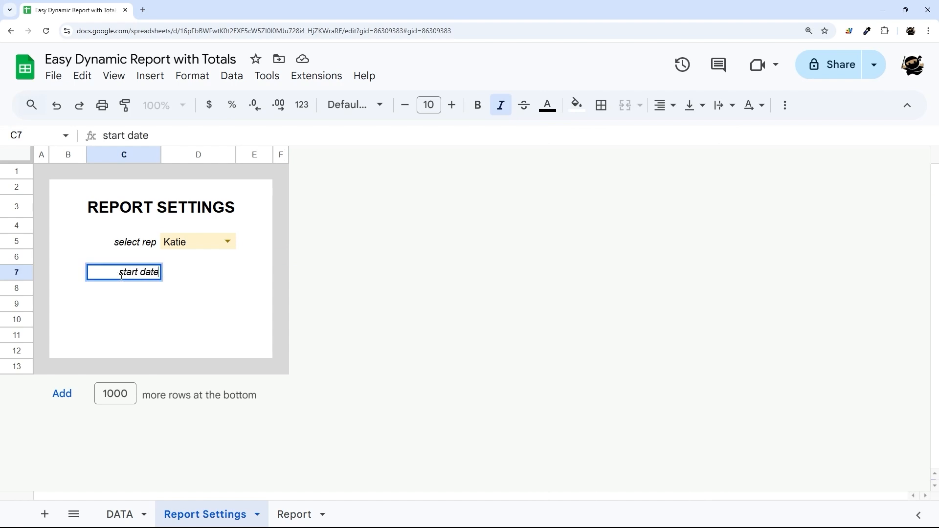
pyautogui.press('Return')
pyautogui.write('end date')
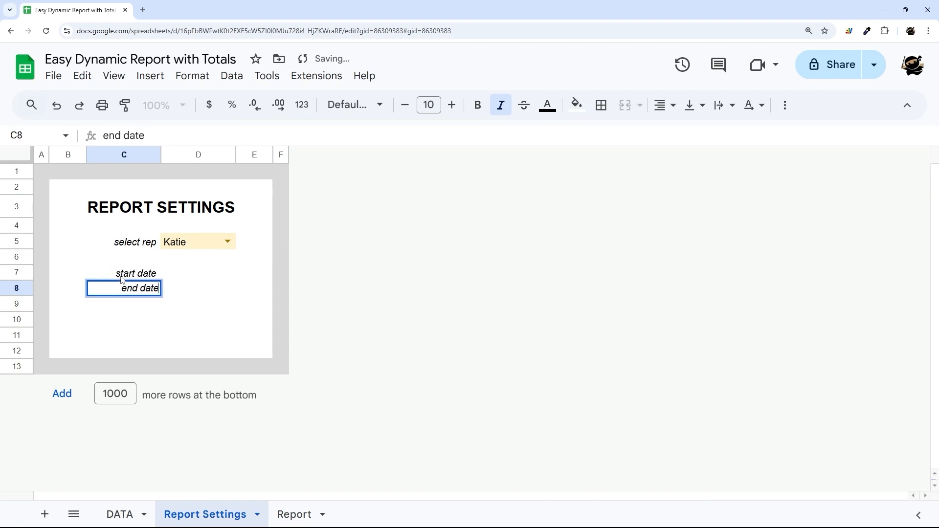
pyautogui.press('Return')
# Add a validation rule to D7:D8 that requires a valid date and rejects invalid input.
pyautogui.moveTo(182, 273); pyautogui.dragTo(183, 288)
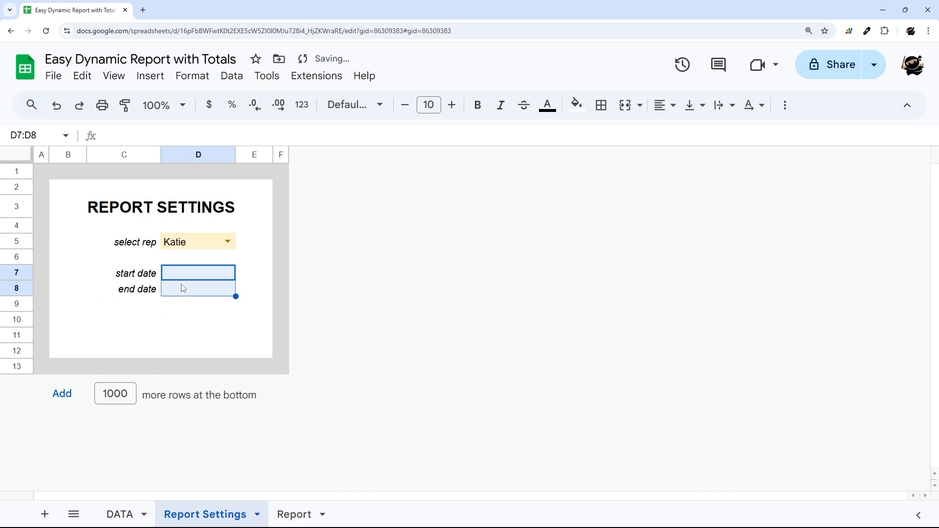
pyautogui.rightClick(202, 279)
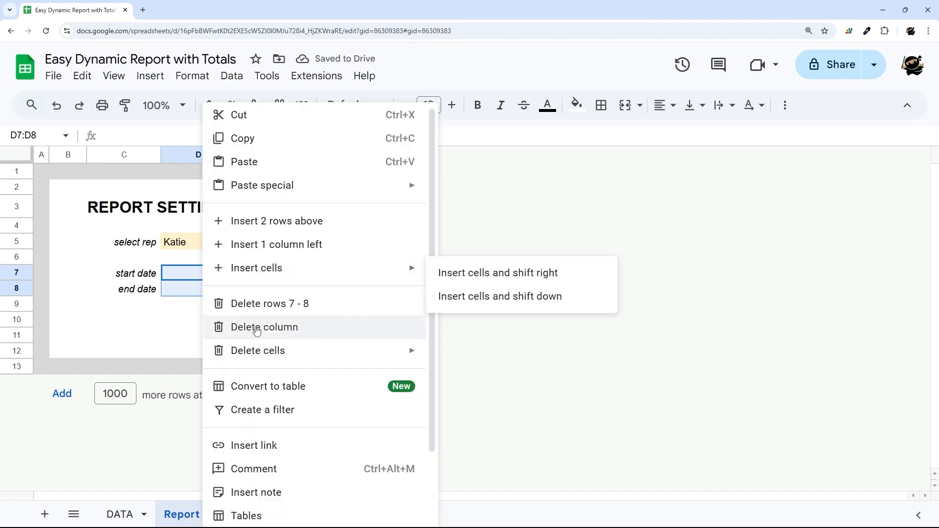
pyautogui.scroll(-2, 267, 422)
pyautogui.click(256, 451)
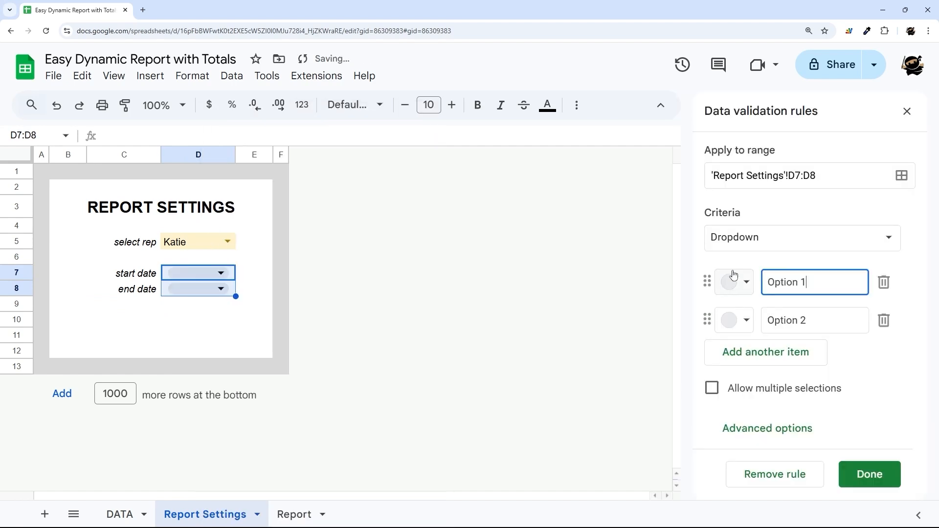
pyautogui.click(756, 240)
pyautogui.scroll(-3, 753, 260)
pyautogui.click(755, 277)
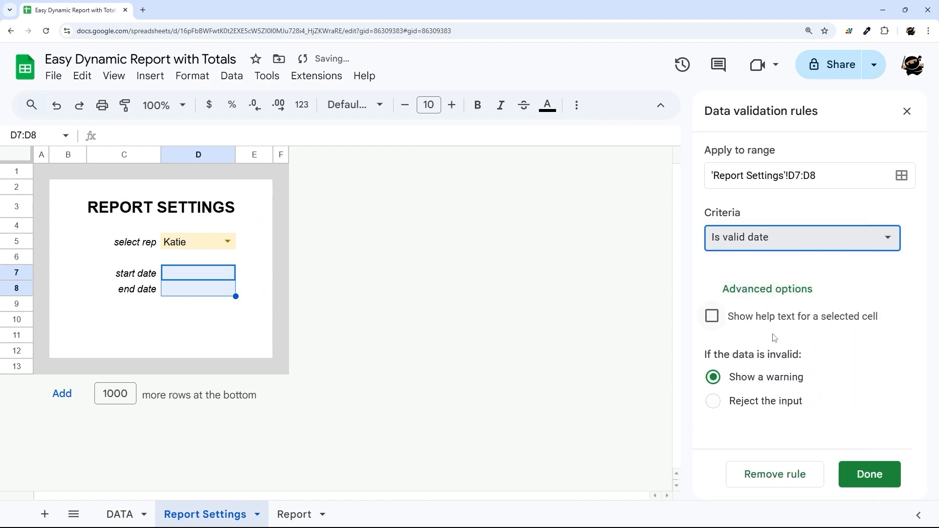
pyautogui.click(745, 402)
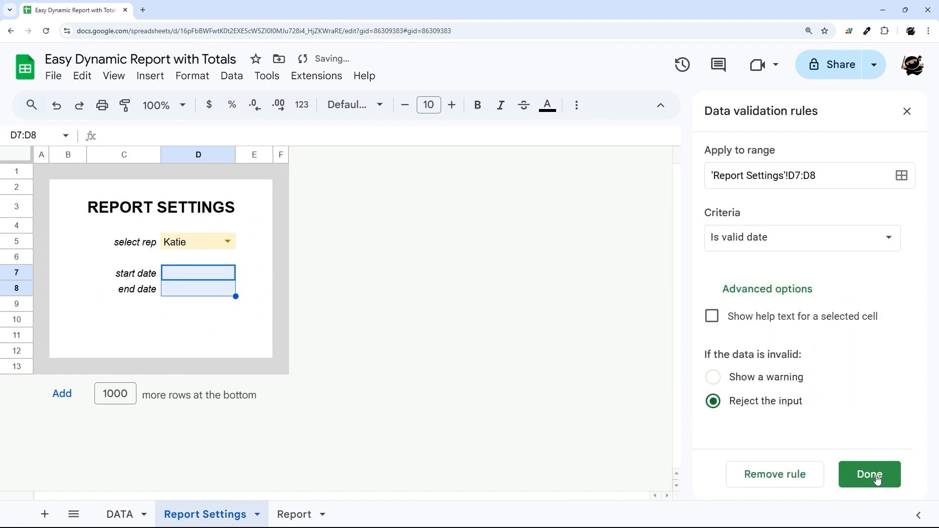
pyautogui.click(870, 474)
pyautogui.click(908, 111)
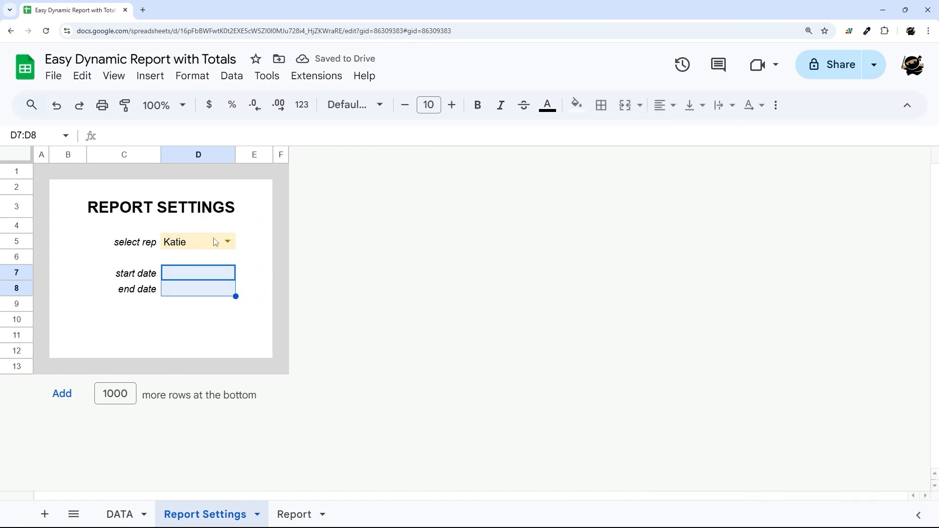
# Check the DATE column of the DATA sheet, and enter 1/1/2024 as start date in D7 and 1/31/2024 as end date in D8.
pyautogui.click(126, 512)
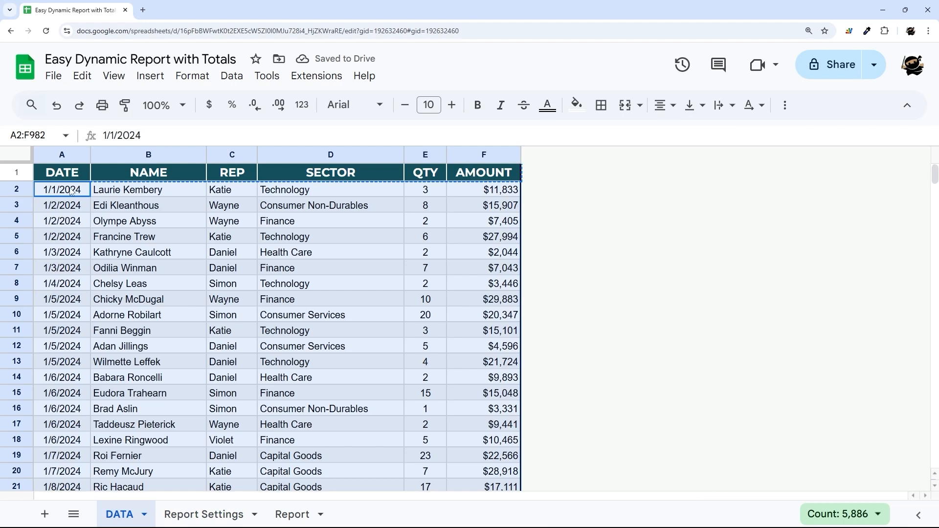
pyautogui.moveTo(72, 191); pyautogui.dragTo(62, 471)
pyautogui.scroll(-5, 146, 342)
pyautogui.scroll(5, 191, 437)
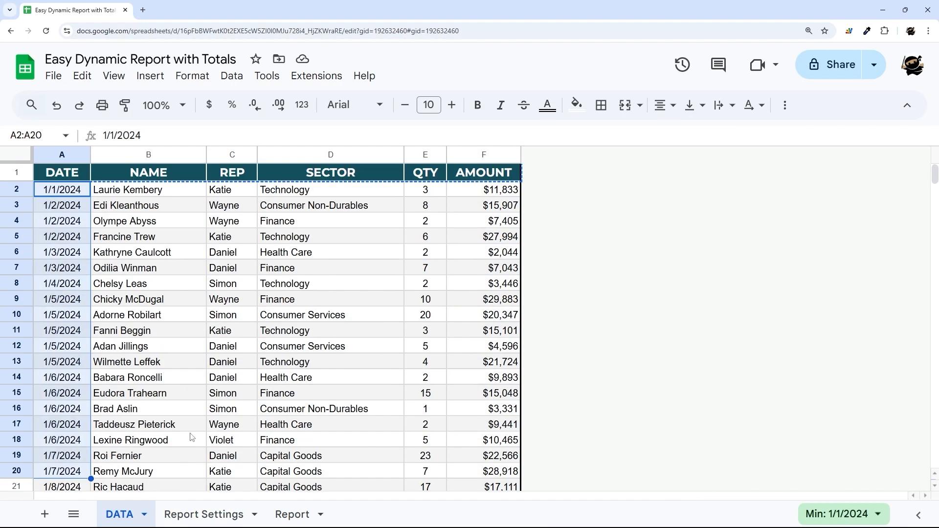
pyautogui.click(198, 513)
pyautogui.click(210, 275)
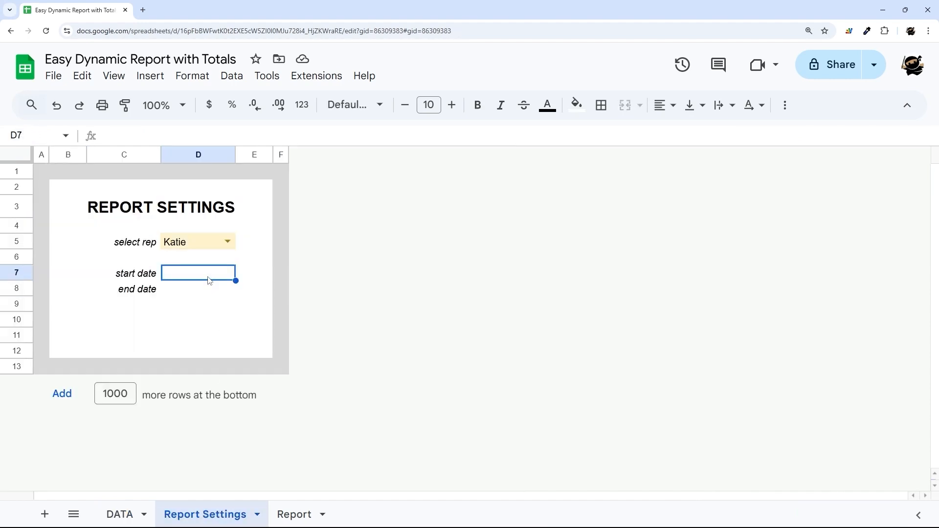
pyautogui.doubleClick(184, 277)
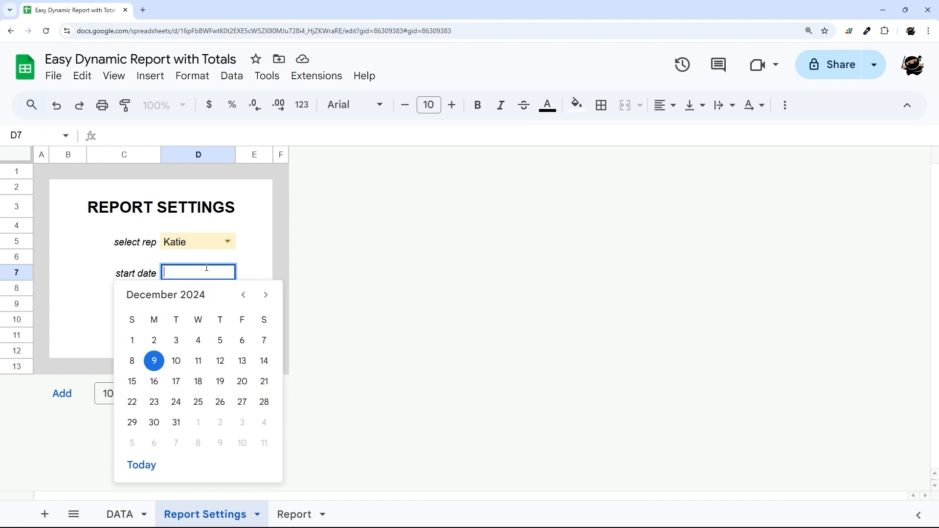
pyautogui.write('1/1/2024')
pyautogui.press('Return')
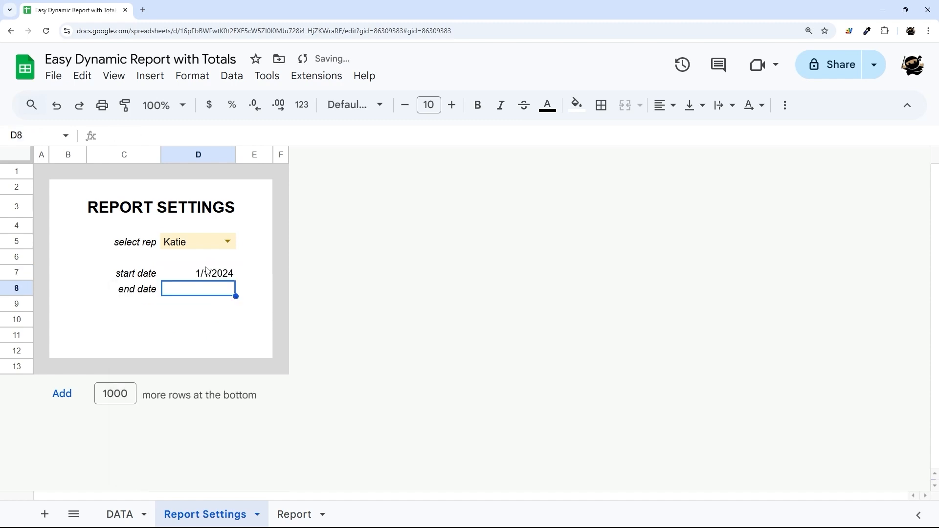
pyautogui.write('1/31/2024')
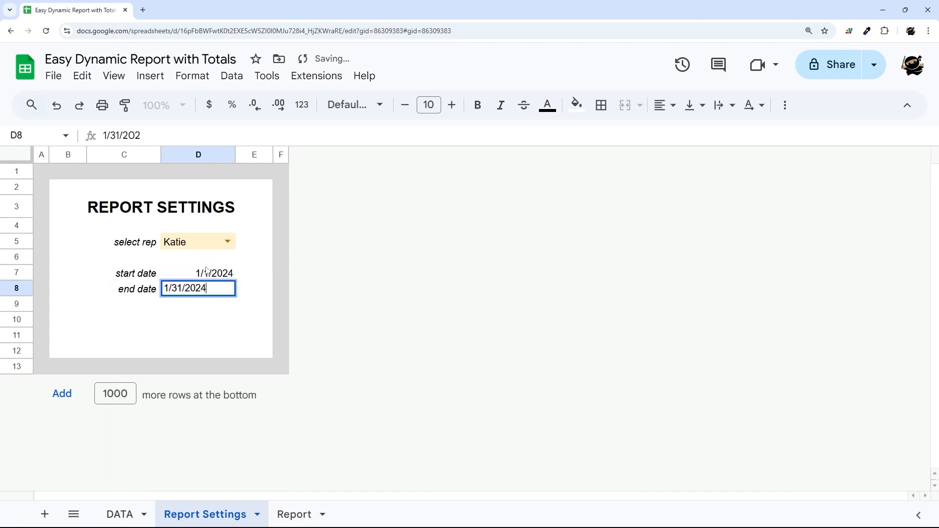
pyautogui.press('Return')
# Give date cells D7:D8 a light yellow fill and add a white horizontal border between them.
pyautogui.moveTo(207, 273); pyautogui.dragTo(213, 287)
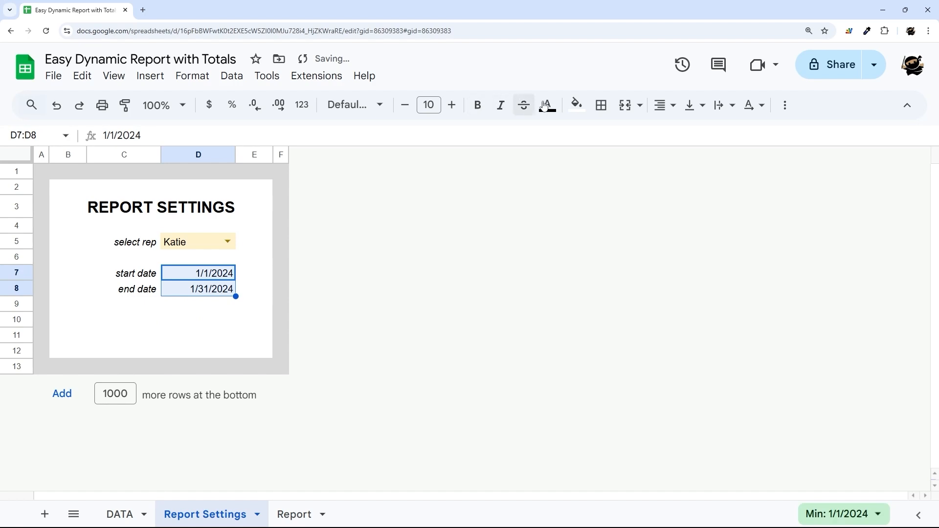
pyautogui.click(576, 105)
pyautogui.click(630, 185)
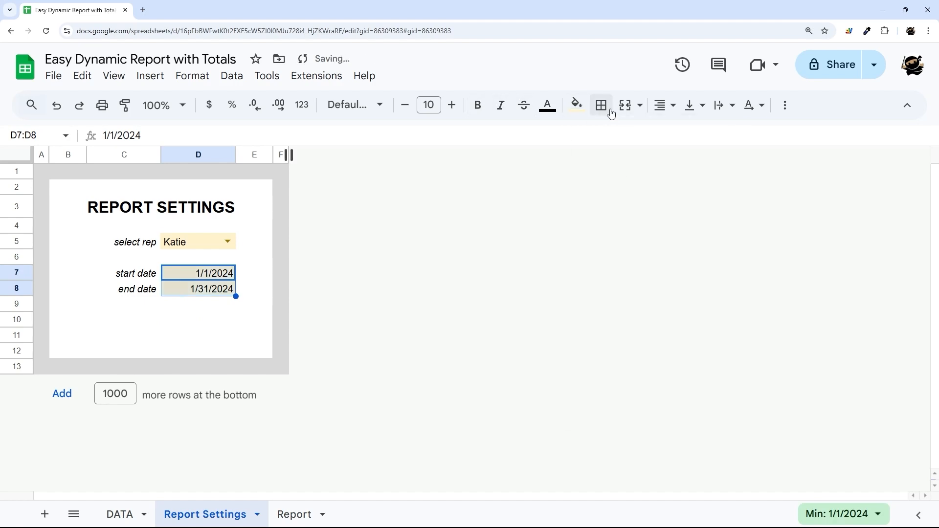
pyautogui.click(601, 105)
pyautogui.click(741, 140)
pyautogui.click(853, 267)
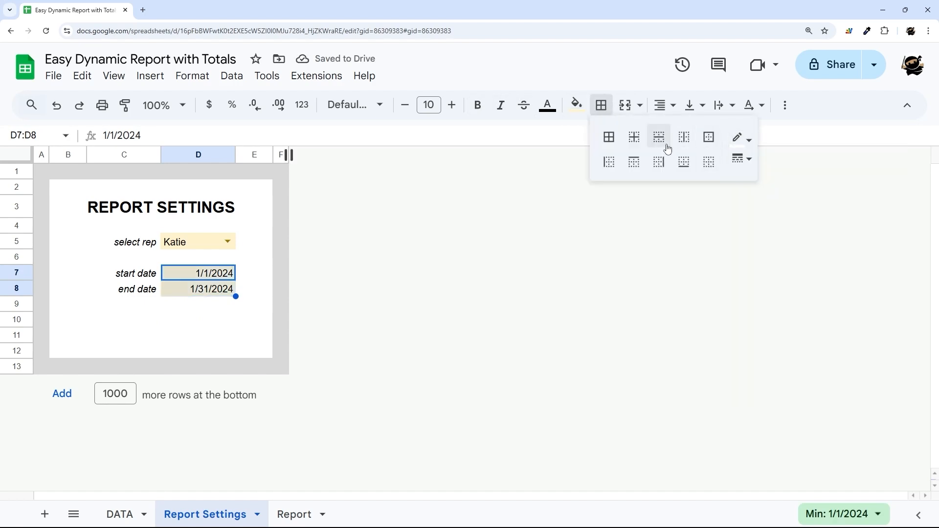
pyautogui.click(658, 137)
pyautogui.click(281, 272)
# Apply a medium-thickness line style to the white horizontal border between D7 and D8.
pyautogui.moveTo(169, 275); pyautogui.dragTo(168, 288)
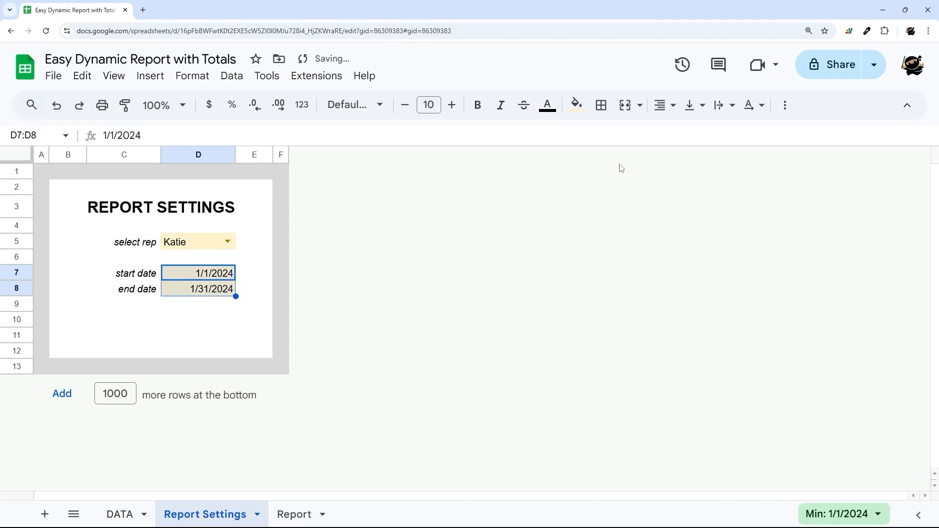
pyautogui.click(601, 104)
pyautogui.click(744, 160)
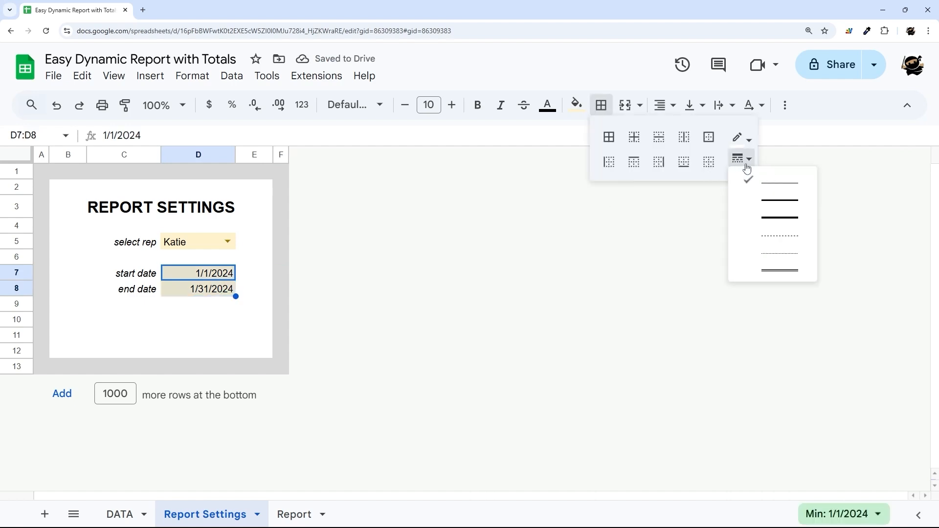
pyautogui.click(755, 199)
pyautogui.click(664, 145)
pyautogui.click(541, 258)
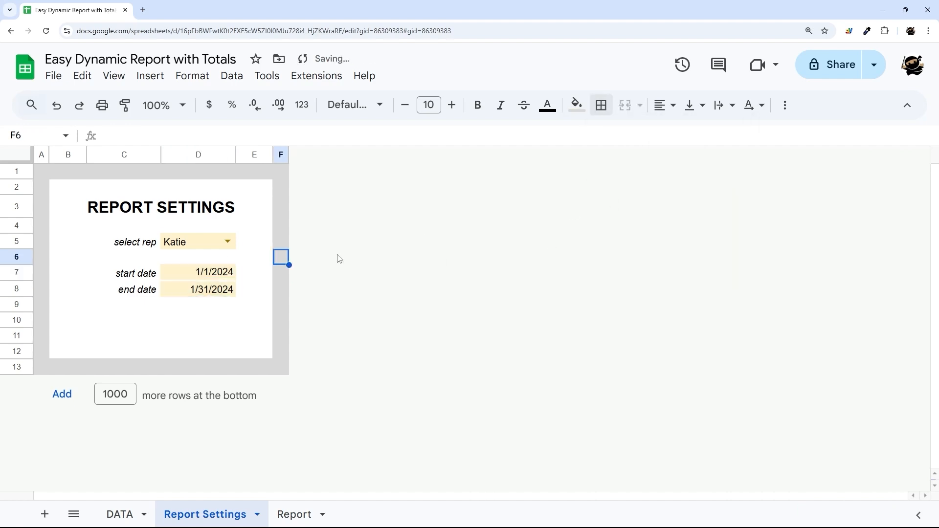
# Centre the dates in D7:D8 horizontally and align them to the middle vertically.
pyautogui.moveTo(212, 277); pyautogui.dragTo(213, 289)
pyautogui.click(665, 105)
pyautogui.click(687, 135)
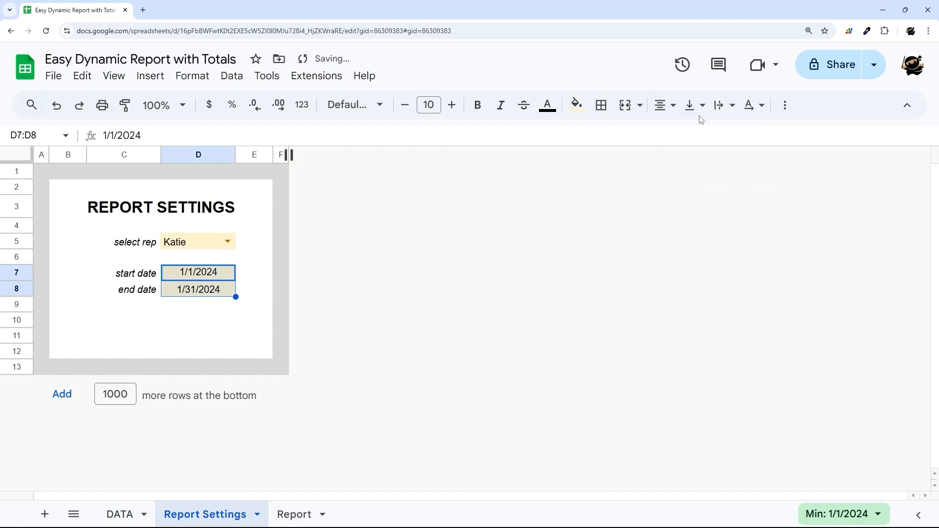
pyautogui.click(695, 105)
pyautogui.click(718, 135)
pyautogui.click(280, 273)
# Centre the selected rep in D5 horizontally.
pyautogui.click(216, 241)
pyautogui.click(665, 104)
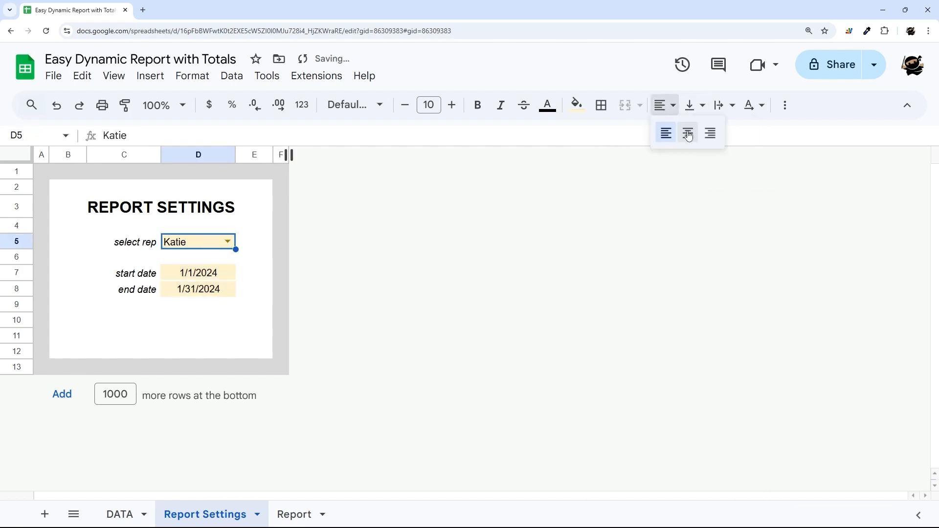
pyautogui.click(687, 134)
pyautogui.click(281, 257)
pyautogui.moveTo(214, 237); pyautogui.dragTo(192, 308)
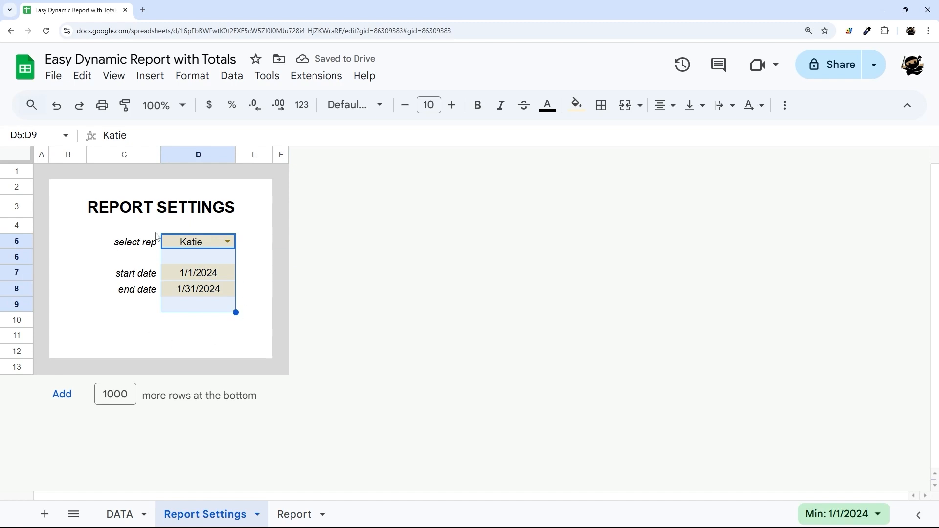
# Start a FILTER formula in A3 of the Report sheet, using DATA!A2:F982 as the source range.
pyautogui.click(294, 514)
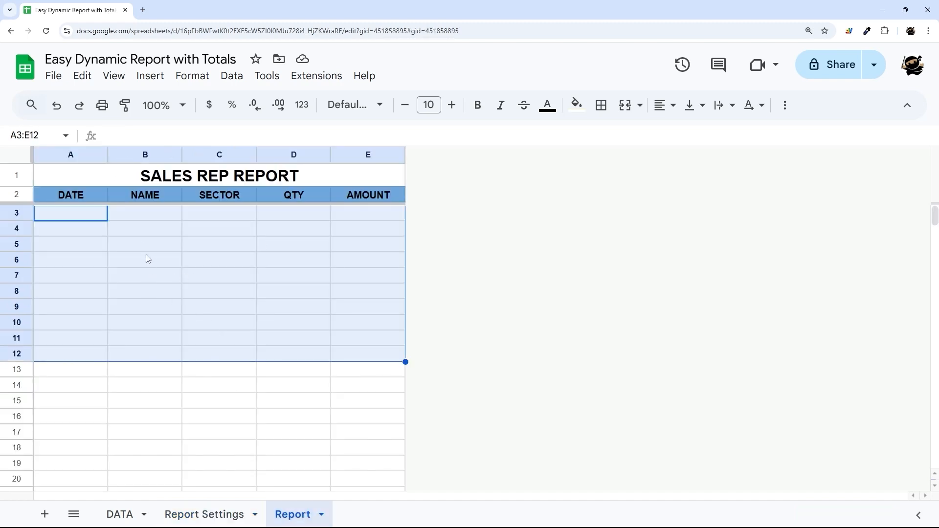
pyautogui.click(90, 221)
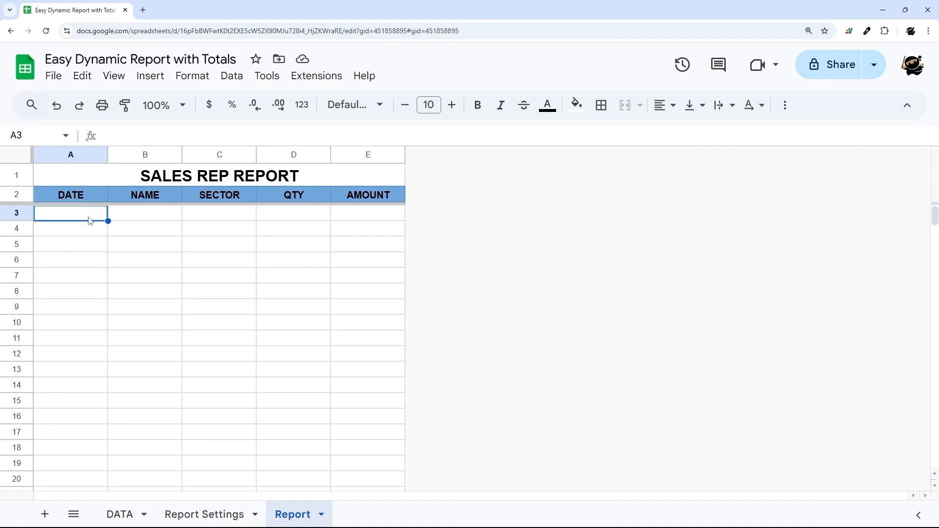
pyautogui.write('=filt')
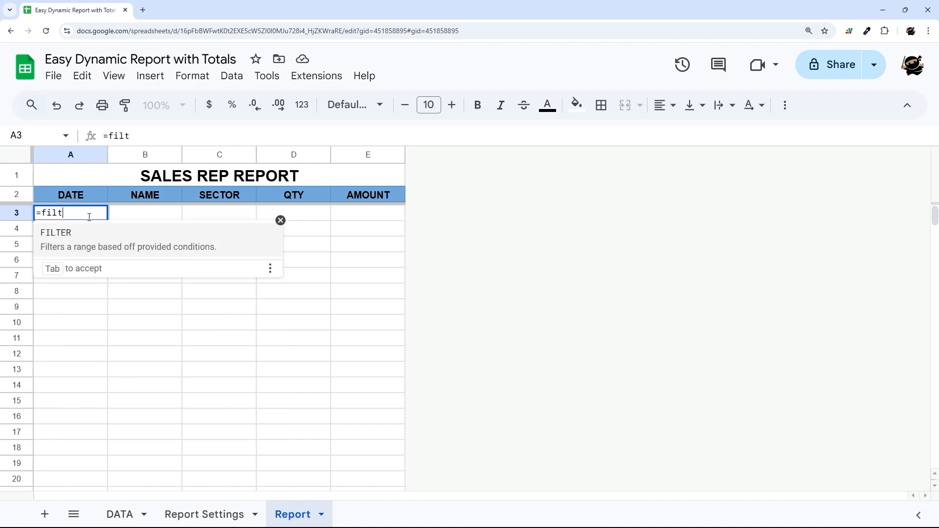
pyautogui.write('er(')
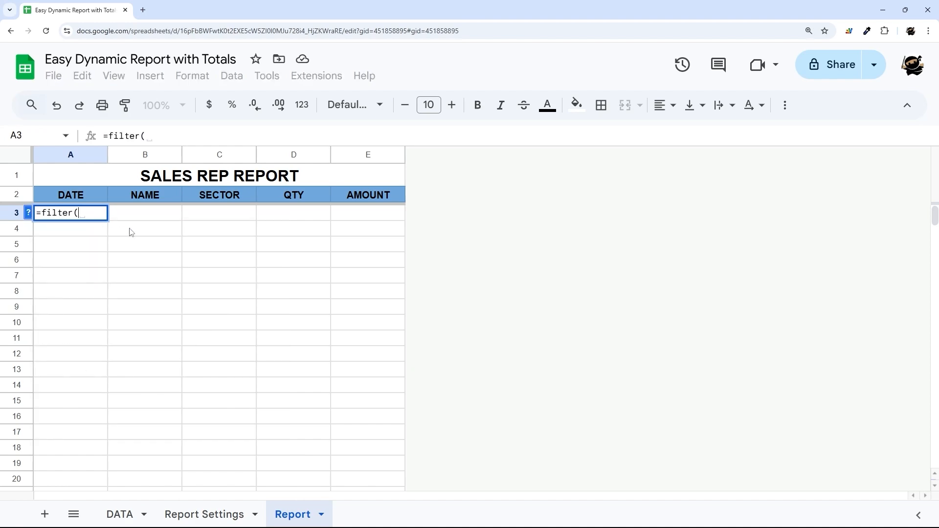
pyautogui.click(120, 514)
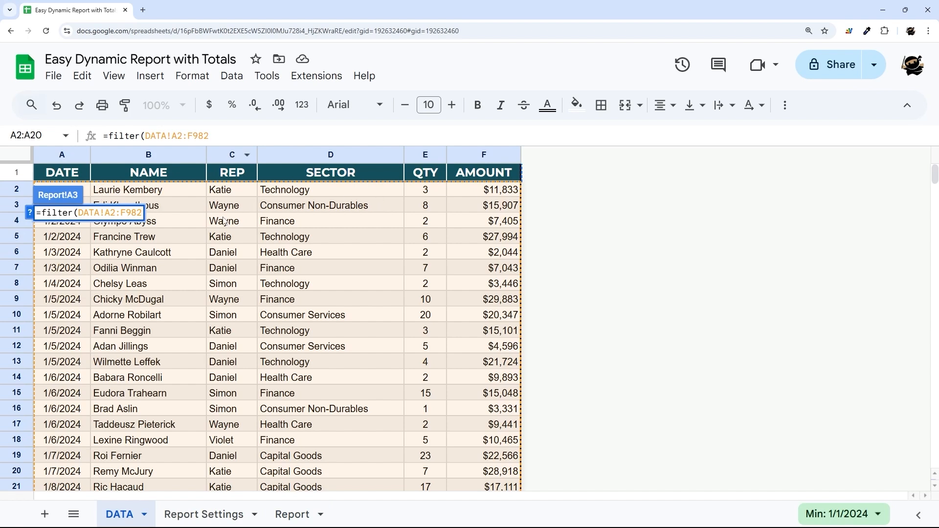
# Enclose the FILTER source range in curly braces and change it to DATA!A2:B.
pyautogui.click(78, 213)
pyautogui.write('{')
pyautogui.press('End')
pyautogui.write('}')
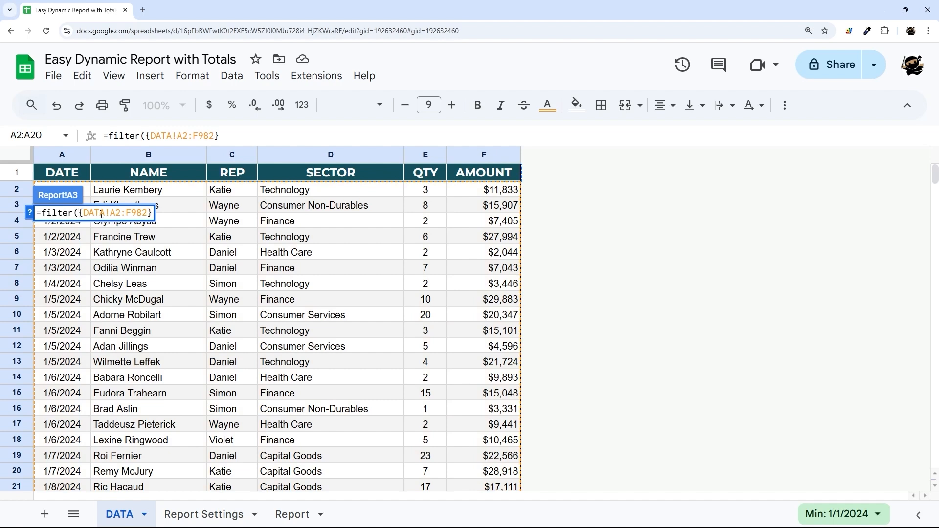
pyautogui.moveTo(126, 213); pyautogui.dragTo(149, 213)
pyautogui.write('B')
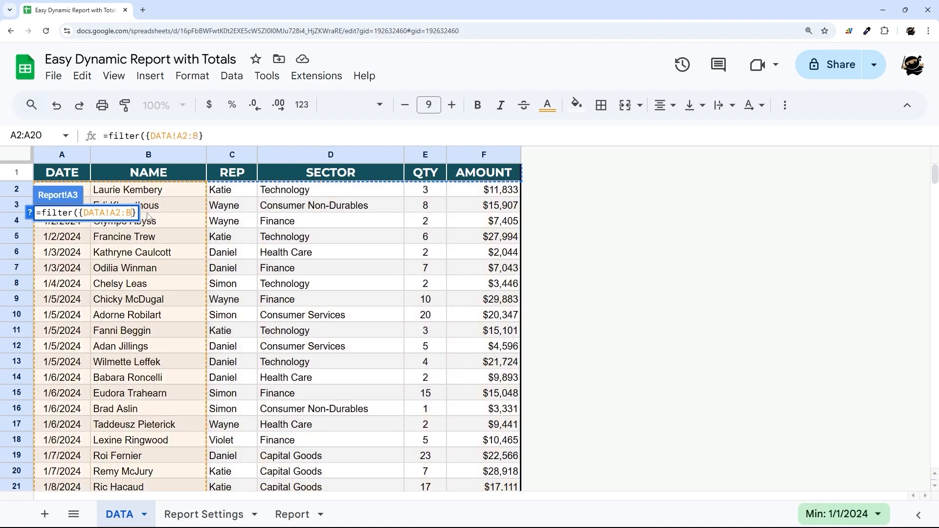
# Add a comma after DATA!A2:B inside the curly braces and copy that range reference.
pyautogui.write(',')
pyautogui.press('BackSpace')
pyautogui.press('Left')
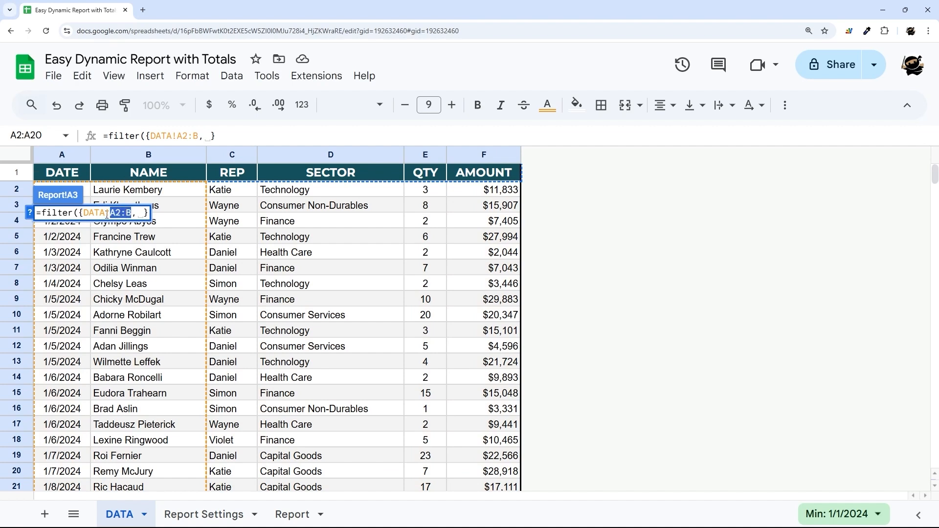
pyautogui.hotkey('shift', 'Left')
pyautogui.hotkey('shift', 'Left')
pyautogui.hotkey('shift', 'Left')
pyautogui.hotkey('shift', 'Left')
pyautogui.hotkey('shift', 'Left')
pyautogui.hotkey('shift', 'Left')
pyautogui.hotkey('shift', 'Left')
pyautogui.hotkey('shift', 'Left')
pyautogui.hotkey('shift', 'Left')
pyautogui.hotkey('ctrl', 'c')
pyautogui.click(136, 211)
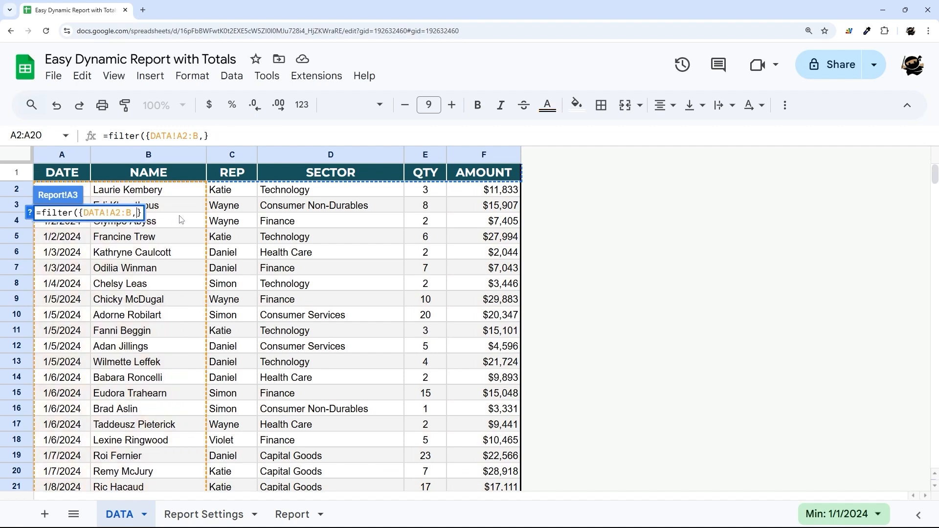
# Paste the copied reference as the second range in the braces and change it to DATA!D2:F.
pyautogui.hotkey('ctrl', 'v')
pyautogui.press('Left')
pyautogui.press('Left')
pyautogui.press('Left')
pyautogui.hotkey('shift', 'Left')
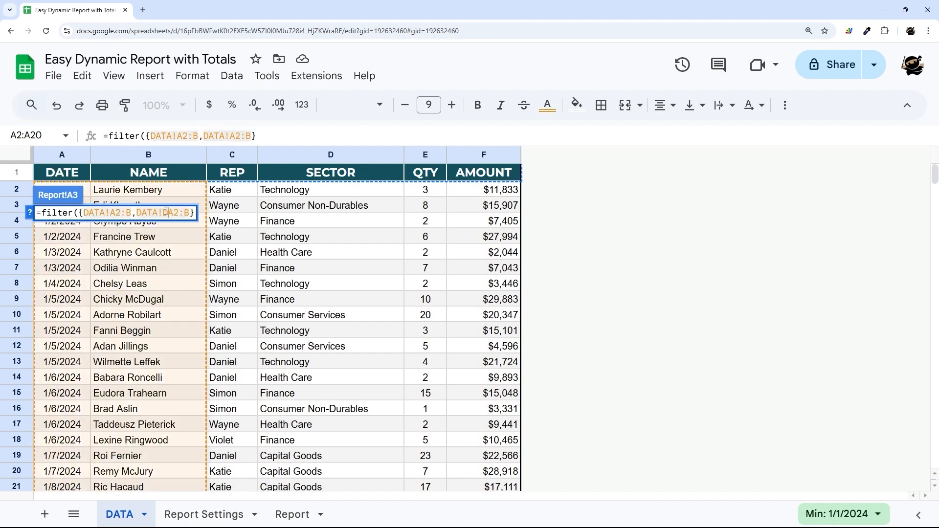
pyautogui.write('D')
pyautogui.press('Right')
pyautogui.press('Right')
pyautogui.write('F')
pyautogui.press('Delete')
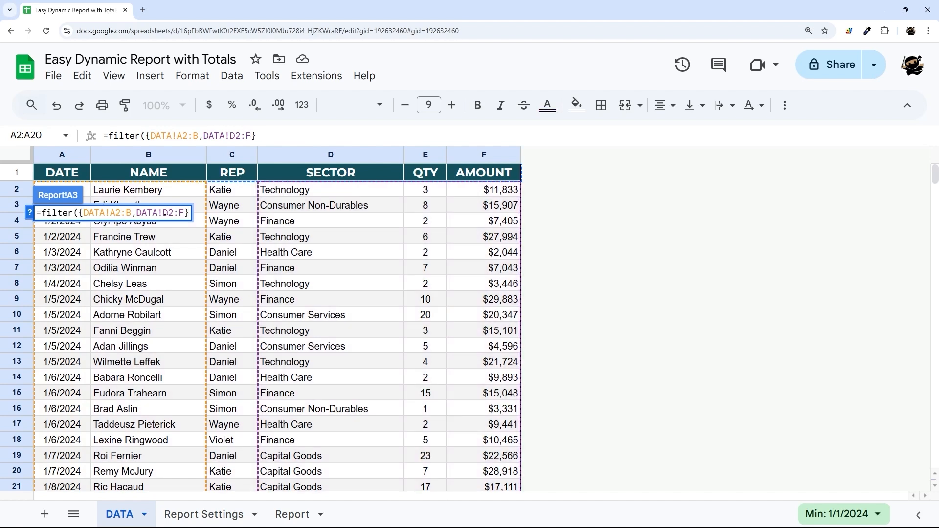
# Add the condition DATA!C2:C='Report Settings'!D5 to the FILTER formula and commit it.
pyautogui.write(',')
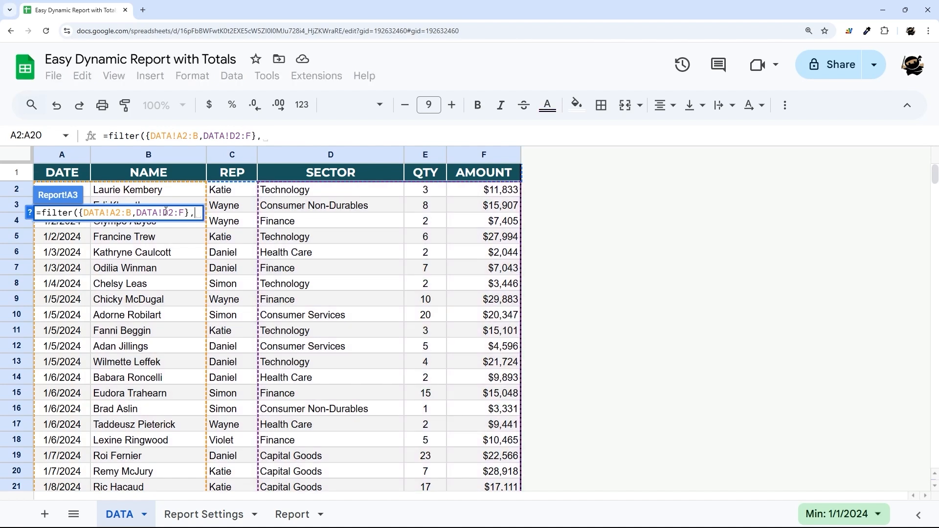
pyautogui.moveTo(219, 195); pyautogui.dragTo(223, 274)
pyautogui.press('BackSpace')
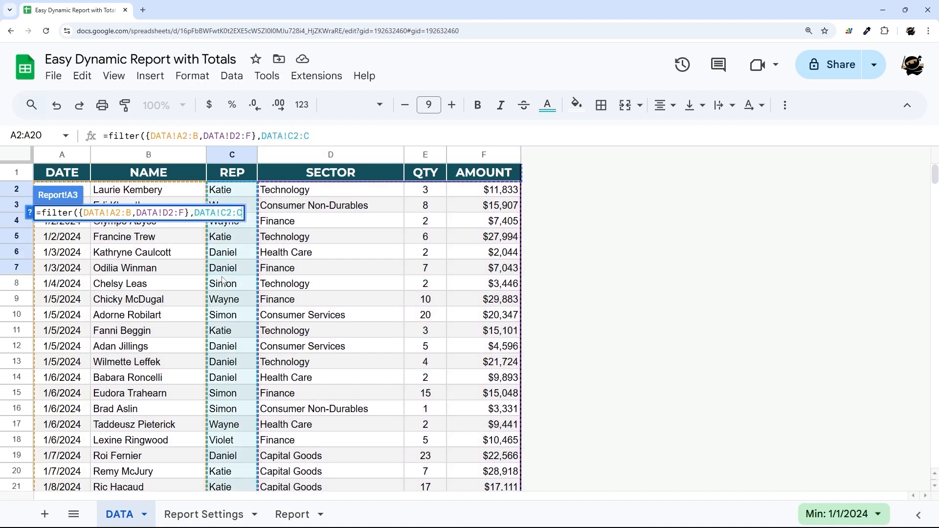
pyautogui.write('=')
pyautogui.click(200, 514)
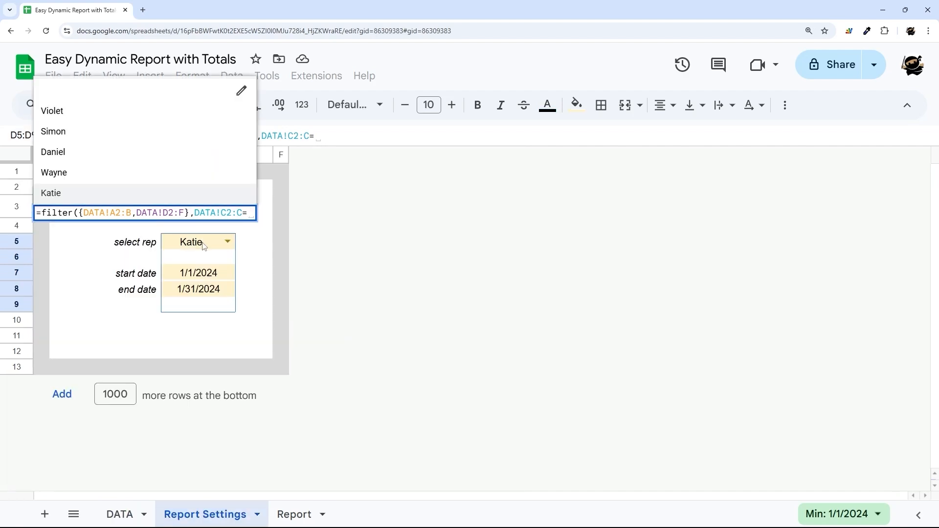
pyautogui.click(203, 247)
pyautogui.press('Return')
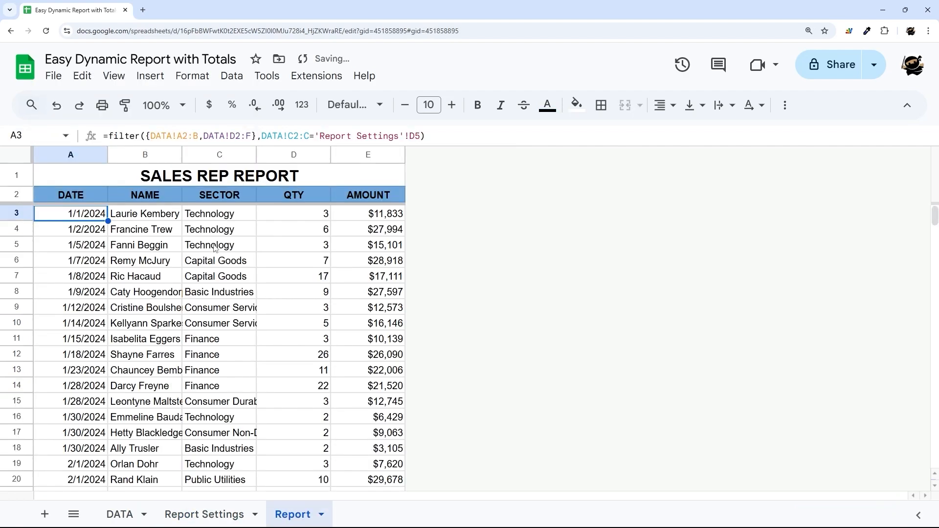
# Narrow the Report sheet's DATE and QTY columns, and widen NAME and SECTOR to fit their entries.
pyautogui.moveTo(107, 154); pyautogui.dragTo(94, 154)
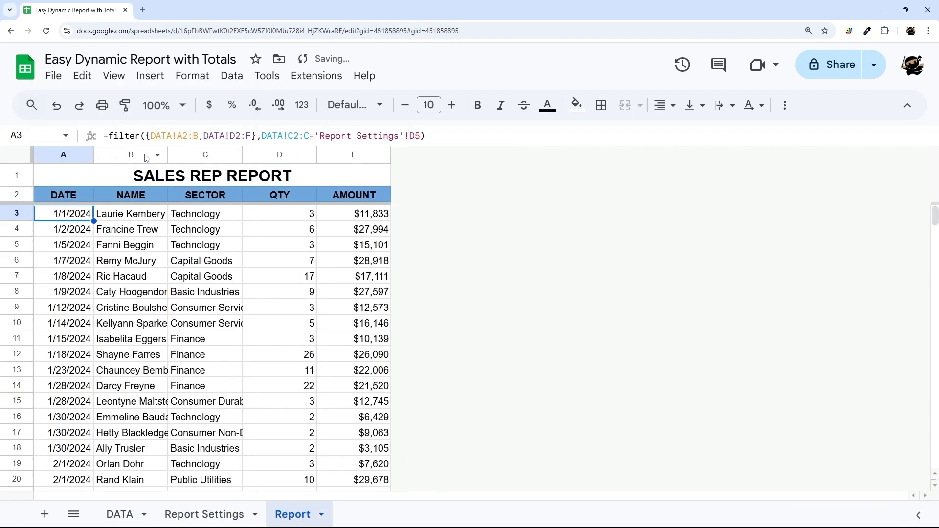
pyautogui.moveTo(168, 155); pyautogui.dragTo(193, 155)
pyautogui.moveTo(268, 154); pyautogui.dragTo(362, 153)
# Centre the QTY values in column D horizontally.
pyautogui.click(339, 152)
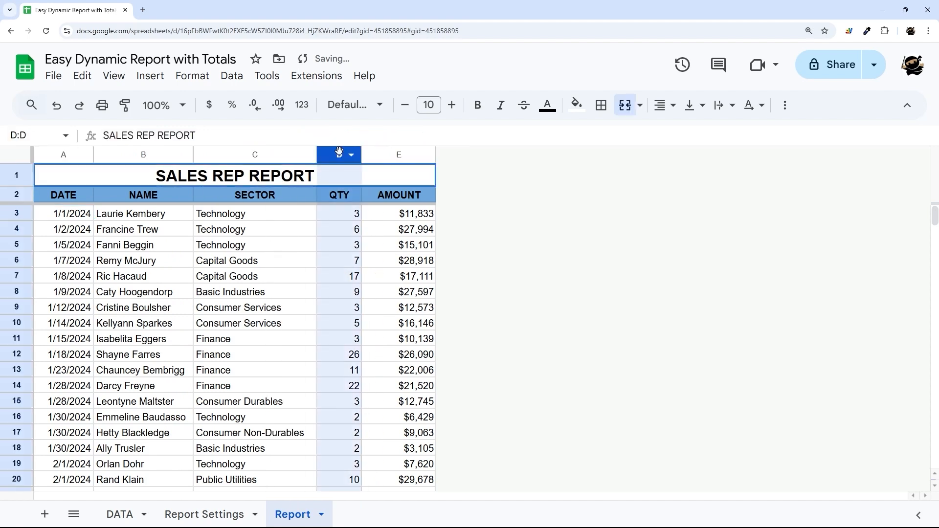
pyautogui.click(665, 105)
pyautogui.click(682, 135)
pyautogui.click(398, 229)
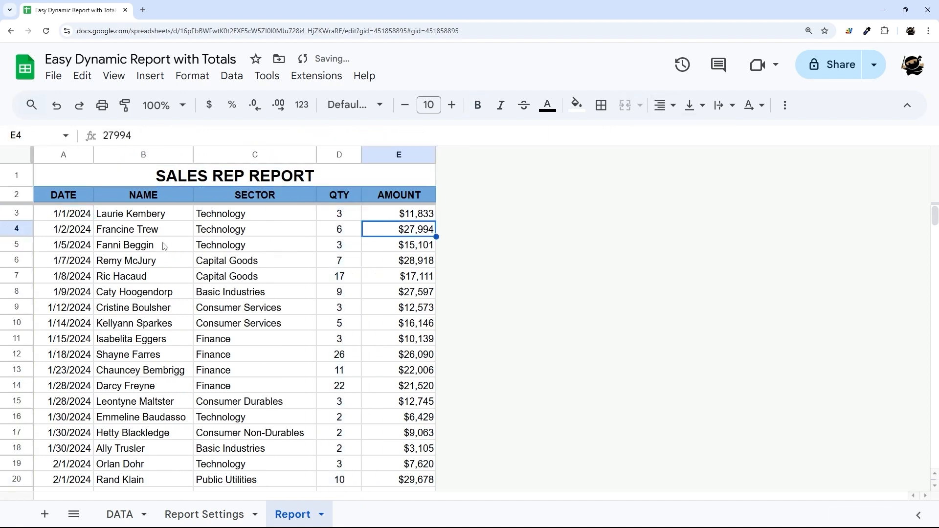
# Widen the DATE column slightly.
pyautogui.click(77, 218)
pyautogui.moveTo(94, 153); pyautogui.dragTo(95, 153)
pyautogui.rightClick(174, 159)
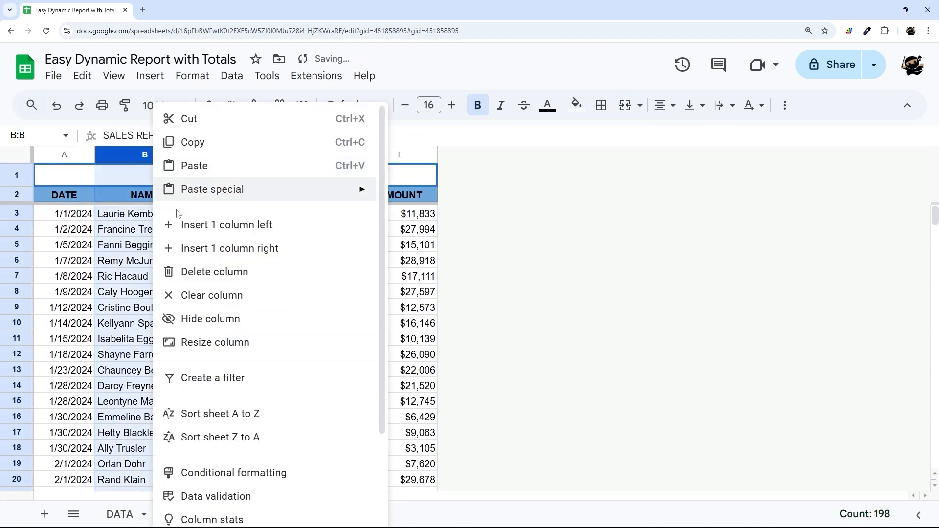
# Change the two source ranges in A3's FILTER formula to DATA!A2:C and DATA!E2:F.
pyautogui.click(92, 216)
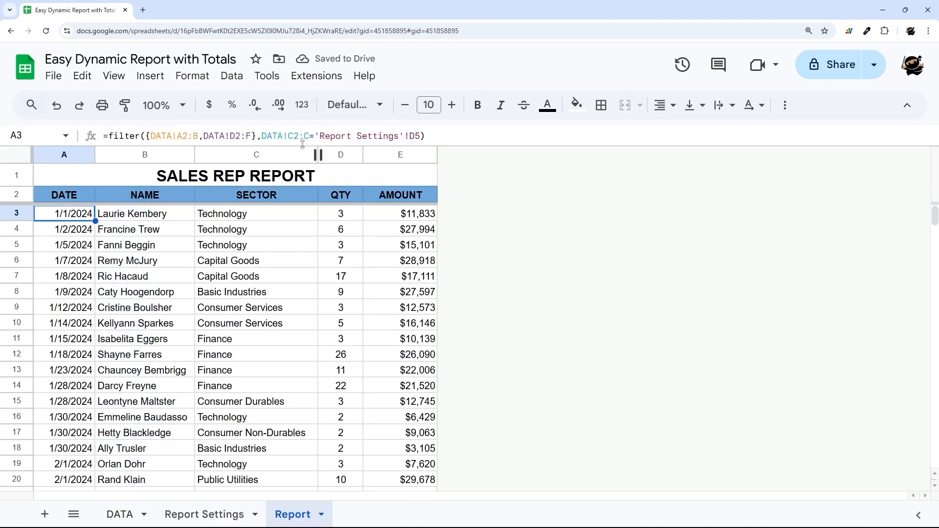
pyautogui.click(206, 136)
pyautogui.press('Left')
pyautogui.press('BackSpace')
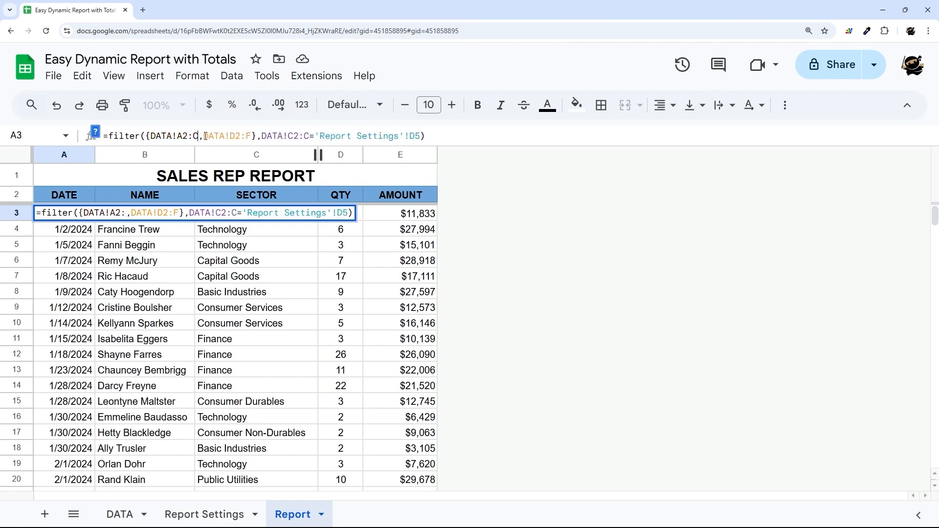
pyautogui.write('C')
pyautogui.press('Right')
pyautogui.press('Right')
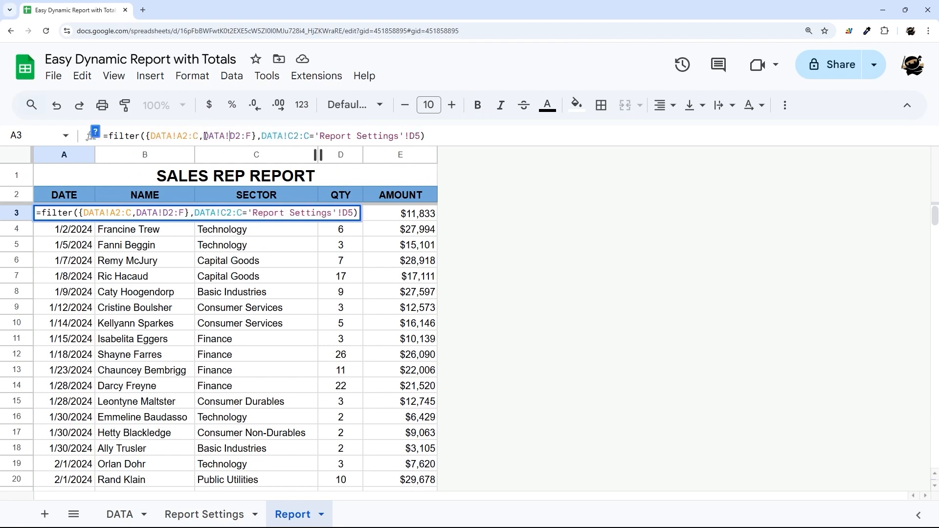
pyautogui.write('E')
pyautogui.press('Delete')
pyautogui.press('Return')
# Check the rep column in the report, then choose the second listed rep in Report Settings D5 and view the Report sheet.
pyautogui.scroll(-6, 256, 225)
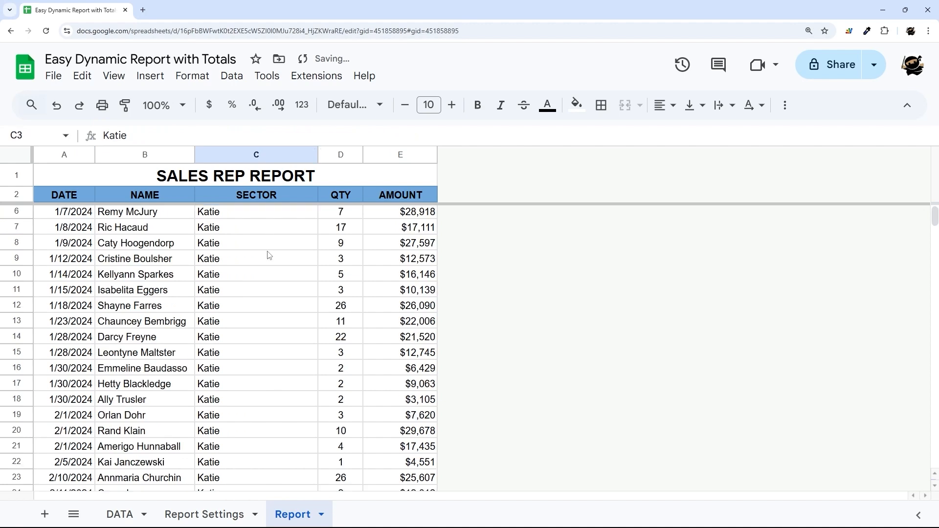
pyautogui.click(230, 514)
pyautogui.click(227, 241)
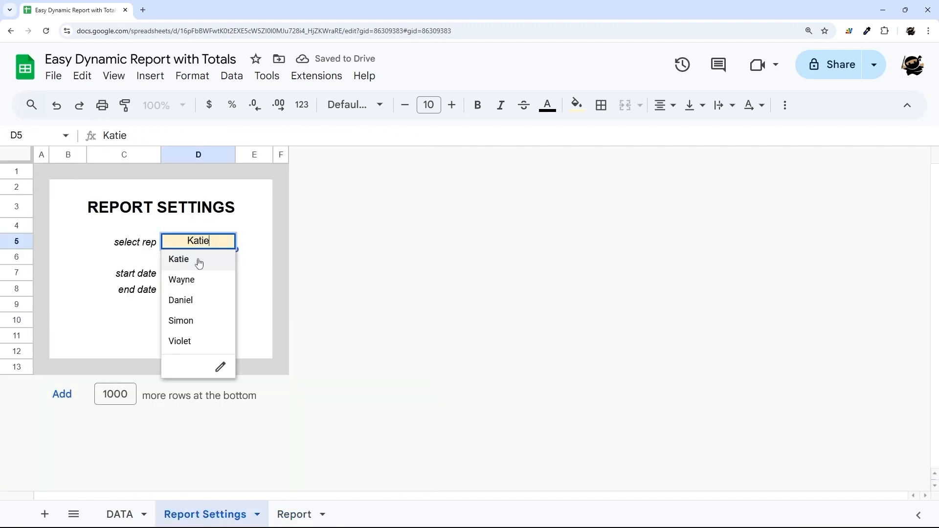
pyautogui.click(180, 279)
pyautogui.click(299, 514)
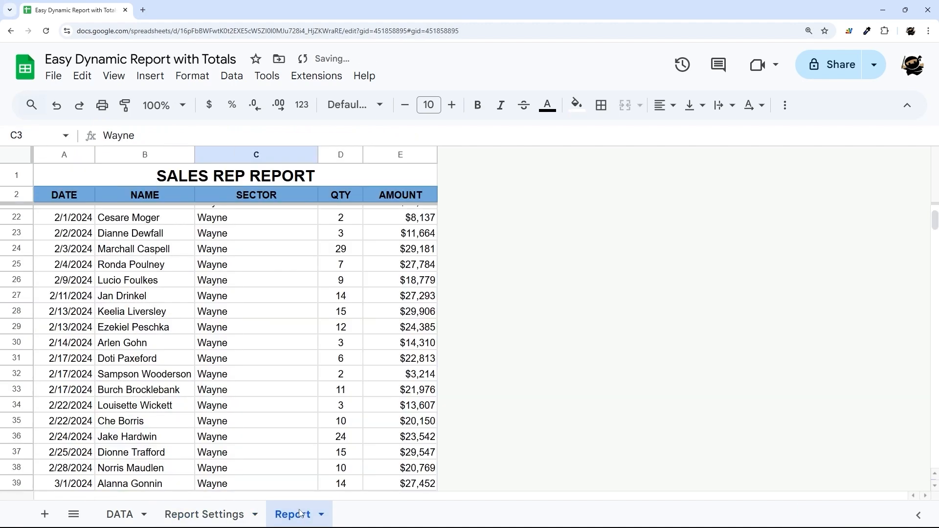
# Set the rep dropdown in Report Settings D5 back to the first listed rep.
pyautogui.click(220, 512)
pyautogui.click(228, 242)
pyautogui.click(185, 259)
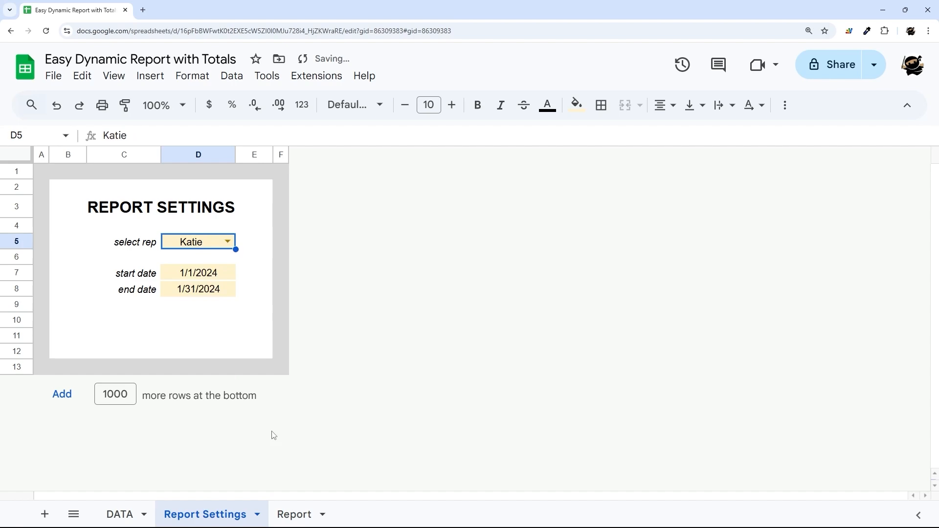
# Change the two source ranges in the Report sheet's A3 FILTER formula to DATA!A2:B and DATA!D2:F.
pyautogui.click(294, 514)
pyautogui.scroll(6, 81, 223)
pyautogui.click(79, 214)
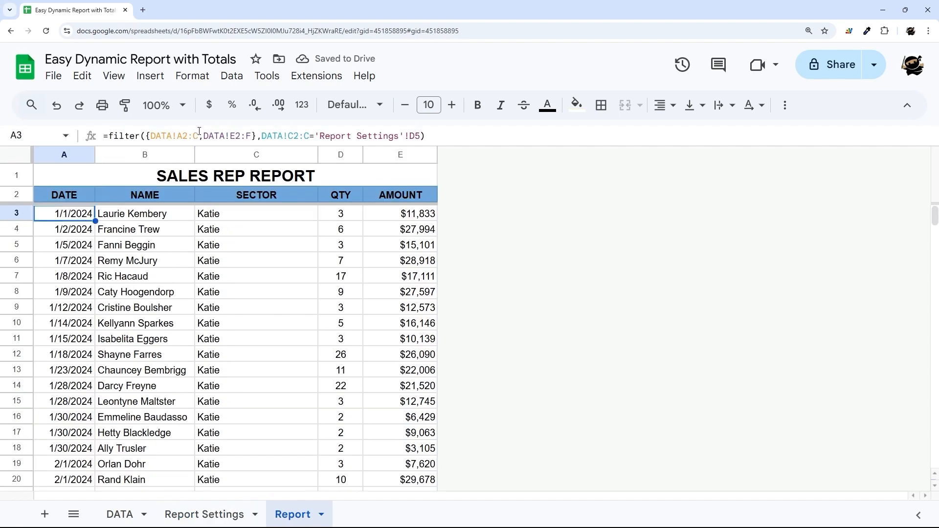
pyautogui.click(196, 135)
pyautogui.press('BackSpace')
pyautogui.write('B')
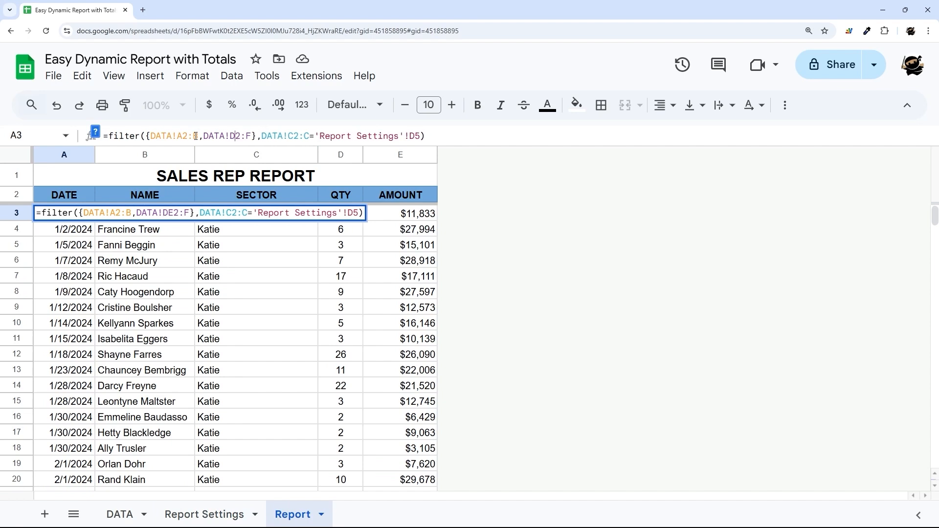
pyautogui.press('Return')
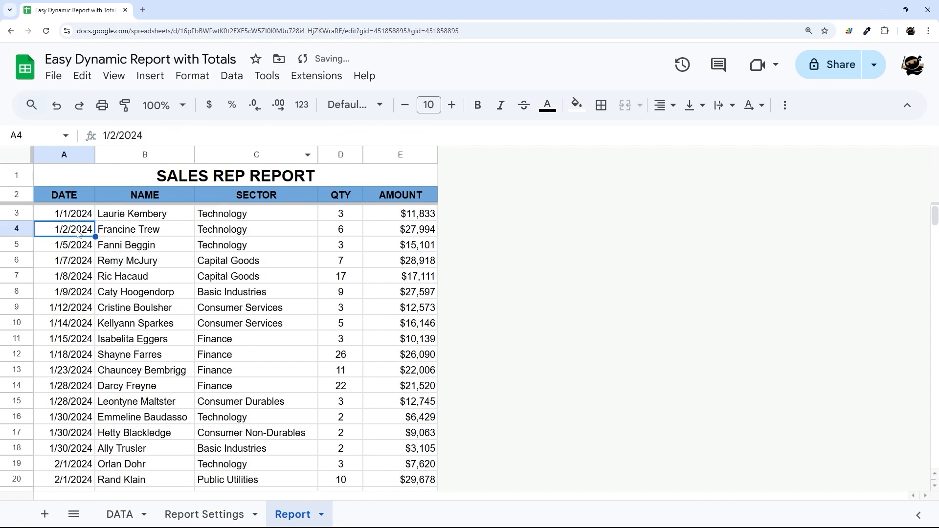
# Examine the DATE column on the DATA sheet and the start and end date cells on Report Settings.
pyautogui.click(119, 513)
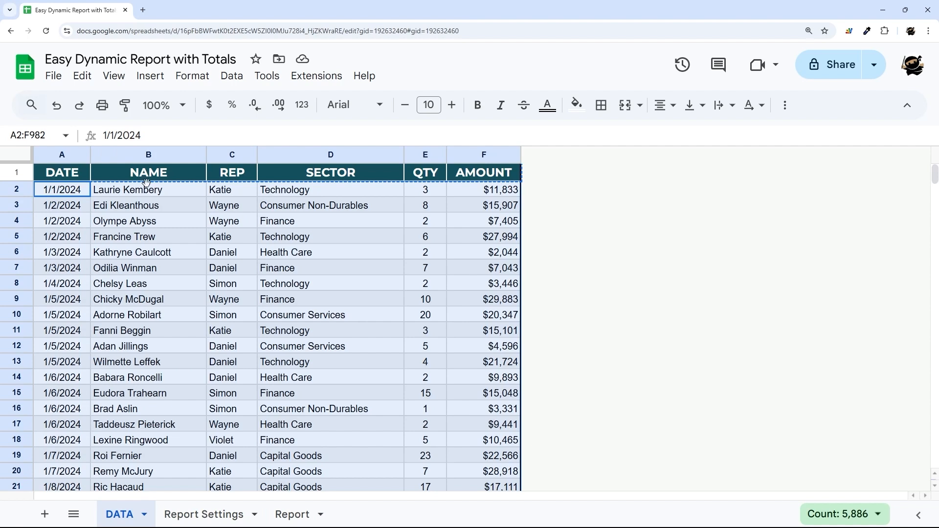
pyautogui.moveTo(61, 189); pyautogui.dragTo(62, 443)
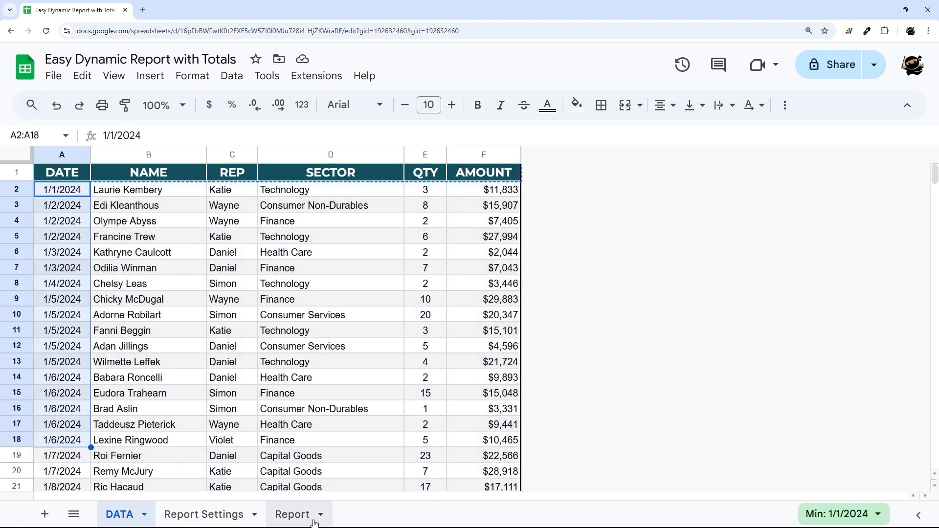
pyautogui.click(247, 514)
pyautogui.click(198, 291)
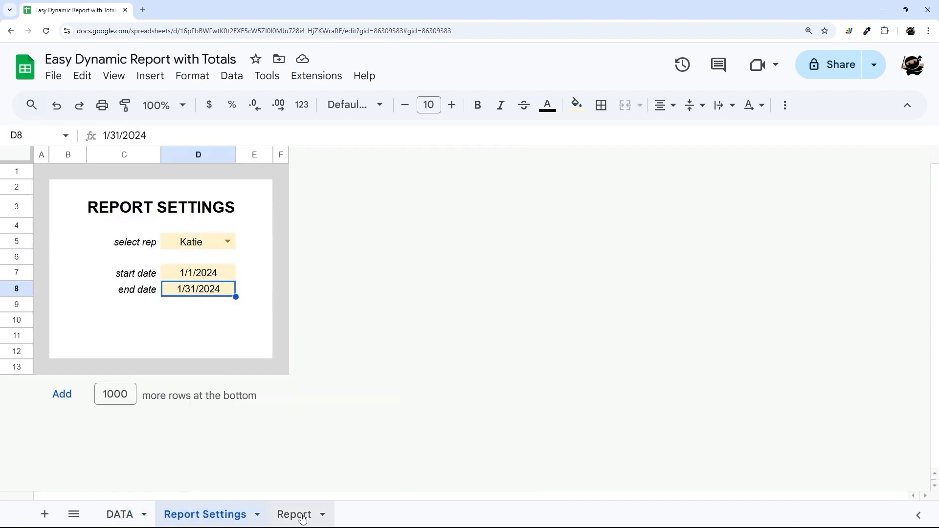
pyautogui.moveTo(142, 279); pyautogui.dragTo(196, 277)
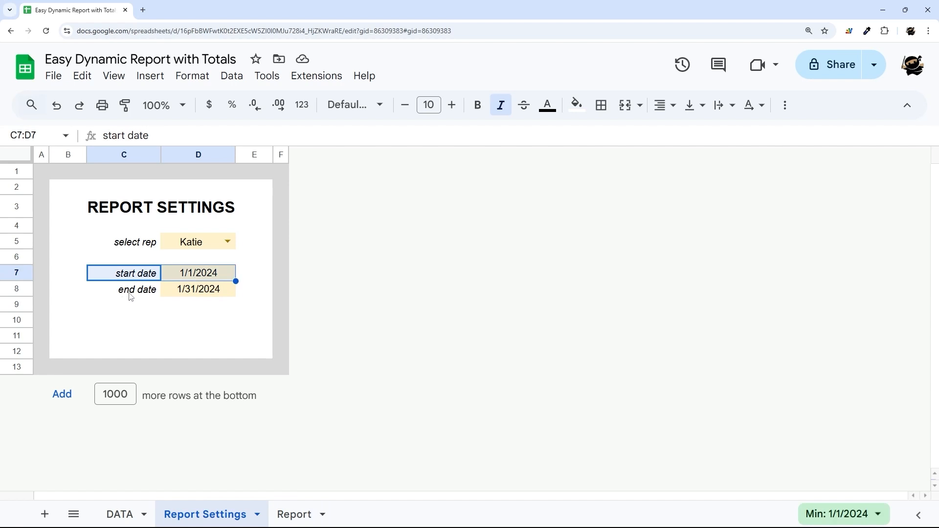
pyautogui.moveTo(131, 293); pyautogui.dragTo(205, 305)
# Enlarge the formula area for the Report sheet's A3 and copy the DATA!C2:C reference from its rep condition.
pyautogui.click(294, 514)
pyautogui.click(78, 216)
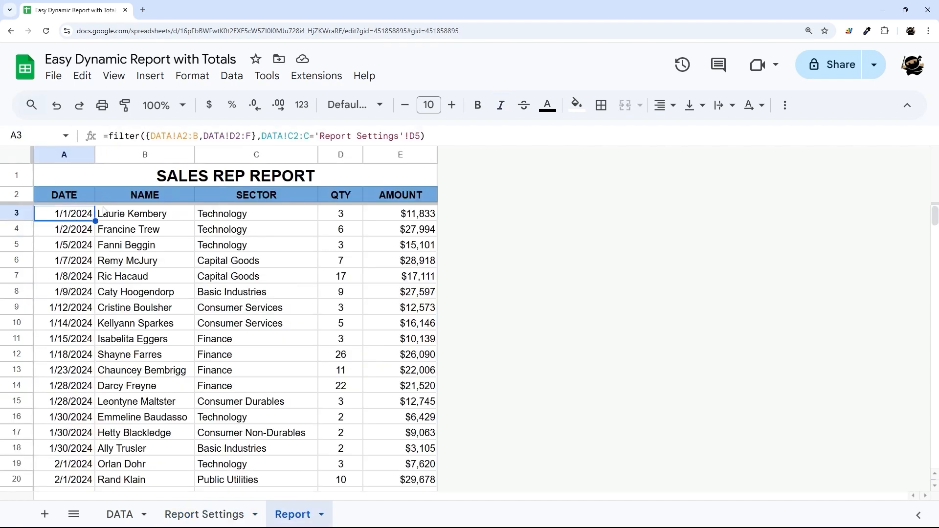
pyautogui.moveTo(214, 147); pyautogui.dragTo(214, 217)
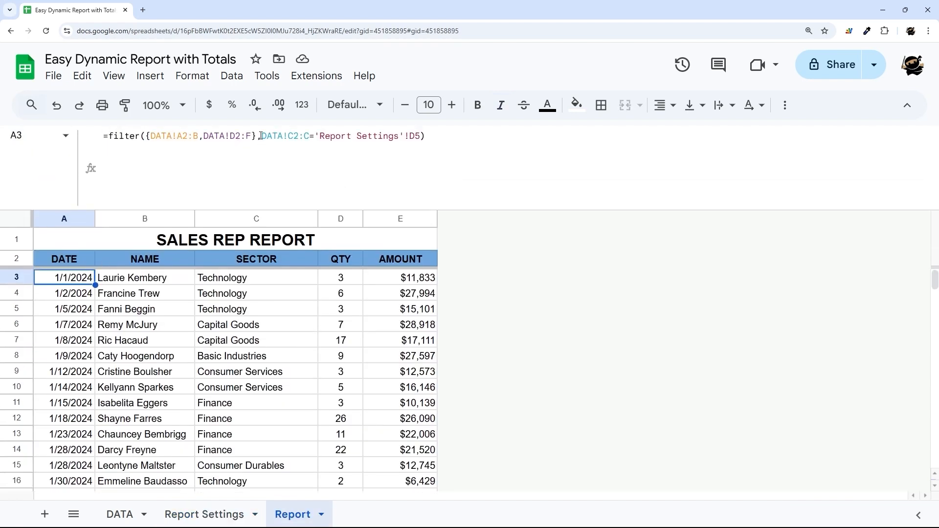
pyautogui.moveTo(261, 136); pyautogui.dragTo(414, 136)
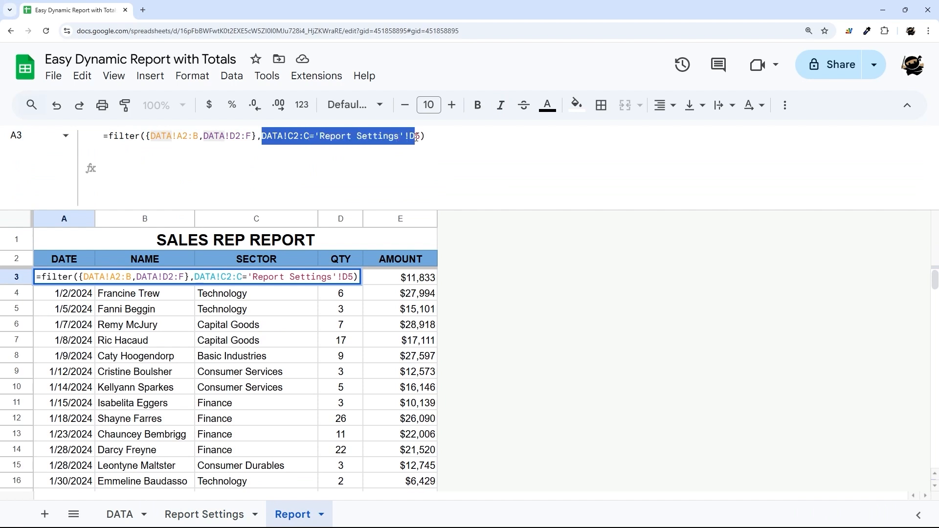
pyautogui.hotkey('shift', 'Left')
pyautogui.hotkey('shift', 'Left')
pyautogui.hotkey('shift', 'Left')
pyautogui.hotkey('shift', 'Left')
pyautogui.hotkey('shift', 'Left')
pyautogui.hotkey('shift', 'Left')
pyautogui.hotkey('shift', 'Left')
pyautogui.hotkey('shift', 'Left')
pyautogui.hotkey('shift', 'Left')
pyautogui.hotkey('shift', 'Left')
pyautogui.hotkey('shift', 'Left')
pyautogui.hotkey('shift', 'Left')
pyautogui.hotkey('shift', 'Left')
pyautogui.hotkey('shift', 'Left')
pyautogui.hotkey('shift', 'Left')
pyautogui.hotkey('shift', 'Left')
pyautogui.hotkey('shift', 'Left')
pyautogui.hotkey('shift', 'Left')
pyautogui.hotkey('shift', 'Left')
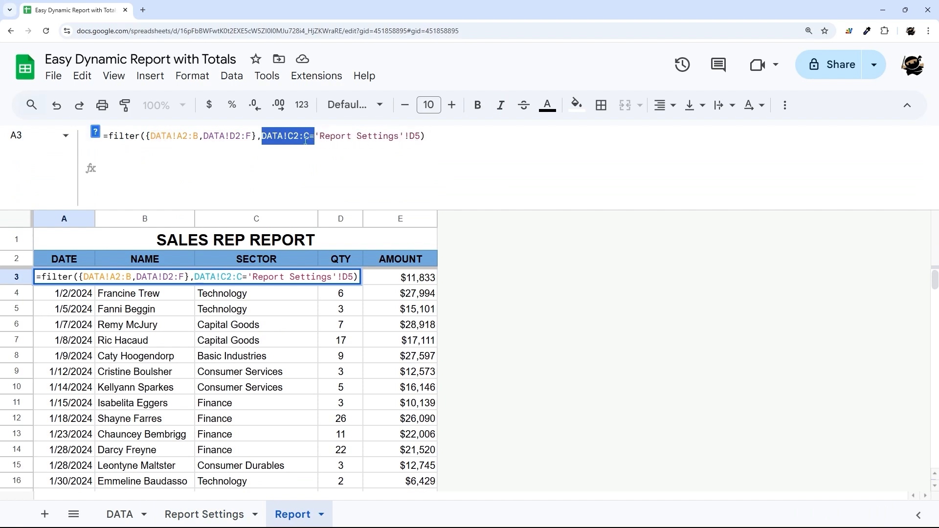
pyautogui.click(311, 137)
pyautogui.moveTo(310, 139); pyautogui.dragTo(262, 138)
pyautogui.hotkey('ctrl', 'c')
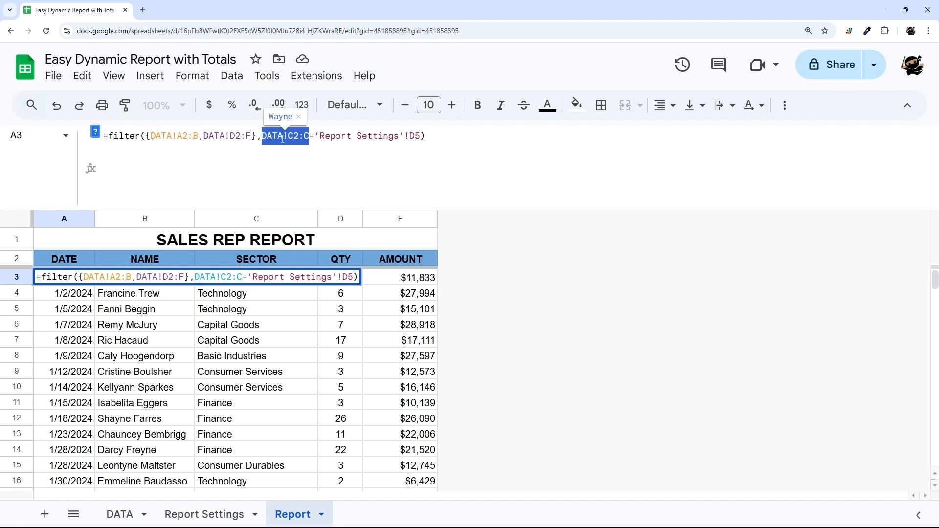
# Add the condition DATA!A2:A>='Report Settings'!D7 after the rep condition in A3's FILTER formula.
pyautogui.click(440, 139)
pyautogui.press('BackSpace')
pyautogui.write(',')
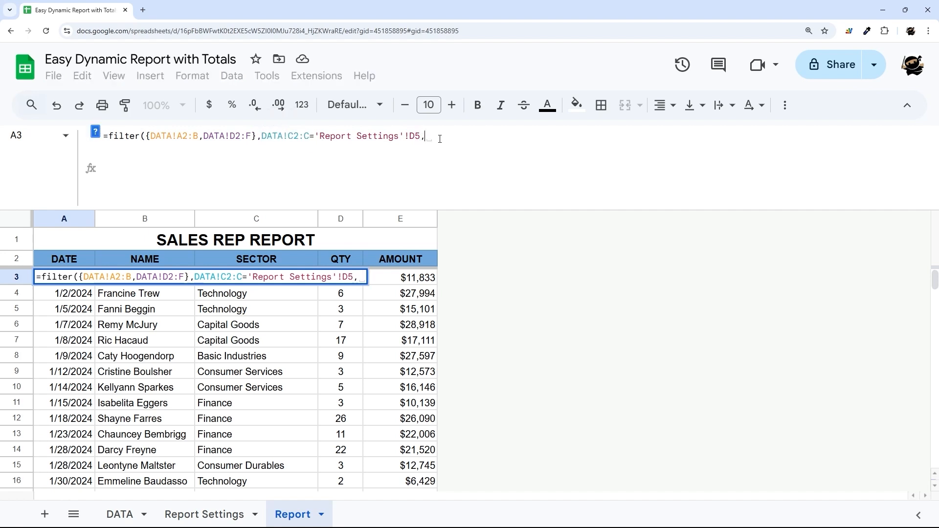
pyautogui.hotkey('ctrl', 'v')
pyautogui.press('BackSpace')
pyautogui.press('BackSpace')
pyautogui.press('BackSpace')
pyautogui.press('BackSpace')
pyautogui.write('A2:A>=')
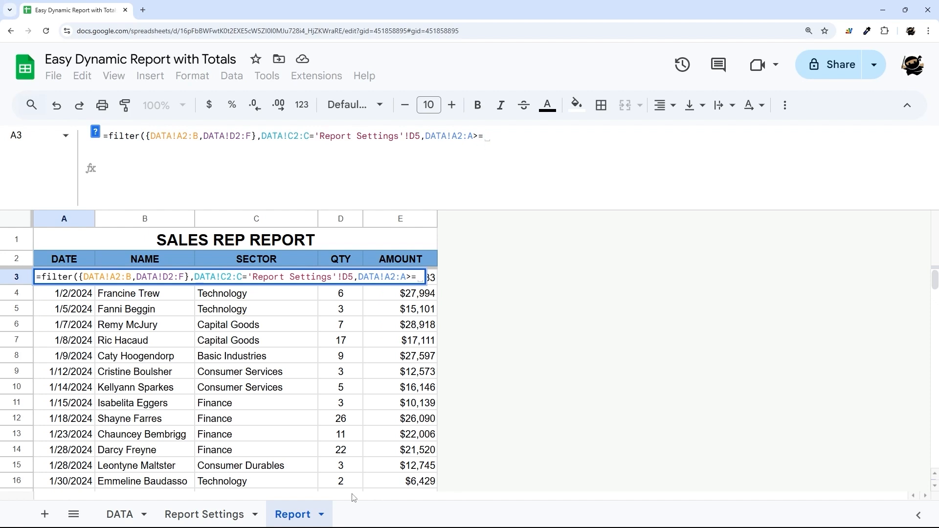
pyautogui.click(180, 511)
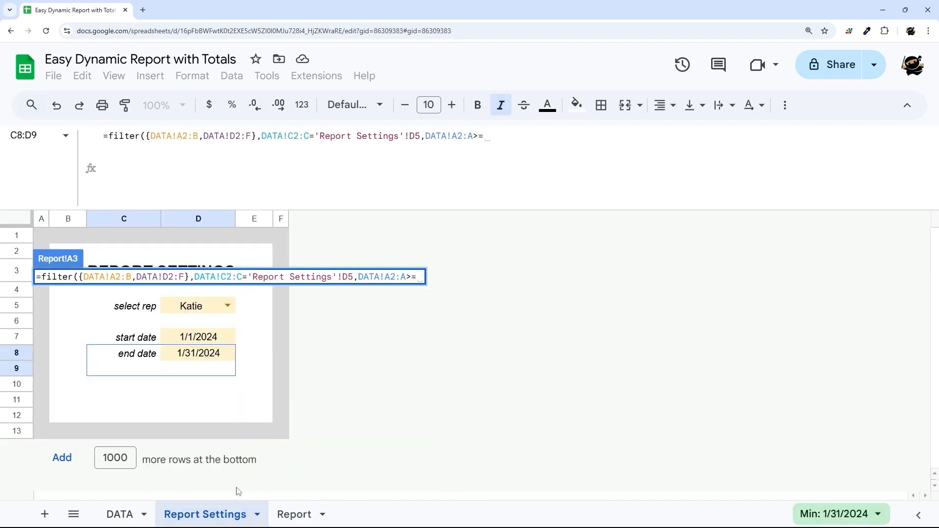
pyautogui.click(186, 338)
# Duplicate the start date condition at the end of the FILTER formula, separated by a comma.
pyautogui.moveTo(426, 136); pyautogui.dragTo(590, 136)
pyautogui.hotkey('ctrl', 'c')
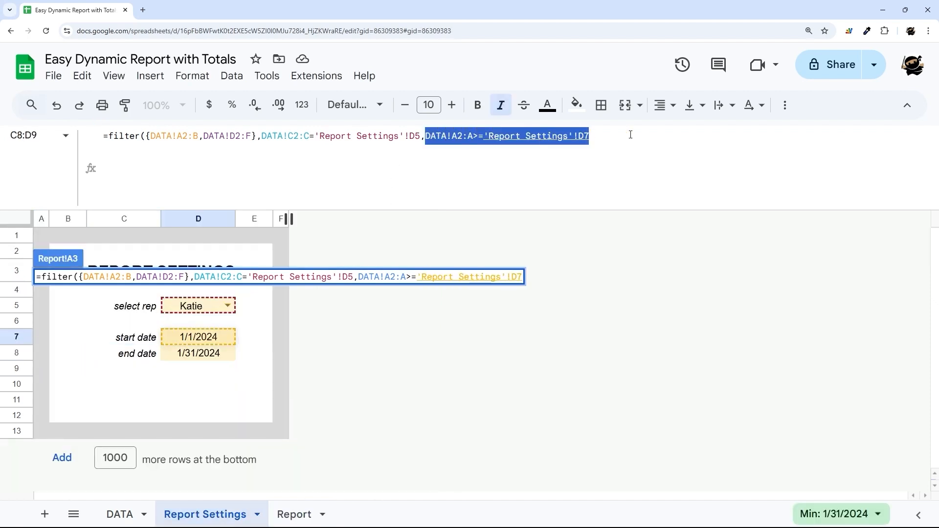
pyautogui.click(631, 135)
pyautogui.write(',')
pyautogui.hotkey('ctrl', 'v')
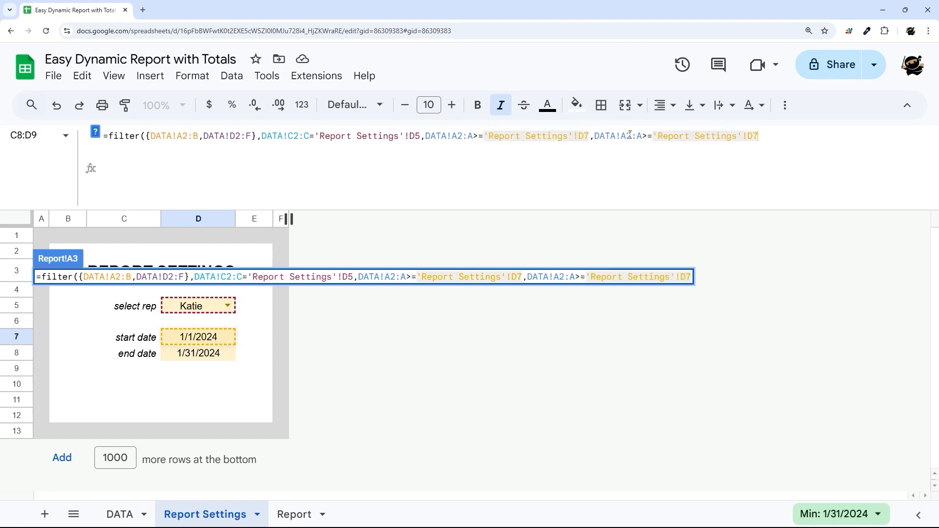
# Change the duplicated condition to DATA!A2:A<='Report Settings'!D8 and commit the formula.
pyautogui.doubleClick(592, 137)
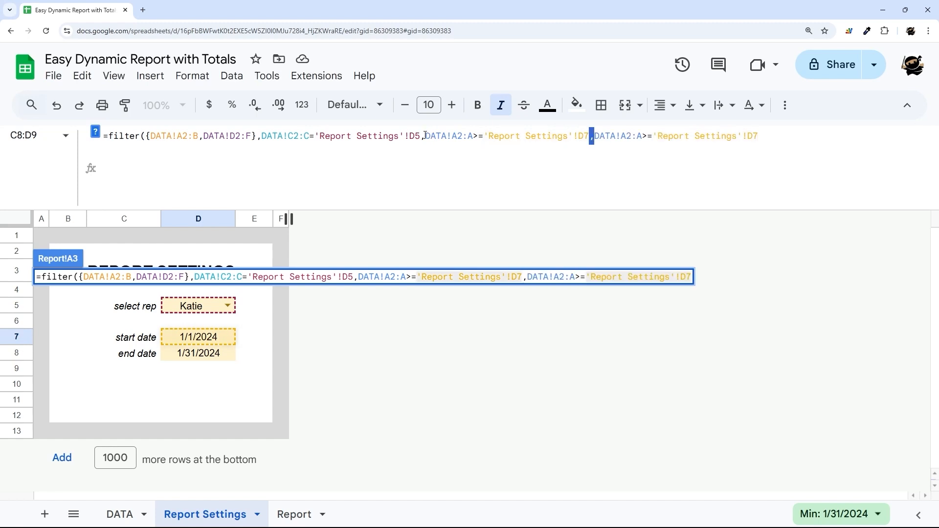
pyautogui.doubleClick(423, 136)
pyautogui.click(648, 137)
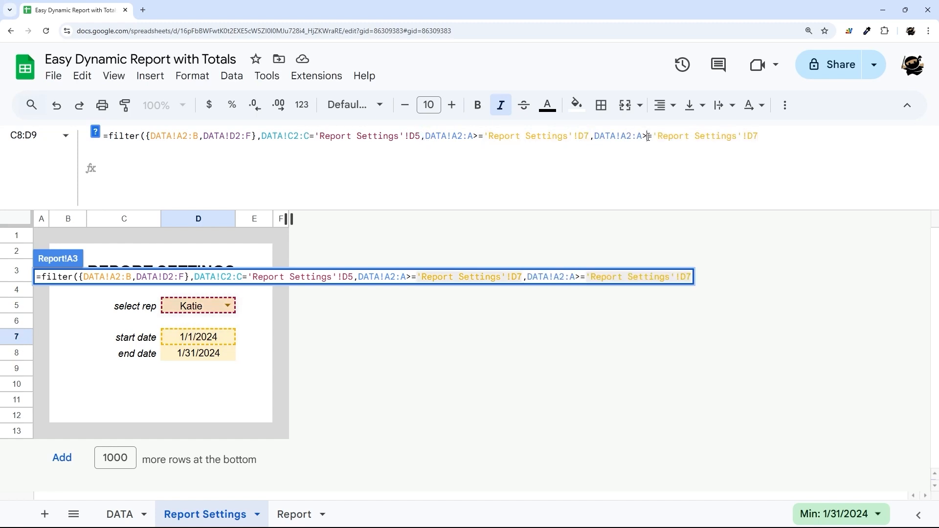
pyautogui.press('BackSpace')
pyautogui.write('<')
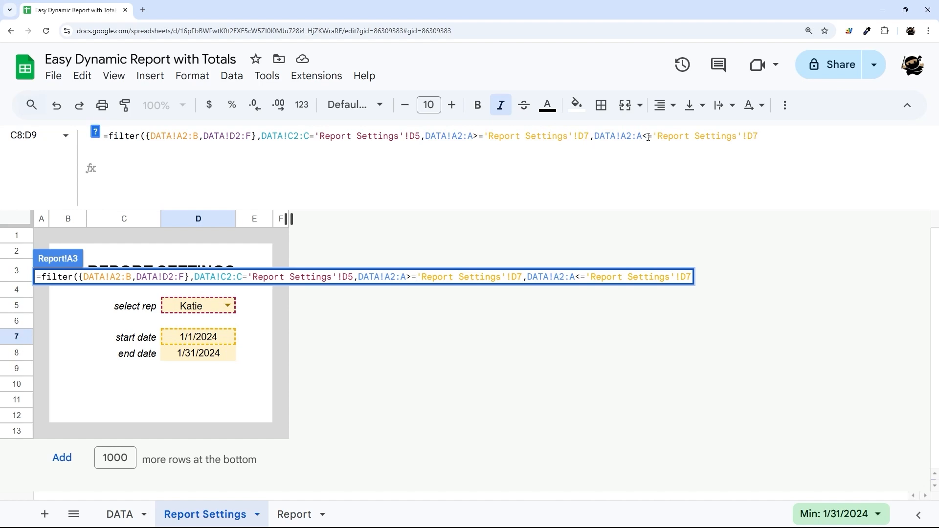
pyautogui.press('BackSpace')
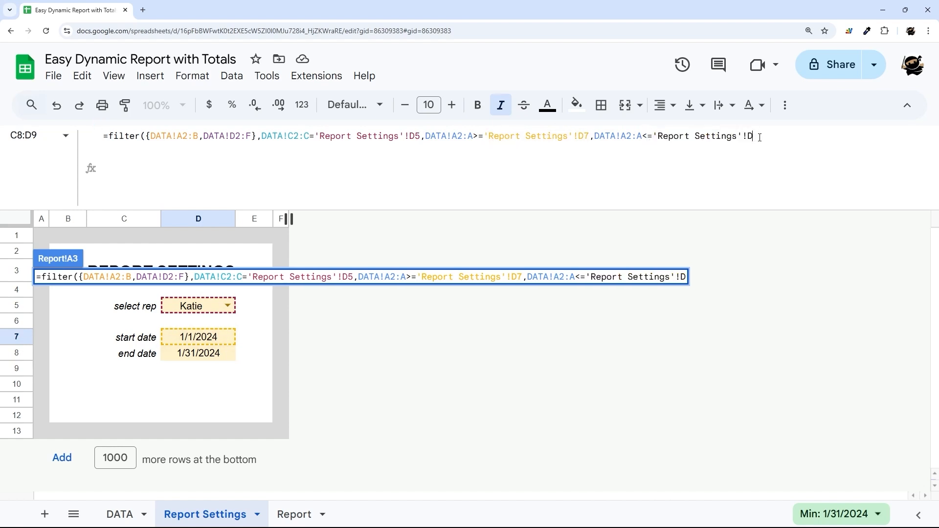
pyautogui.write('8')
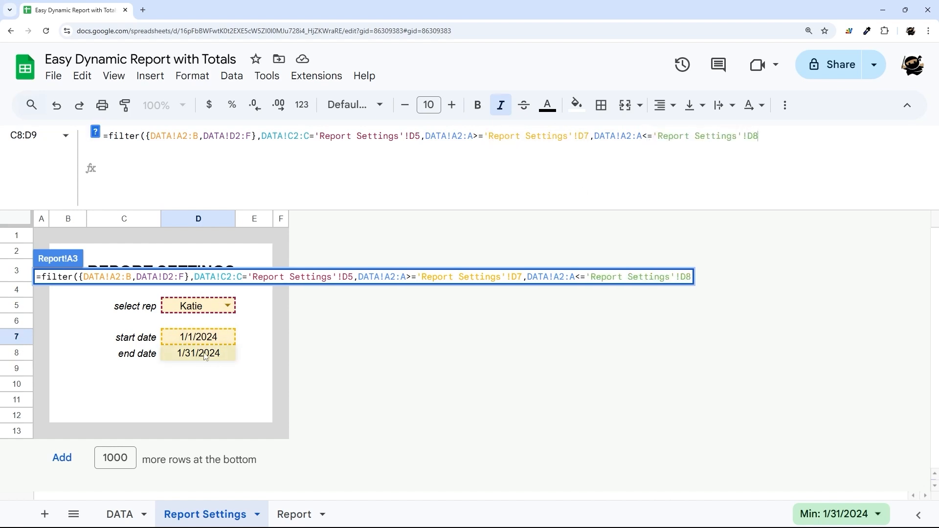
pyautogui.press('Return')
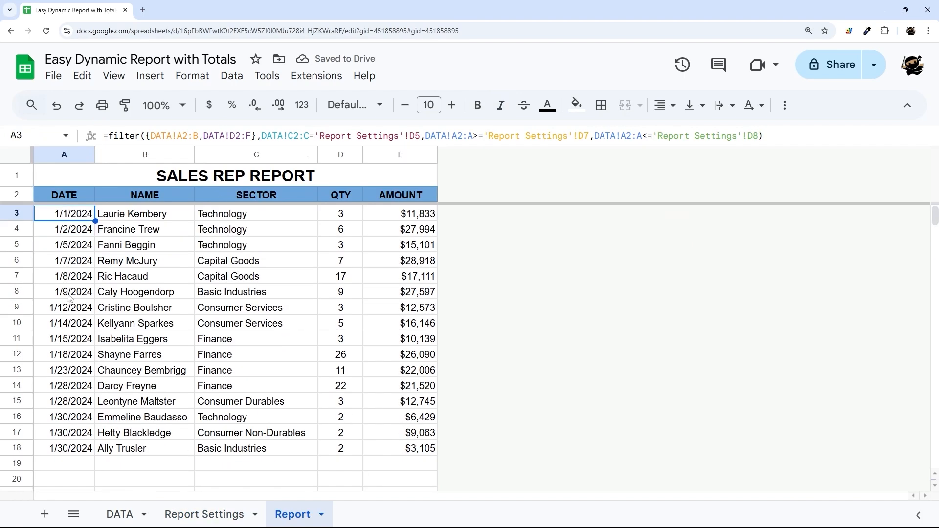
# Check the report's DATE column, then set the end date in Report Settings D8 to 2/29/2024.
pyautogui.moveTo(69, 215); pyautogui.dragTo(72, 446)
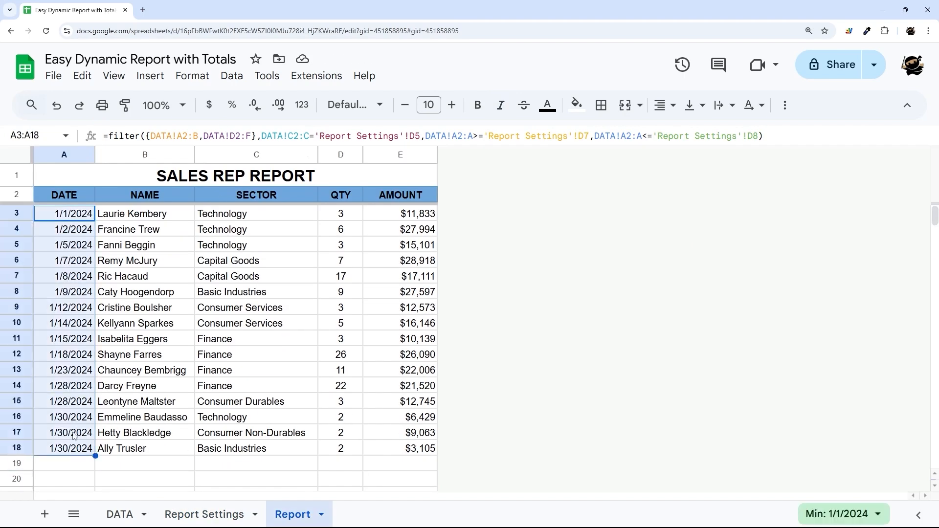
pyautogui.click(68, 218)
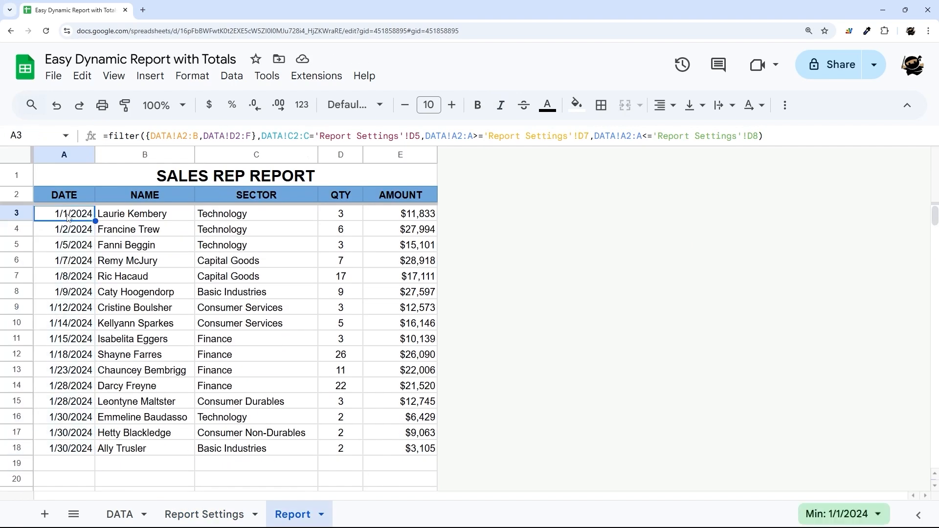
pyautogui.click(210, 515)
pyautogui.doubleClick(201, 291)
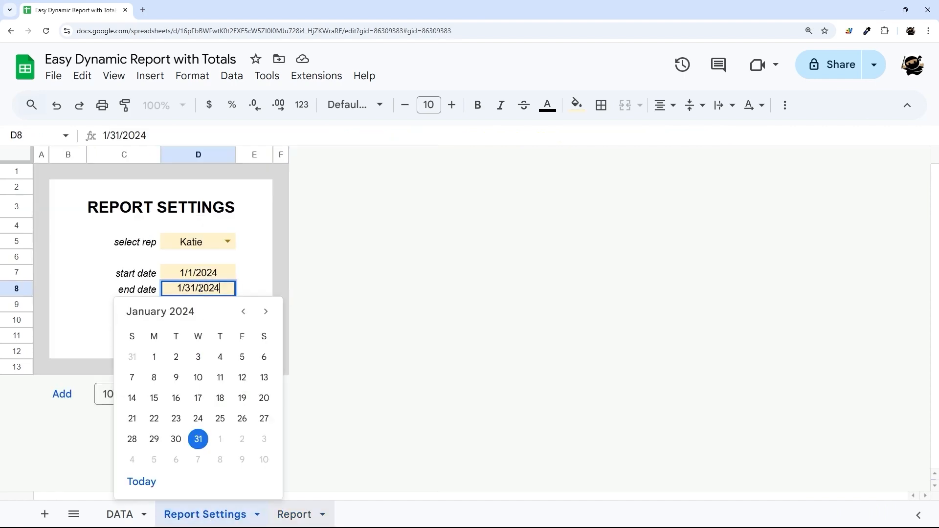
pyautogui.click(265, 312)
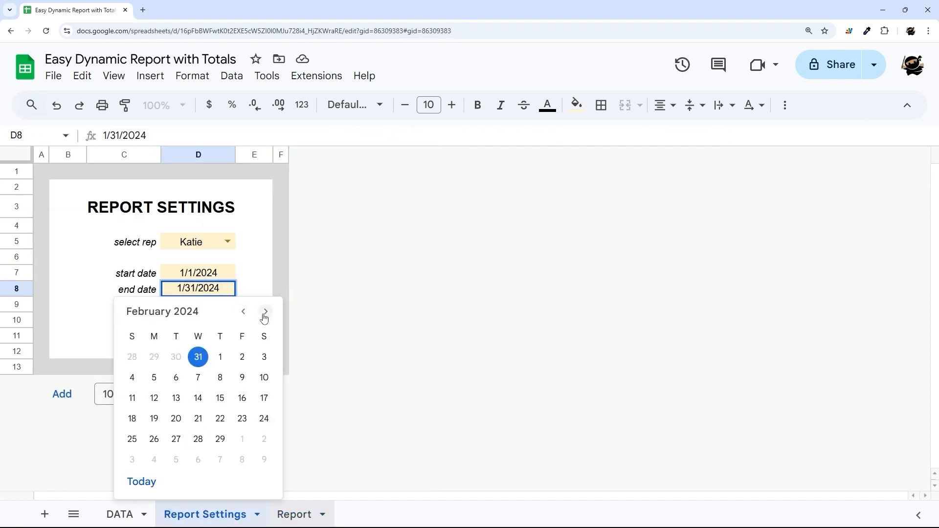
pyautogui.click(221, 436)
# Review the Report sheet's filtered rows down to the last one and the empty rows 37 and 38 below them.
pyautogui.click(294, 514)
pyautogui.scroll(-8, 171, 336)
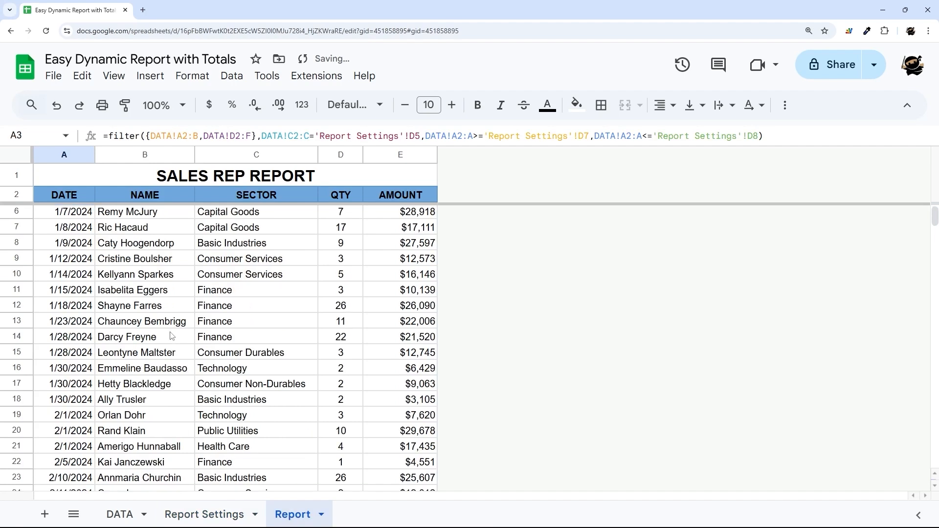
pyautogui.scroll(8, 172, 336)
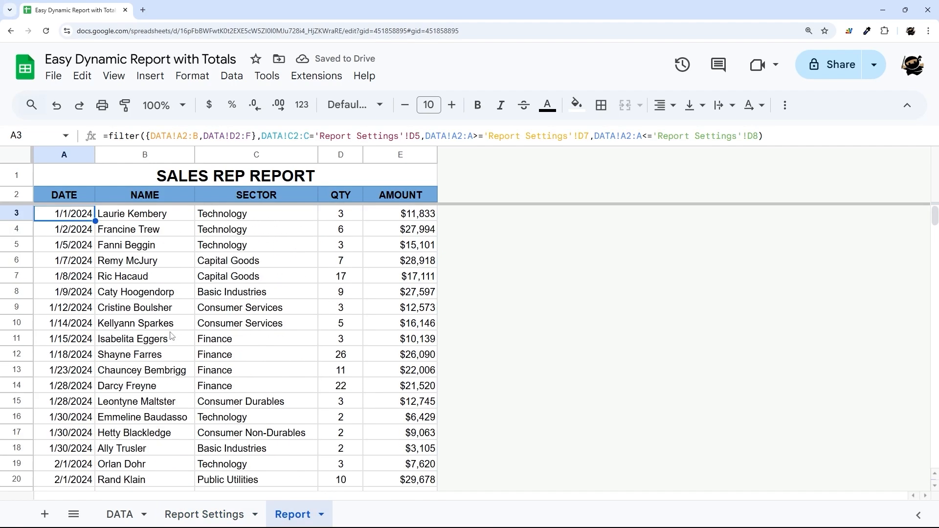
pyautogui.scroll(-7, 183, 335)
pyautogui.scroll(7, 183, 336)
pyautogui.scroll(-9, 156, 241)
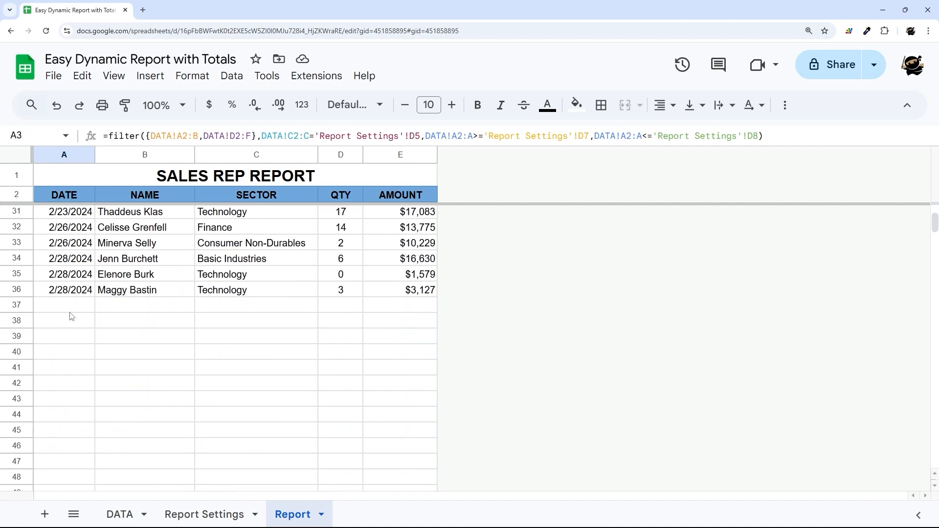
pyautogui.moveTo(73, 307); pyautogui.dragTo(439, 312)
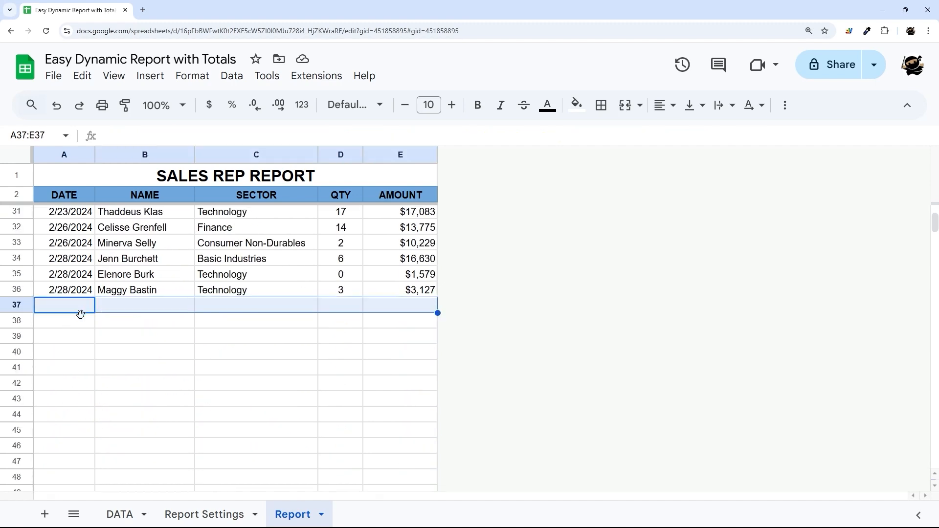
pyautogui.moveTo(79, 319); pyautogui.dragTo(454, 326)
pyautogui.scroll(3, 94, 362)
pyautogui.scroll(-4, 95, 362)
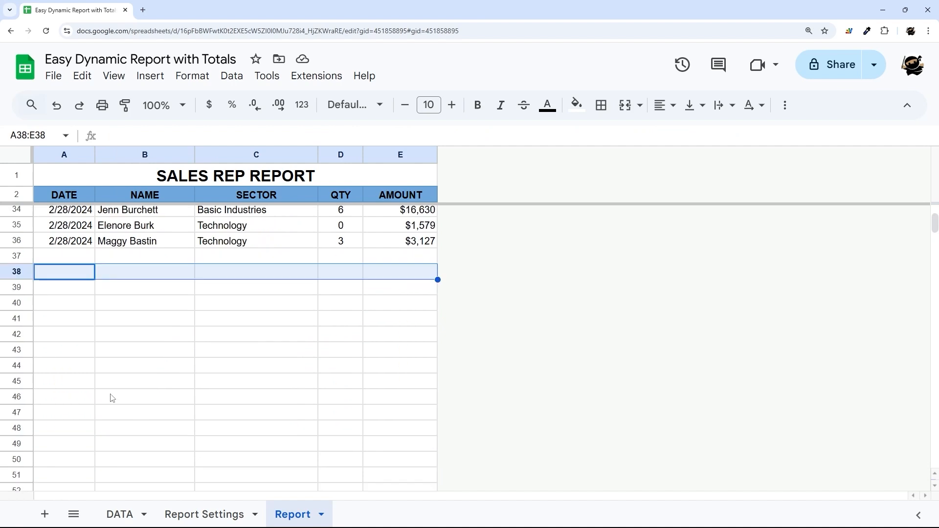
pyautogui.moveTo(64, 259); pyautogui.dragTo(409, 274)
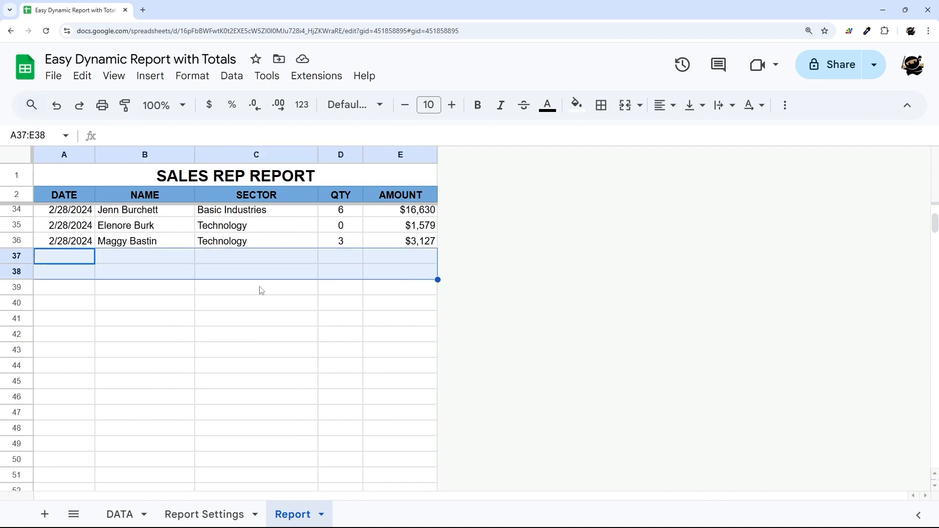
# Return to A3 and examine the QTY and AMOUNT columns of the report from row 3 through row 19.
pyautogui.scroll(10, 183, 277)
pyautogui.click(68, 214)
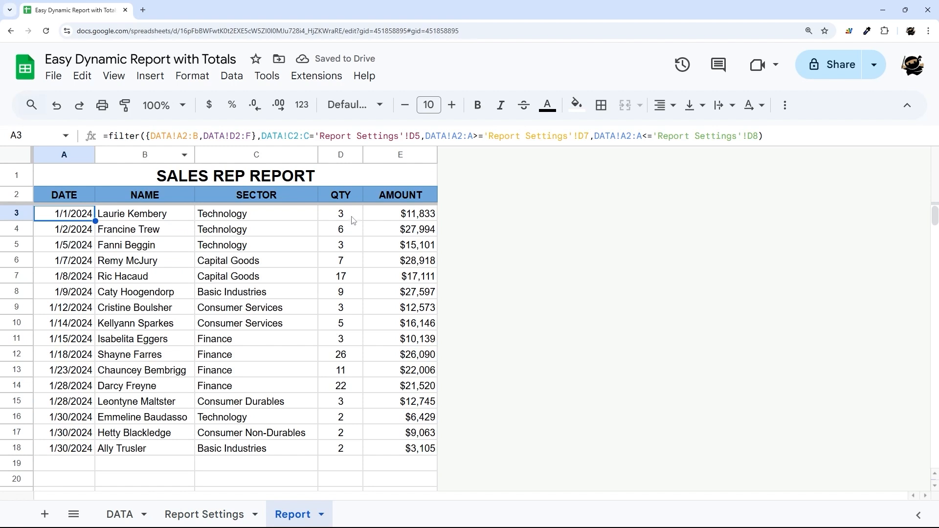
pyautogui.moveTo(353, 220); pyautogui.dragTo(342, 464)
pyautogui.moveTo(384, 215); pyautogui.dragTo(395, 467)
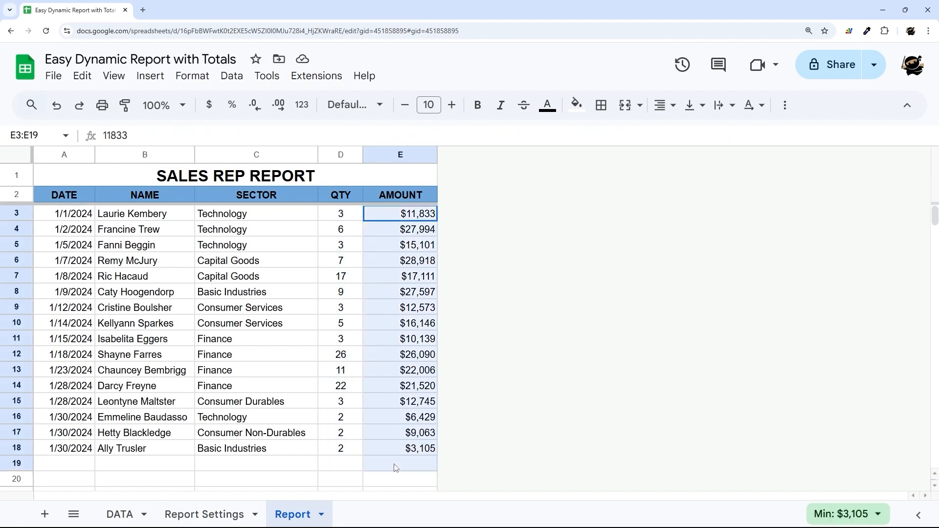
# Copy the complete FILTER formula from A3 and paste it as a formula into D20 below the filtered rows.
pyautogui.click(83, 215)
pyautogui.click(171, 135)
pyautogui.hotkey('ctrl', 'a')
pyautogui.hotkey('ctrl', 'c')
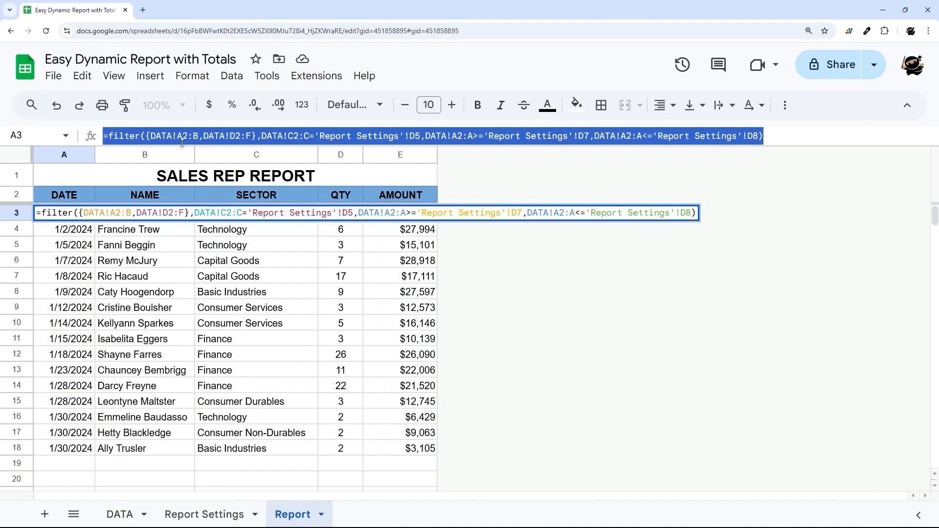
pyautogui.press('Escape')
pyautogui.scroll(-6, 165, 243)
pyautogui.scroll(4, 157, 269)
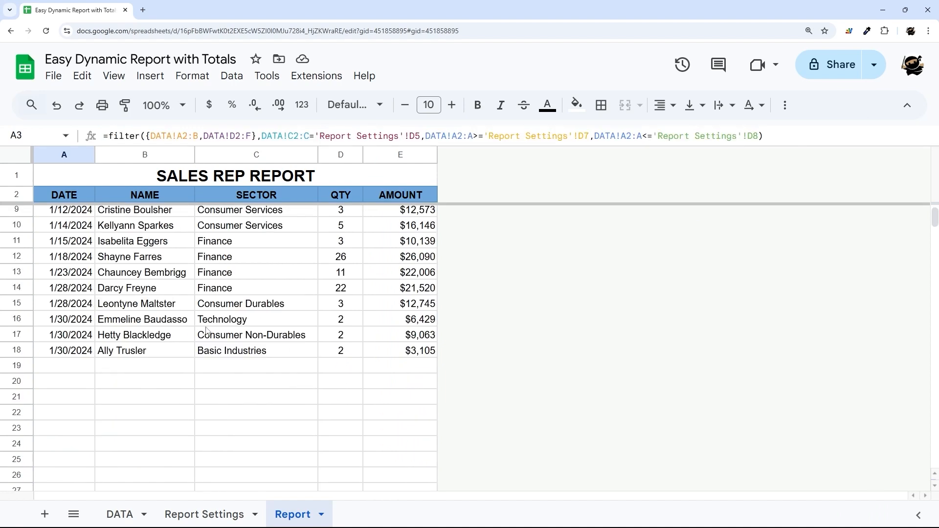
pyautogui.click(231, 387)
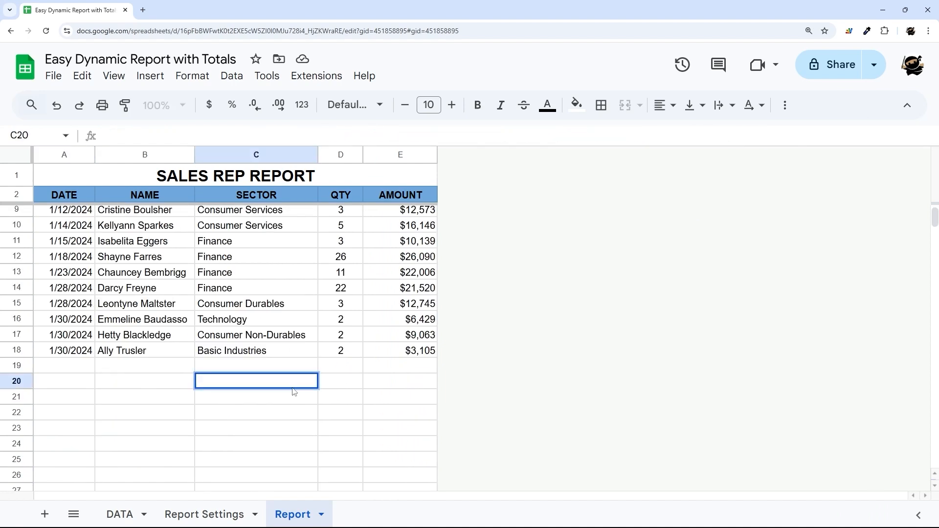
pyautogui.click(341, 384)
pyautogui.hotkey('ctrl', 'v')
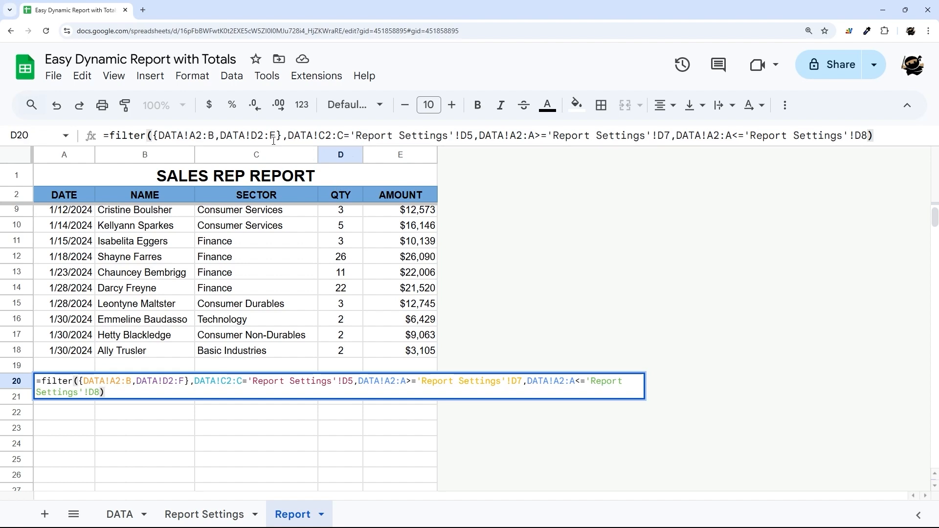
# In the D20 formula, change the DATA!A2:B range to DATA!E2:E and remove the DATA!D2:F range.
pyautogui.click(111, 381)
pyautogui.press('BackSpace')
pyautogui.write('E')
pyautogui.press('Right')
pyautogui.press('Right')
pyautogui.press('Delete')
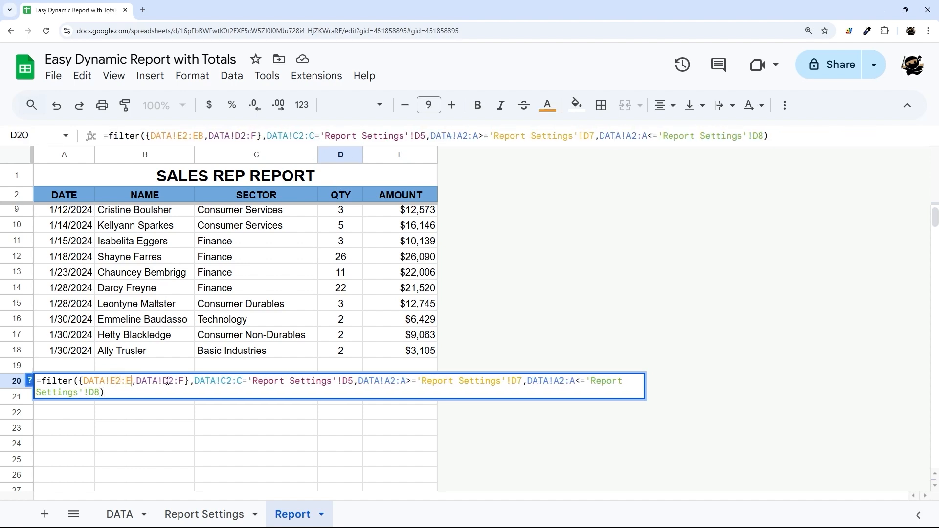
pyautogui.write('E')
pyautogui.press('Delete')
pyautogui.press('Delete')
pyautogui.press('Delete')
pyautogui.press('Delete')
pyautogui.press('Delete')
pyautogui.press('Delete')
pyautogui.press('Delete')
pyautogui.press('Delete')
pyautogui.press('Delete')
pyautogui.press('Delete')
pyautogui.press('Delete')
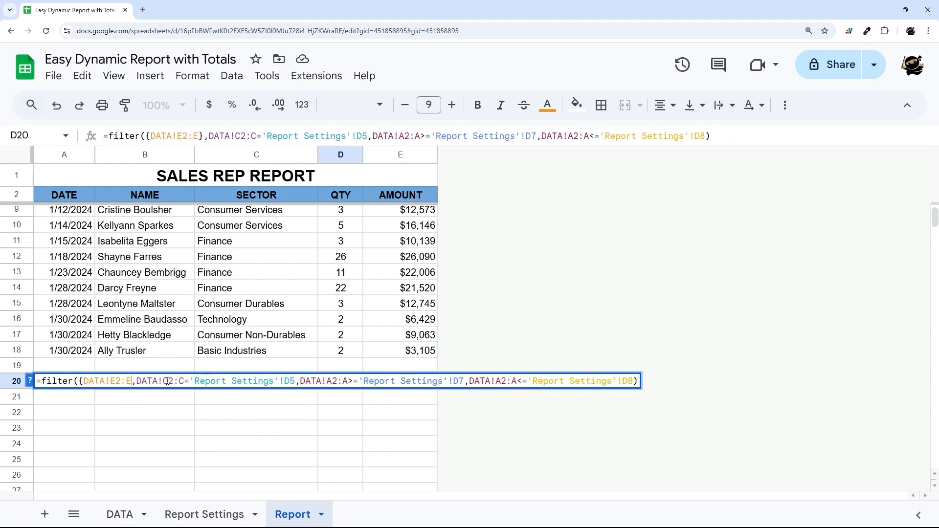
# Remove the curly braces around DATA!E2:E in the D20 formula and commit it.
pyautogui.press('Left')
pyautogui.press('Left')
pyautogui.press('Left')
pyautogui.press('Left')
pyautogui.press('Left')
pyautogui.press('Left')
pyautogui.press('Left')
pyautogui.press('Left')
pyautogui.press('Left')
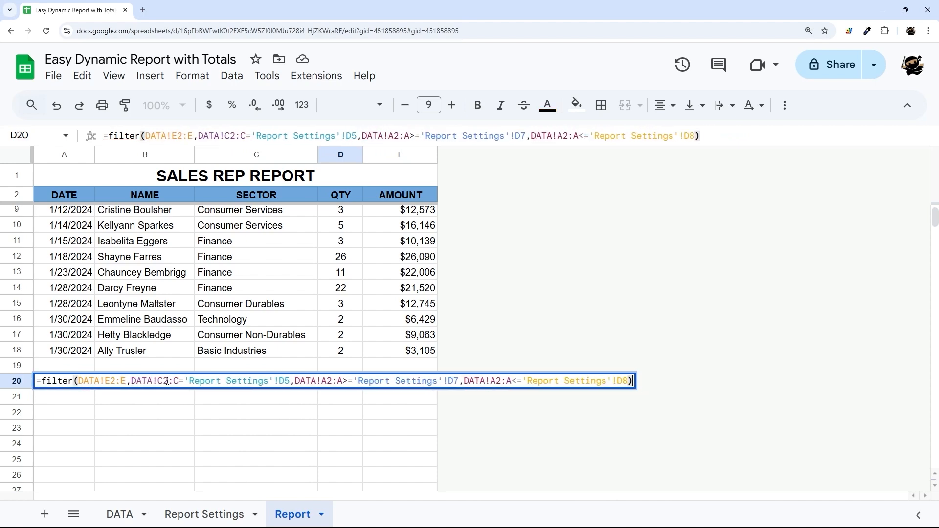
pyautogui.press('Return')
pyautogui.click(333, 385)
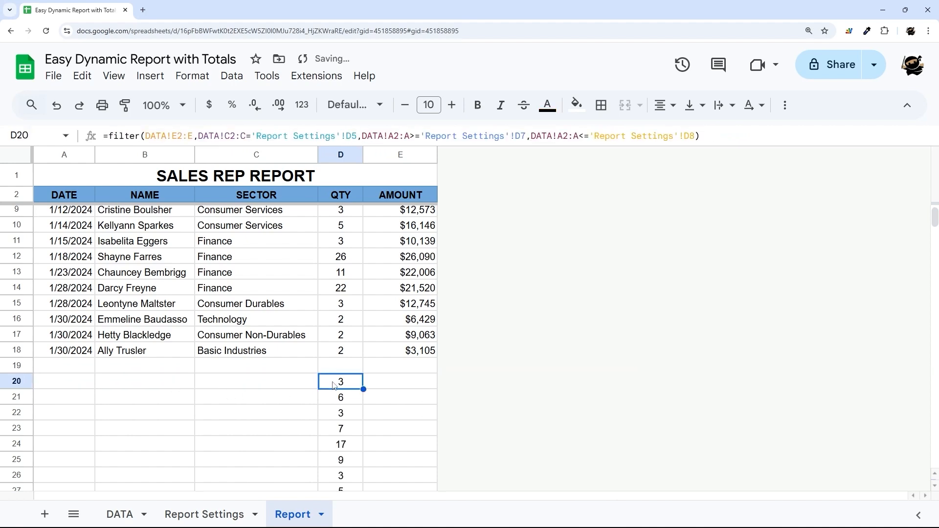
# Compare the values listed from D20 down with the report's QTY column, then wrap the D20 FILTER formula in SUM.
pyautogui.scroll(3, 356, 352)
pyautogui.click(344, 214)
pyautogui.press('Down')
pyautogui.press('Down')
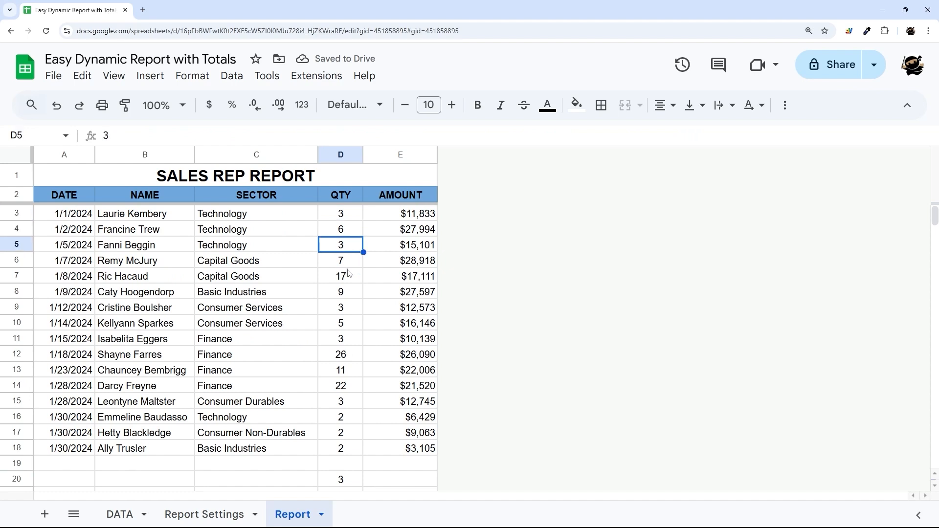
pyautogui.scroll(-4, 351, 245)
pyautogui.click(351, 305)
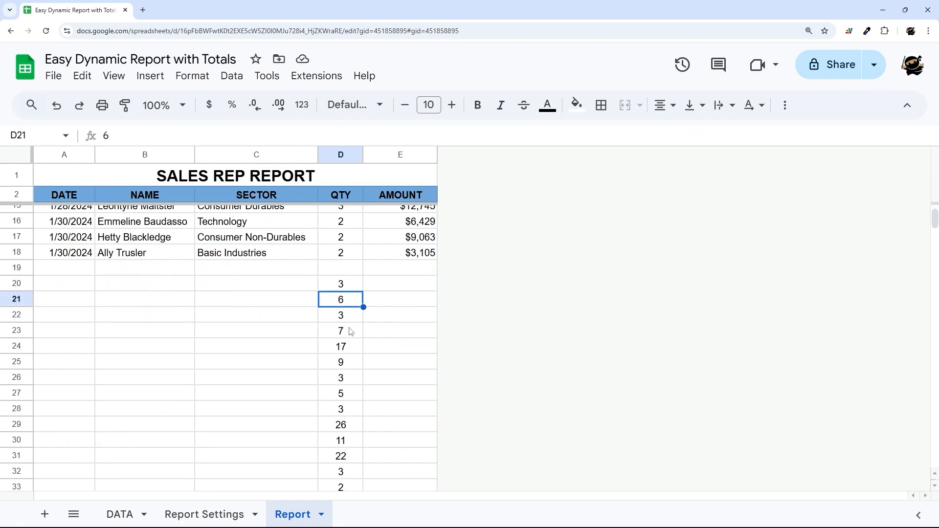
pyautogui.click(348, 288)
pyautogui.click(109, 136)
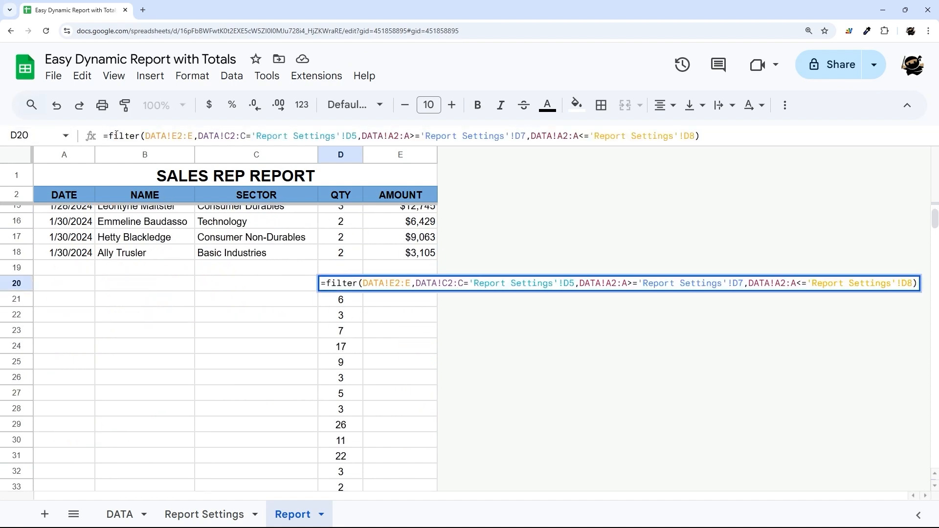
pyautogui.write('sum(')
pyautogui.press('End')
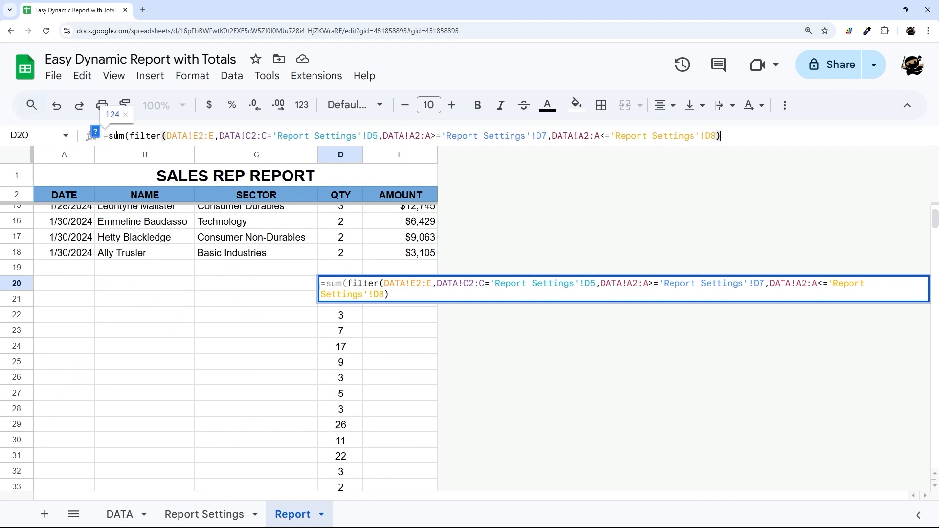
pyautogui.write(')')
pyautogui.press('Return')
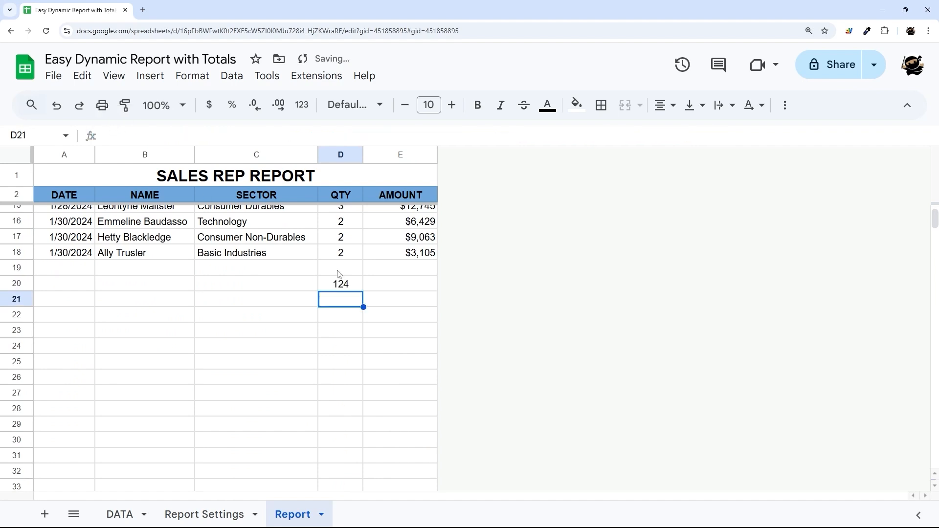
# Check the D20 total against the summary statistics for D3:D18, then review the AMOUNT column and the SUM formula in D20.
pyautogui.click(344, 286)
pyautogui.press('Up')
pyautogui.press('Up')
pyautogui.hotkey('shift', 'Up')
pyautogui.hotkey('shift', 'Up')
pyautogui.hotkey('shift', 'Up')
pyautogui.hotkey('shift', 'Up')
pyautogui.hotkey('shift', 'Up')
pyautogui.hotkey('shift', 'Up')
pyautogui.hotkey('shift', 'Up')
pyautogui.hotkey('shift', 'Up')
pyautogui.hotkey('shift', 'Up')
pyautogui.hotkey('shift', 'Up')
pyautogui.hotkey('shift', 'Up')
pyautogui.hotkey('shift', 'Up')
pyautogui.hotkey('shift', 'Up')
pyautogui.hotkey('shift', 'Up')
pyautogui.hotkey('shift', 'Up')
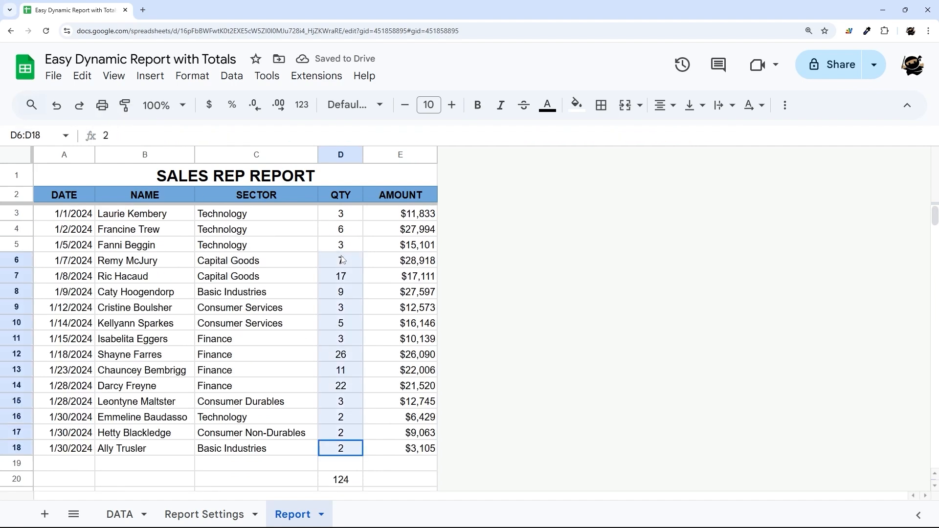
pyautogui.click(858, 514)
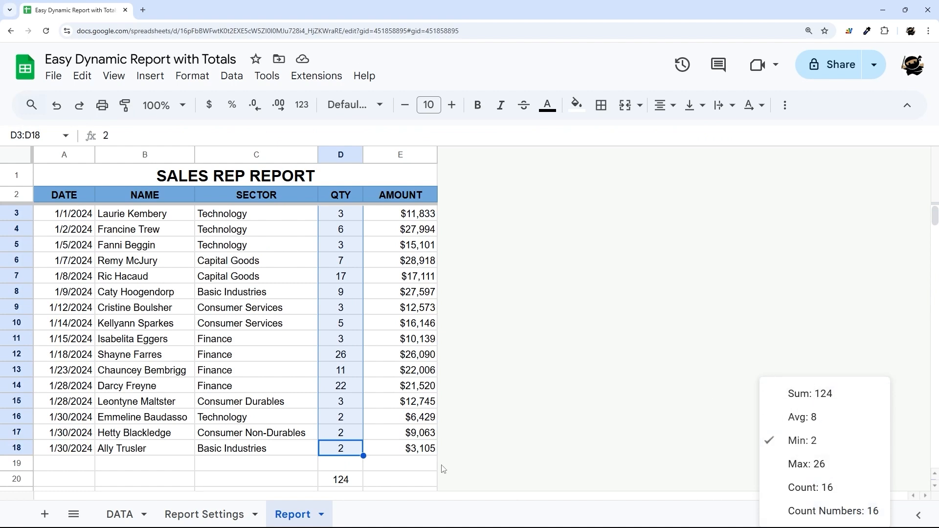
pyautogui.press('Escape')
pyautogui.click(354, 480)
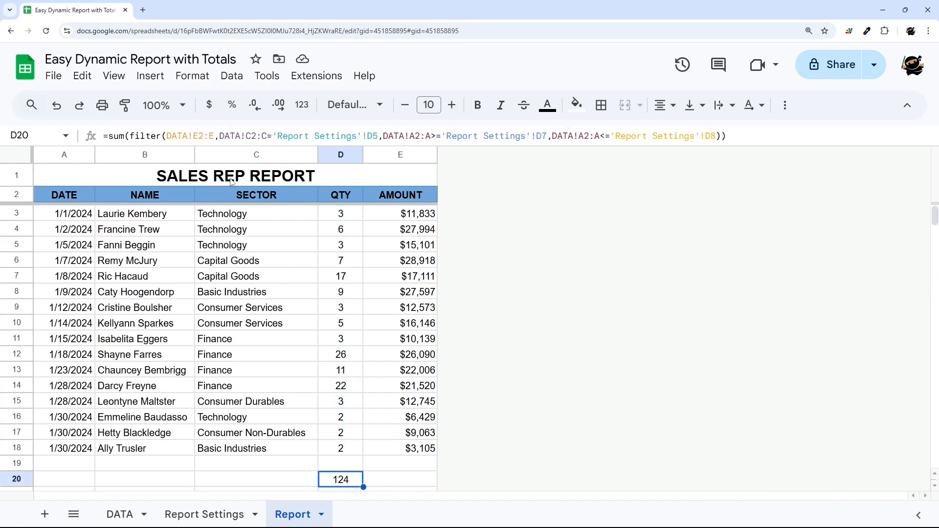
pyautogui.moveTo(256, 146); pyautogui.dragTo(256, 159)
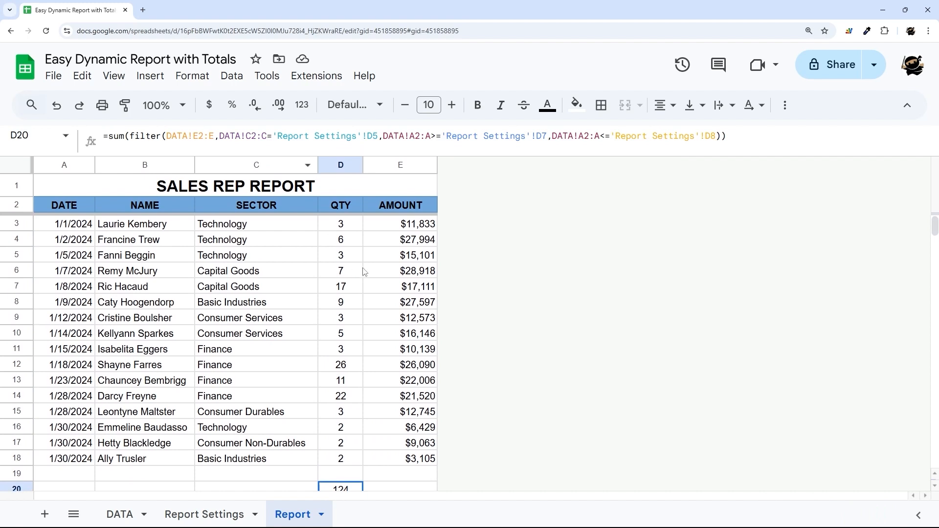
pyautogui.moveTo(400, 226); pyautogui.dragTo(400, 286)
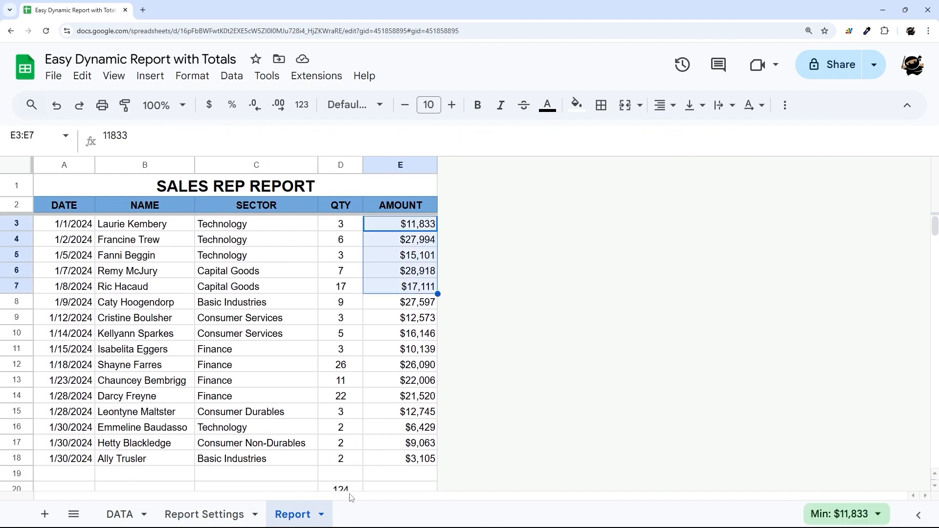
pyautogui.click(352, 488)
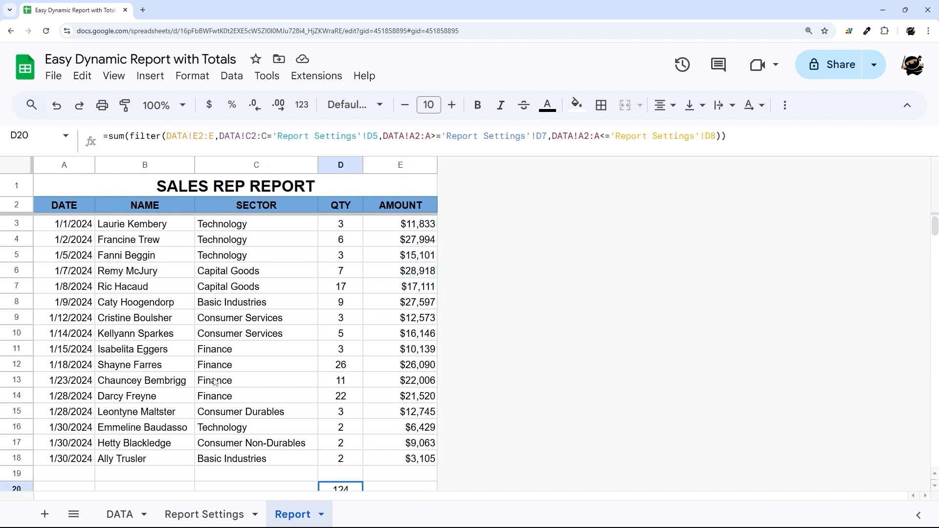
# Check the A3 formula, then cut the entire SUM formula out of D20 and leave that cell empty.
pyautogui.click(71, 230)
pyautogui.scroll(-2, 275, 302)
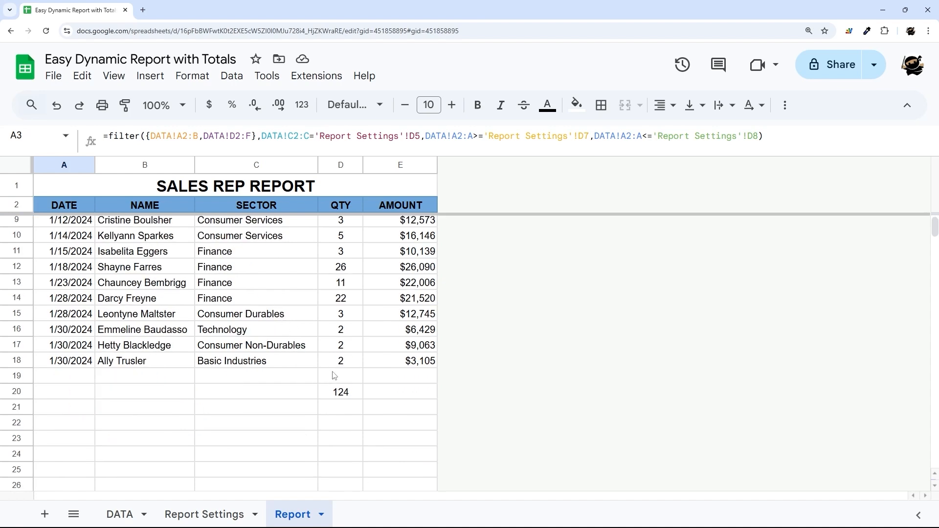
pyautogui.click(341, 391)
pyautogui.click(252, 136)
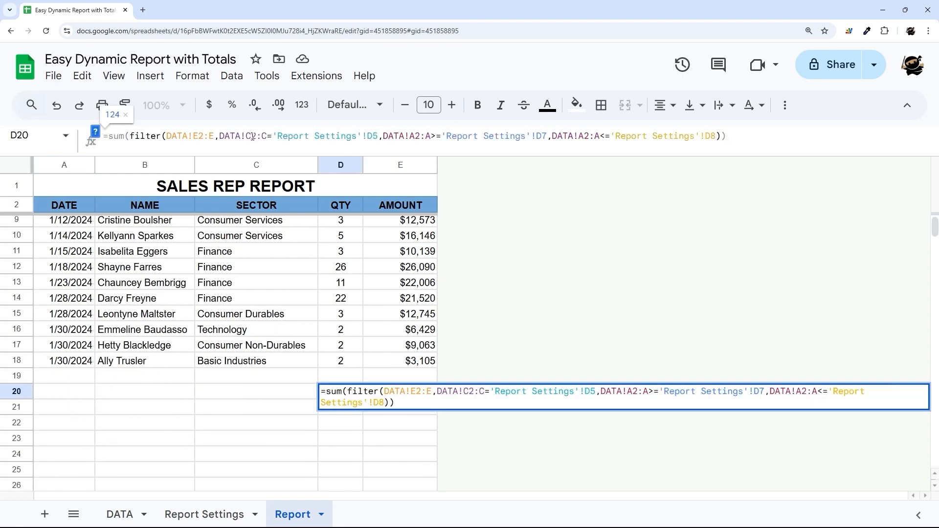
pyautogui.hotkey('ctrl', 'a')
pyautogui.hotkey('ctrl', 'x')
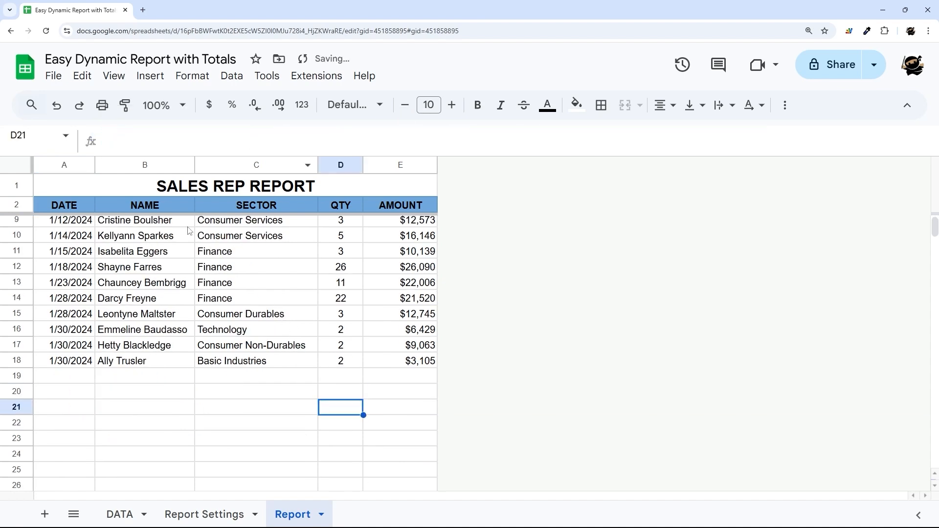
# Enlarge the formula editing area and wrap the whole FILTER formula in A3 in an outer pair of curly braces.
pyautogui.scroll(2, 190, 231)
pyautogui.click(91, 226)
pyautogui.moveTo(157, 155); pyautogui.dragTo(137, 217)
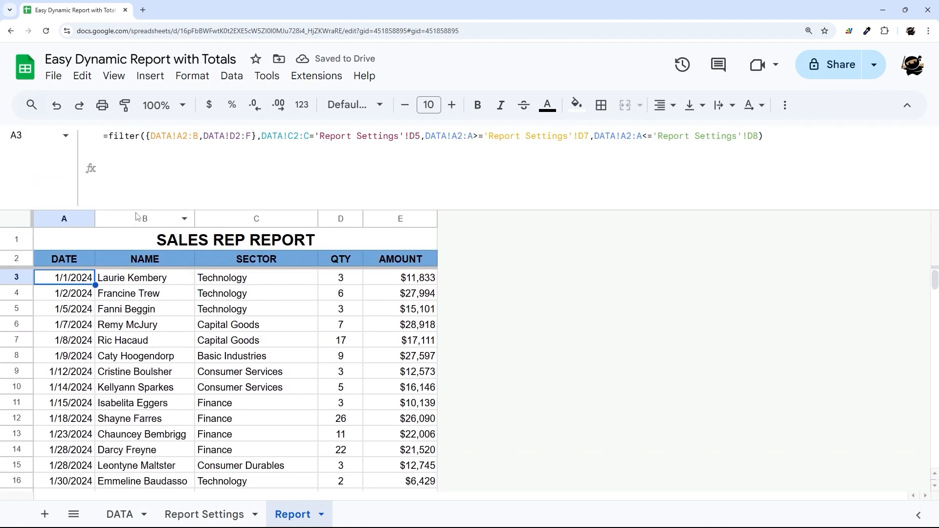
pyautogui.click(108, 138)
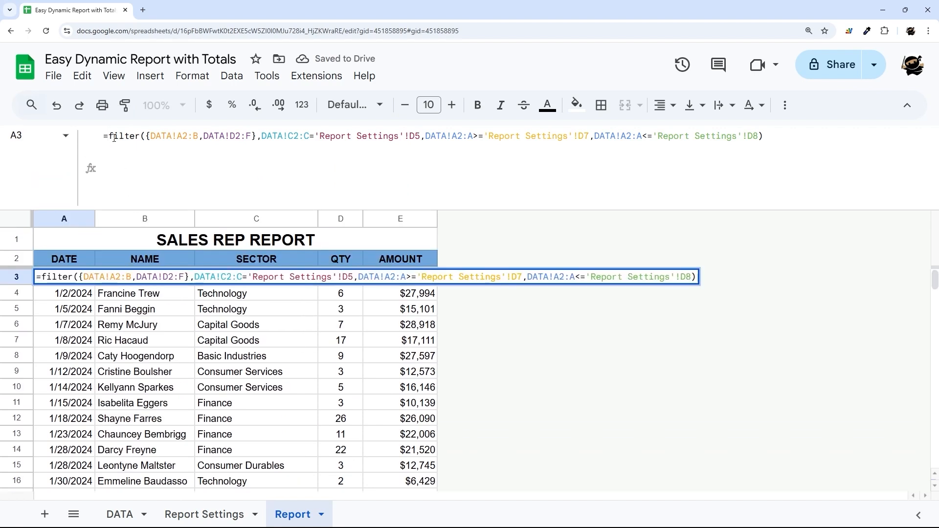
pyautogui.moveTo(145, 135); pyautogui.dragTo(255, 137)
pyautogui.click(109, 136)
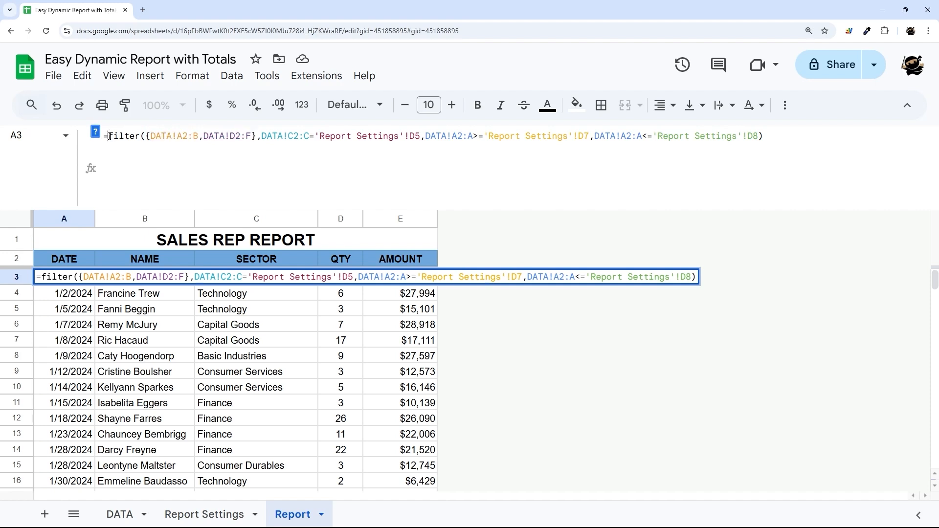
pyautogui.write('{')
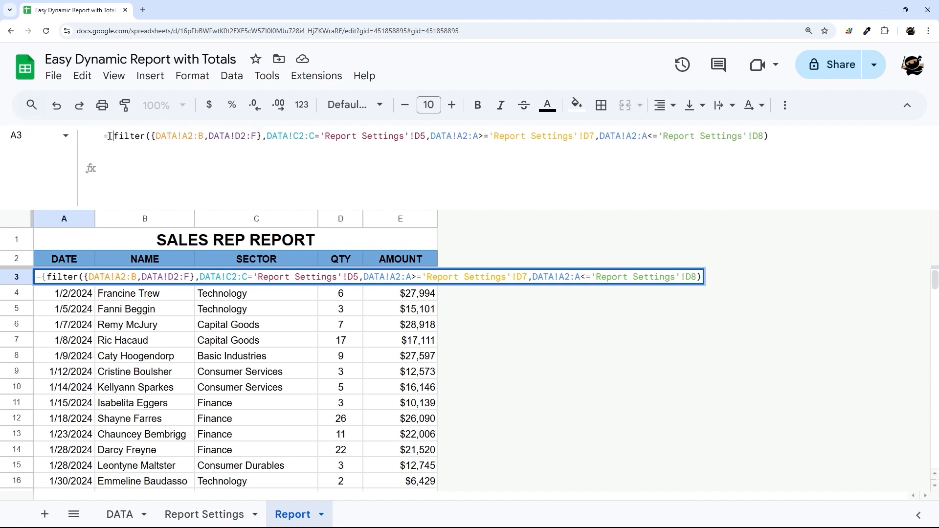
pyautogui.press('End')
pyautogui.write('}')
pyautogui.press('Return')
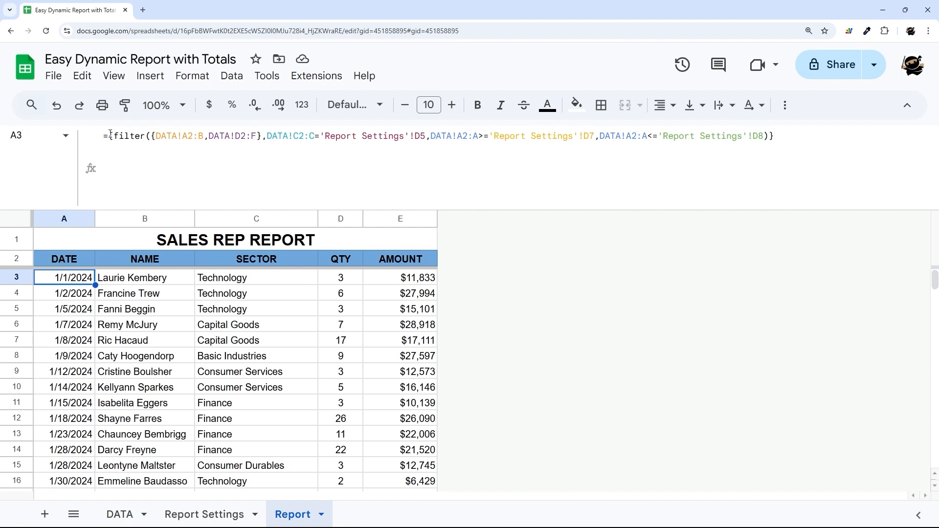
# Examine the array {DATA!A2:B,DATA!D2:F} in A3's formula against DATA columns A:B and D:F, and against the rows it fills in Report.
pyautogui.moveTo(110, 135); pyautogui.dragTo(786, 138)
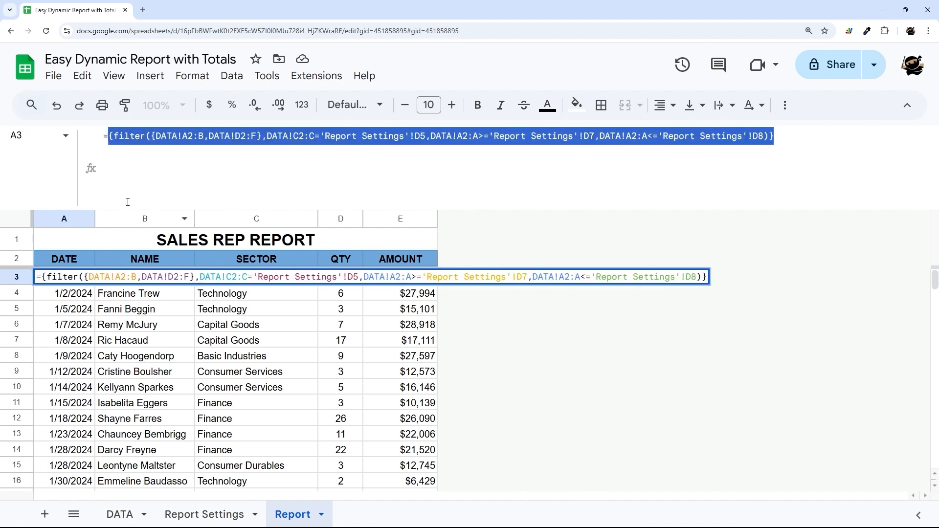
pyautogui.moveTo(150, 136); pyautogui.dragTo(263, 137)
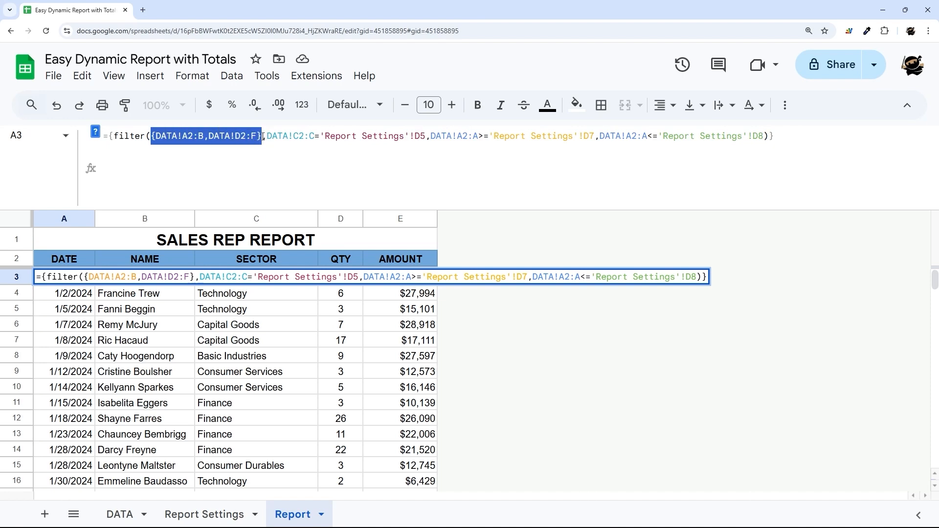
pyautogui.click(120, 514)
pyautogui.click(93, 269)
pyautogui.moveTo(72, 223); pyautogui.dragTo(147, 219)
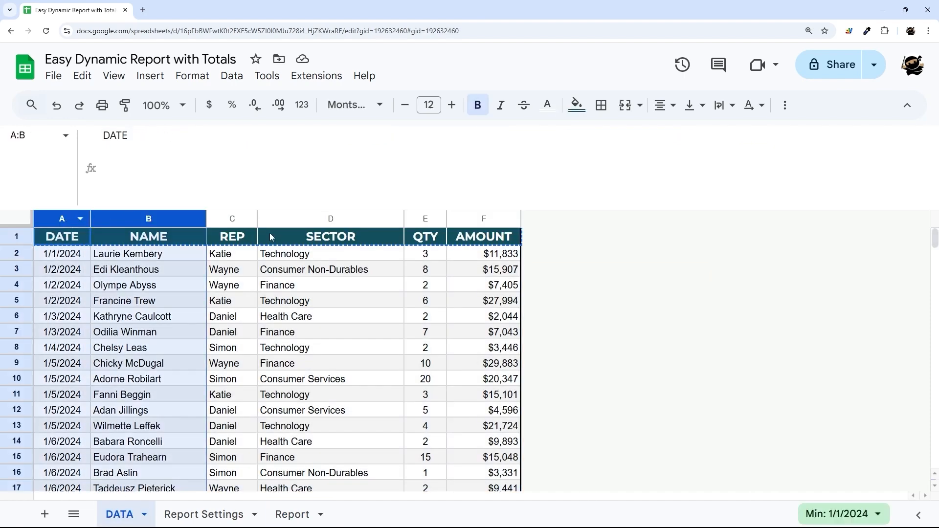
pyautogui.moveTo(288, 224); pyautogui.dragTo(486, 219)
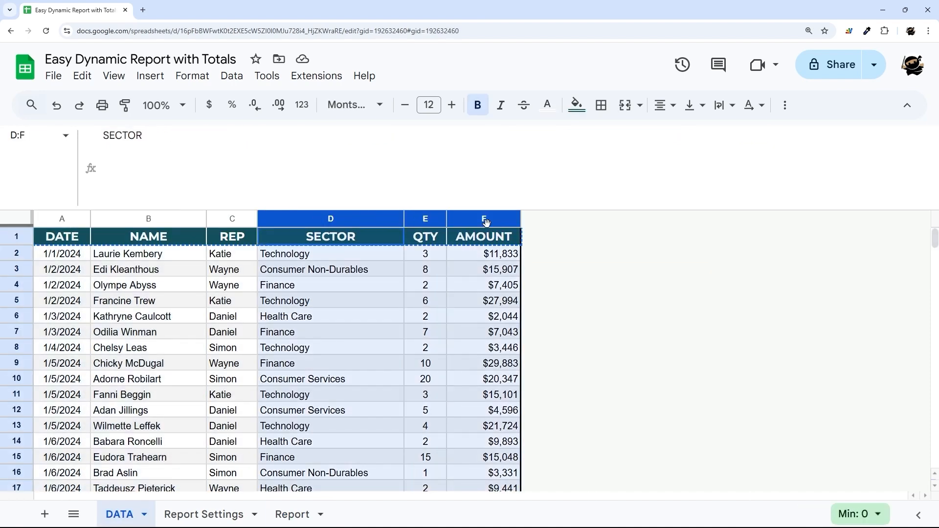
pyautogui.click(292, 514)
pyautogui.moveTo(71, 281); pyautogui.dragTo(401, 449)
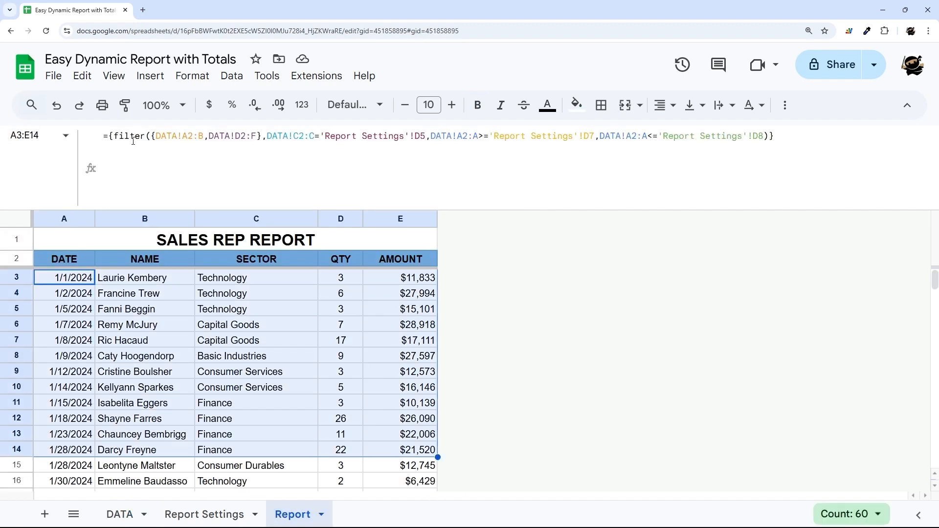
pyautogui.click(769, 137)
pyautogui.scroll(-4, 245, 433)
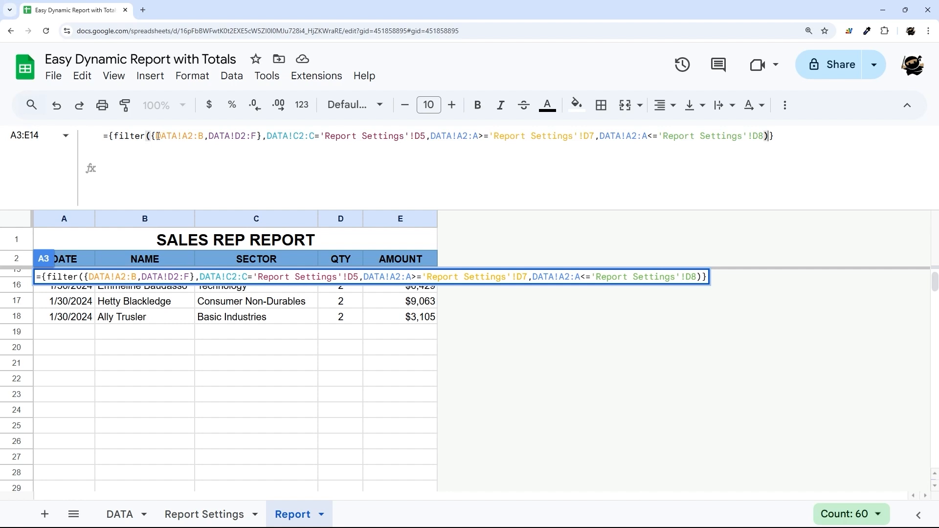
pyautogui.moveTo(151, 136); pyautogui.dragTo(262, 135)
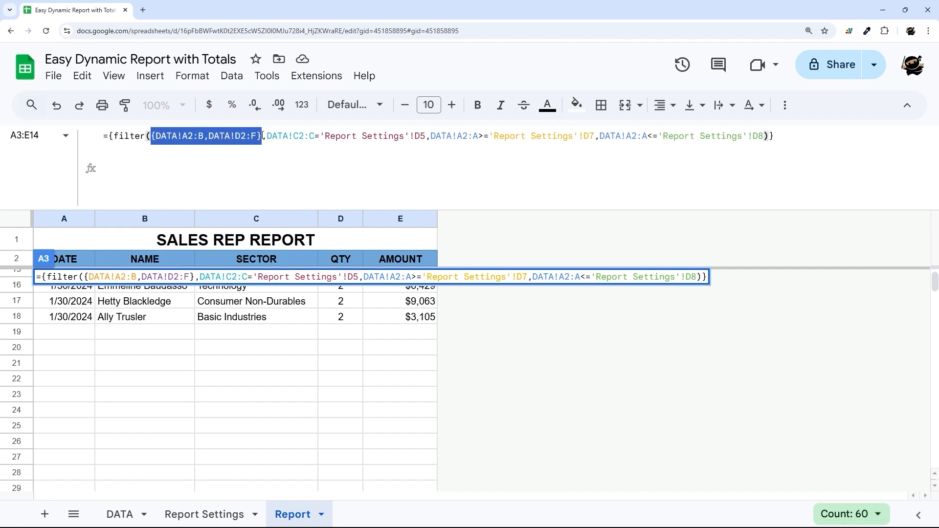
pyautogui.click(204, 136)
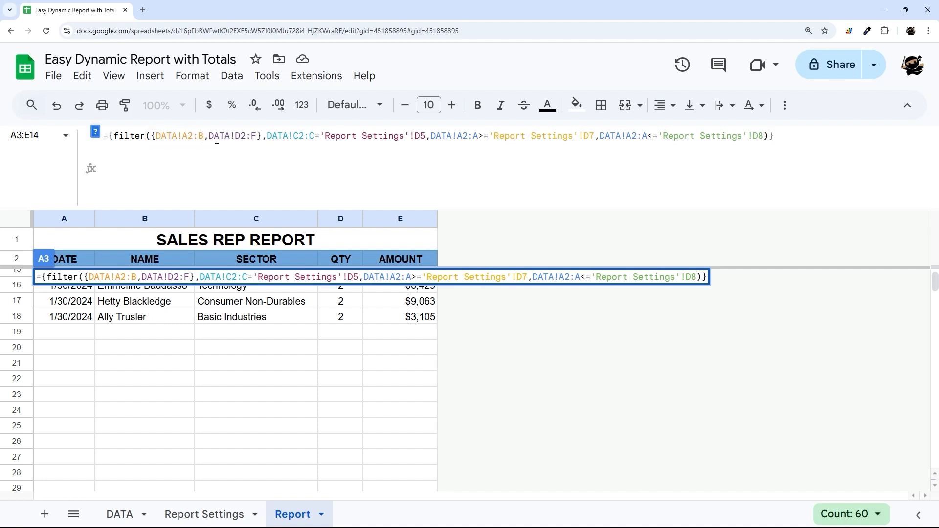
# Append a semicolon-separated row of five empty strings, {"","","","",""}, after the FILTER inside A3's outer braces and check below the filtered rows.
pyautogui.doubleClick(207, 136)
pyautogui.click(771, 136)
pyautogui.write('; ')
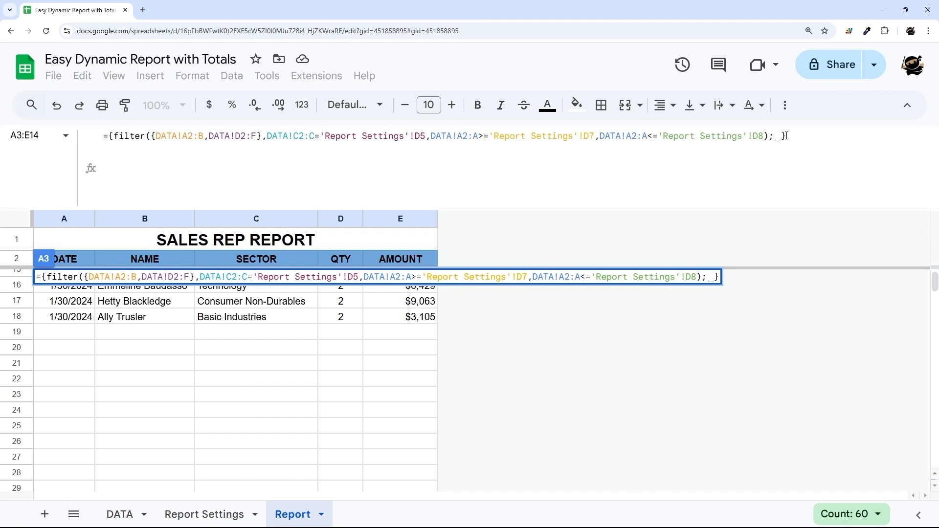
pyautogui.write('{}')
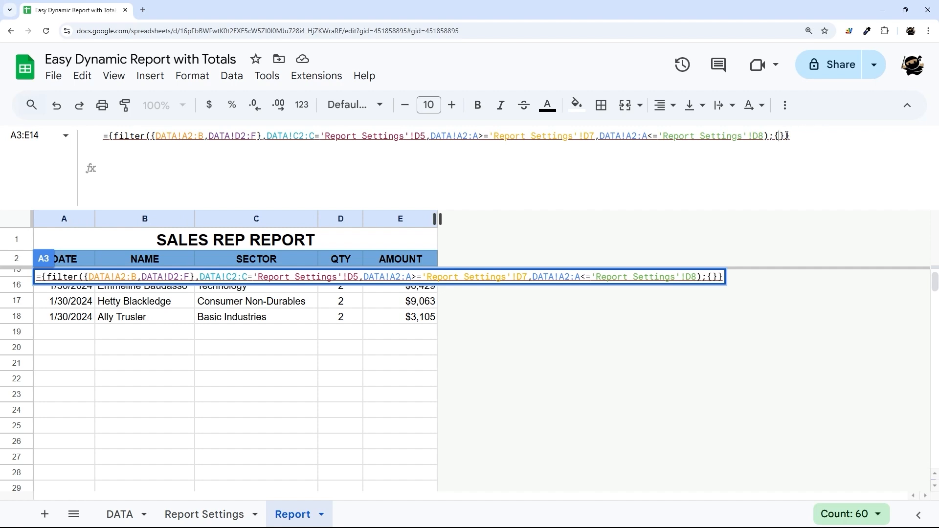
pyautogui.write('"",')
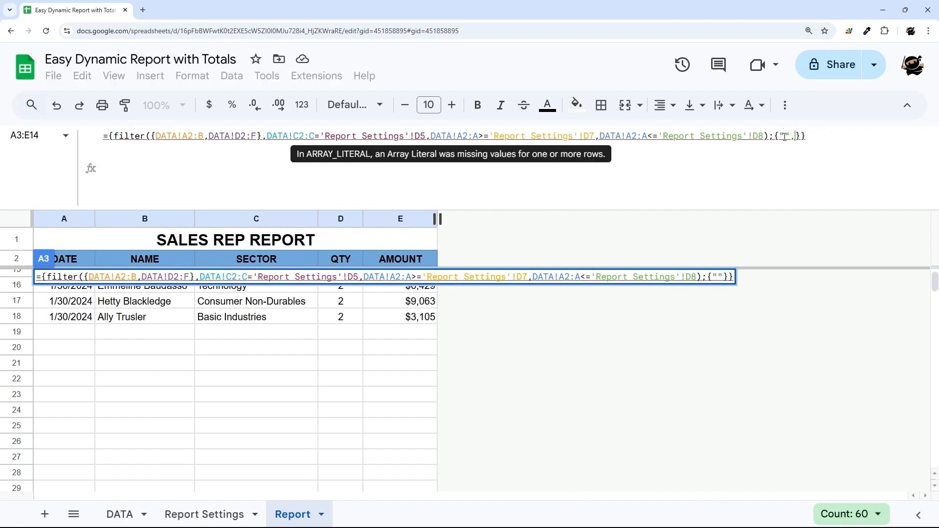
pyautogui.write('"","", ')
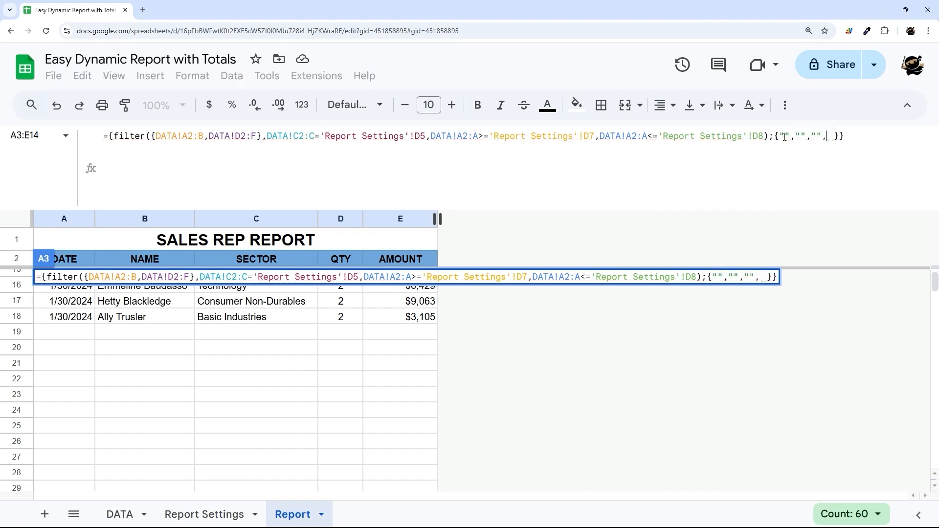
pyautogui.write('"",""')
pyautogui.press('Return')
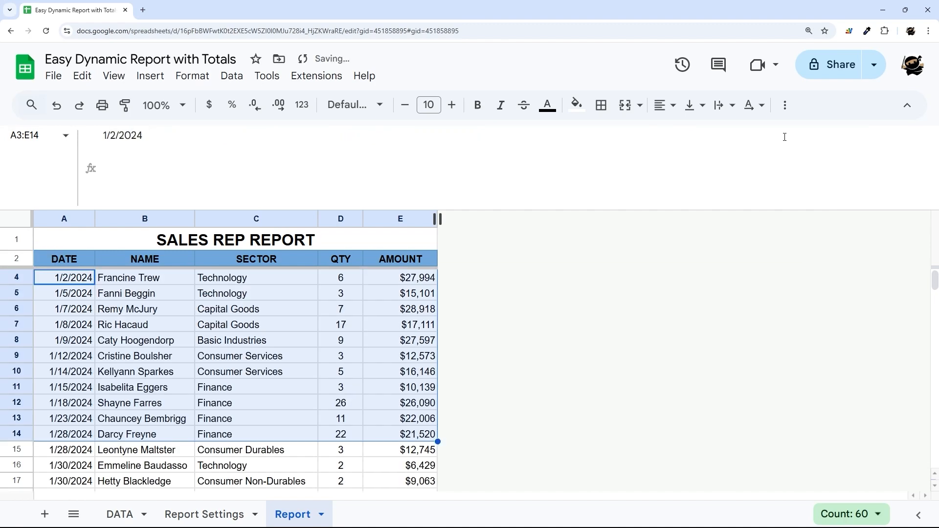
pyautogui.scroll(-4, 279, 335)
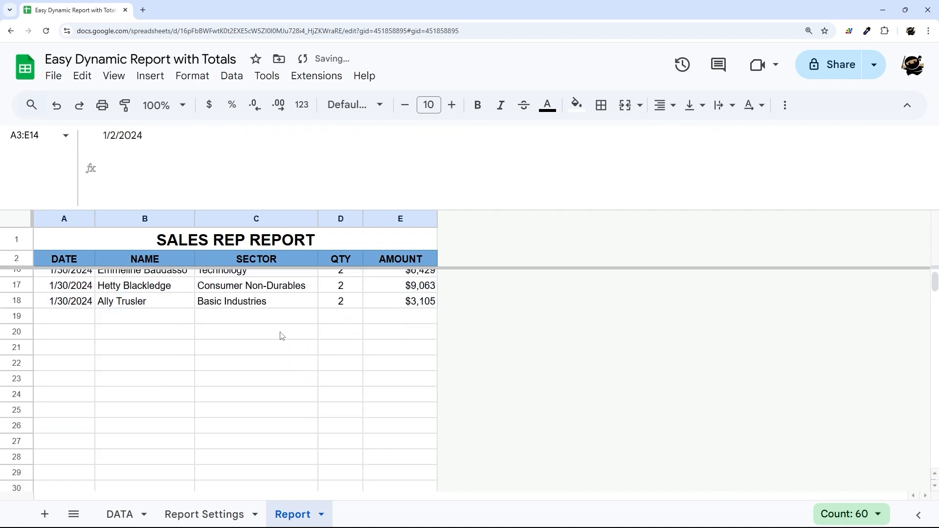
pyautogui.scroll(1, 88, 349)
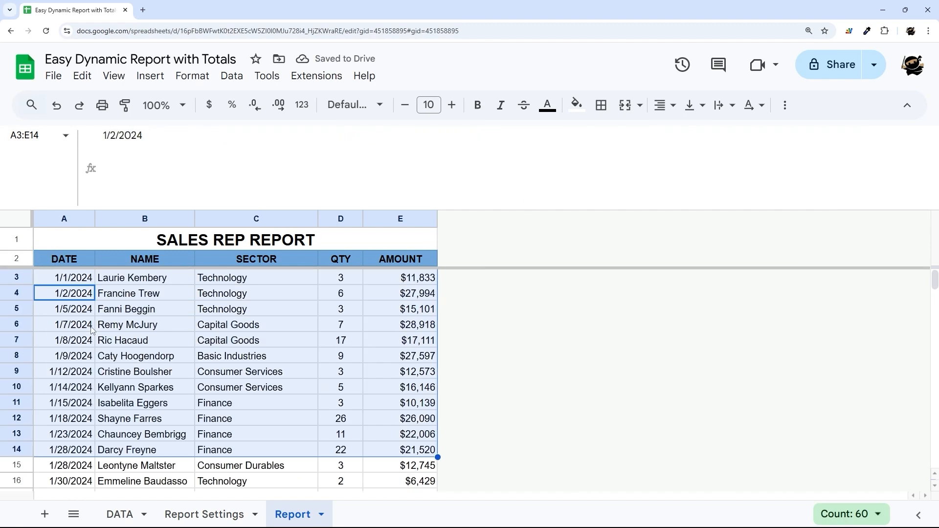
# Put the text Test in the first value of A3's appended row array and check where it lands in column A.
pyautogui.scroll(4, 78, 352)
pyautogui.click(86, 282)
pyautogui.click(785, 136)
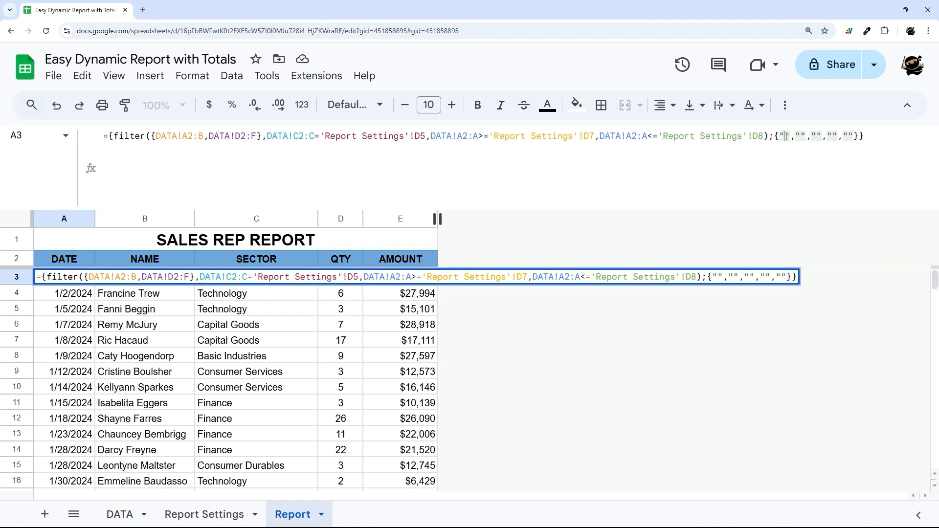
pyautogui.write('Total')
pyautogui.press('Return')
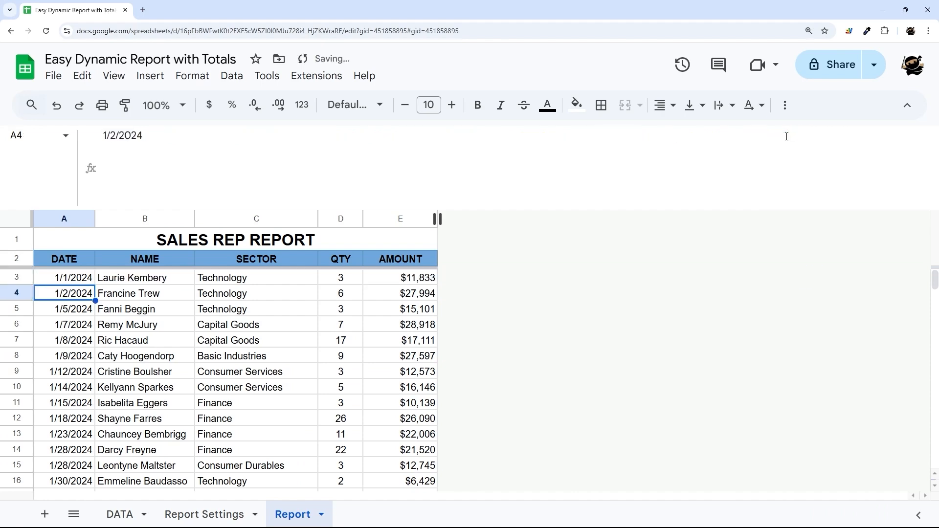
pyautogui.scroll(-5, 440, 354)
pyautogui.scroll(1, 180, 332)
pyautogui.click(59, 328)
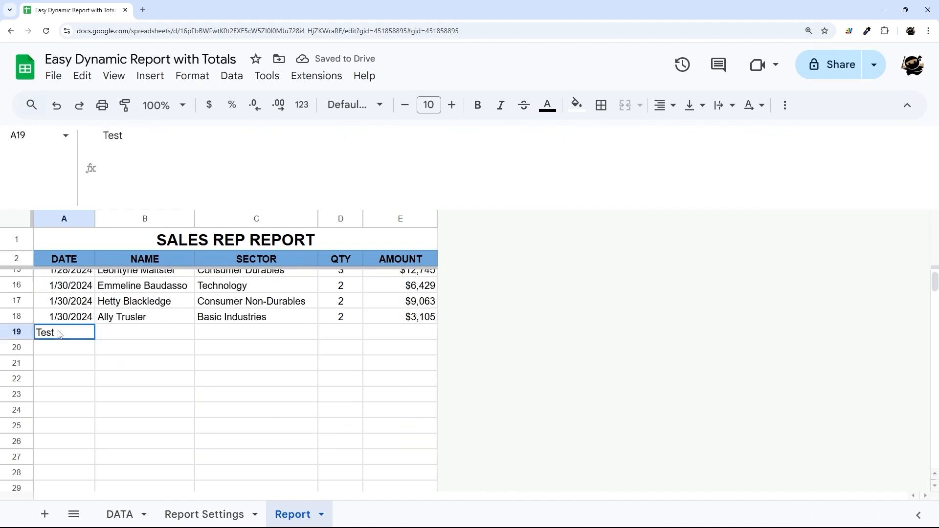
# Put the text Test in the fifth value of A3's appended row array and check both ends of row 19.
pyautogui.scroll(4, 73, 344)
pyautogui.click(71, 279)
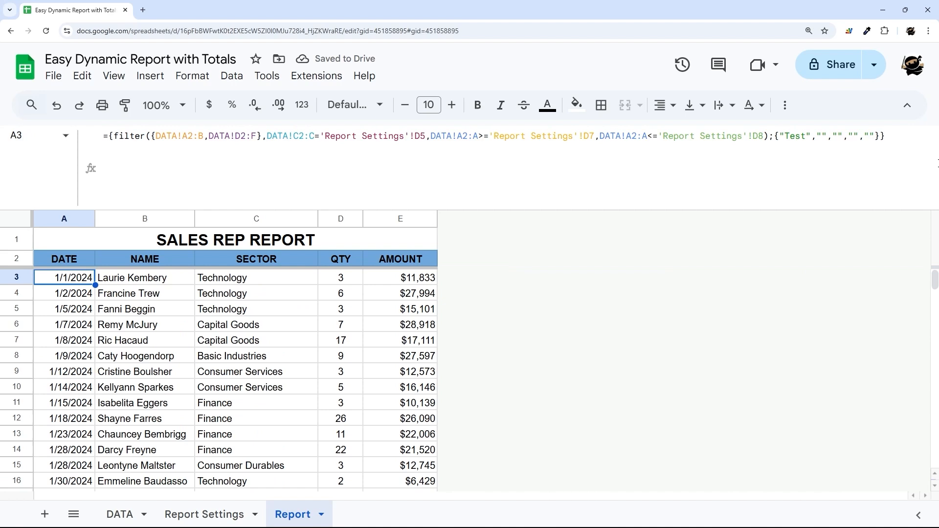
pyautogui.click(870, 135)
pyautogui.write('Test')
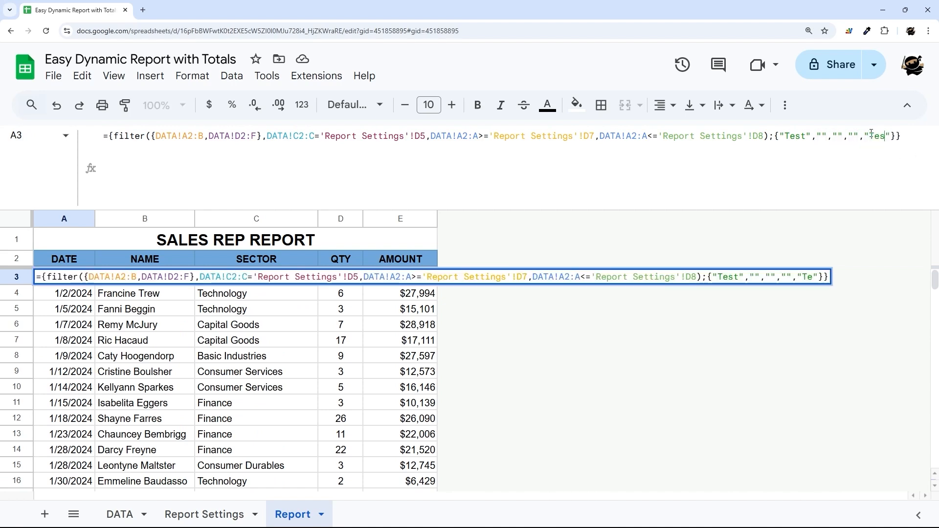
pyautogui.press('Return')
pyautogui.scroll(-5, 619, 380)
pyautogui.click(384, 288)
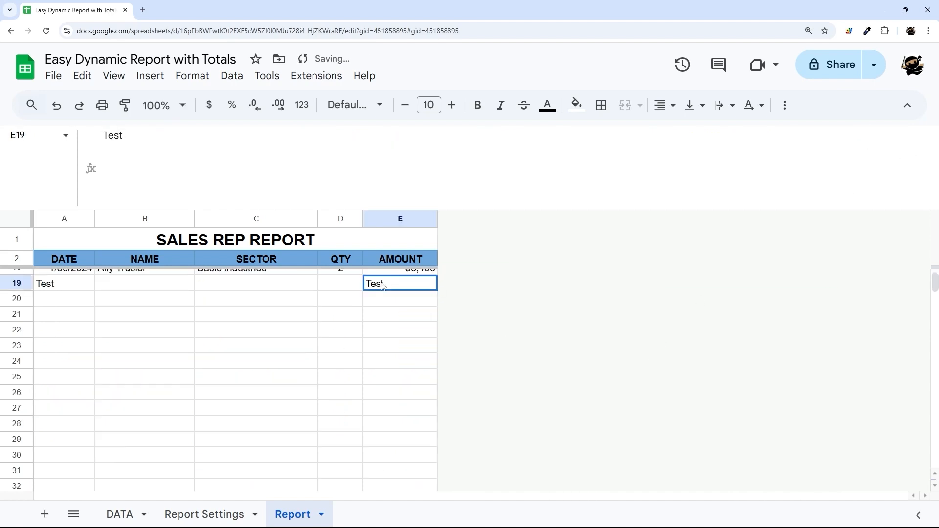
pyautogui.scroll(3, 44, 336)
pyautogui.click(78, 429)
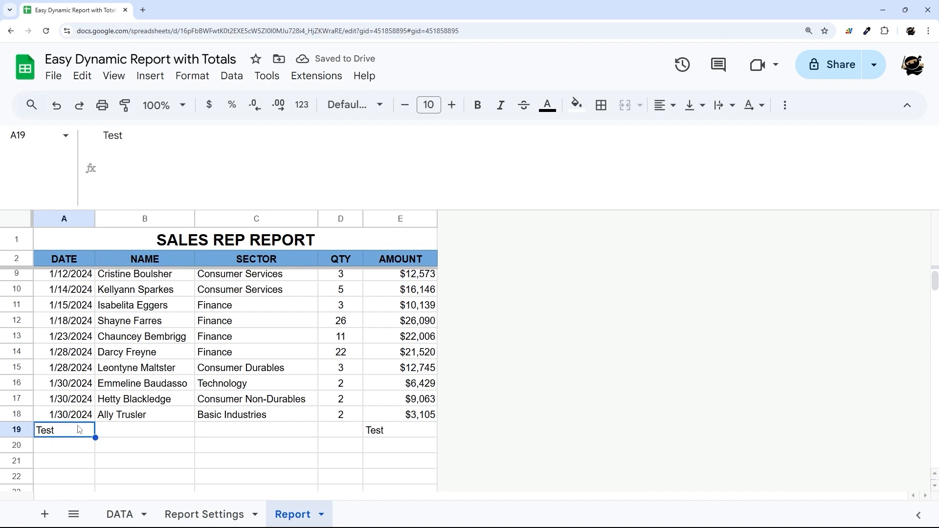
# Clear both Test entries from A3's appended row array, making its first and fifth values empty strings again.
pyautogui.scroll(2, 79, 427)
pyautogui.click(58, 281)
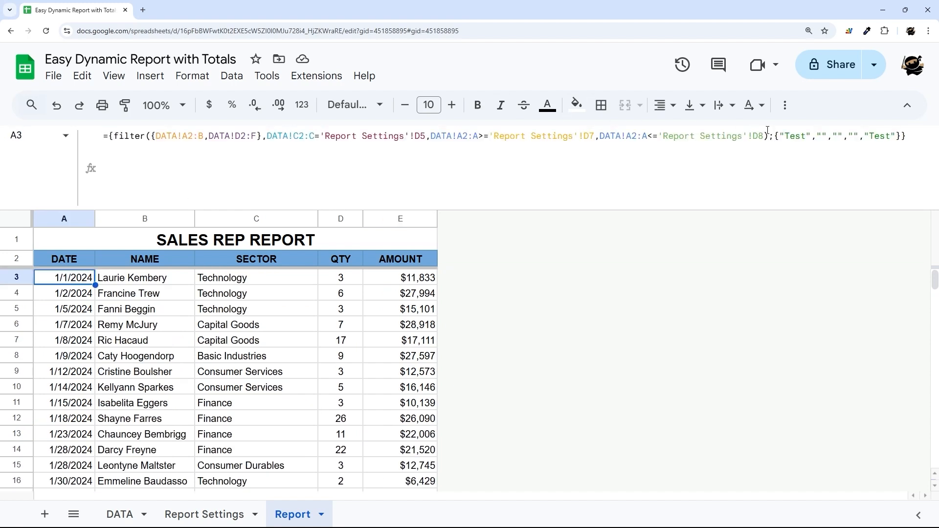
pyautogui.doubleClick(796, 136)
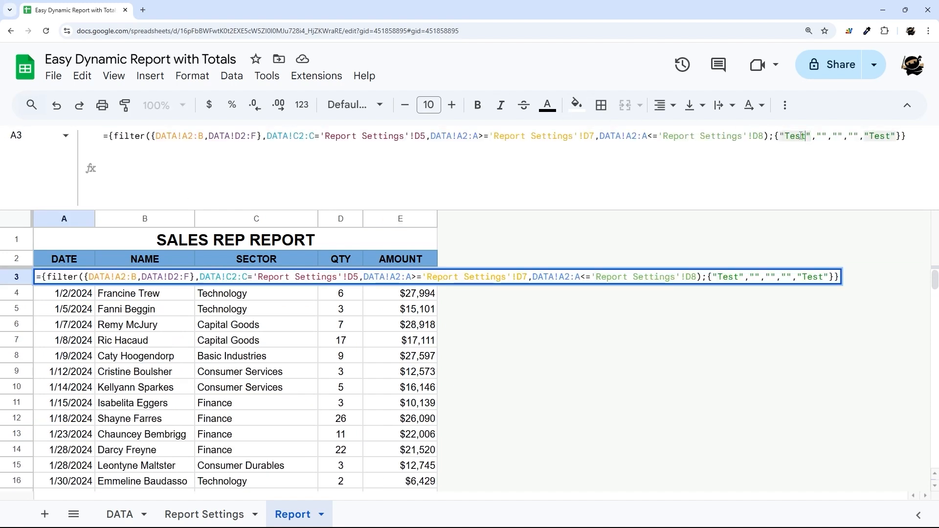
pyautogui.write('""')
pyautogui.press('BackSpace')
pyautogui.press('BackSpace')
pyautogui.press('BackSpace')
pyautogui.press('BackSpace')
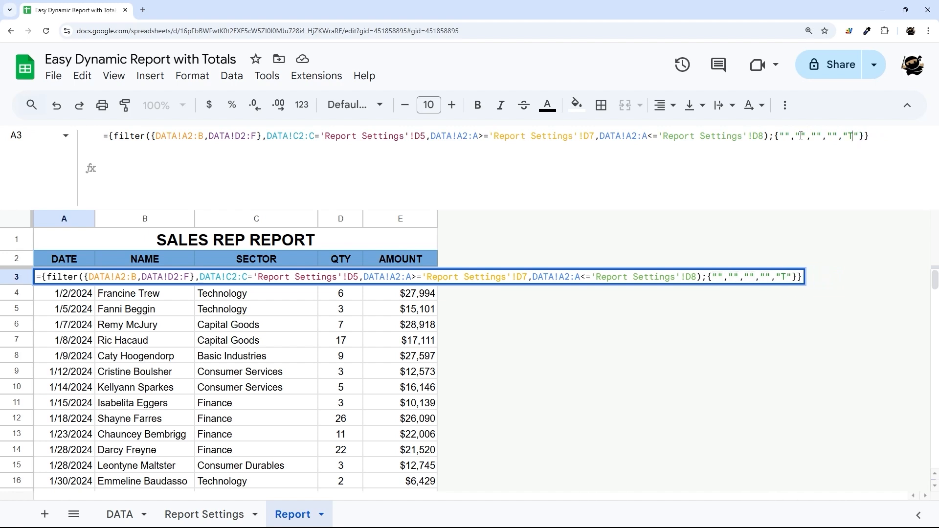
# Add another row array after the blank row in A3, starting with two empty strings followed by the label "Totals:".
pyautogui.press('Right')
pyautogui.write(';')
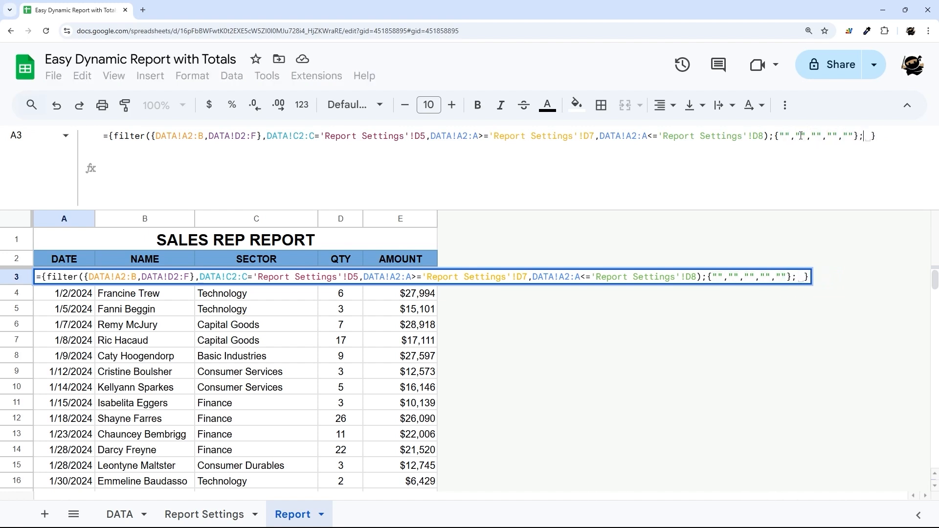
pyautogui.write('{""')
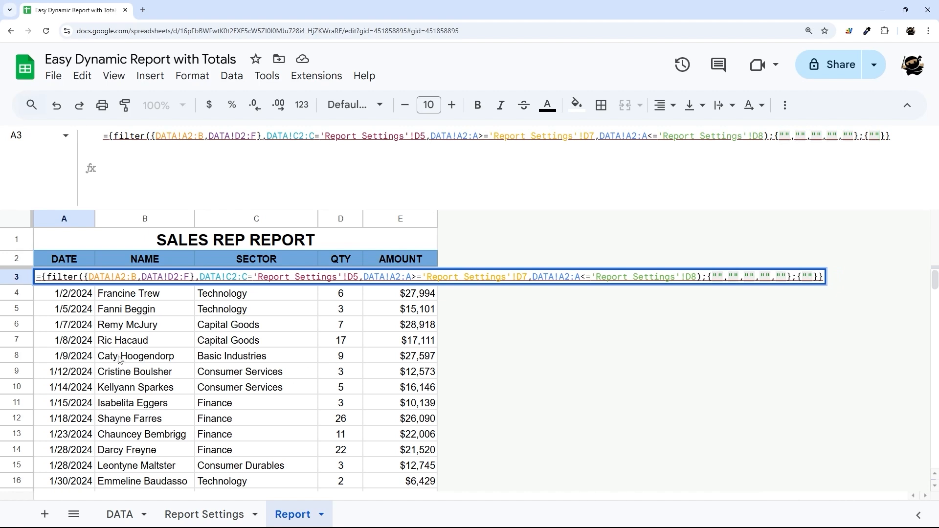
pyautogui.scroll(-3, 120, 359)
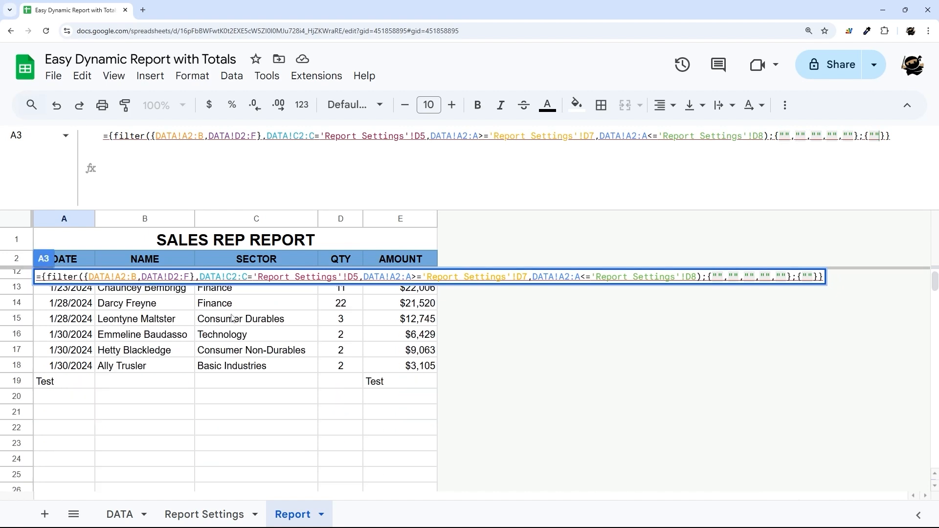
pyautogui.write(', ')
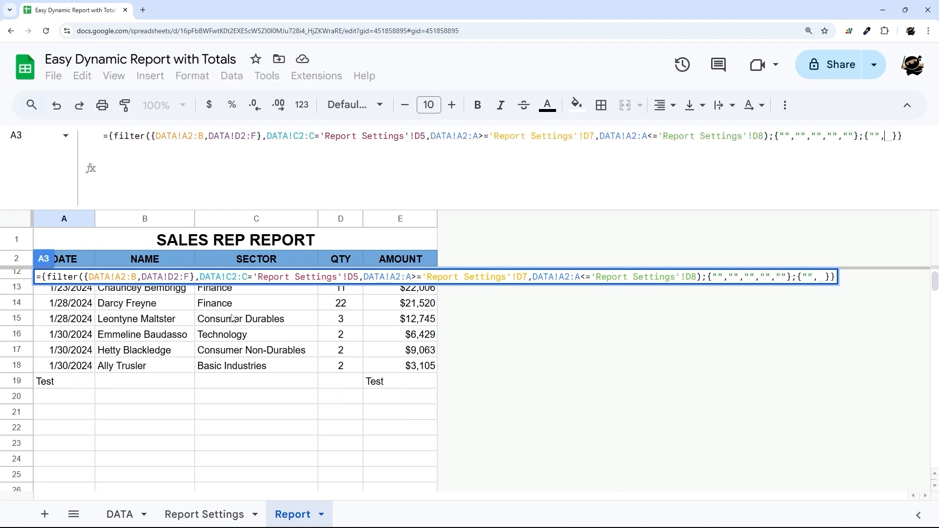
pyautogui.write('"","",')
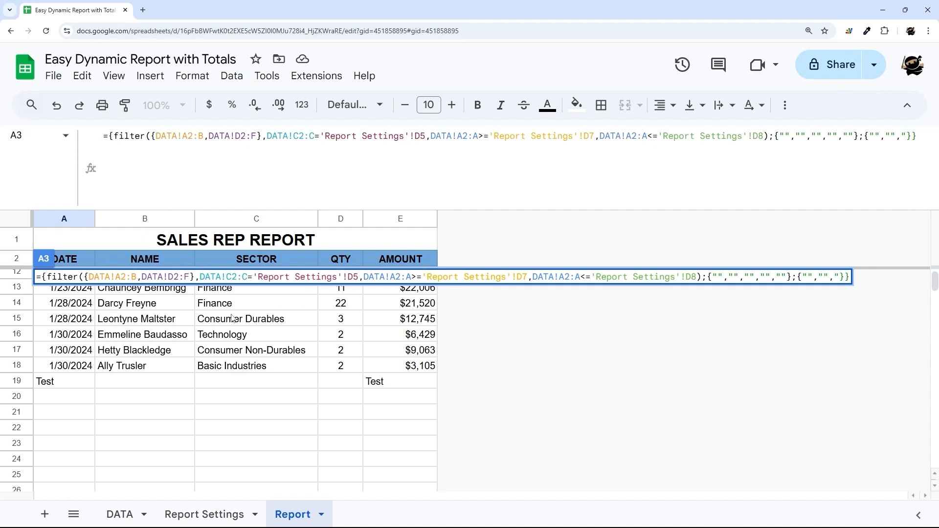
pyautogui.write('Totals')
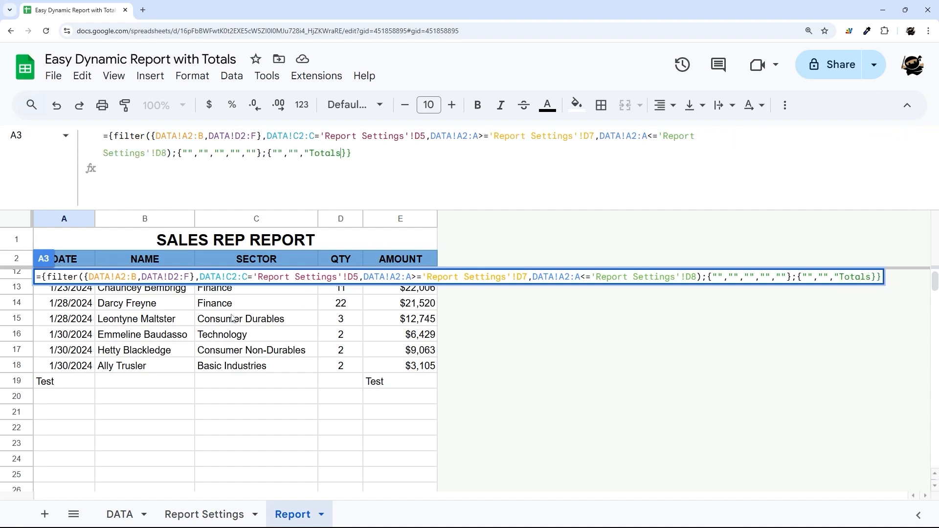
pyautogui.write(':","')
pyautogui.press('BackSpace')
# Complete A3's totals row with SUM(FILTER(DATA!E2:E,...)) without an equals sign, using the Report Settings D5, D7 and D8 conditions, then an empty string.
pyautogui.write("=sum(filter(DATA!E2:E,DATA!C2:C='Report Settings'!D5,DATA!A2:A>='Report Settings'!D7,DATA!A2:A<='Report Settings'!D8))")
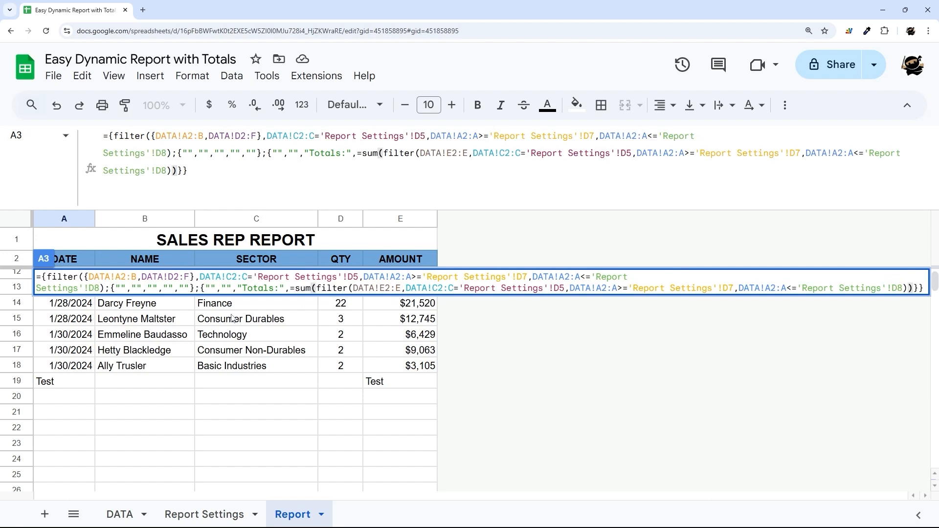
pyautogui.click(363, 155)
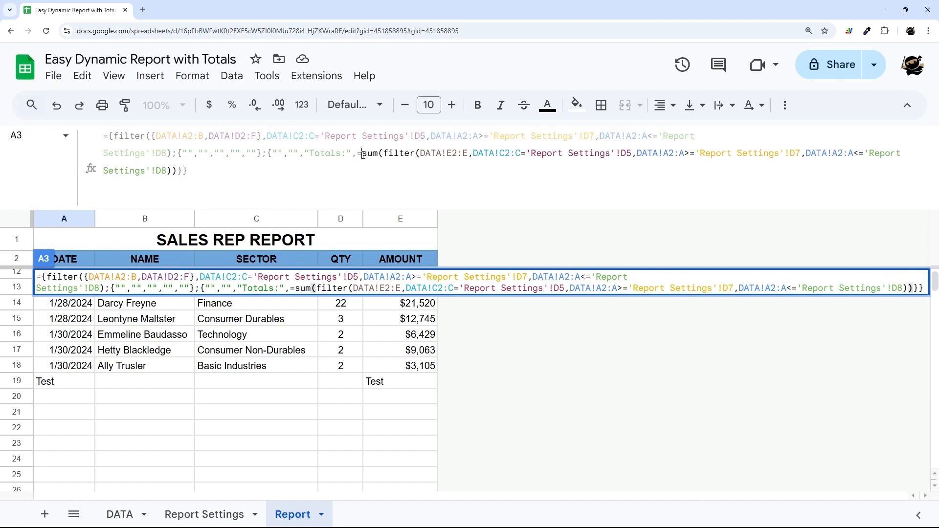
pyautogui.press('BackSpace')
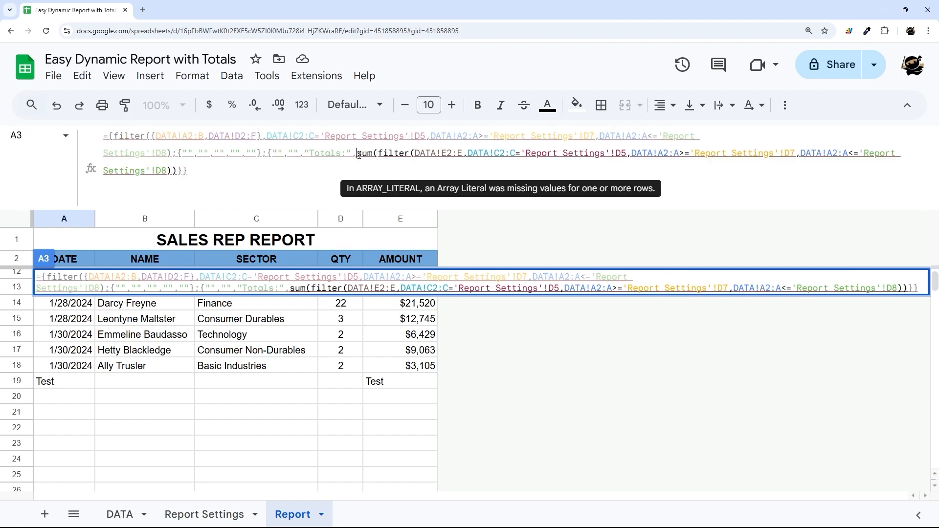
pyautogui.click(173, 170)
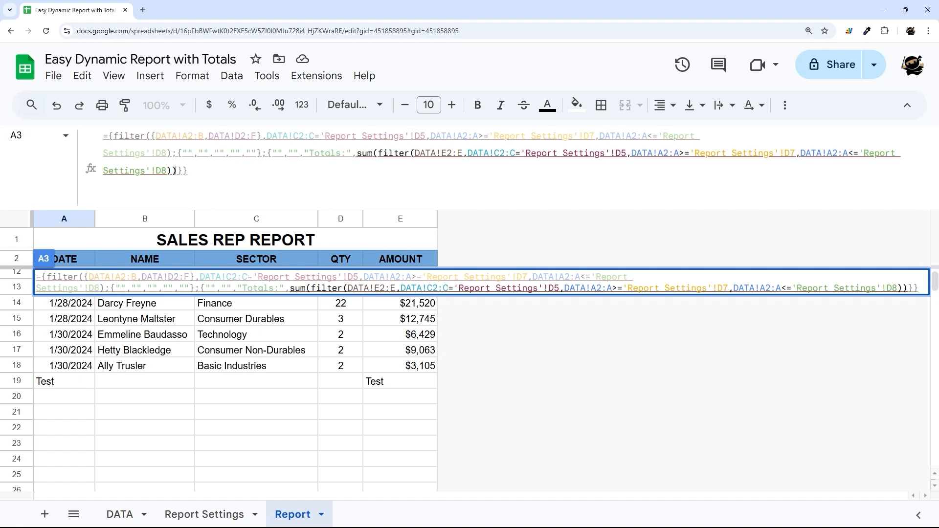
pyautogui.write(',"')
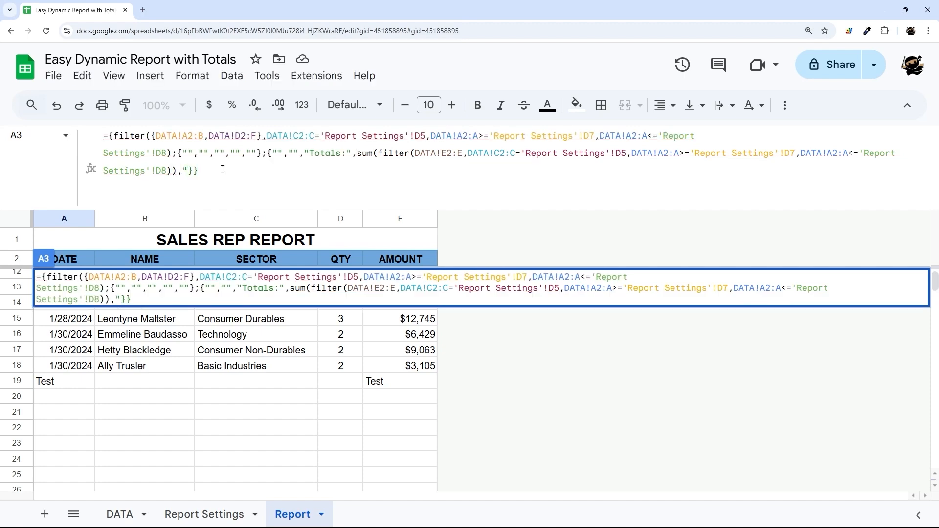
pyautogui.press('Return')
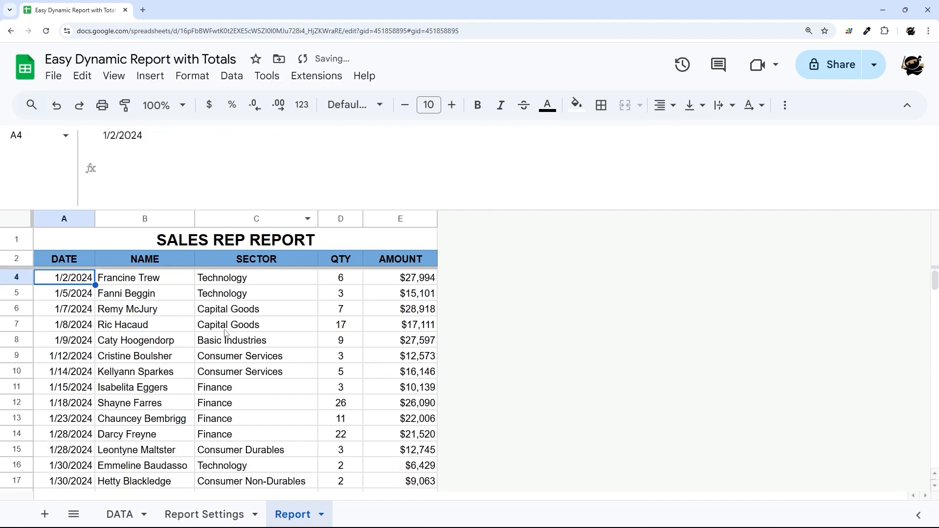
# Check the Totals: label in C20 and the quantity total in D20 below the filtered rows.
pyautogui.scroll(-5, 293, 336)
pyautogui.scroll(2, 342, 352)
pyautogui.click(282, 383)
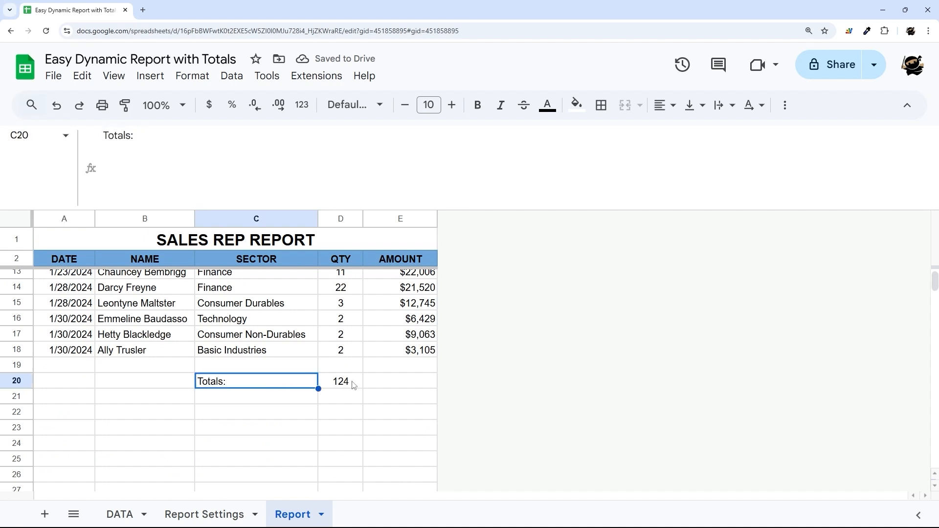
pyautogui.click(342, 385)
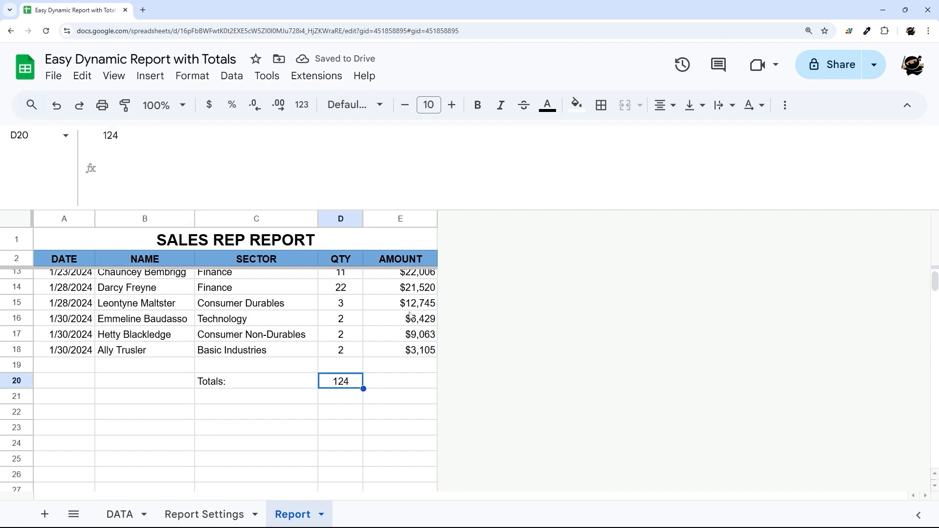
pyautogui.moveTo(411, 316); pyautogui.dragTo(365, 398)
pyautogui.click(366, 386)
pyautogui.click(358, 387)
# Copy the SUM(FILTER()) expression within A3's formula and paste it as the totals row's fifth value in place of the empty string.
pyautogui.scroll(5, 146, 328)
pyautogui.click(70, 282)
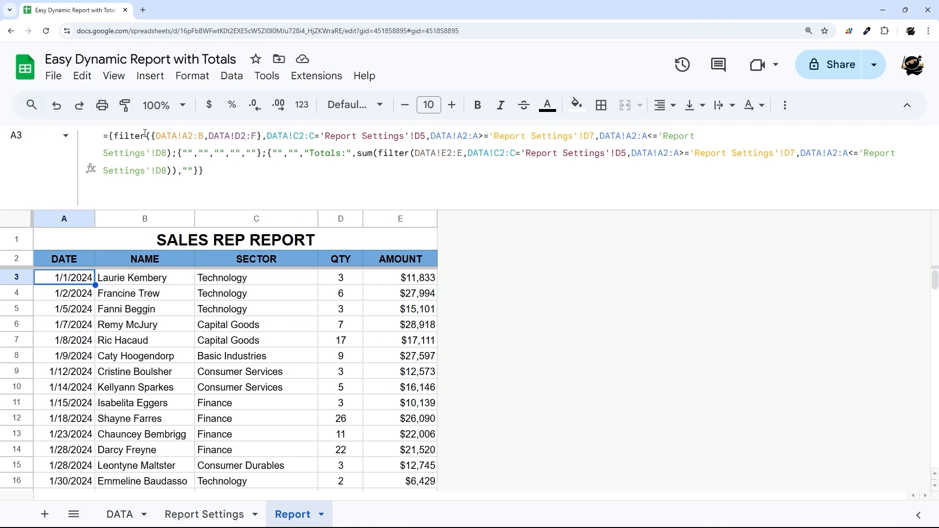
pyautogui.moveTo(360, 155); pyautogui.dragTo(195, 170)
pyautogui.hotkey('ctrl', 'c')
pyautogui.hotkey('ctrl', 'v')
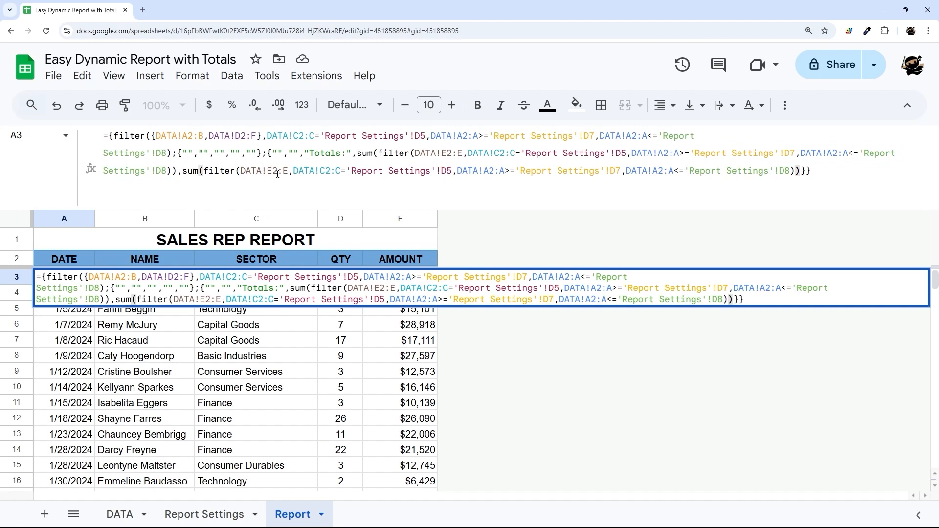
# Change the summed range in the second SUM(FILTER()) of A3 to DATA!F2:F and commit the formula.
pyautogui.click(272, 170)
pyautogui.press('BackSpace')
pyautogui.write('F')
pyautogui.press('Right')
pyautogui.press('Right')
pyautogui.write('F')
pyautogui.press('Delete')
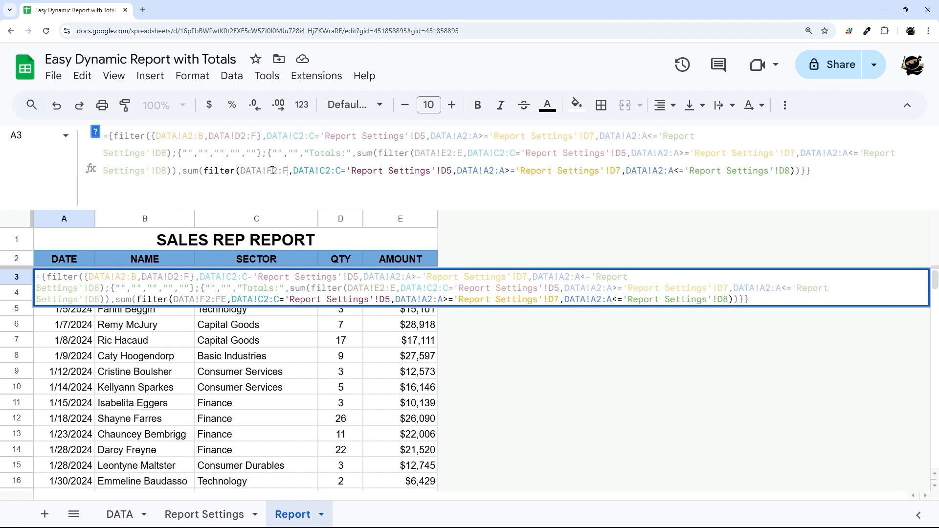
pyautogui.press('End')
pyautogui.press('Return')
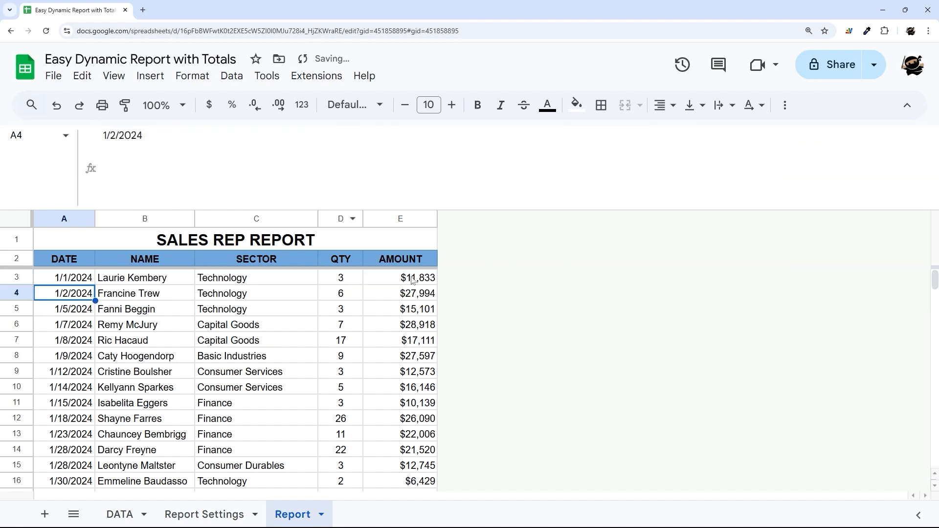
# Open the horizontal alignment options for the amount total in E20.
pyautogui.scroll(-4, 413, 279)
pyautogui.click(428, 347)
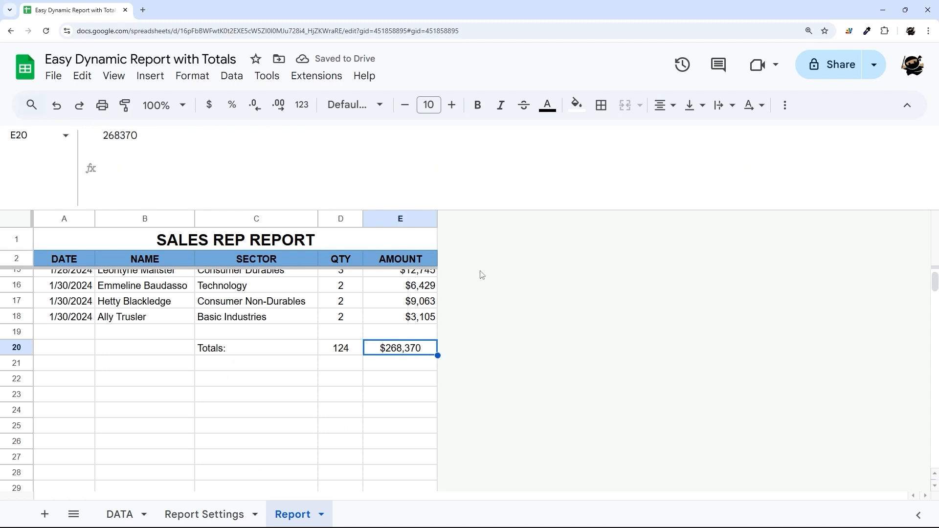
pyautogui.click(664, 105)
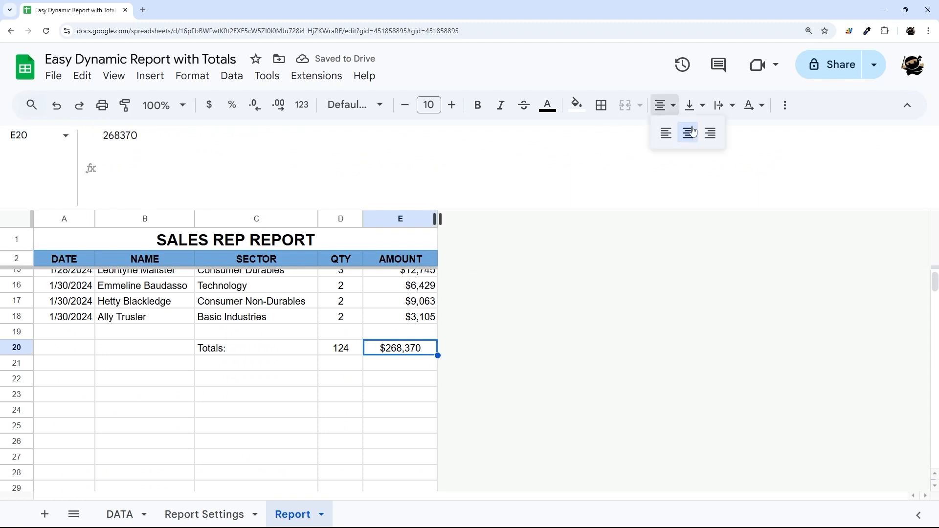
# Right-align the whole AMOUNT column E and center its header cell E2.
pyautogui.click(400, 219)
pyautogui.click(664, 105)
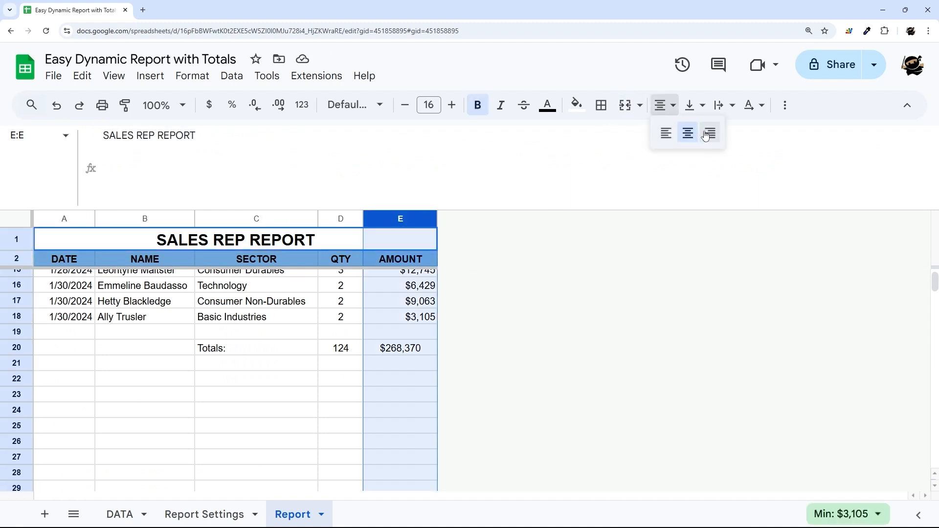
pyautogui.click(709, 133)
pyautogui.click(405, 259)
pyautogui.click(689, 105)
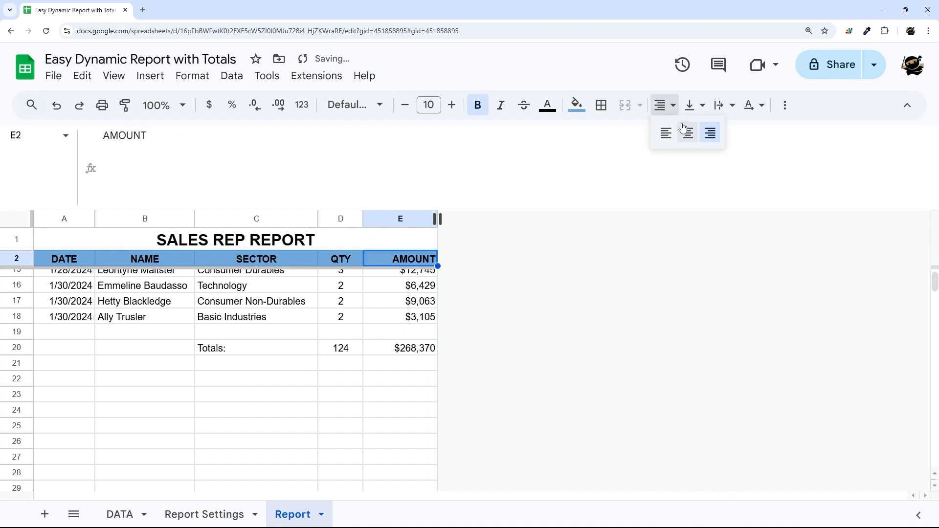
pyautogui.click(685, 131)
pyautogui.click(400, 363)
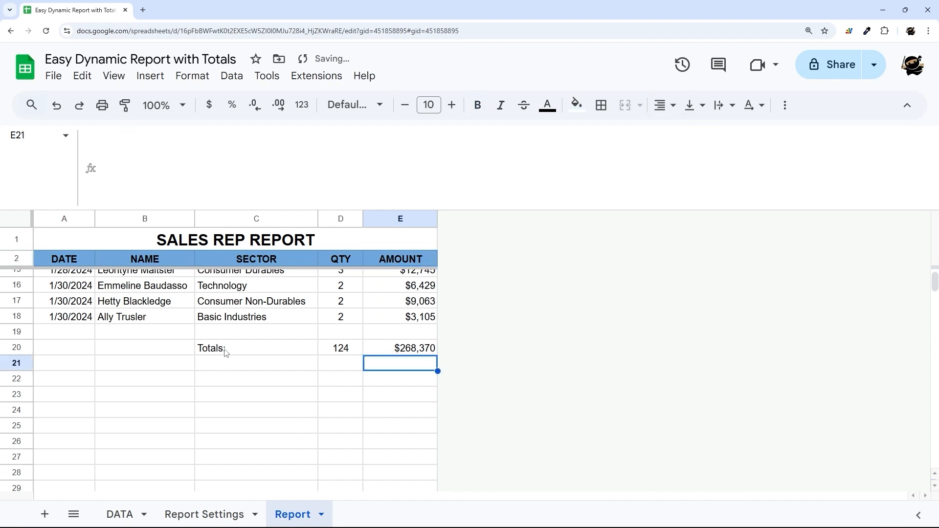
# Select the totals cells C20:E20 and shrink the formula bar to a single line.
pyautogui.moveTo(225, 352); pyautogui.dragTo(394, 352)
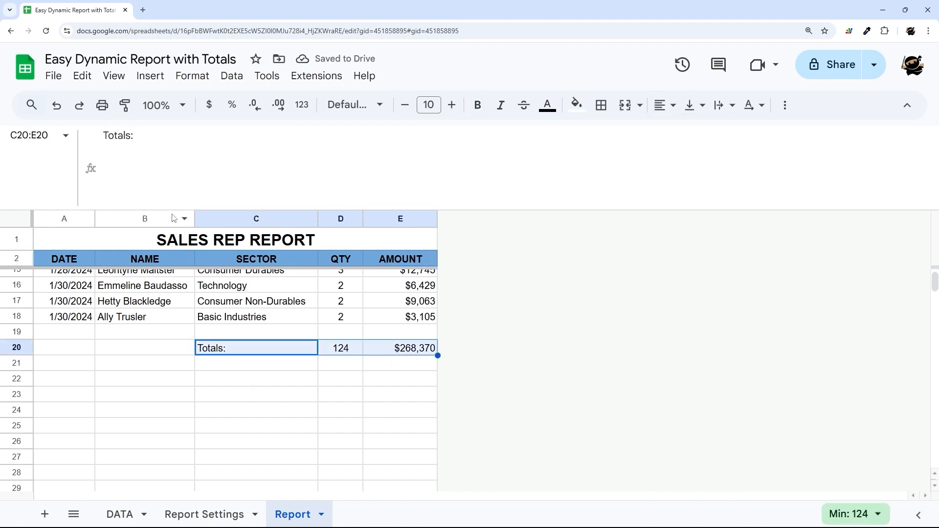
pyautogui.moveTo(187, 209); pyautogui.dragTo(96, 142)
pyautogui.scroll(2, 163, 470)
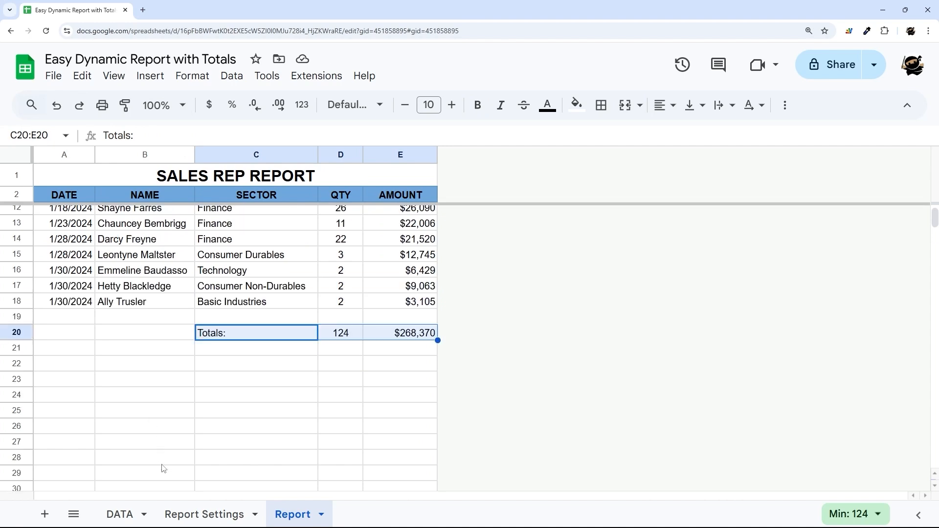
# Set the end date on the Report Settings sheet to 2/29/2024.
pyautogui.click(204, 514)
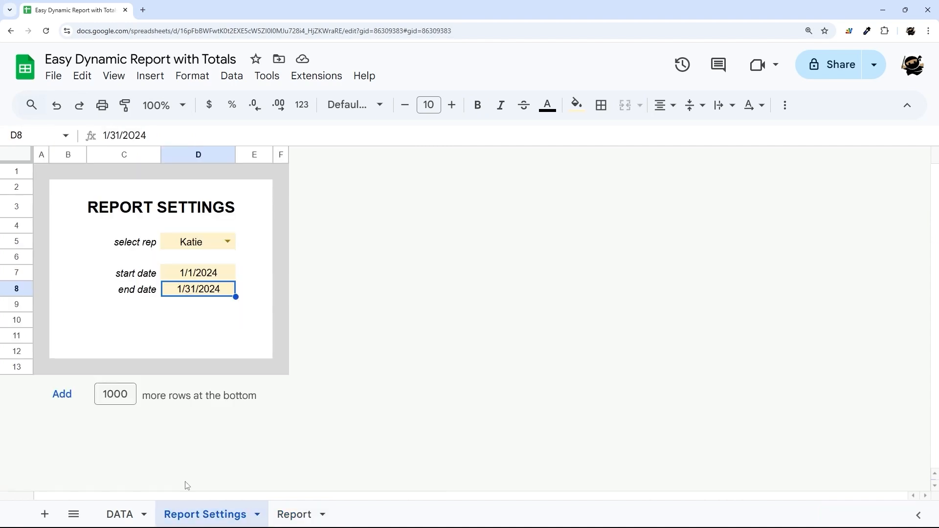
pyautogui.doubleClick(200, 291)
pyautogui.click(266, 312)
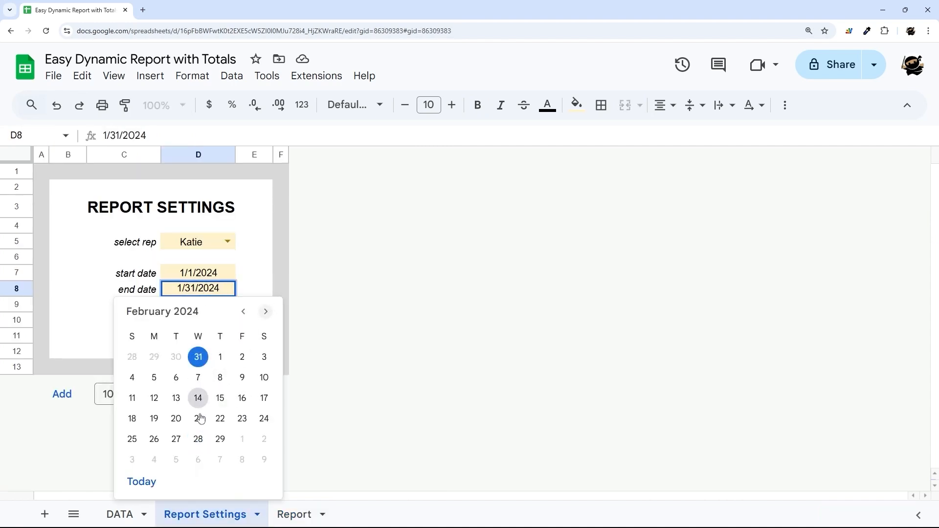
pyautogui.click(220, 438)
# Review the Report sheet for the extended date range, including the totals in C38:E38.
pyautogui.click(294, 514)
pyautogui.scroll(5, 233, 306)
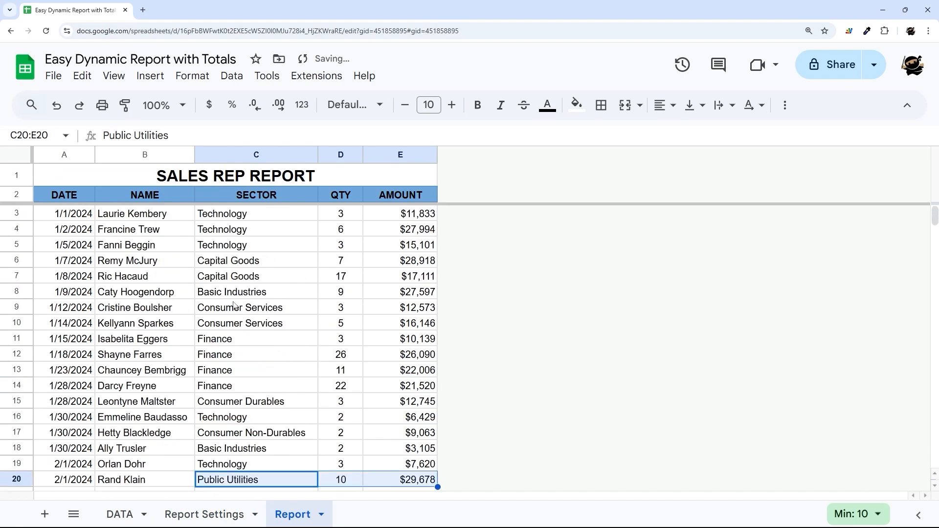
pyautogui.scroll(-8, 233, 304)
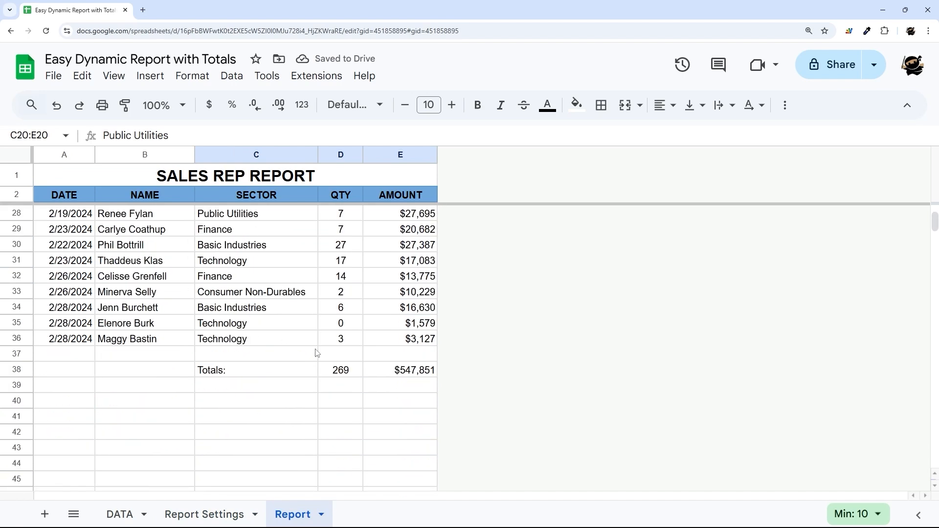
pyautogui.moveTo(277, 375); pyautogui.dragTo(423, 377)
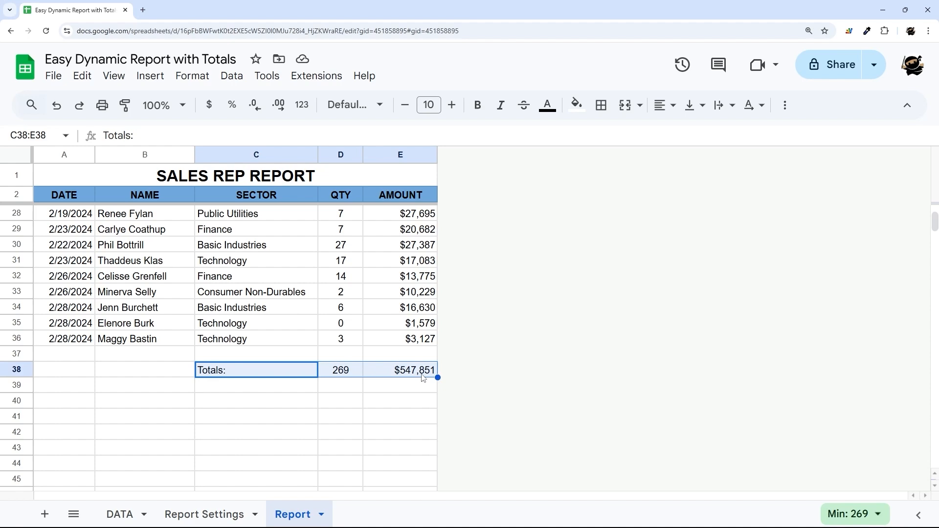
pyautogui.scroll(8, 216, 381)
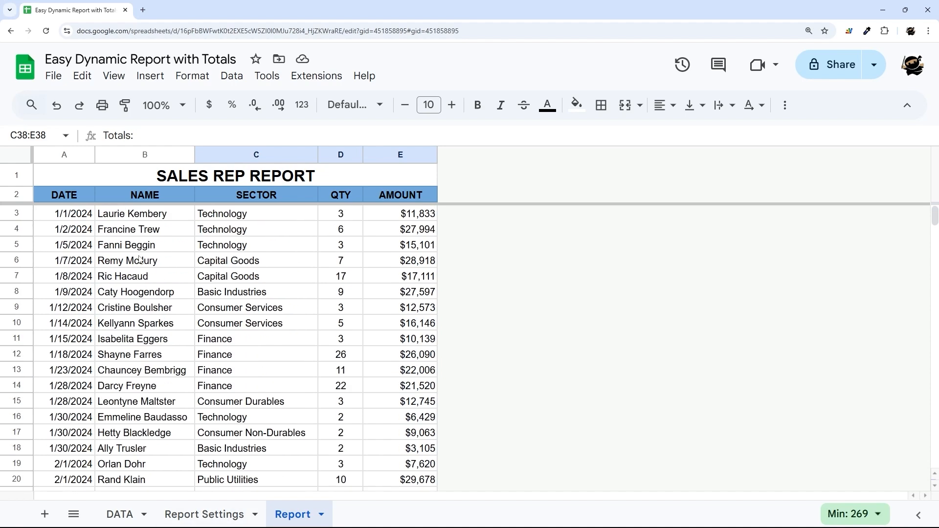
# Preview the report as a PDF with Narrow margins and Fit to page scale, and leave without exporting.
pyautogui.click(49, 79)
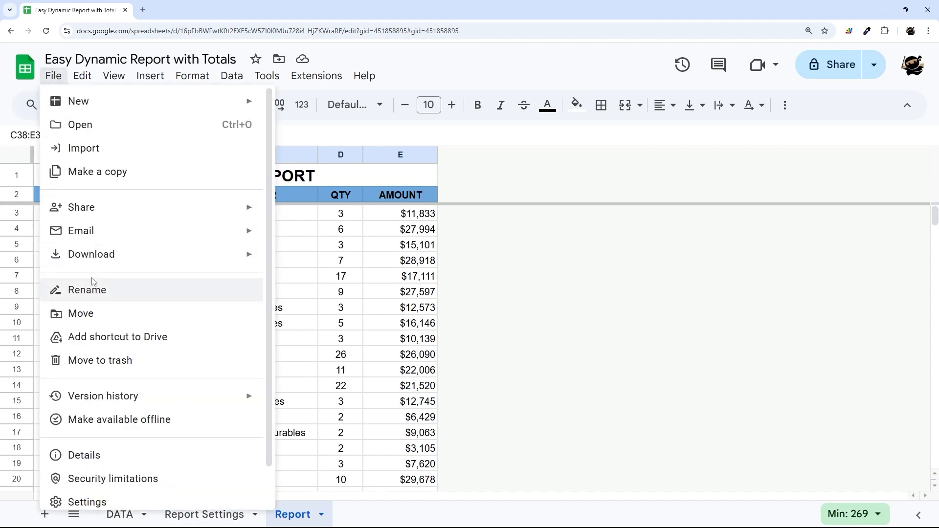
pyautogui.moveTo(101, 255)
pyautogui.click(330, 307)
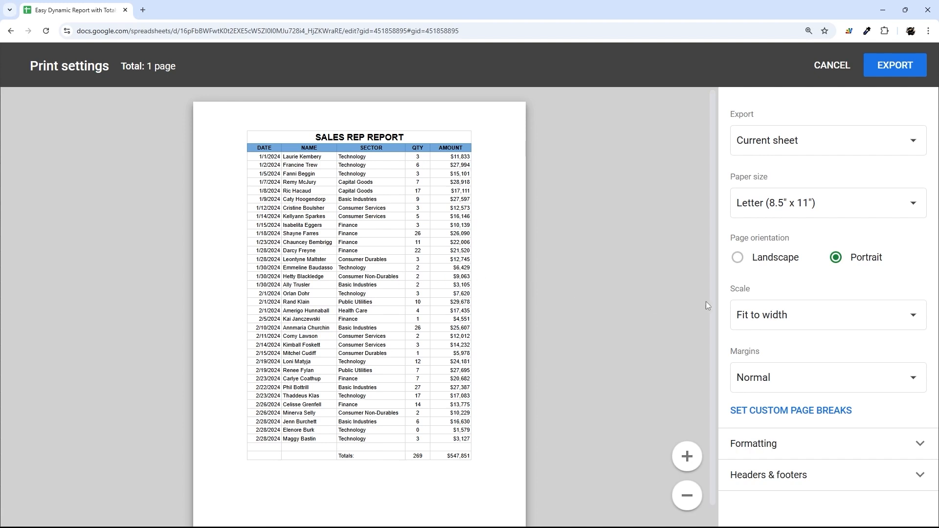
pyautogui.click(750, 377)
pyautogui.click(757, 398)
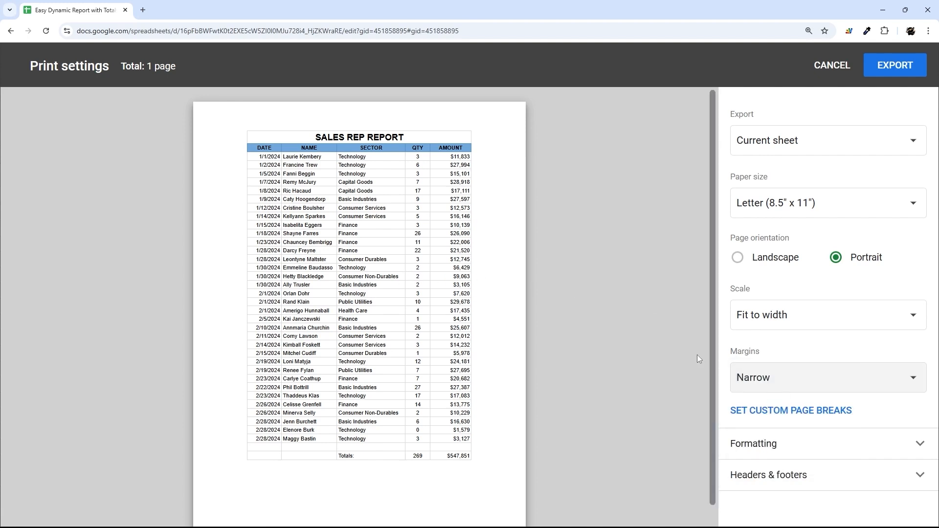
pyautogui.click(762, 313)
pyautogui.click(785, 360)
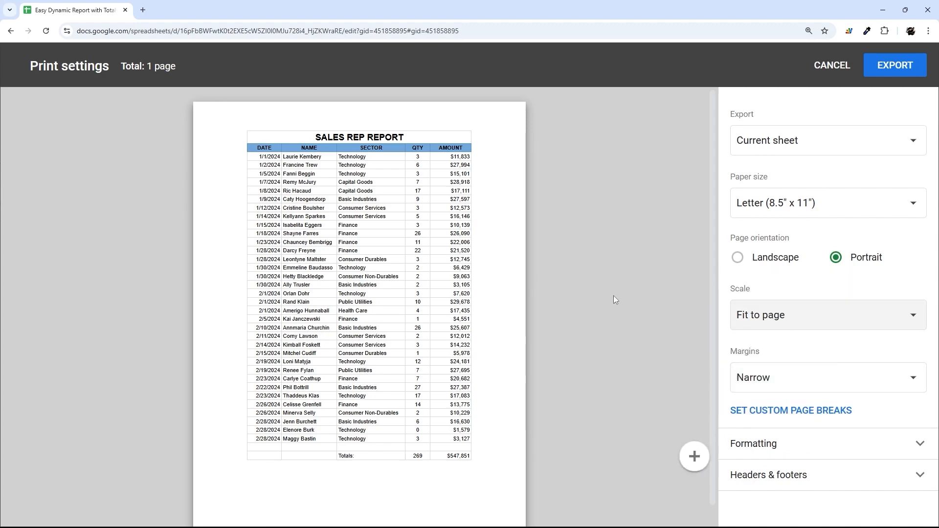
pyautogui.click(832, 65)
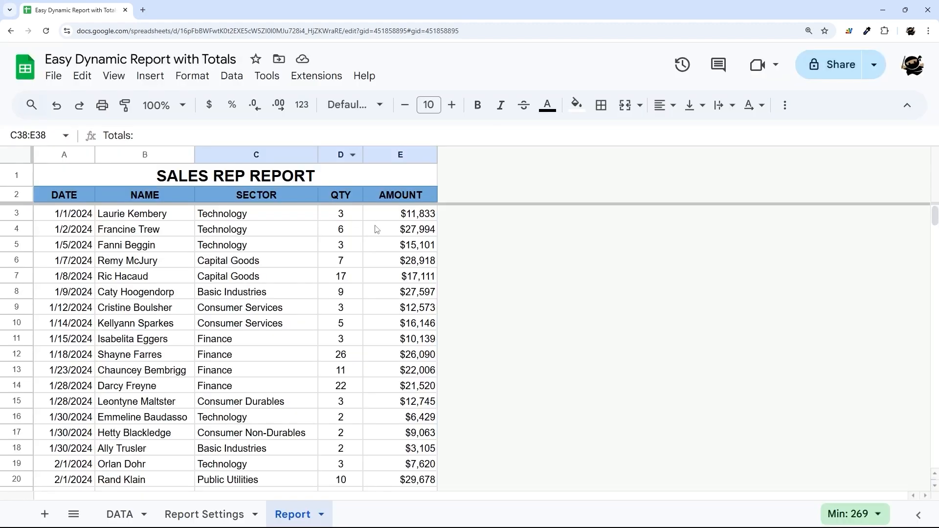
# Hide the gridlines on the Report sheet.
pyautogui.click(108, 83)
pyautogui.moveTo(142, 103)
pyautogui.click(382, 129)
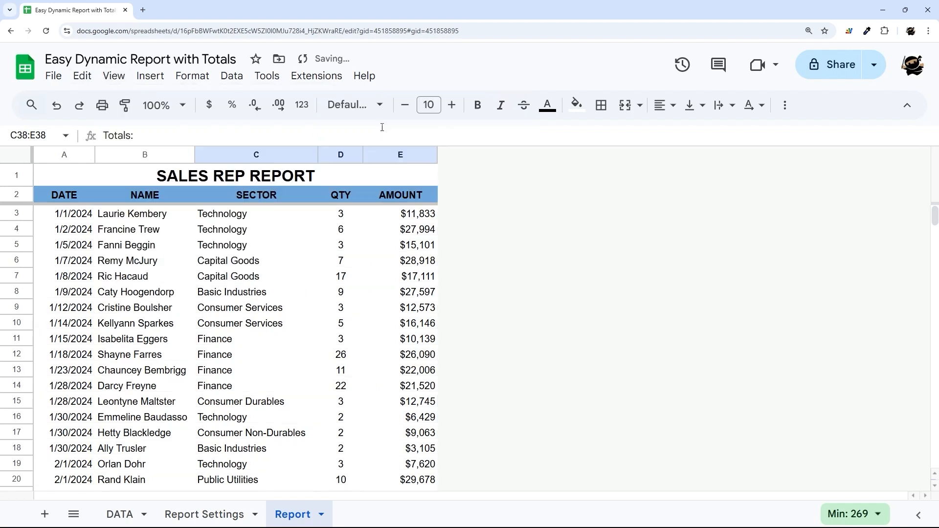
# Check the PDF export preview of the report without gridlines and leave without exporting.
pyautogui.click(54, 76)
pyautogui.moveTo(88, 254)
pyautogui.click(299, 306)
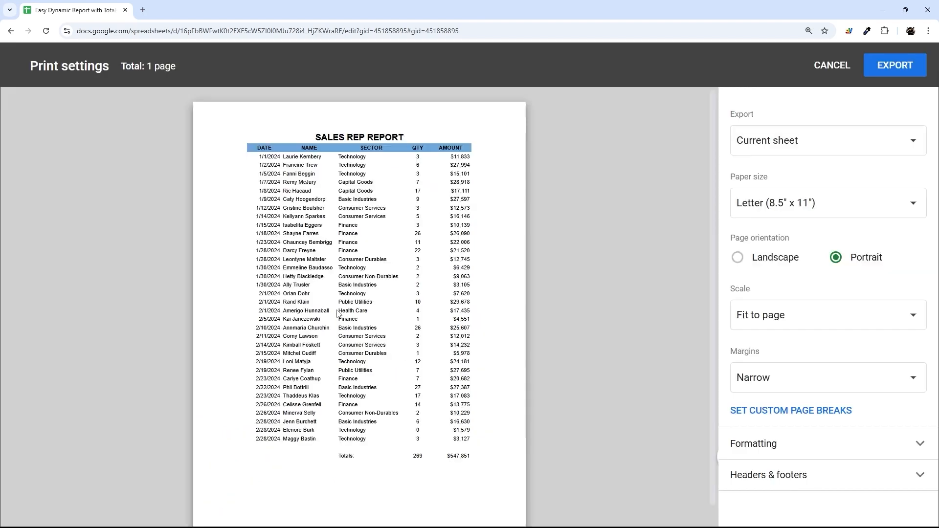
pyautogui.scroll(-1, 423, 312)
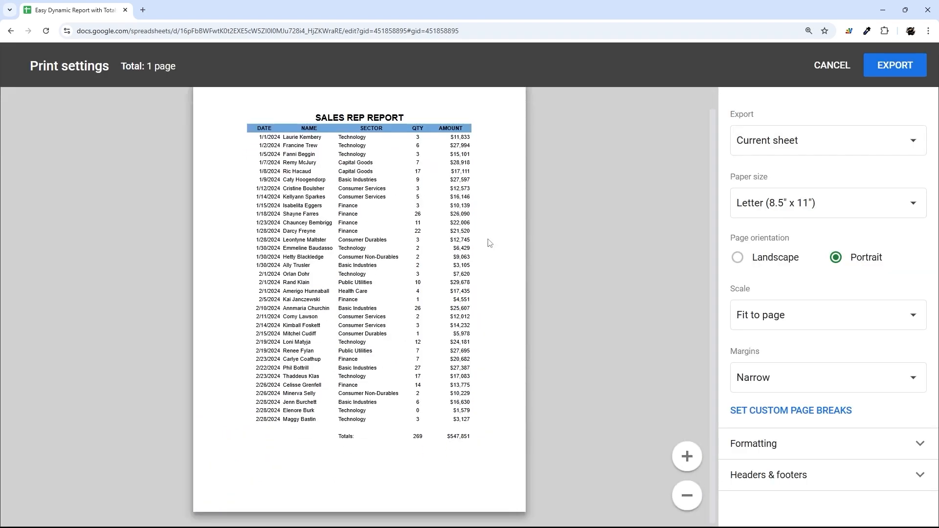
pyautogui.click(832, 65)
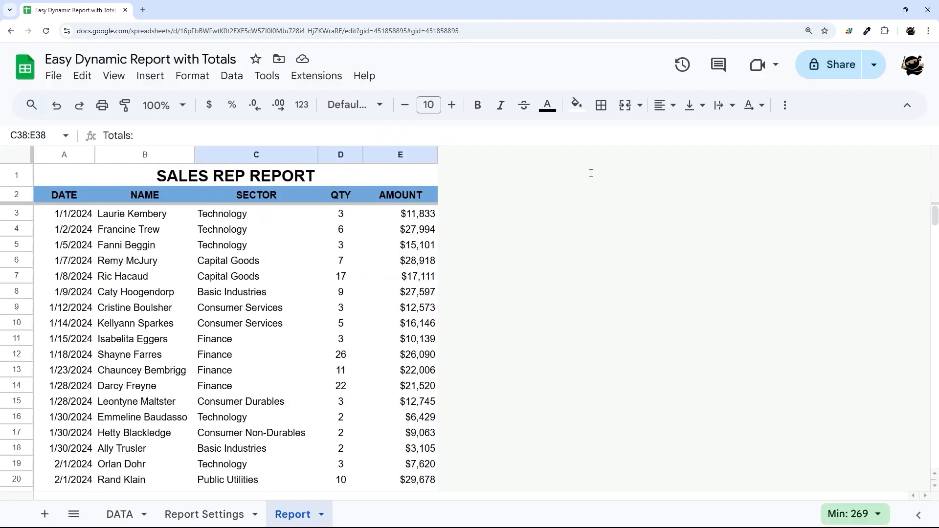
# Inspect the totals row C38:E38 at the end of the gridline-free report.
pyautogui.scroll(-9, 313, 323)
pyautogui.moveTo(215, 324); pyautogui.dragTo(439, 325)
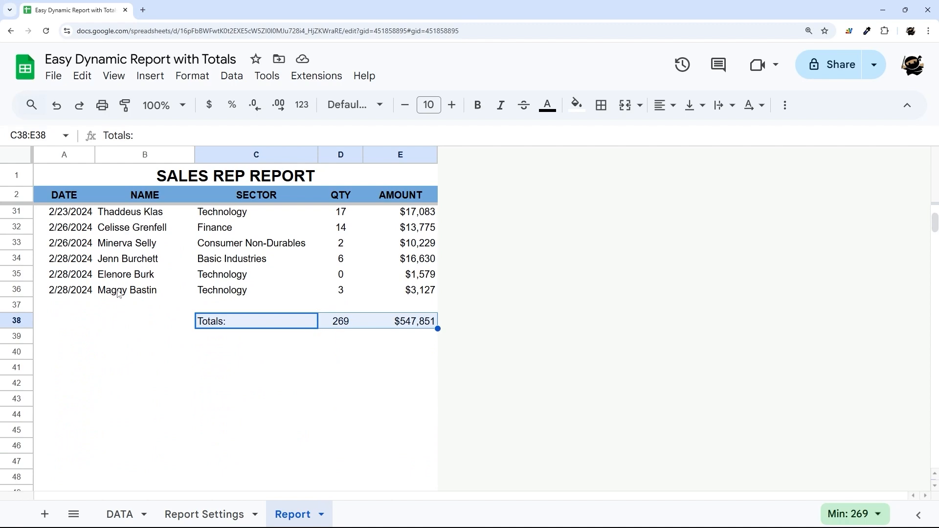
pyautogui.scroll(9, 369, 322)
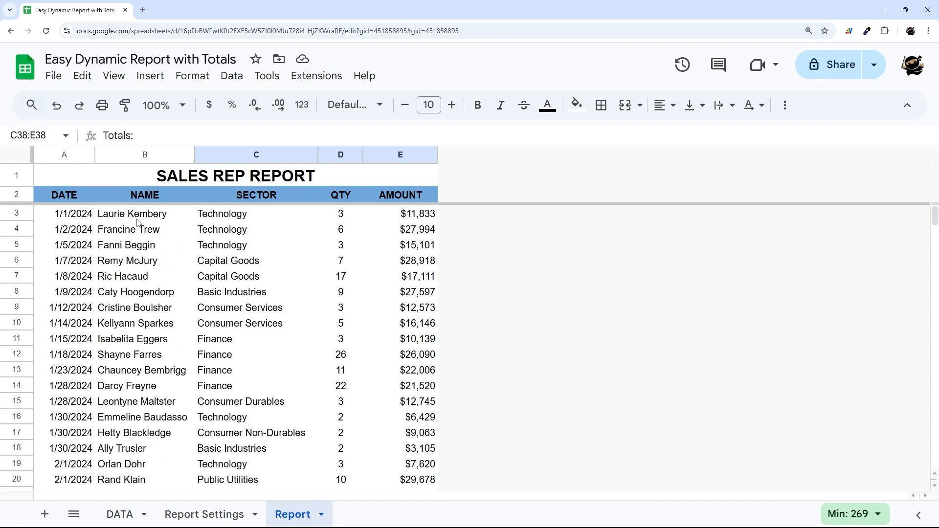
# Add a conditional formatting rule to the report data with the range A3:E and a light gray fill.
pyautogui.moveTo(75, 220); pyautogui.dragTo(400, 361)
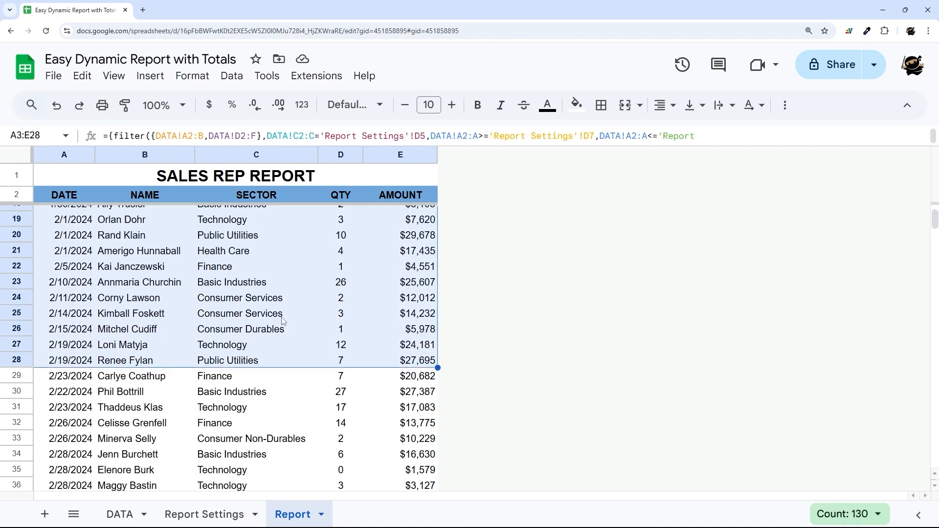
pyautogui.scroll(5, 221, 325)
pyautogui.click(190, 78)
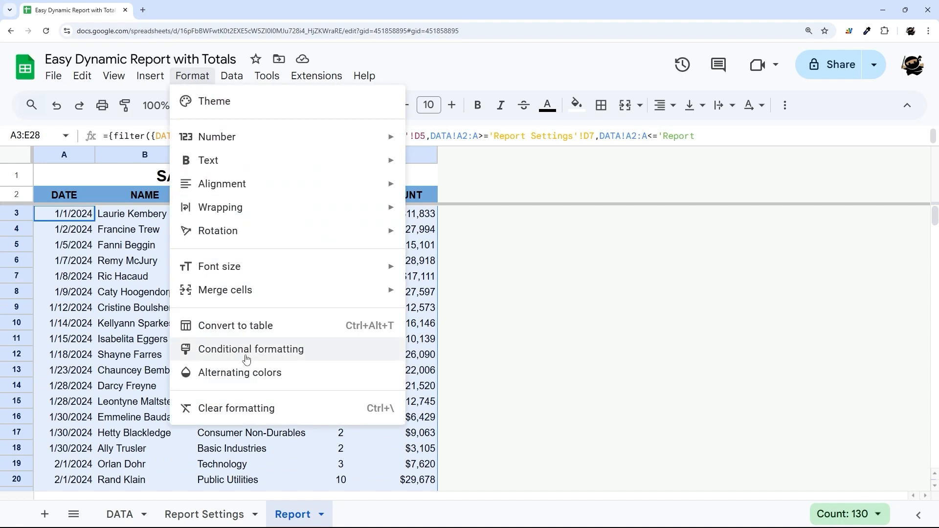
pyautogui.click(245, 350)
pyautogui.scroll(-7, 317, 301)
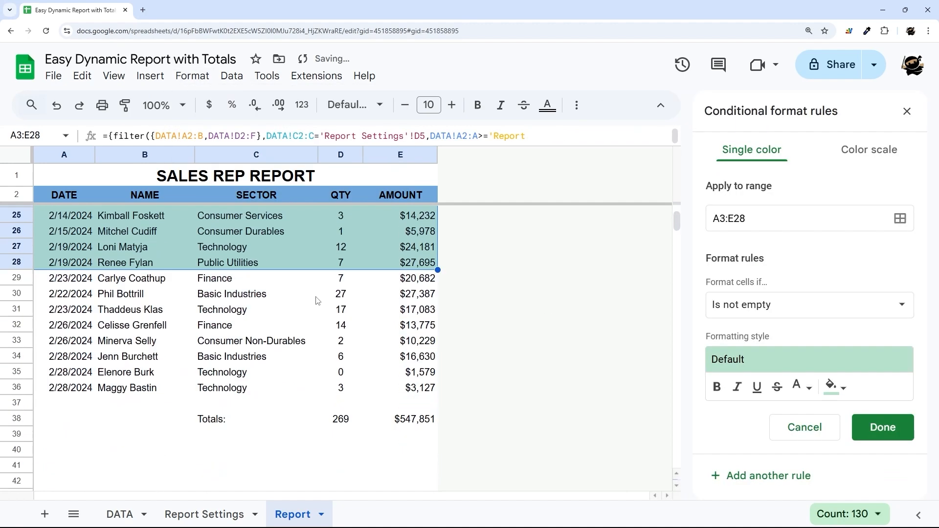
pyautogui.click(754, 221)
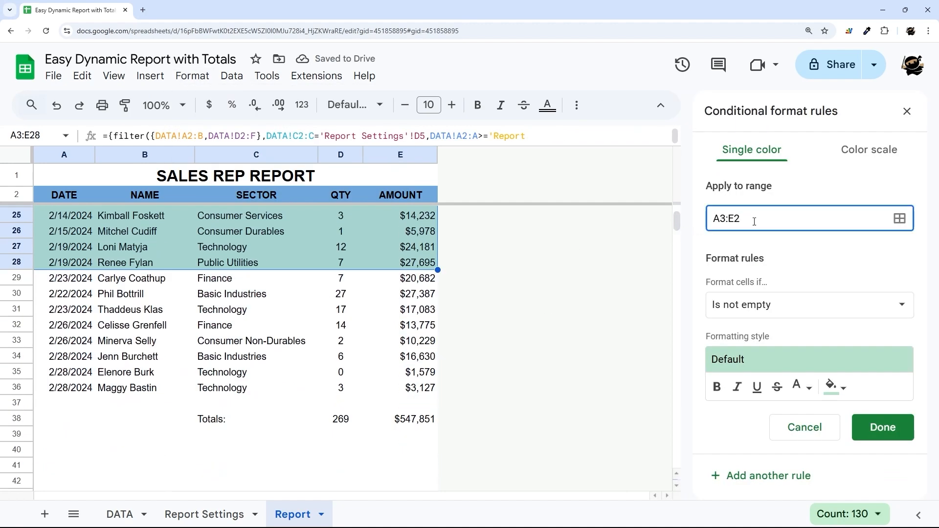
pyautogui.click(834, 386)
pyautogui.click(816, 168)
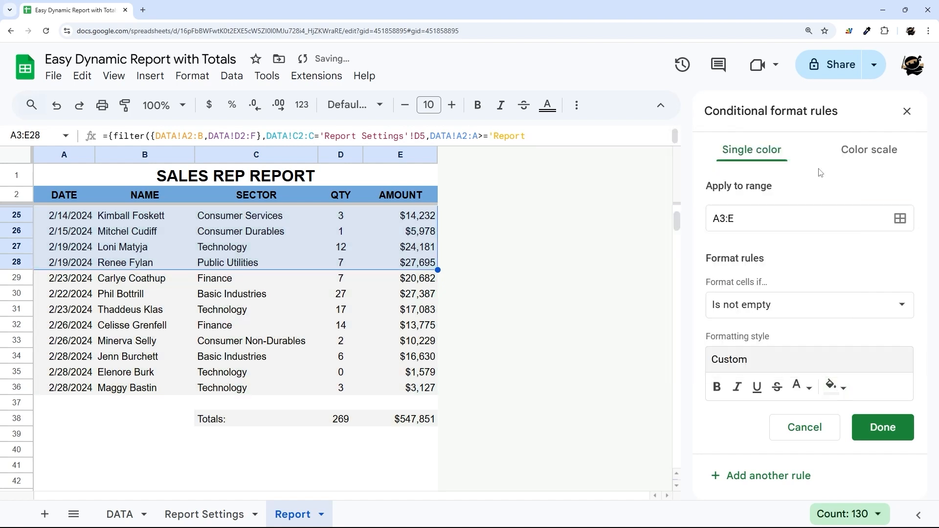
# Change the rule's condition to the custom formula =$C3="Totals:" and check the totals row A38:E38.
pyautogui.click(790, 313)
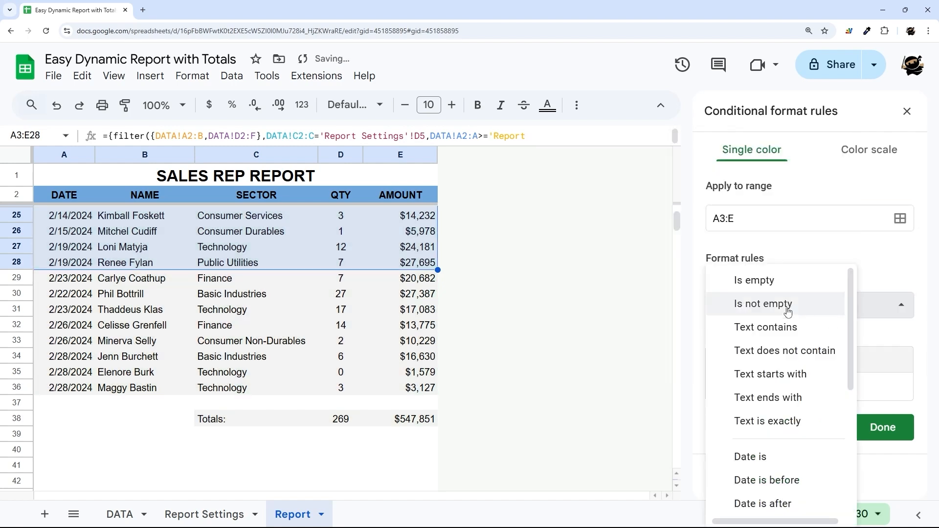
pyautogui.scroll(-5, 788, 313)
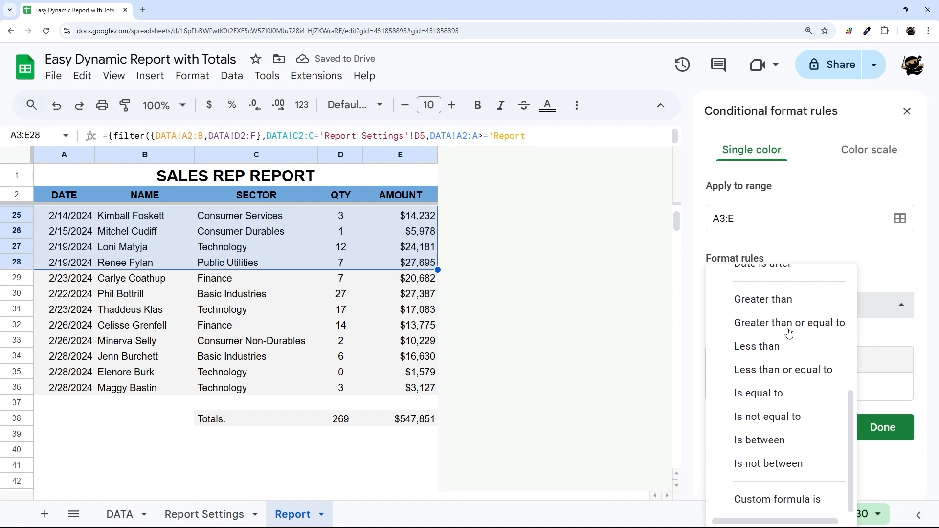
pyautogui.click(761, 499)
pyautogui.click(756, 339)
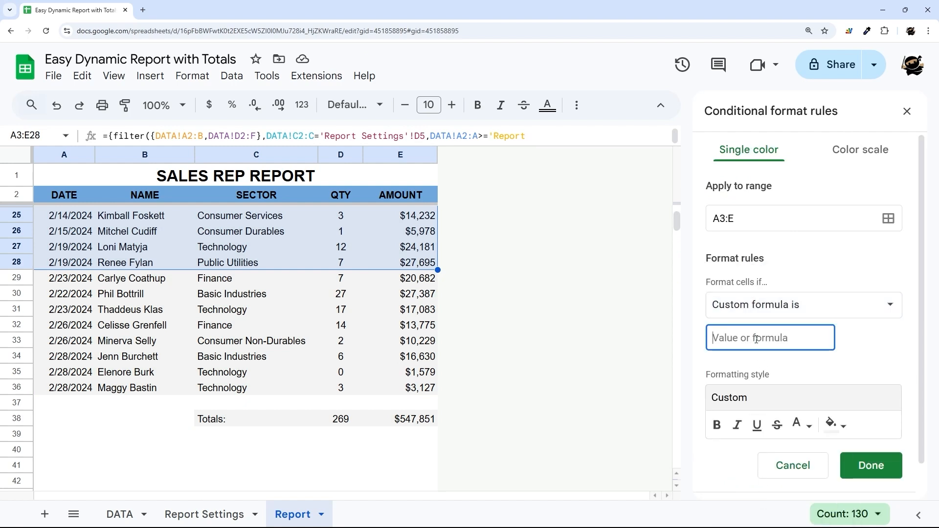
pyautogui.write('=$C3-"T')
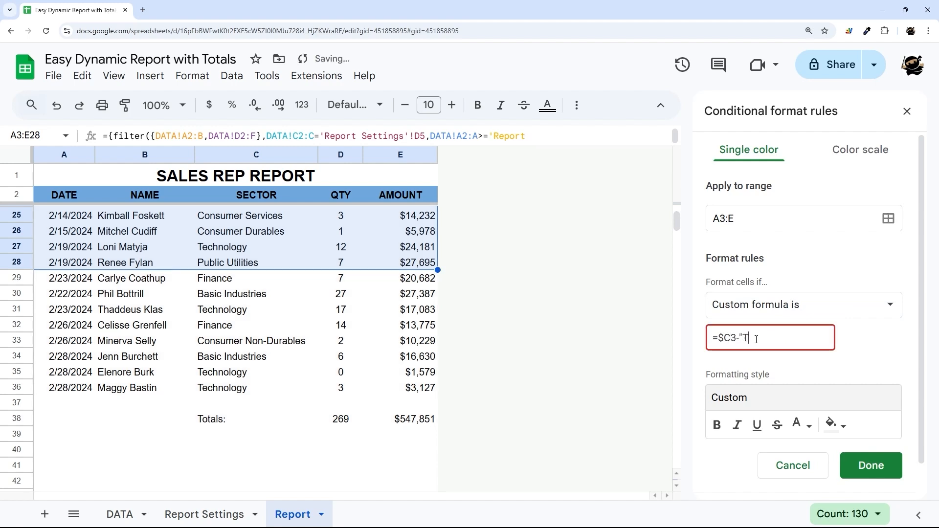
pyautogui.write('ttals:"')
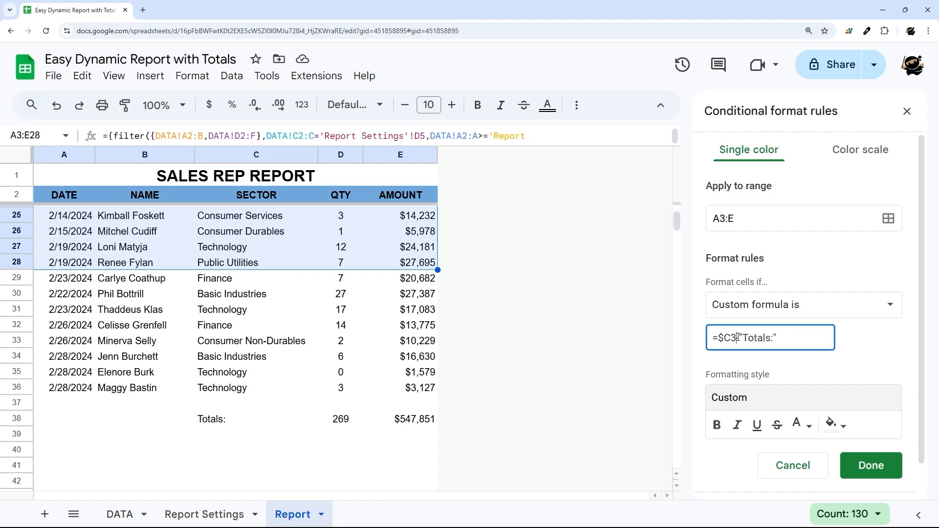
pyautogui.press('Delete')
pyautogui.write('=')
pyautogui.press('End')
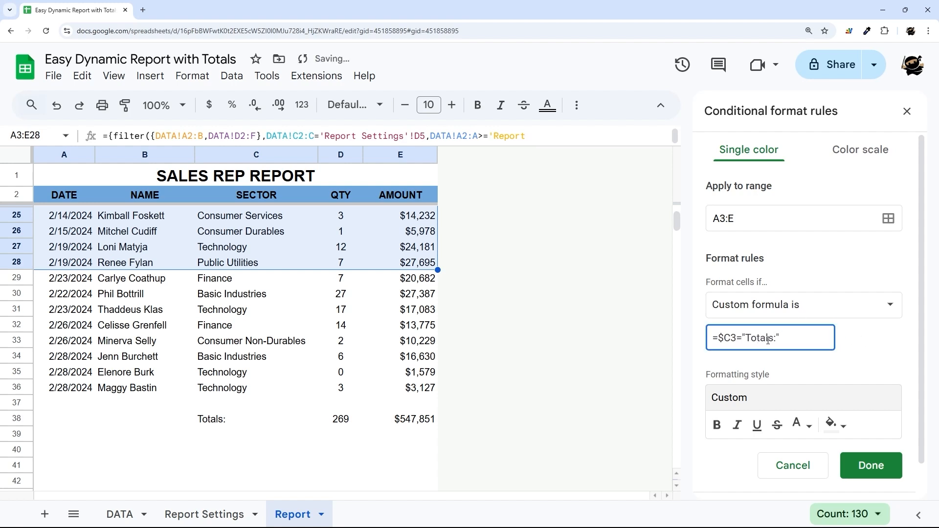
pyautogui.click(862, 350)
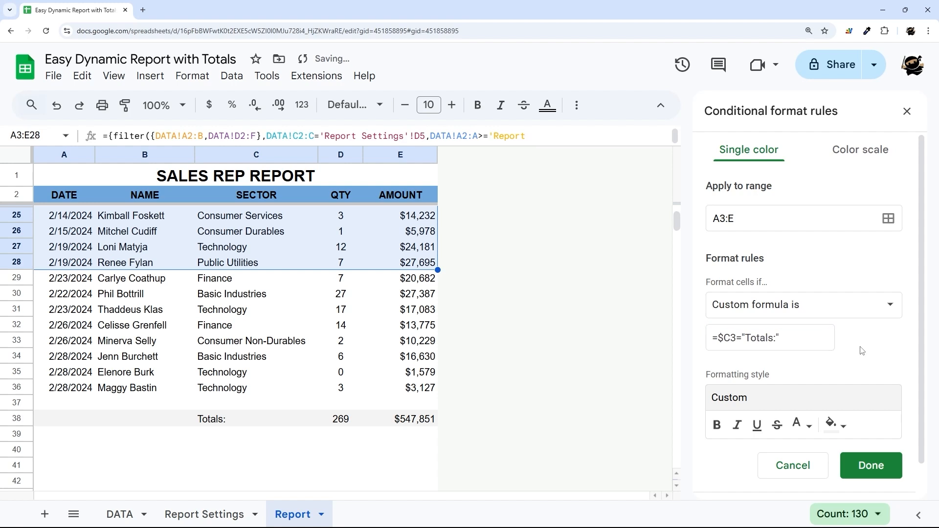
pyautogui.moveTo(55, 420); pyautogui.dragTo(397, 423)
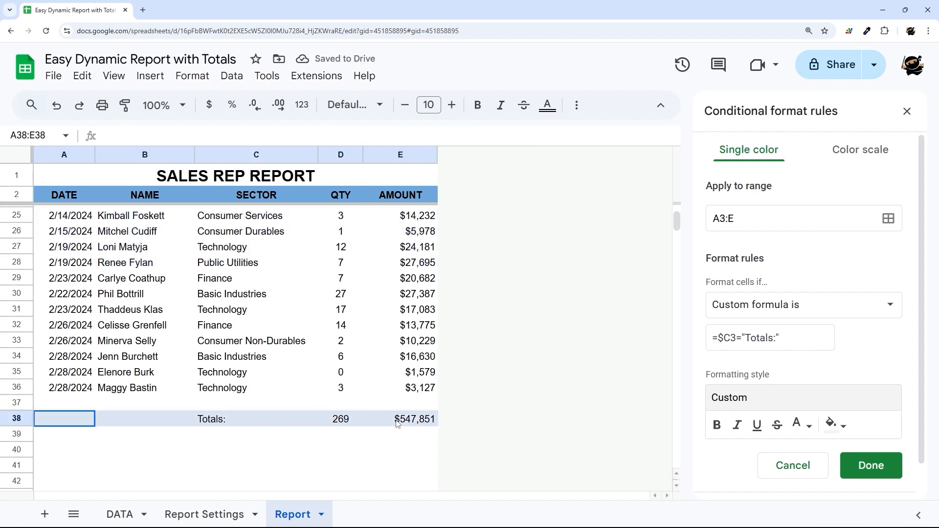
# Add bold text to the conditional formatting rule's style and check the totals row A38:E38.
pyautogui.click(725, 428)
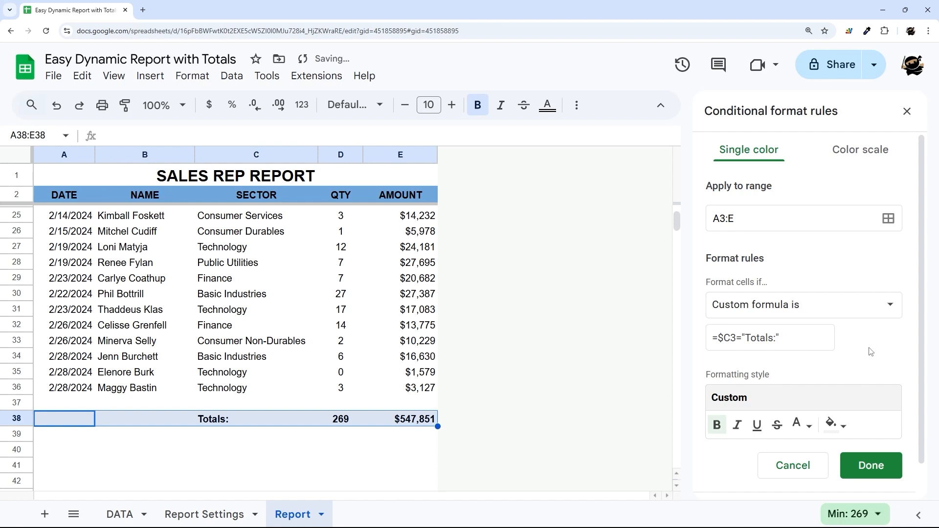
pyautogui.click(315, 450)
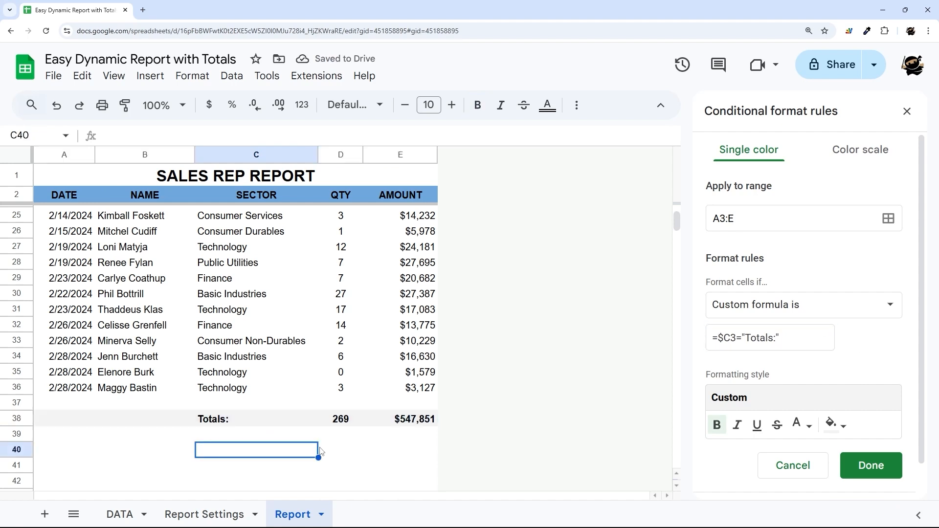
pyautogui.moveTo(73, 421); pyautogui.dragTo(430, 424)
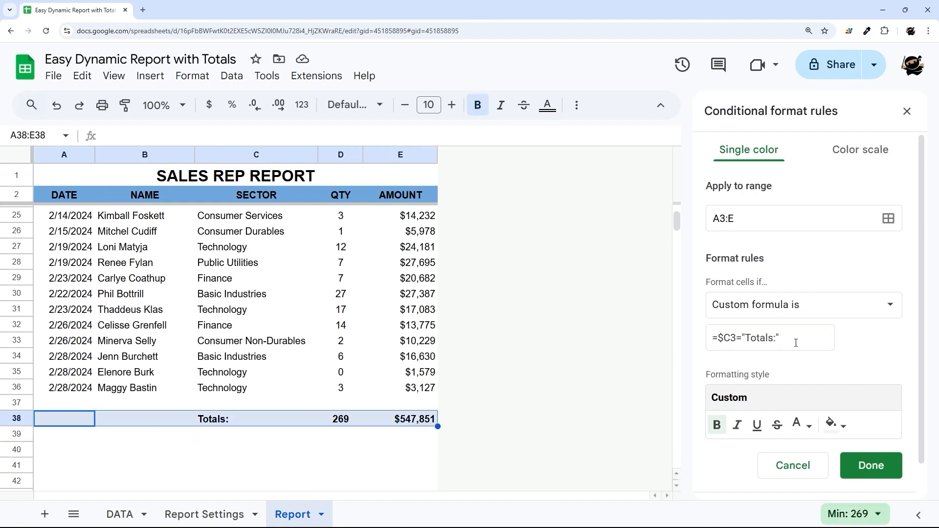
# Try limiting the totals rule to the range C3:E.
pyautogui.click(721, 218)
pyautogui.press('BackSpace')
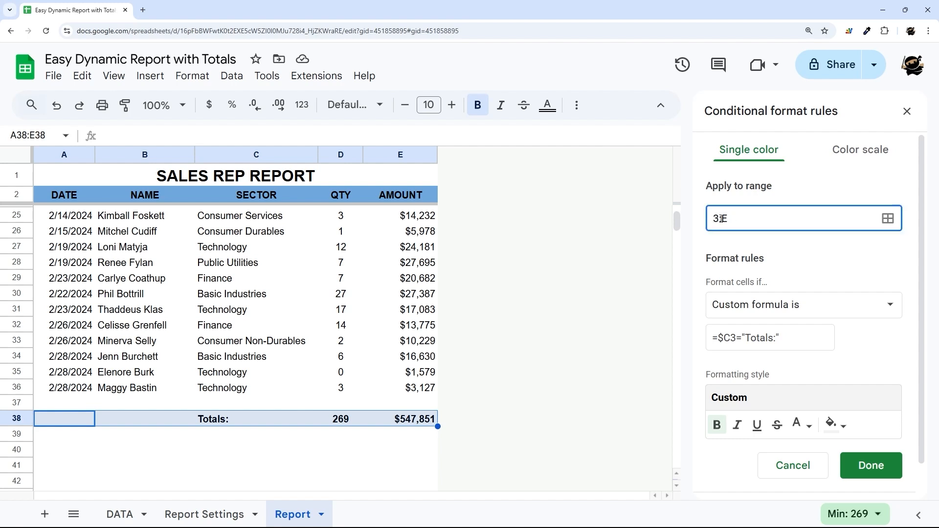
pyautogui.write('C')
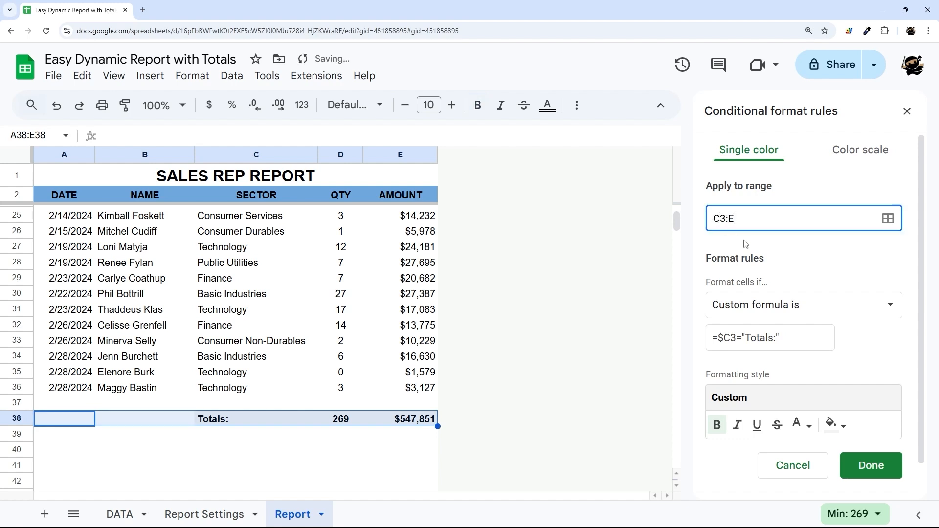
pyautogui.click(759, 250)
pyautogui.click(341, 388)
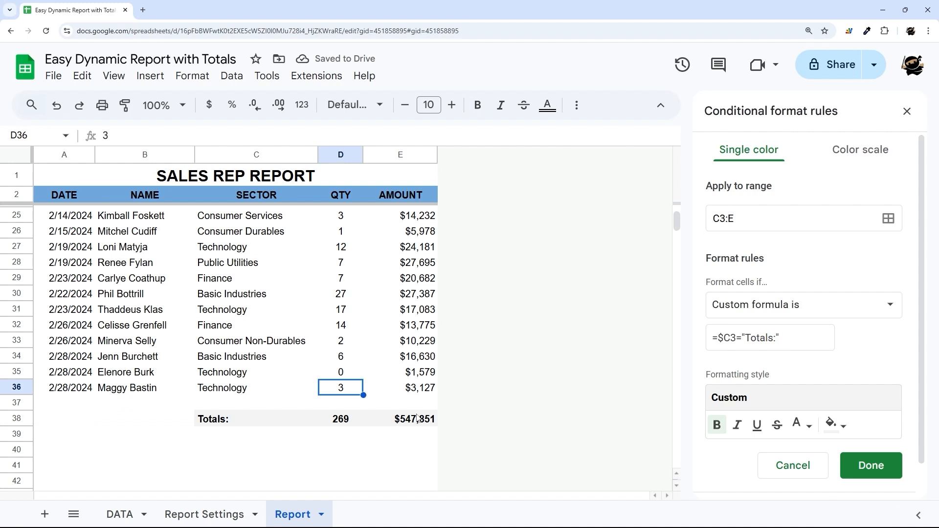
# Set the totals rule's range back to A3:E.
pyautogui.click(715, 219)
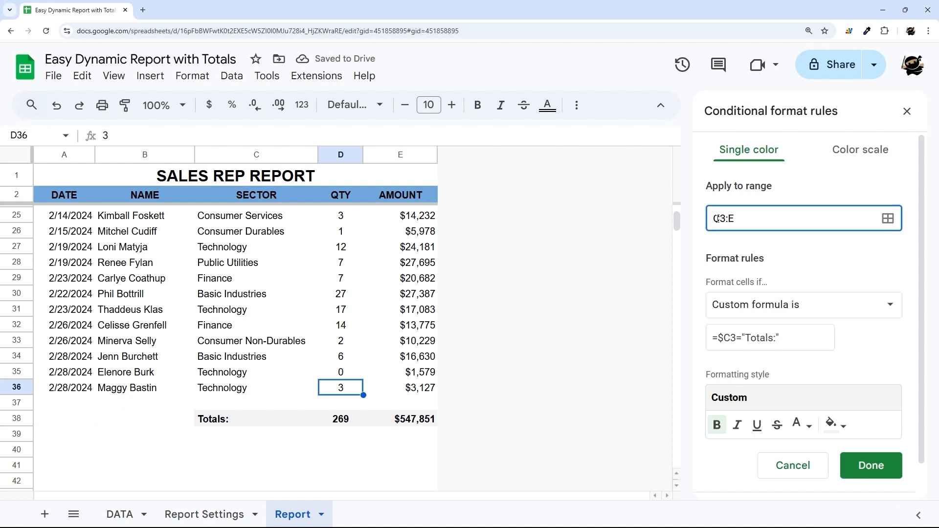
pyautogui.scroll(-1, 716, 220)
pyautogui.write('A')
pyautogui.press('Delete')
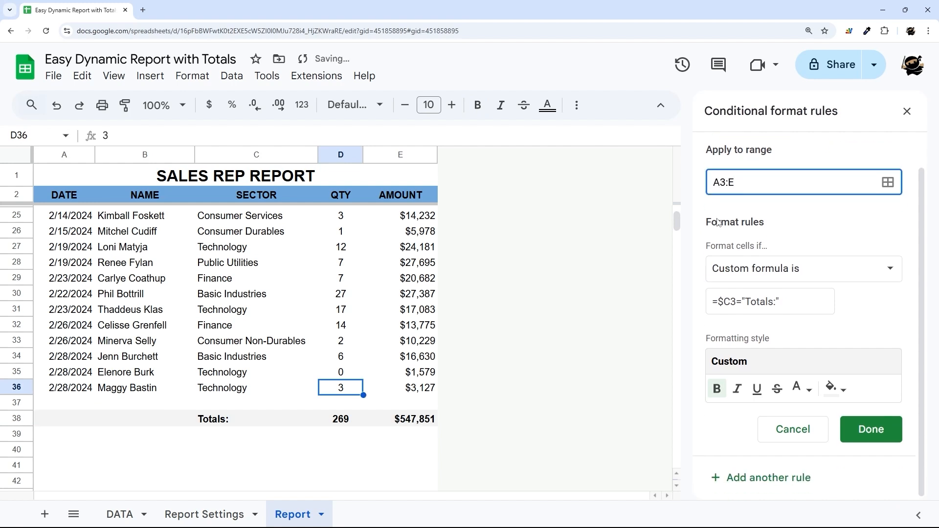
pyautogui.click(822, 223)
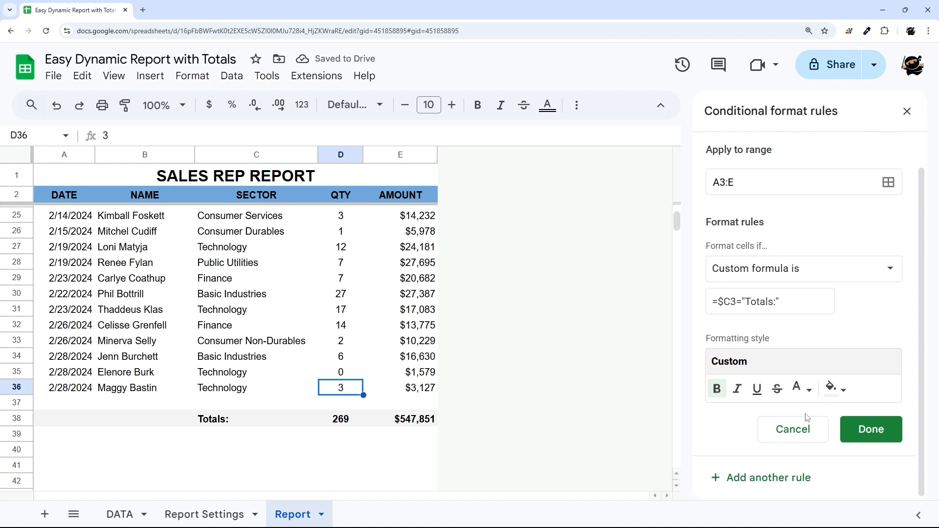
# Add underlining to the totals rule's formatting style and save the rule.
pyautogui.click(757, 390)
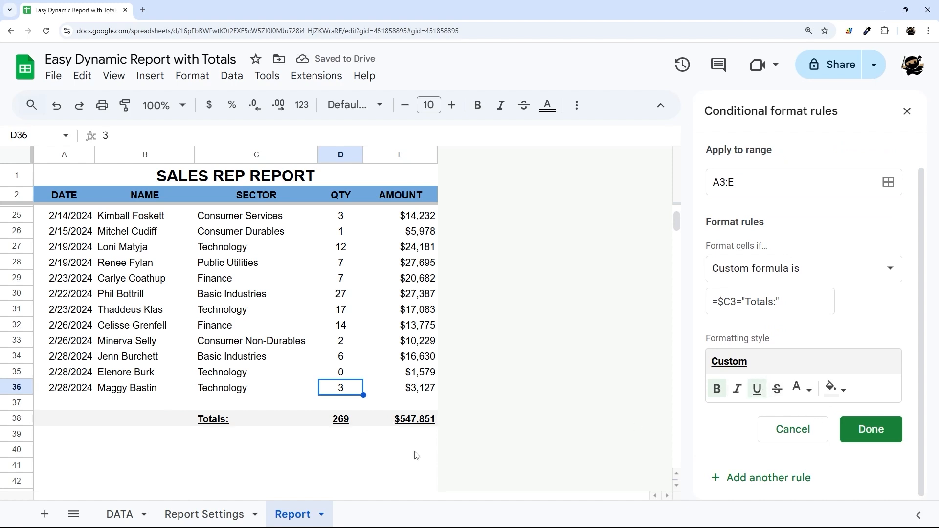
pyautogui.doubleClick(762, 393)
pyautogui.click(763, 394)
pyautogui.click(764, 396)
pyautogui.click(871, 429)
pyautogui.click(391, 454)
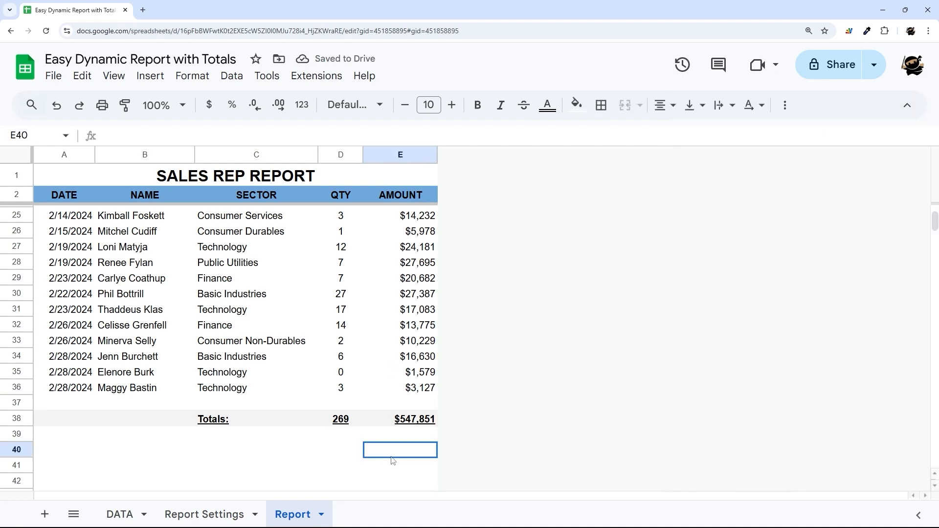
# Review the report's data rows above the totals, including rows 36 and 34.
pyautogui.scroll(7, 343, 391)
pyautogui.scroll(-7, 328, 359)
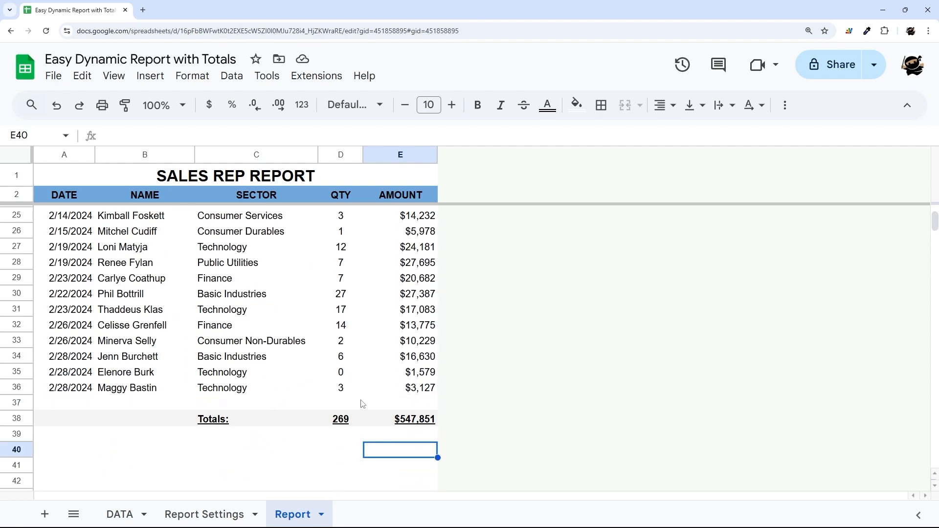
pyautogui.moveTo(411, 392); pyautogui.dragTo(42, 390)
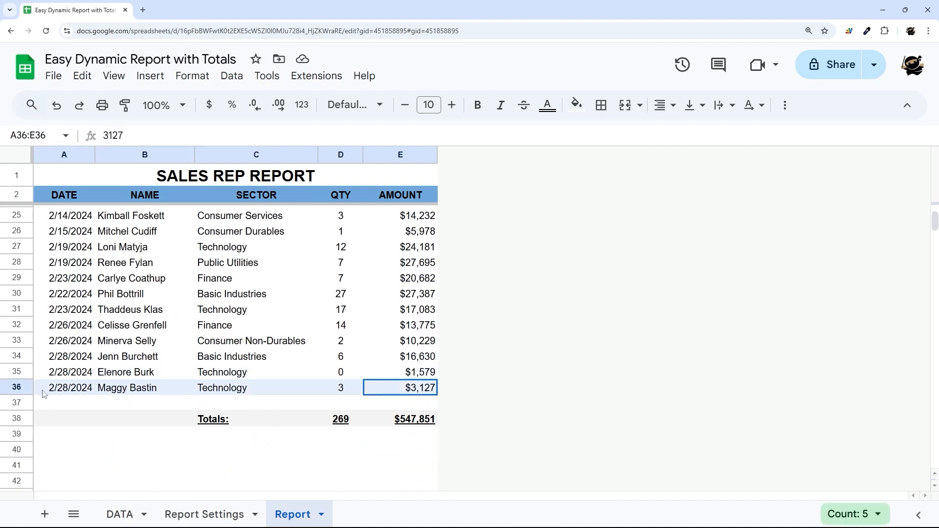
pyautogui.moveTo(419, 361); pyautogui.dragTo(53, 362)
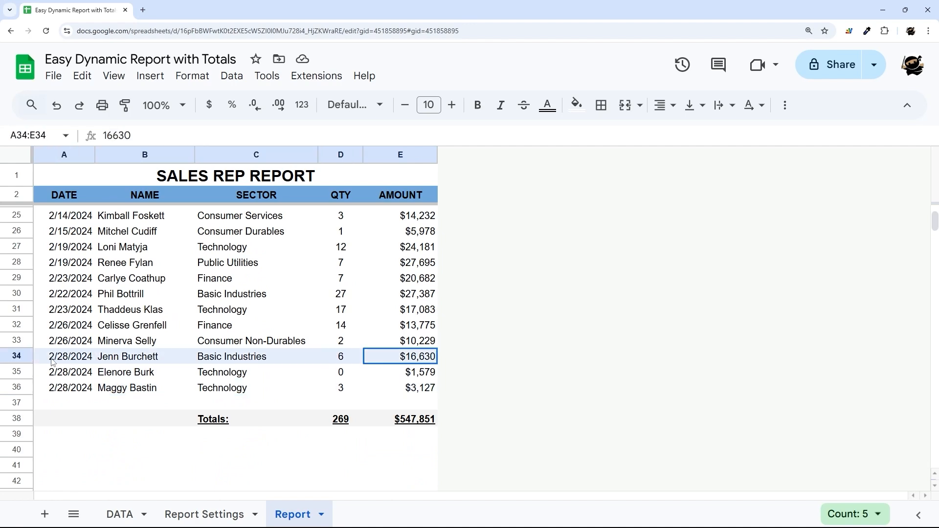
pyautogui.scroll(7, 107, 380)
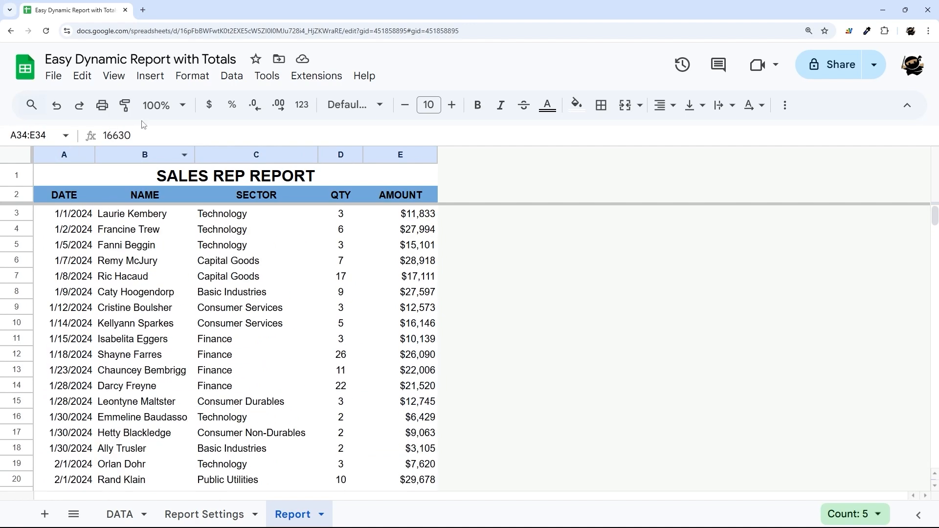
# Check the PDF export preview of the report with the formatted totals row and leave without exporting.
pyautogui.click(192, 76)
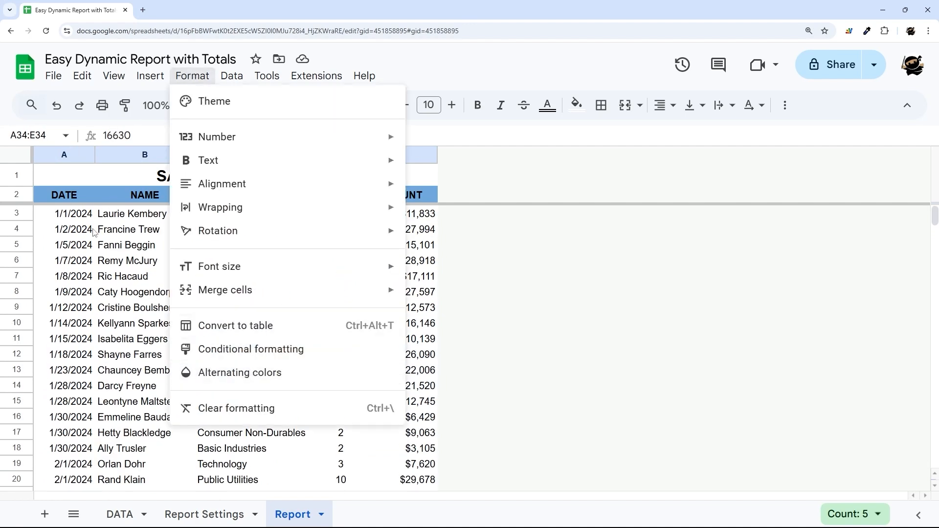
pyautogui.click(53, 75)
pyautogui.click(53, 75)
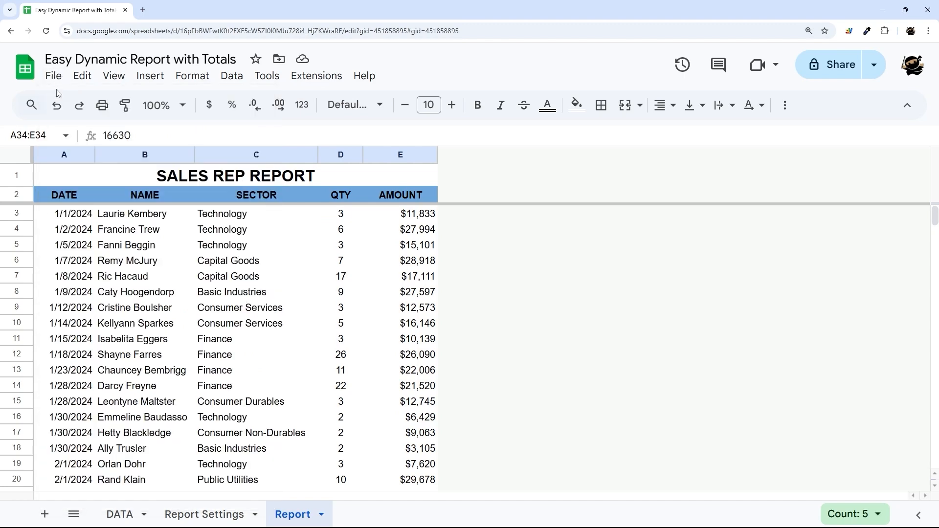
pyautogui.click(53, 76)
pyautogui.moveTo(110, 259)
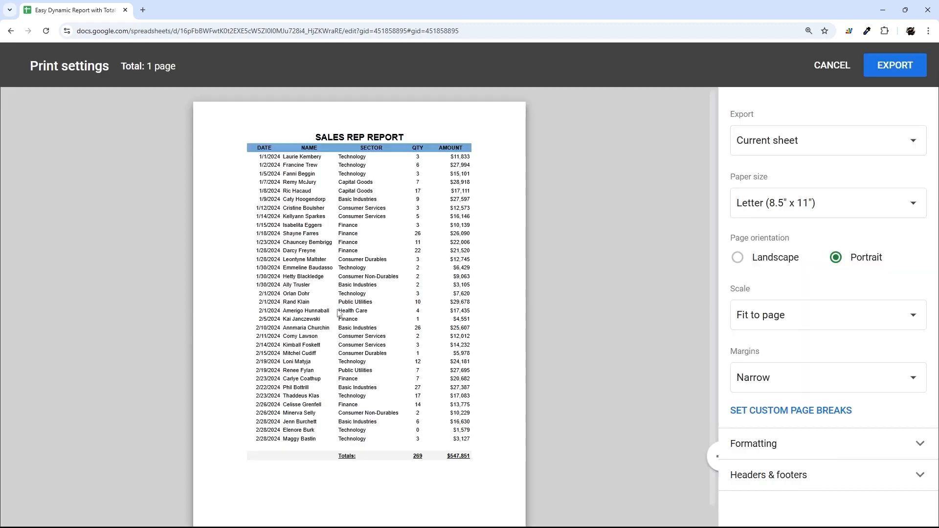
pyautogui.click(356, 305)
pyautogui.click(827, 67)
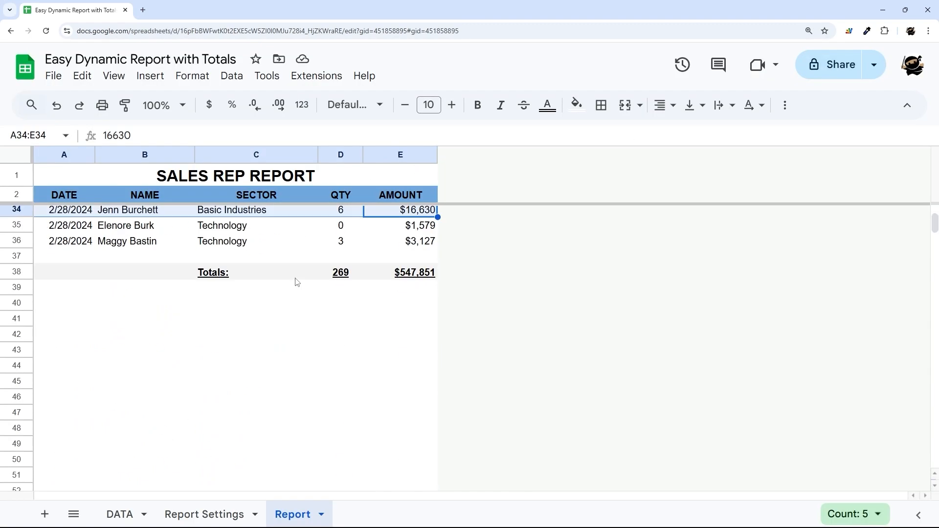
# Reopen the totals row's conditional formatting rule from cell C38 and add another rule for the range A3:E1001.
pyautogui.scroll(8, 293, 298)
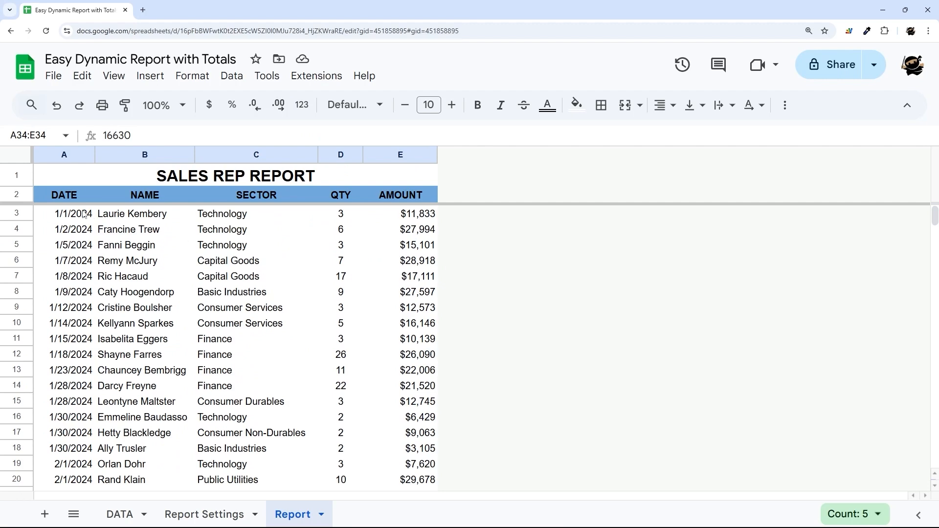
pyautogui.scroll(-10, 250, 280)
pyautogui.click(249, 274)
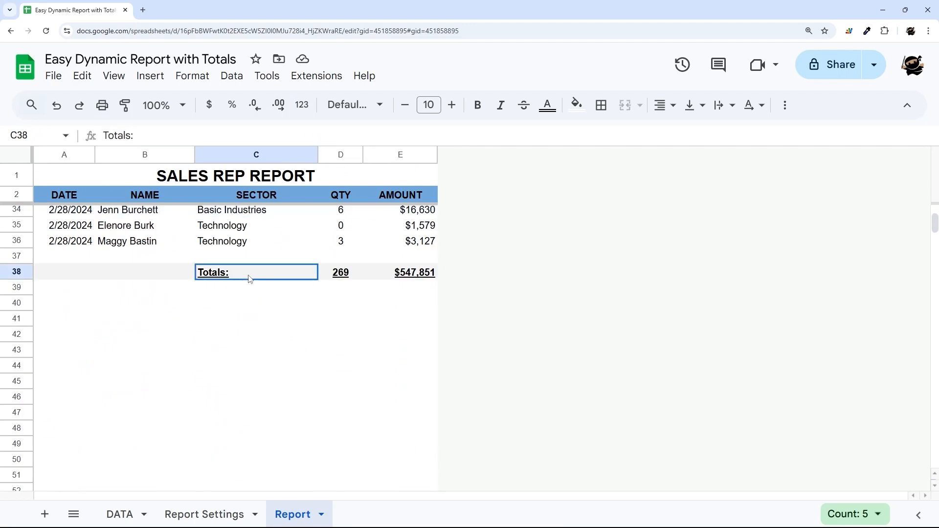
pyautogui.scroll(10, 203, 370)
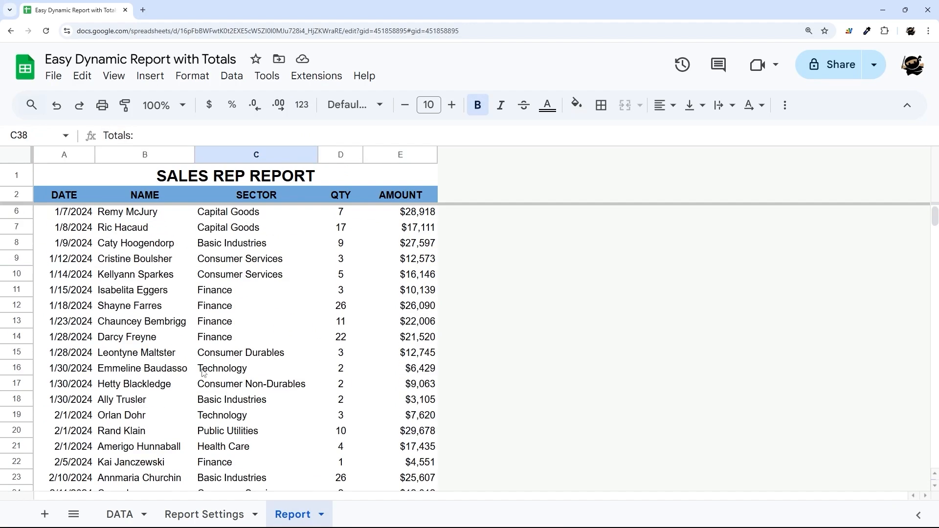
pyautogui.click(192, 75)
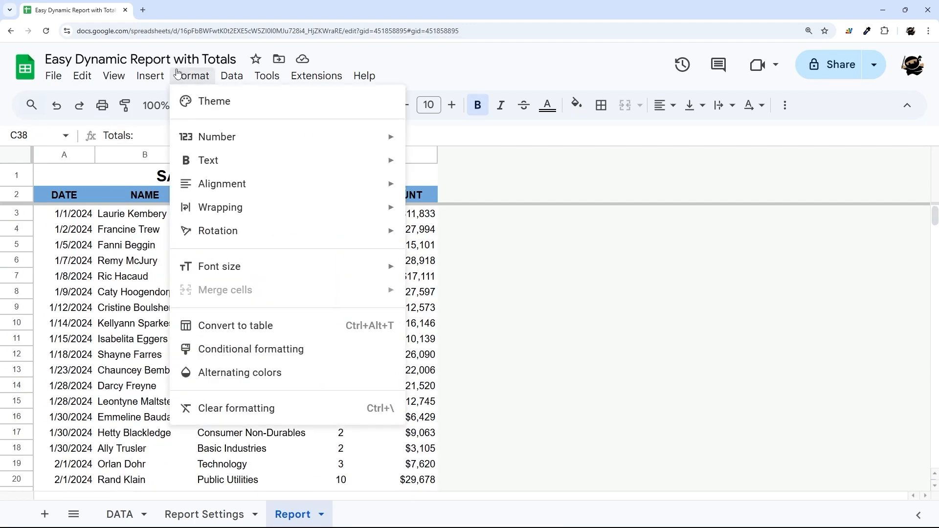
pyautogui.click(222, 349)
pyautogui.click(812, 170)
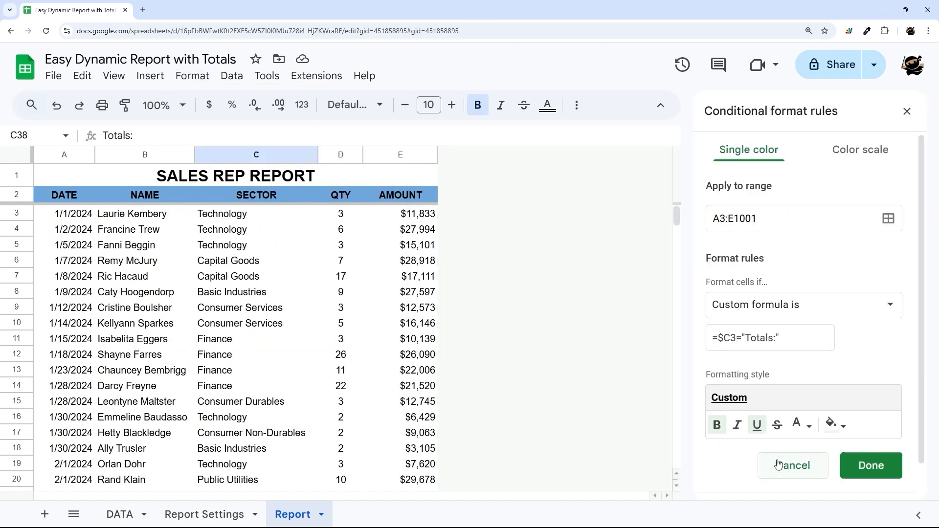
pyautogui.scroll(-1, 789, 260)
pyautogui.scroll(-2, 789, 261)
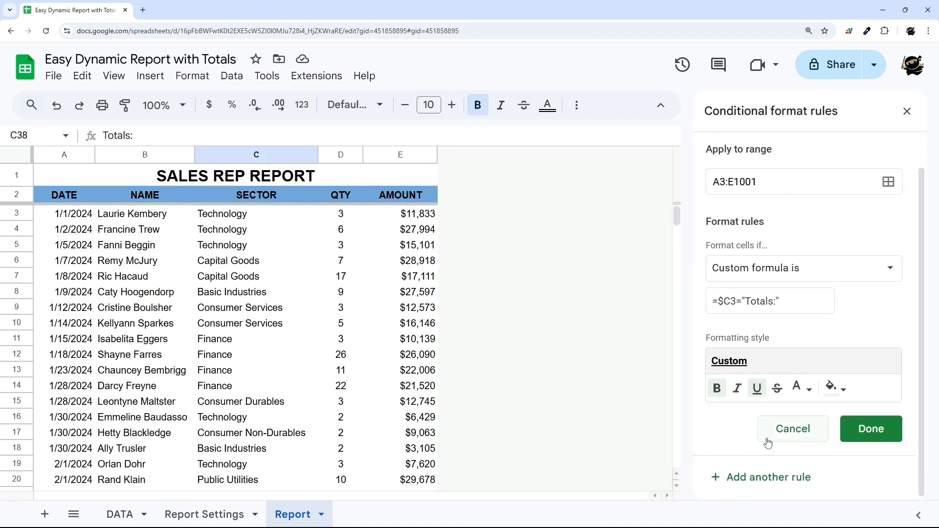
pyautogui.click(739, 477)
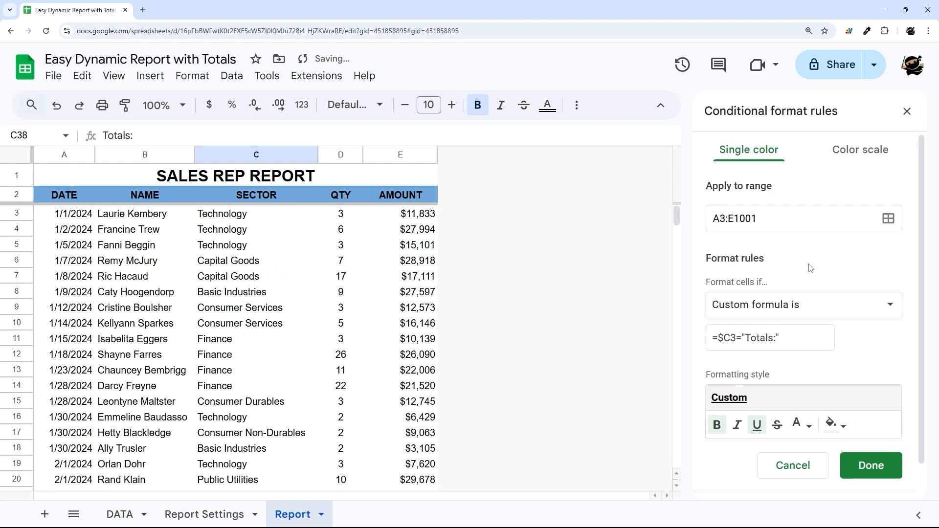
# Remove the underline and bold from the new rule's formatting style.
pyautogui.scroll(-2, 811, 266)
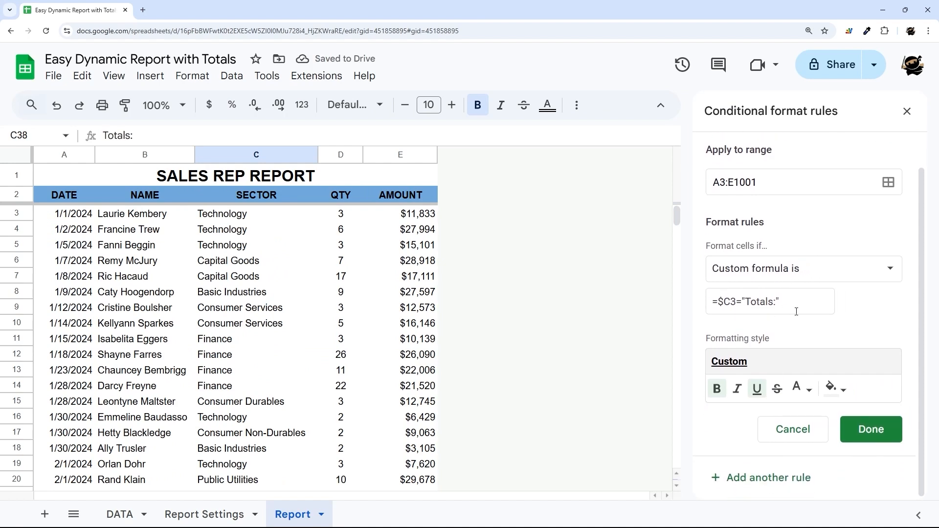
pyautogui.click(757, 389)
pyautogui.click(717, 388)
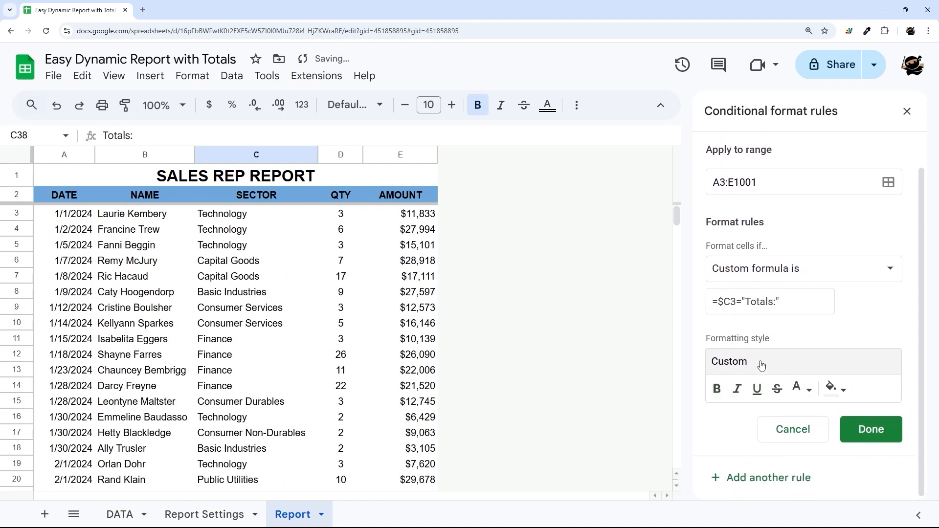
# Replace the new rule's custom formula with =$A3<>"" and check the shading of the report's data rows.
pyautogui.scroll(-8, 301, 295)
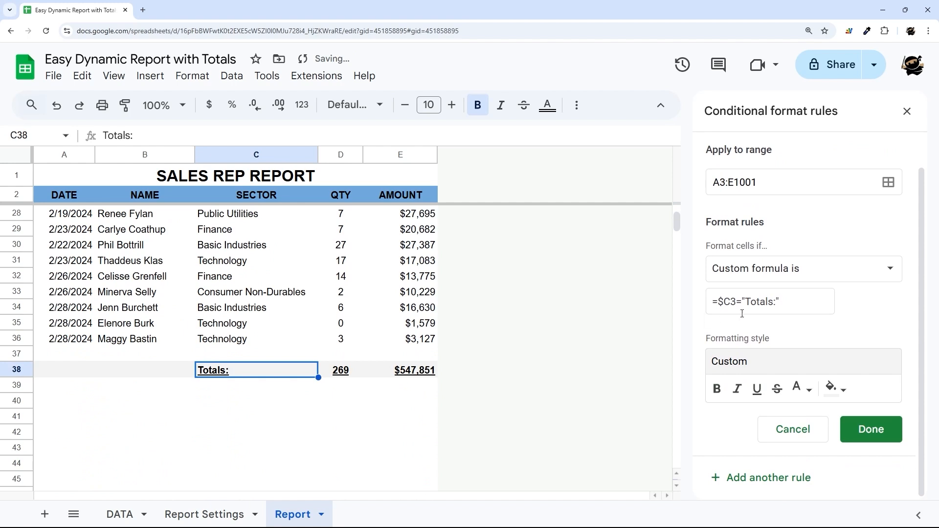
pyautogui.click(776, 301)
pyautogui.moveTo(776, 301); pyautogui.dragTo(699, 305)
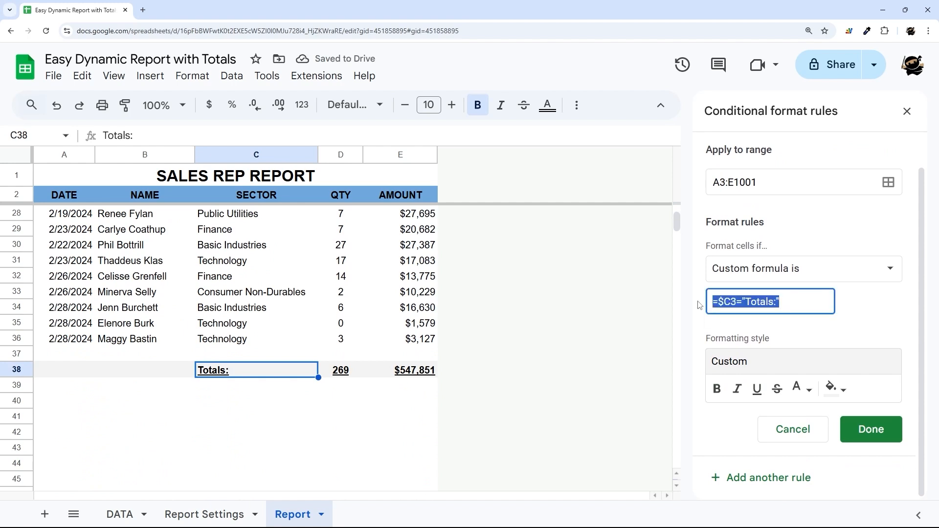
pyautogui.write('=$A')
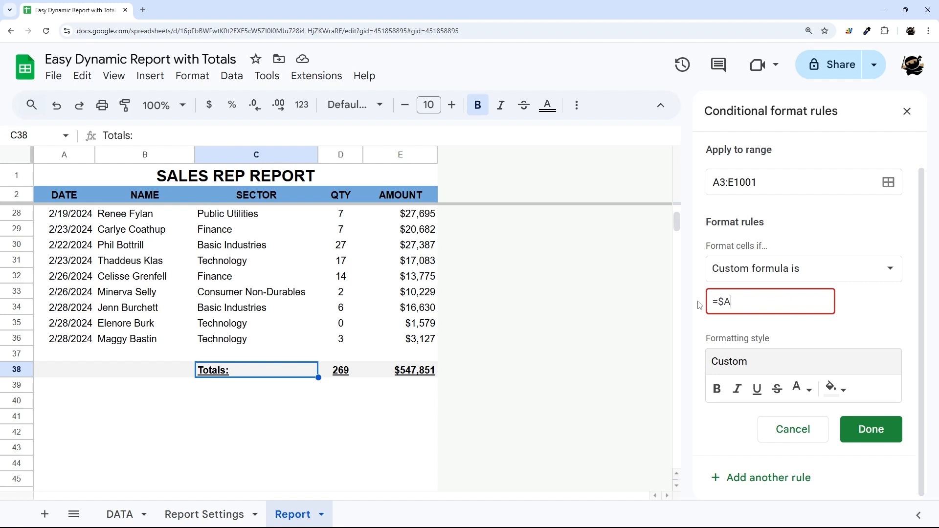
pyautogui.write('3=')
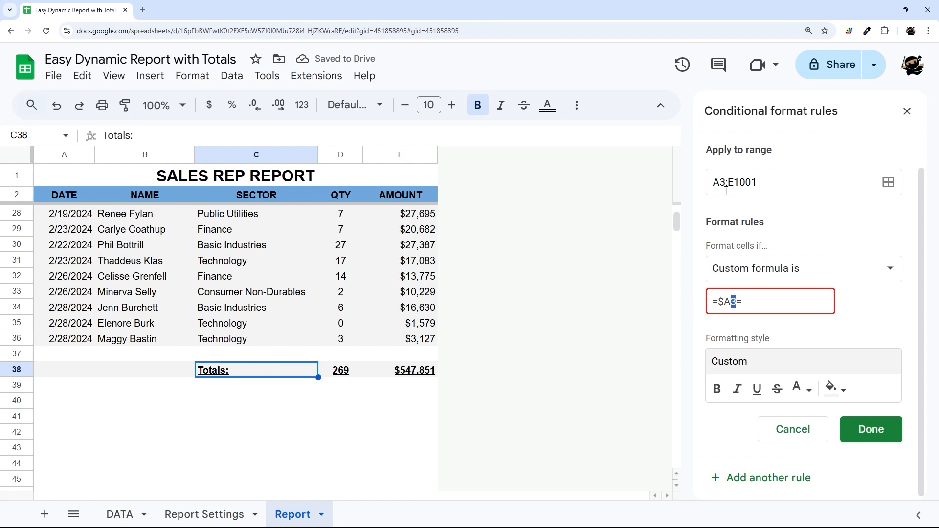
pyautogui.moveTo(727, 189); pyautogui.dragTo(721, 181)
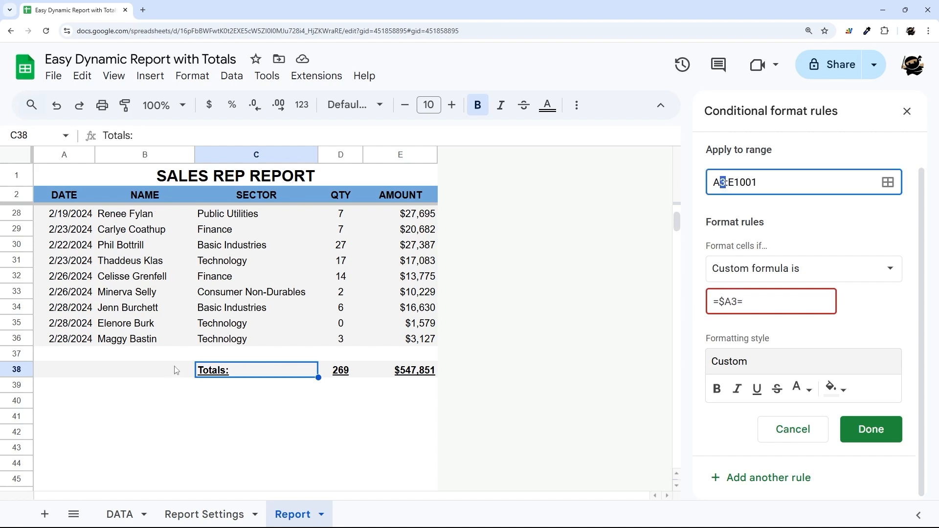
pyautogui.click(774, 307)
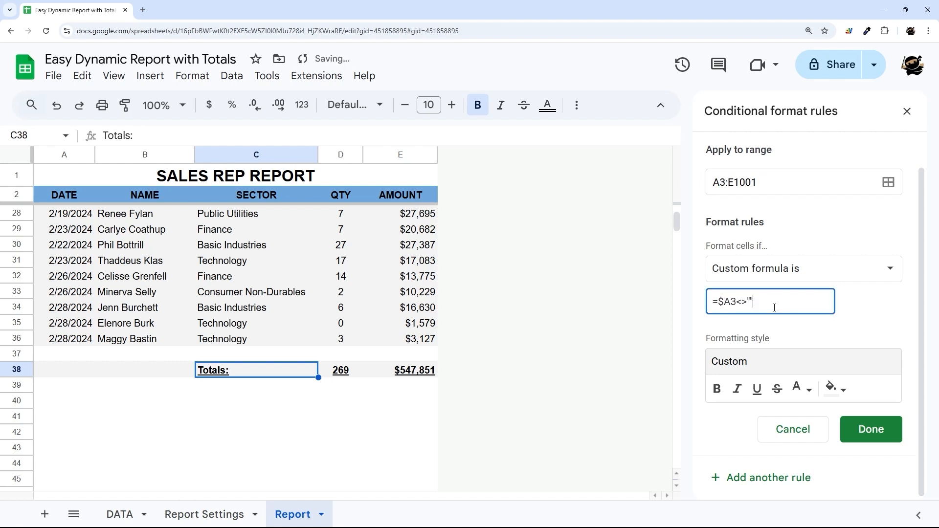
pyautogui.scroll(8, 479, 339)
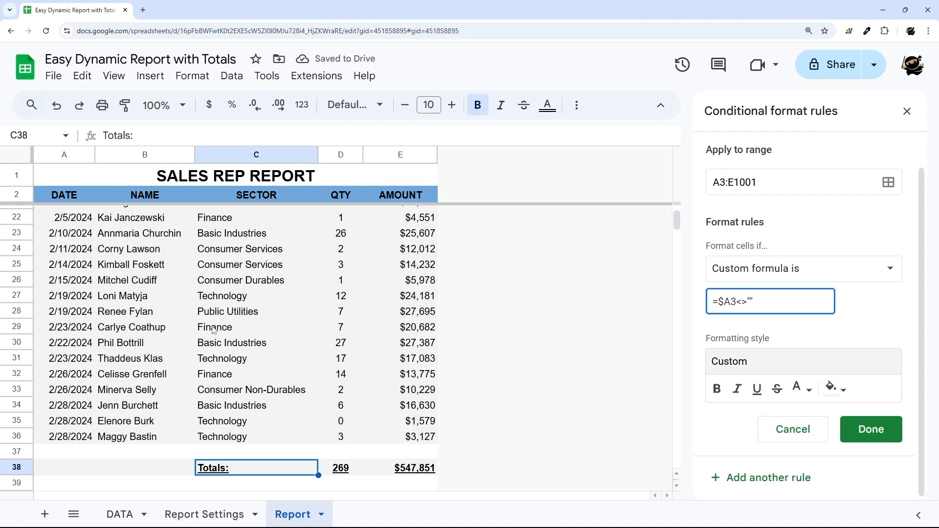
# Extend the data rows' conditional formatting formula to =AND($A3<>"",iseven(row($A3))) for alternating shading and save the rule.
pyautogui.scroll(-11, 179, 277)
pyautogui.scroll(10, 178, 278)
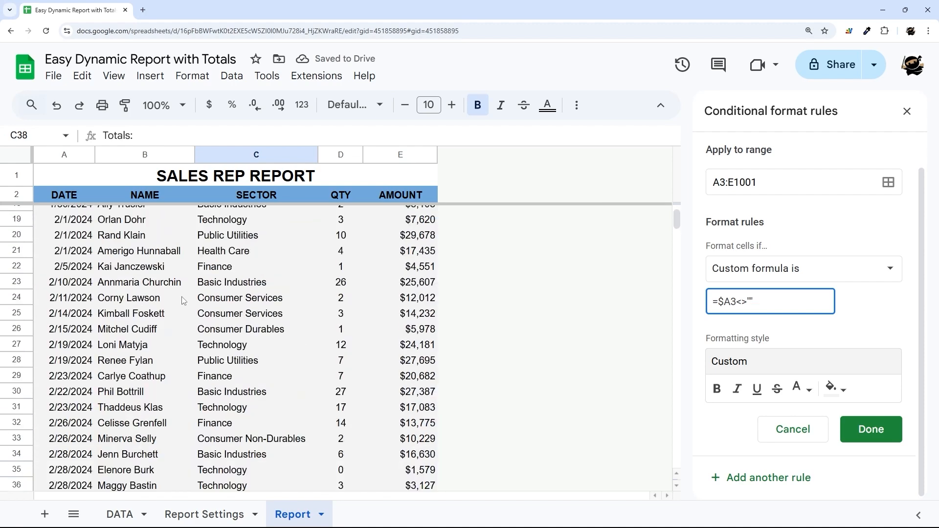
pyautogui.click(720, 302)
pyautogui.write('AND(')
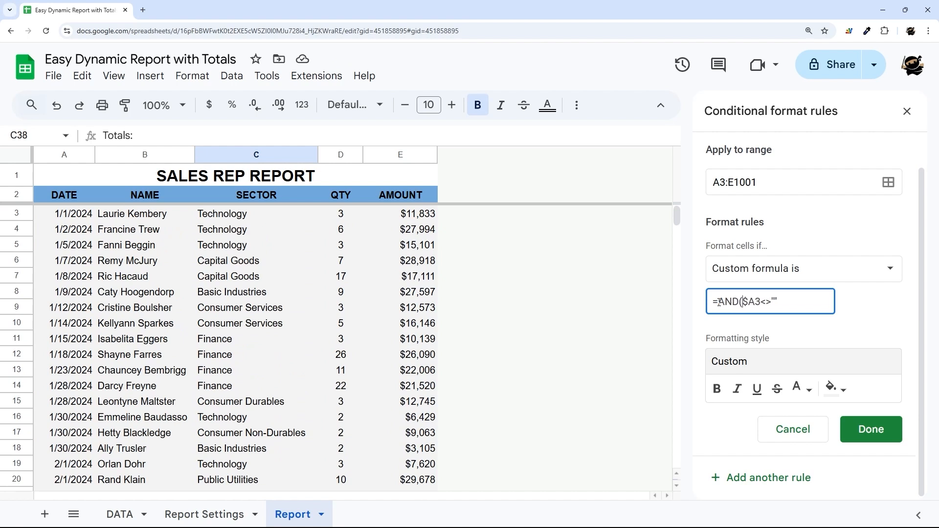
pyautogui.press('End')
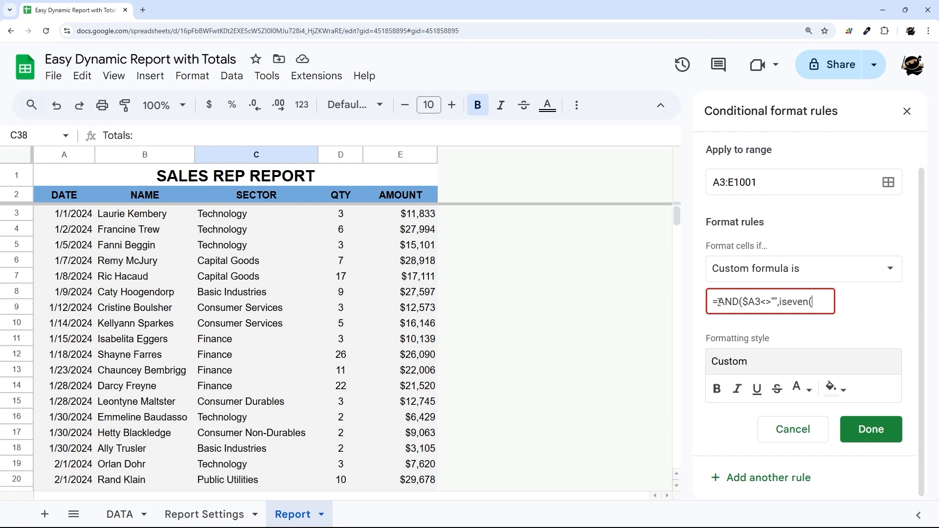
pyautogui.write(',iseven(row($A')
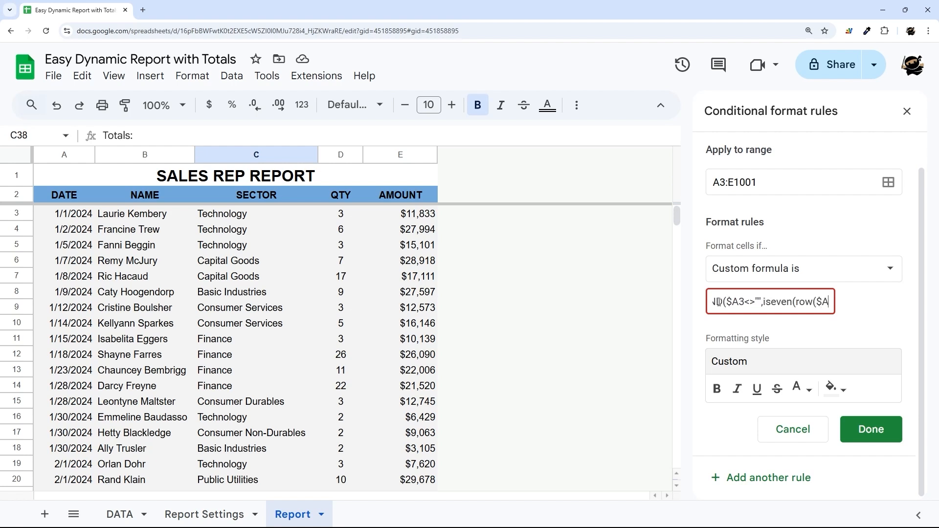
pyautogui.write('3)))')
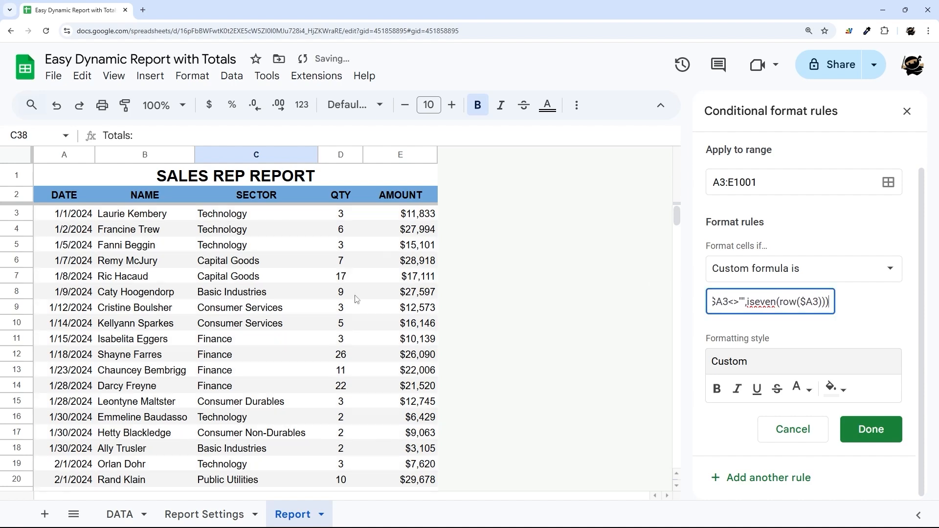
pyautogui.scroll(-9, 291, 315)
pyautogui.scroll(5, 292, 315)
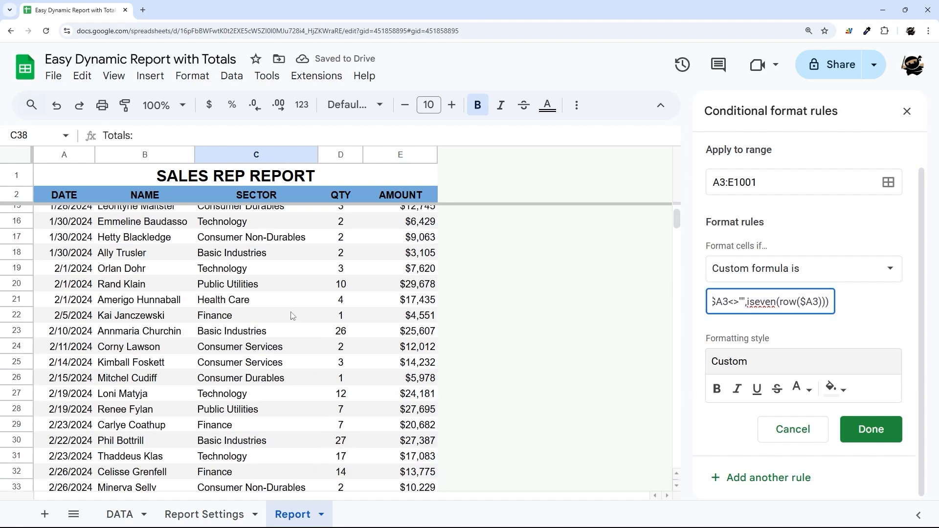
pyautogui.scroll(4, 292, 315)
pyautogui.click(869, 429)
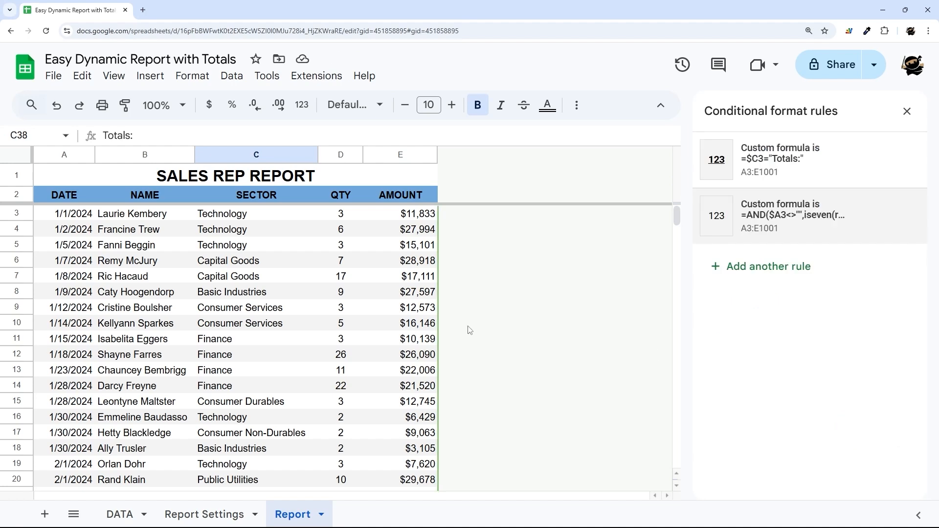
# Check the PDF export preview of the report with alternating row shading and leave without exporting.
pyautogui.scroll(-7, 337, 308)
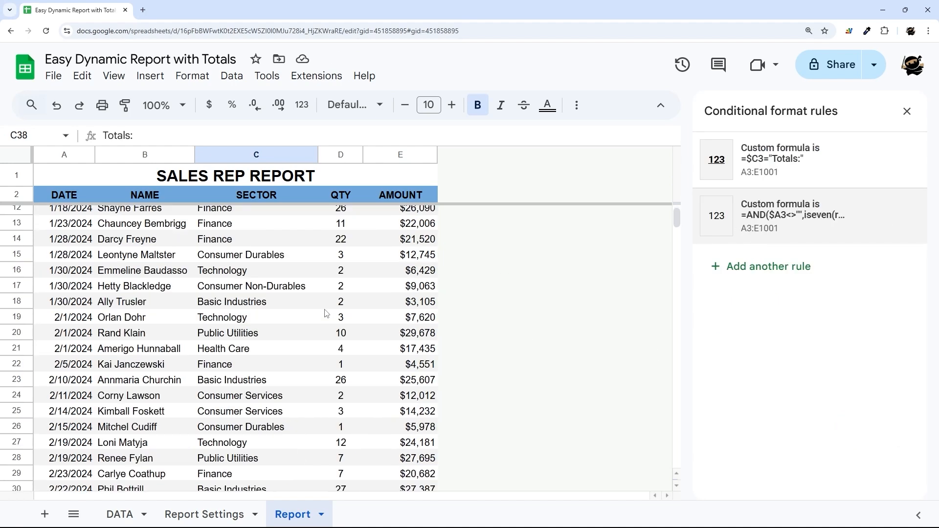
pyautogui.scroll(-2, 328, 313)
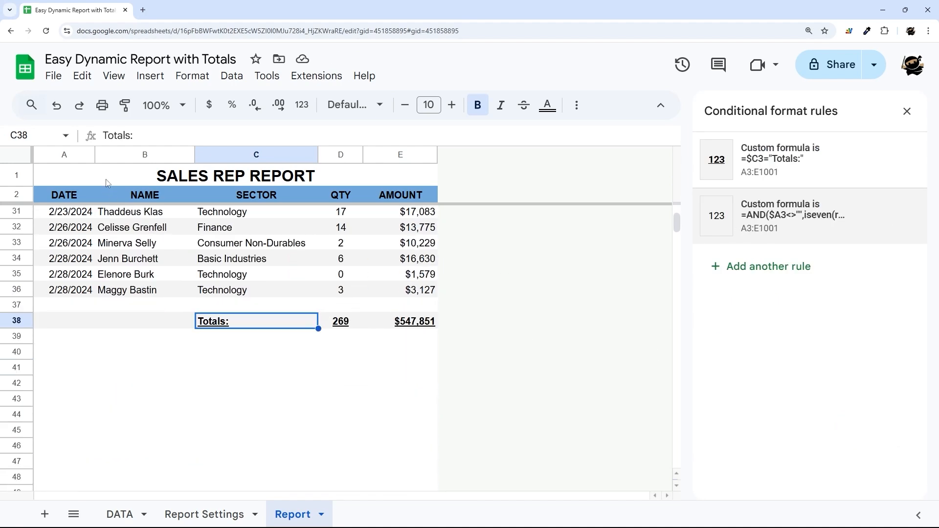
pyautogui.click(53, 75)
pyautogui.moveTo(92, 254)
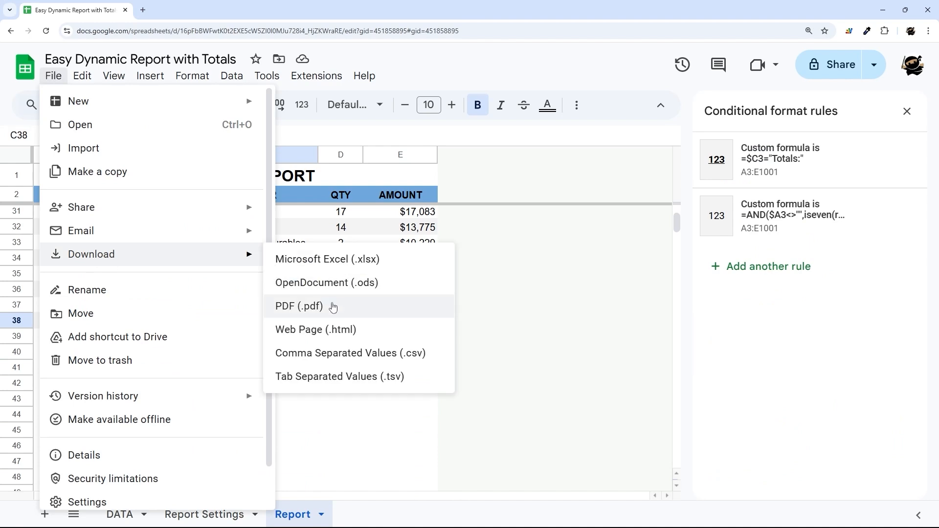
pyautogui.click(333, 306)
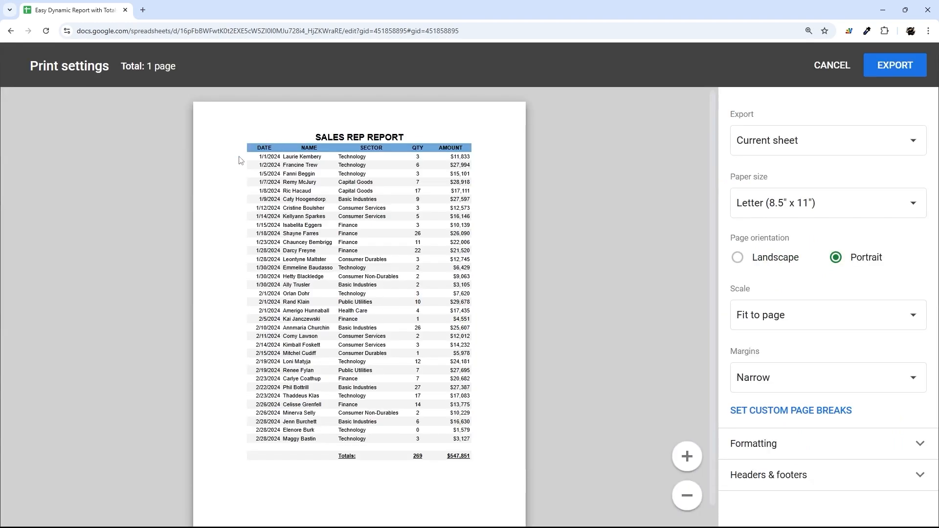
pyautogui.click(831, 67)
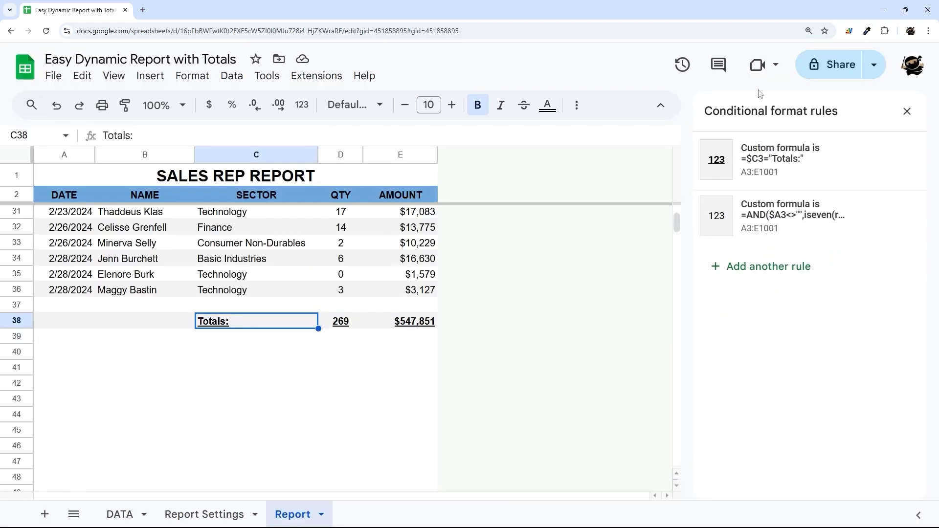
# Apply a custom month/day/two-digit-year date format, as in 8/5/30, to column A of the report.
pyautogui.scroll(4, 176, 268)
pyautogui.click(64, 155)
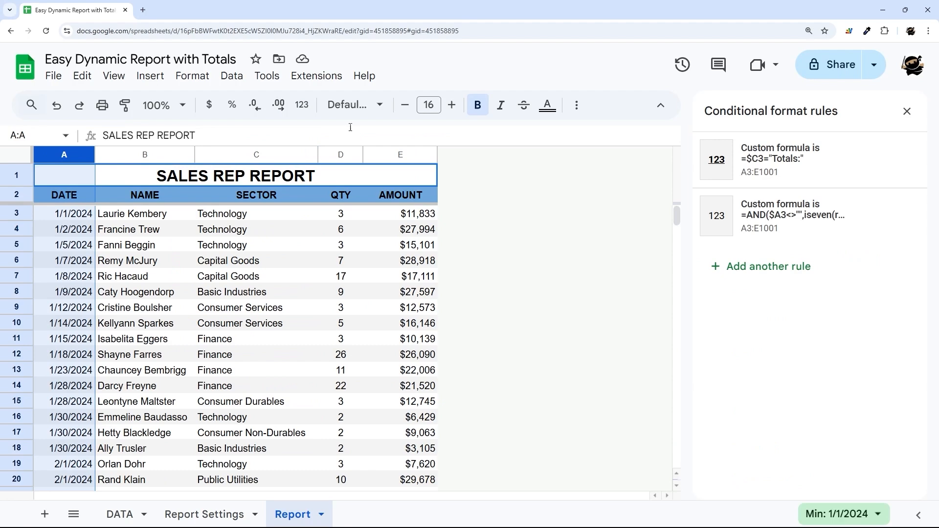
pyautogui.click(302, 109)
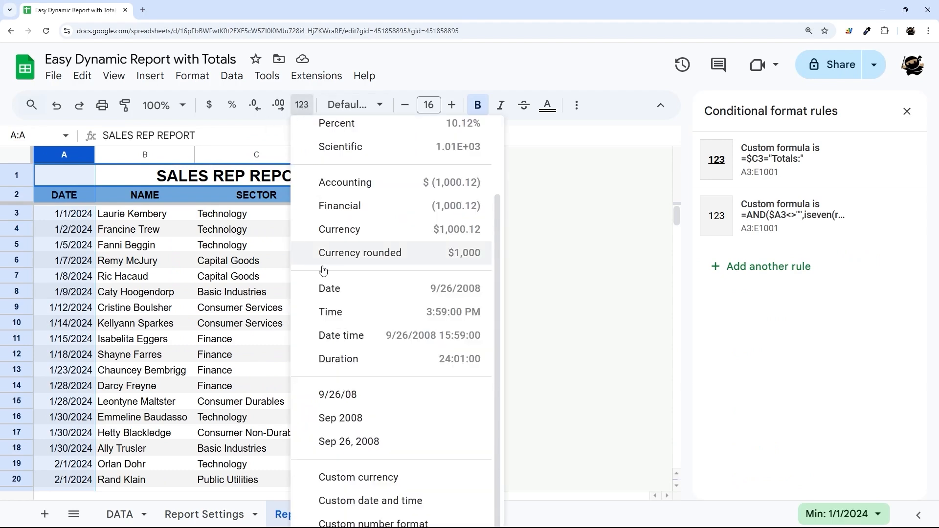
pyautogui.click(379, 501)
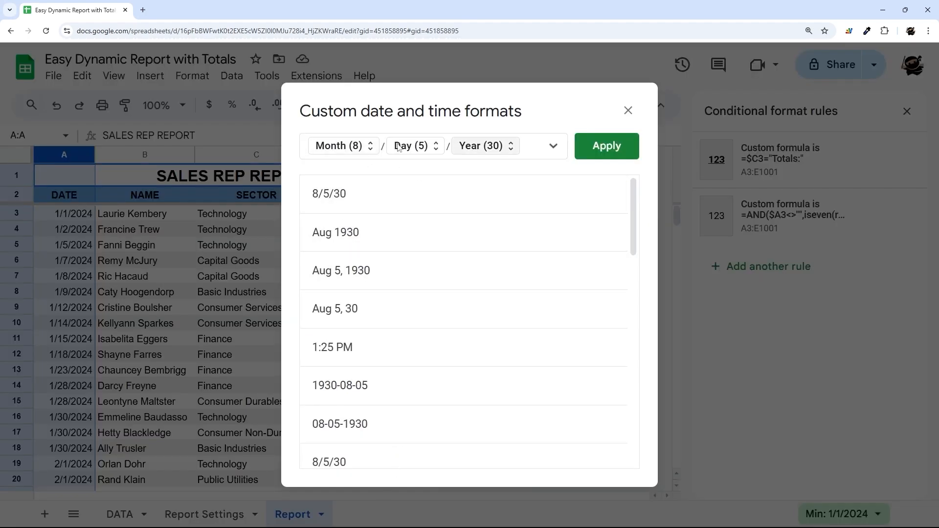
pyautogui.click(598, 147)
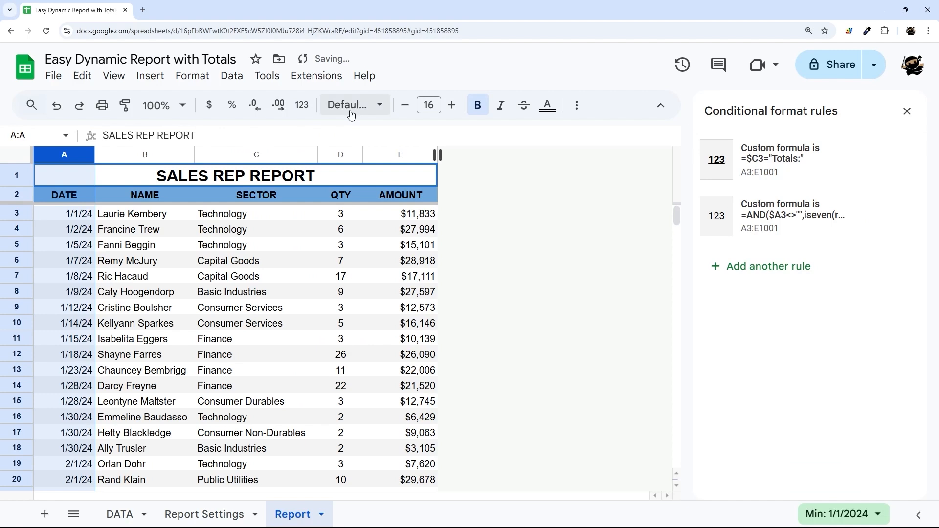
# Center the contents of column A horizontally and close the conditional formatting rules.
pyautogui.click(577, 105)
pyautogui.click(329, 134)
pyautogui.click(352, 159)
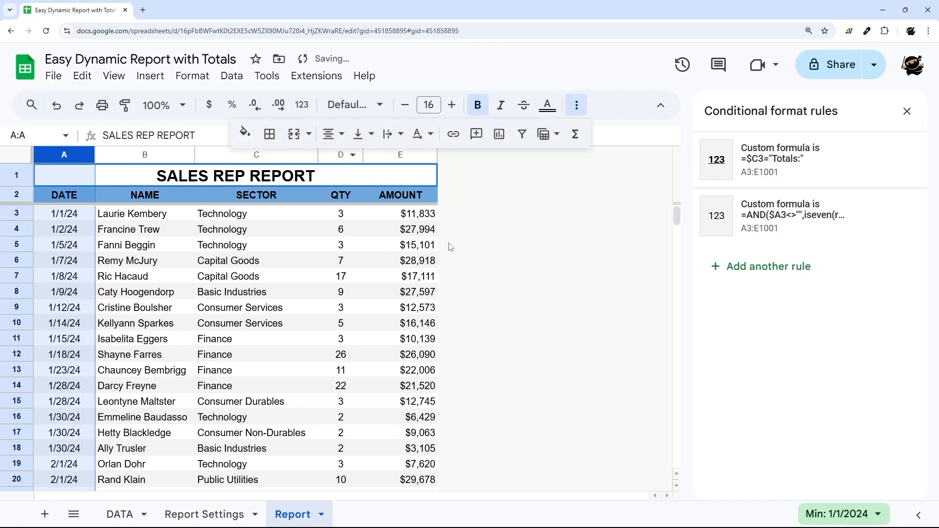
pyautogui.click(432, 245)
pyautogui.click(906, 111)
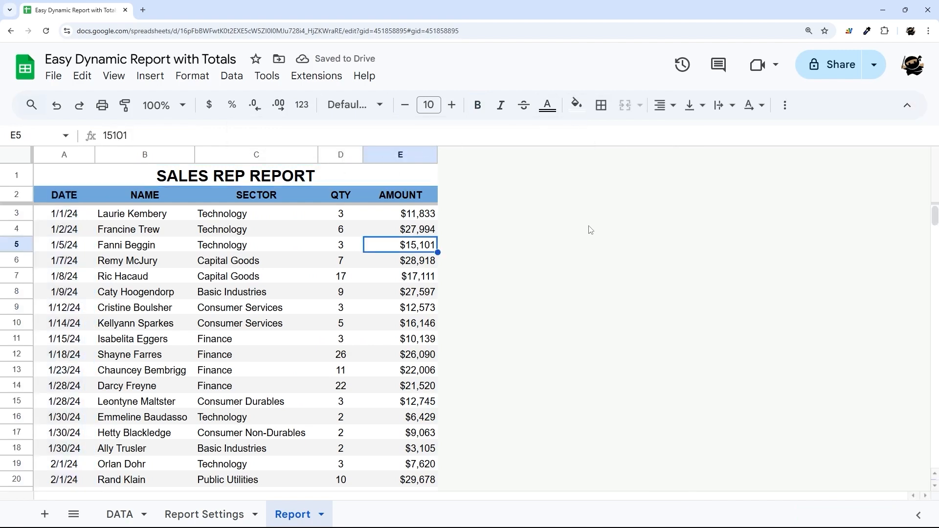
# Narrow the QTY column D and the AMOUNT column E slightly.
pyautogui.moveTo(363, 154); pyautogui.dragTo(359, 155)
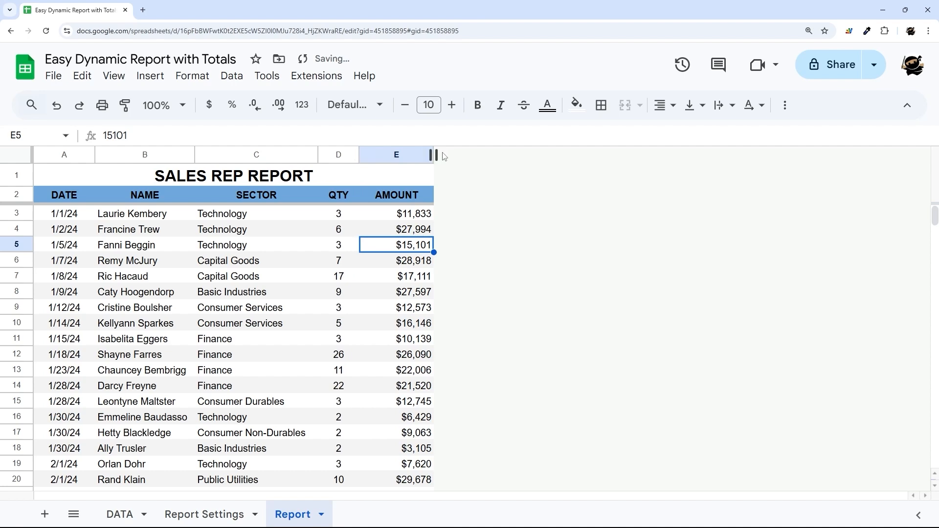
pyautogui.moveTo(434, 154); pyautogui.dragTo(427, 155)
pyautogui.scroll(-5, 318, 248)
pyautogui.scroll(5, 295, 241)
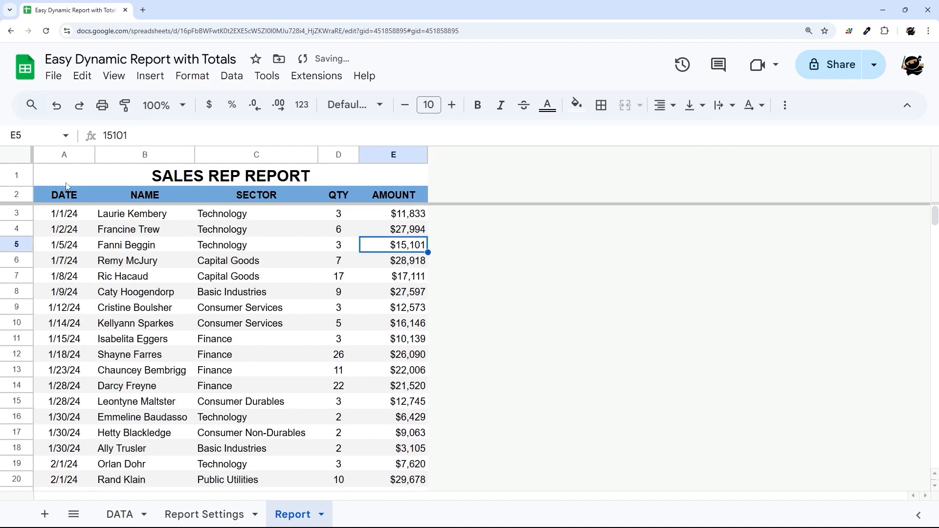
# Add thin white vertical borders between the header cells in A2:E2.
pyautogui.moveTo(64, 194); pyautogui.dragTo(401, 194)
pyautogui.click(607, 111)
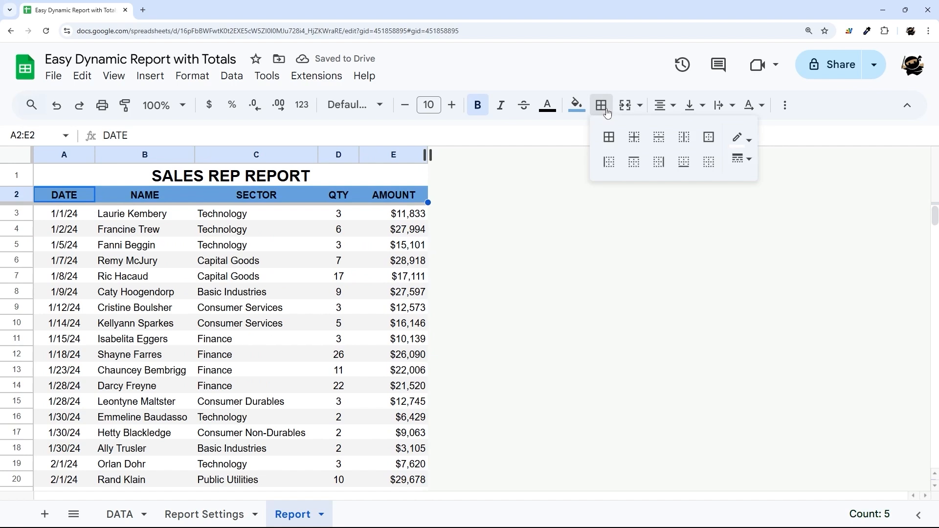
pyautogui.click(743, 140)
pyautogui.click(880, 184)
pyautogui.click(741, 159)
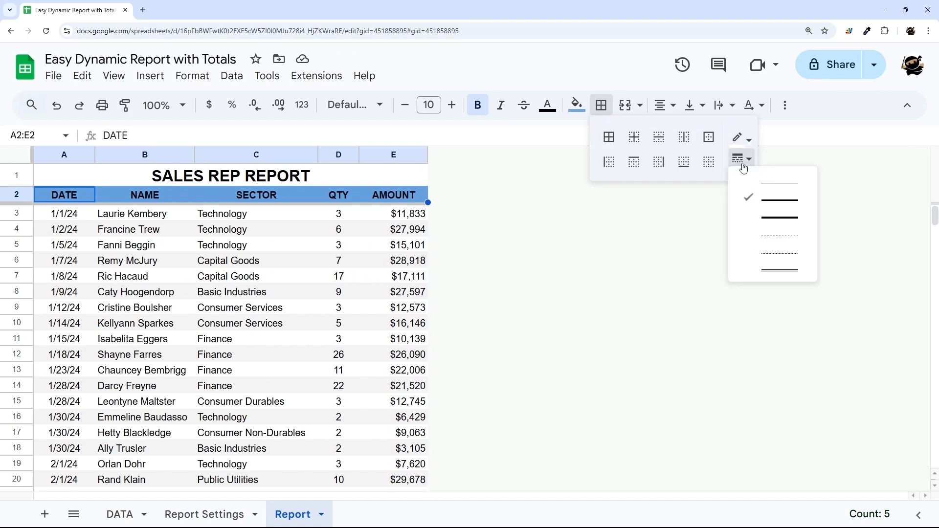
pyautogui.click(763, 177)
pyautogui.click(683, 136)
pyautogui.click(498, 221)
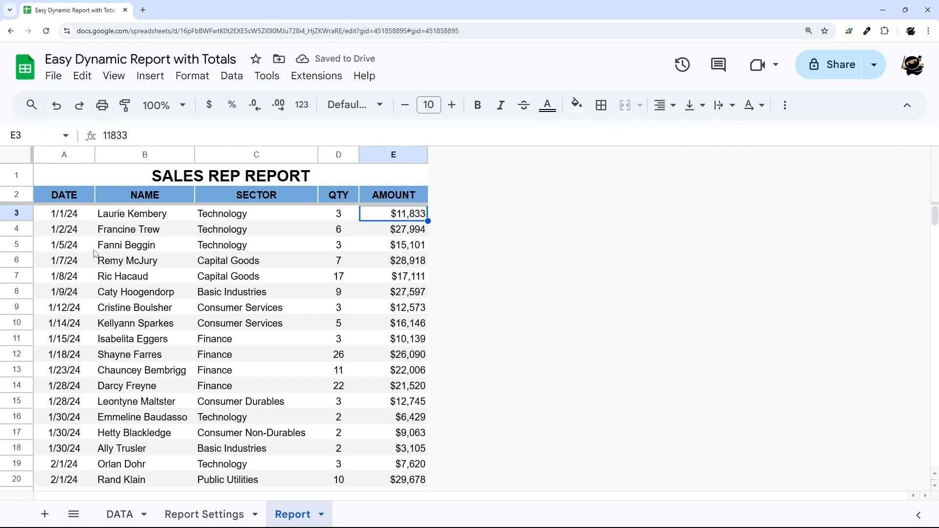
pyautogui.moveTo(64, 223); pyautogui.dragTo(382, 453)
pyautogui.scroll(-4, 385, 404)
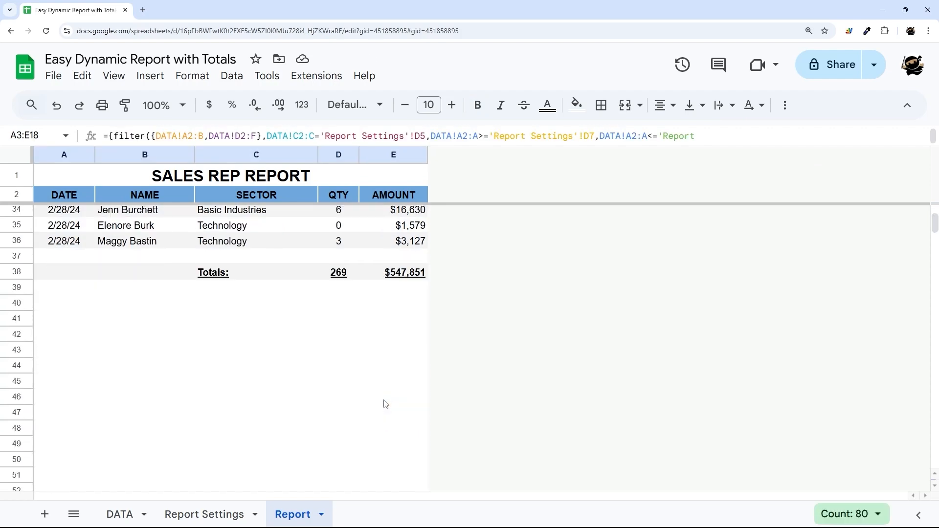
pyautogui.scroll(5, 293, 382)
pyautogui.scroll(-3, 254, 356)
# Change the fill in the totals row's conditional formatting rule to a gray darker than the data rows' shading and save the rule.
pyautogui.click(239, 375)
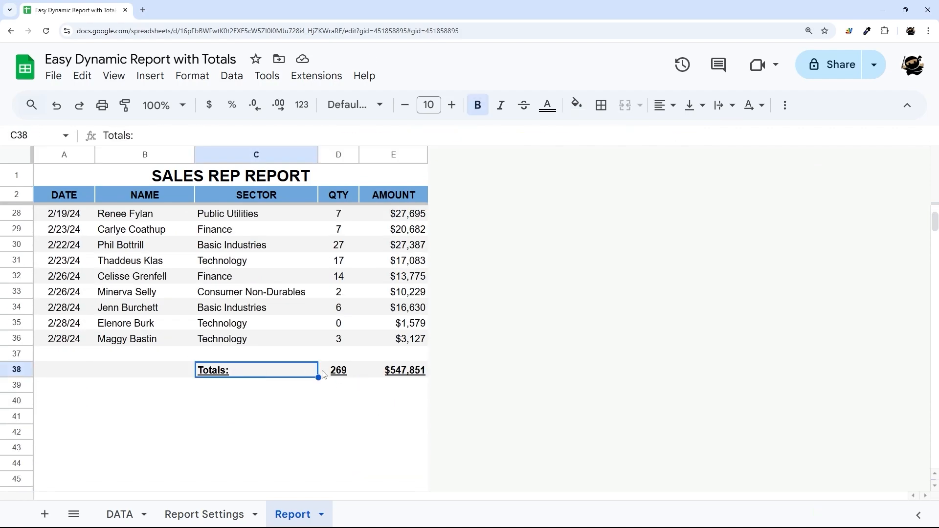
pyautogui.click(205, 305)
pyautogui.click(232, 370)
pyautogui.click(192, 75)
pyautogui.click(274, 347)
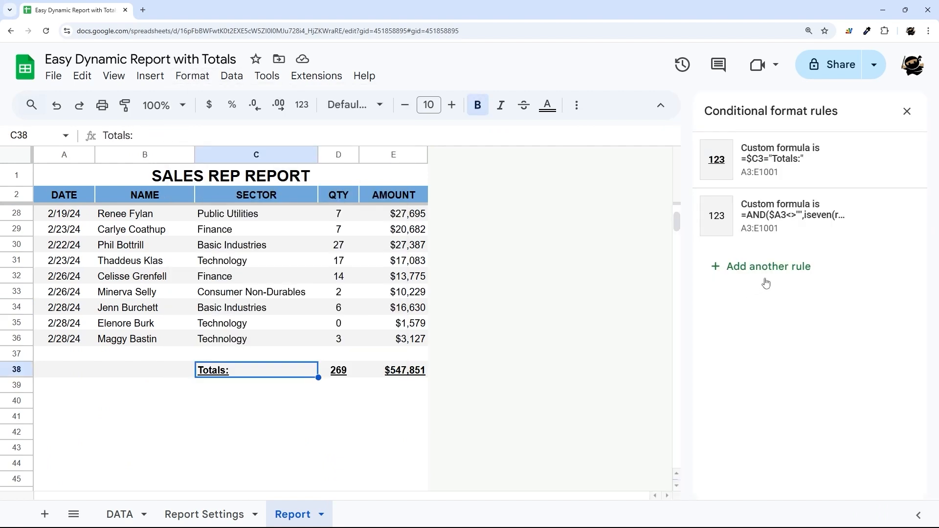
pyautogui.click(782, 160)
pyautogui.click(830, 426)
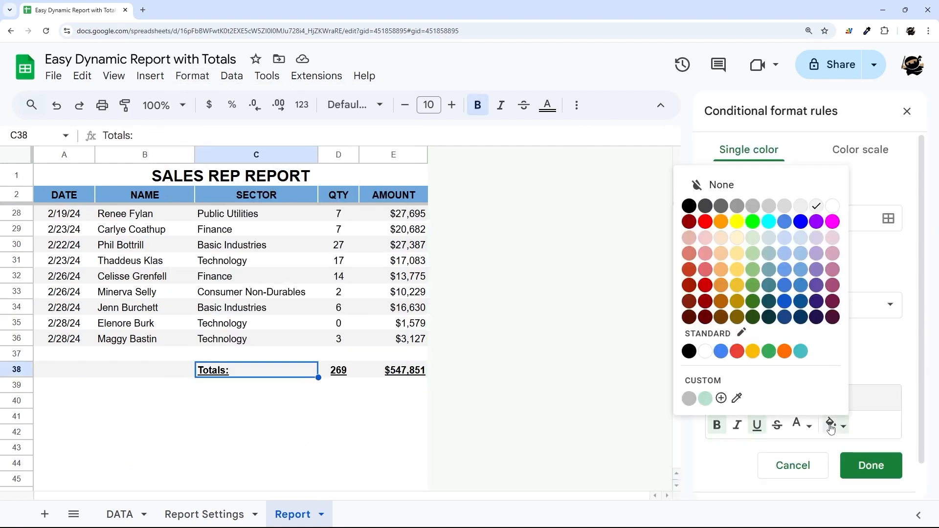
pyautogui.click(805, 208)
pyautogui.click(832, 424)
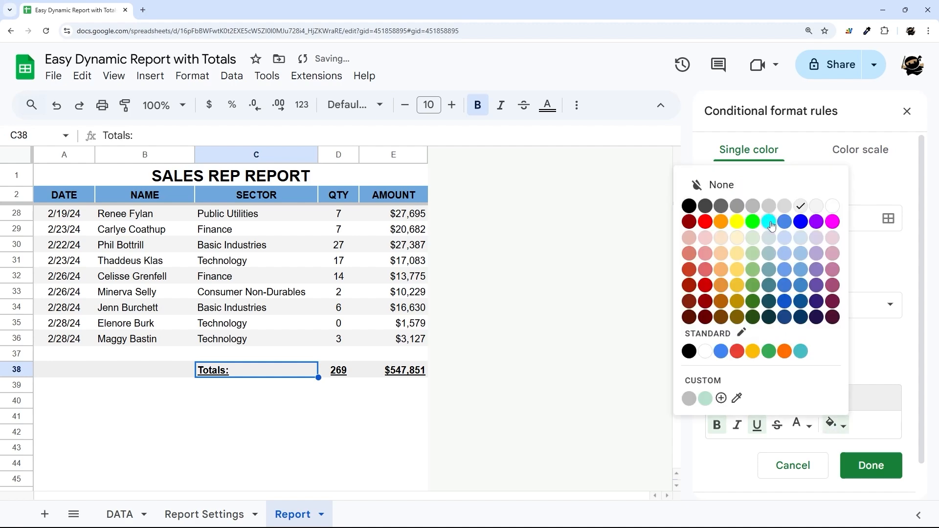
pyautogui.click(783, 210)
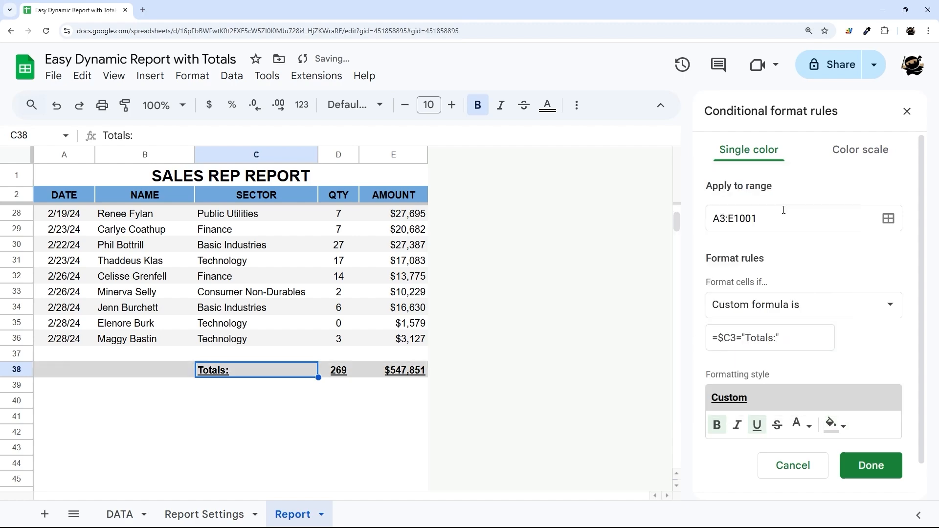
pyautogui.click(869, 470)
pyautogui.click(907, 111)
# Review the finished report from its header down to the totals row, examining the shading and borders.
pyautogui.press('Up')
pyautogui.press('Up')
pyautogui.press('Up')
pyautogui.press('Right')
pyautogui.press('Right')
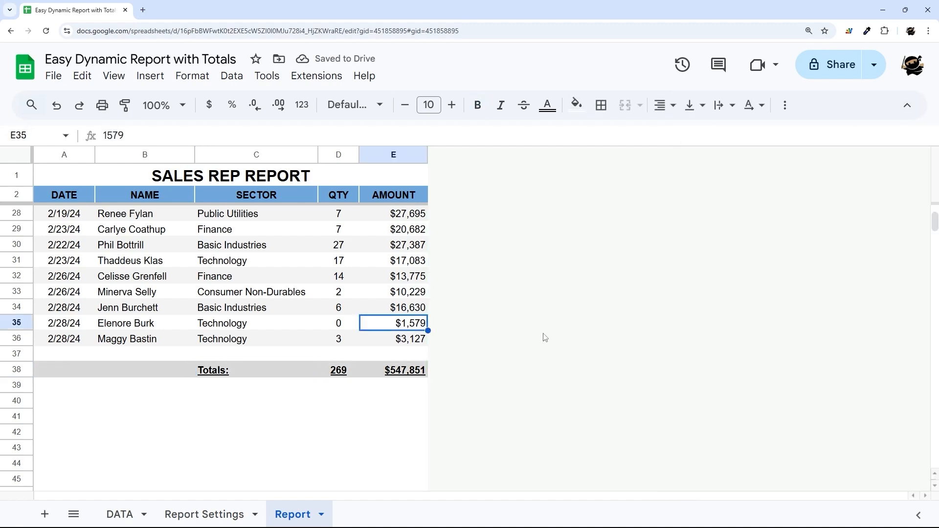
pyautogui.scroll(10, 545, 337)
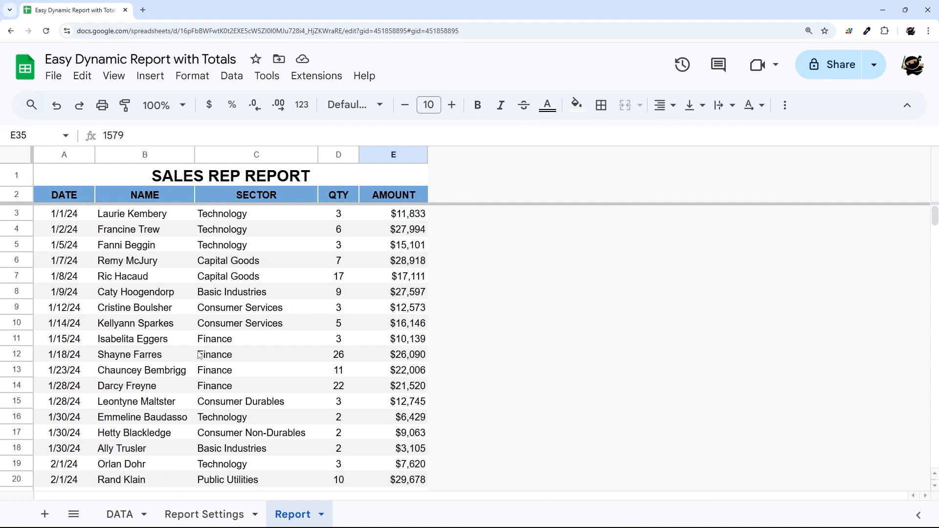
pyautogui.scroll(-6, 233, 349)
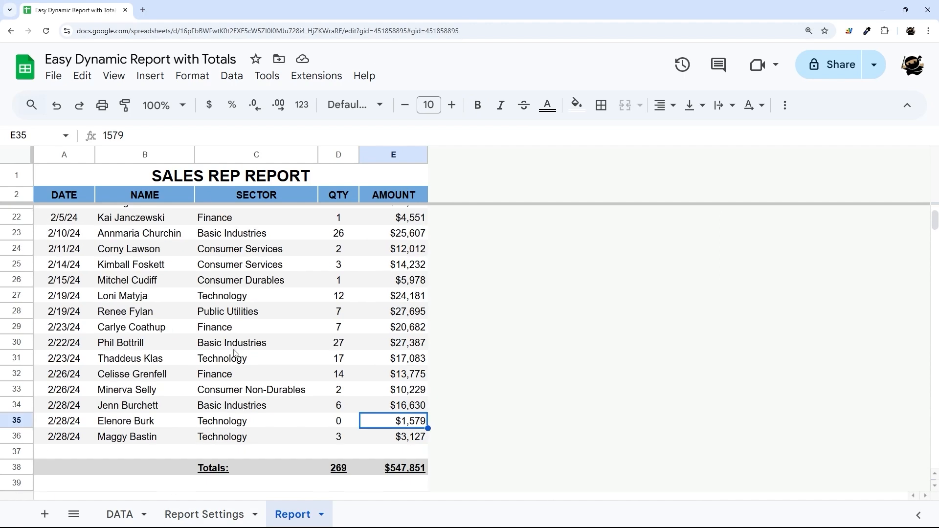
pyautogui.scroll(6, 234, 352)
# Clear the start date and end date labels and values in C7:D8 of the Report Settings sheet.
pyautogui.click(204, 514)
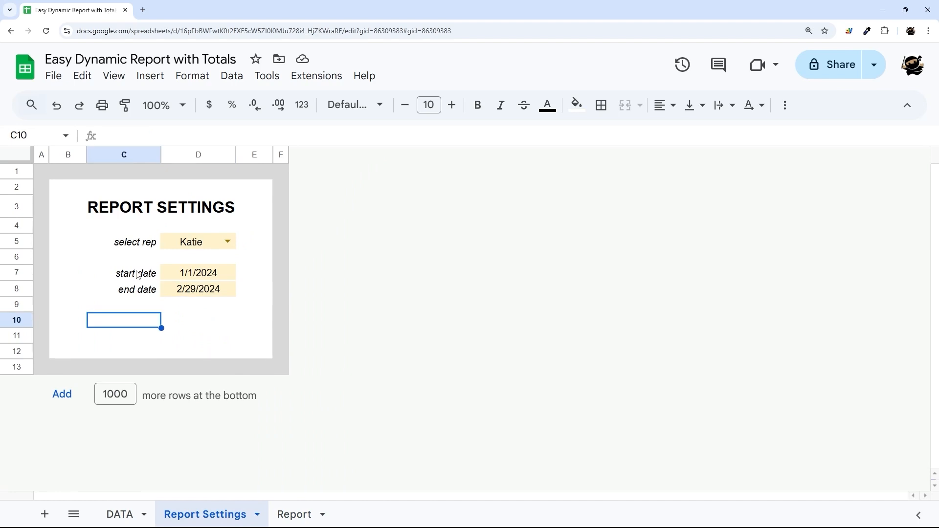
pyautogui.moveTo(131, 275); pyautogui.dragTo(209, 298)
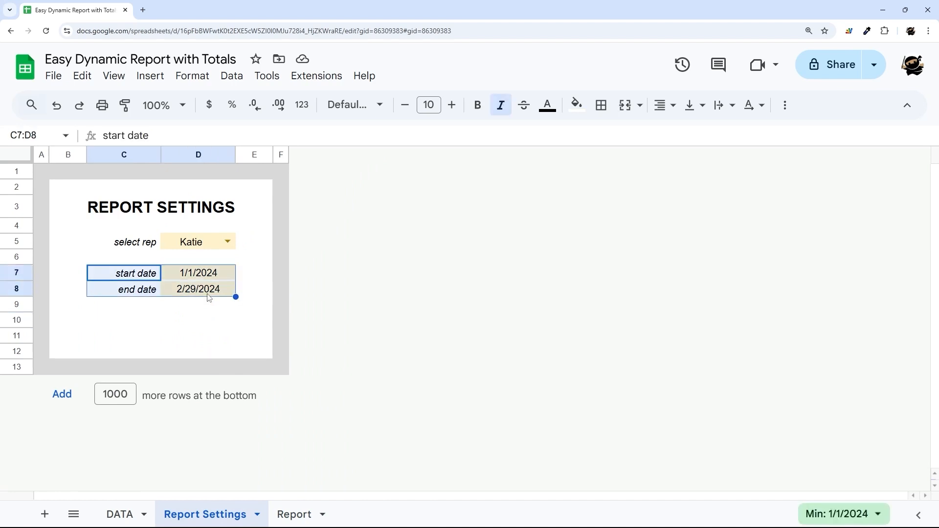
pyautogui.press('Delete')
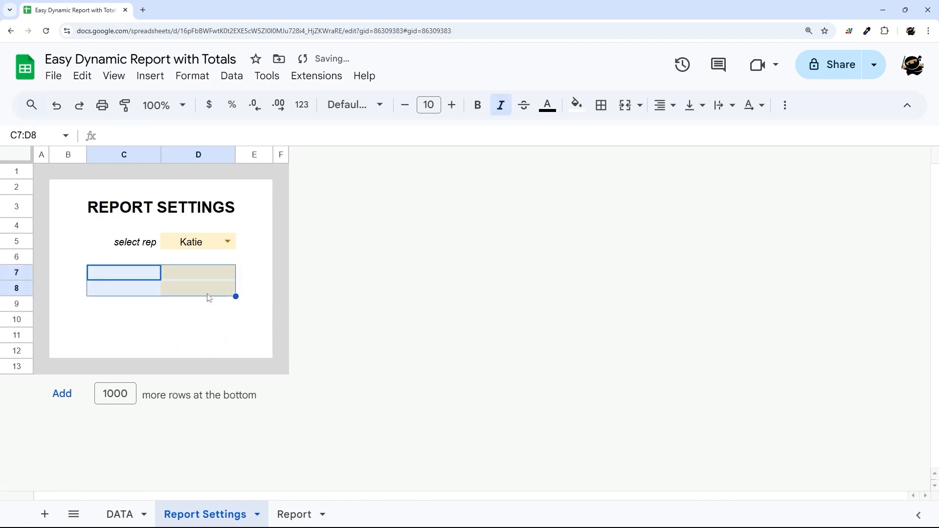
# Clear the formatting of C7:D8 on the Report Settings sheet and fill C8:D8 with light yellow.
pyautogui.click(192, 75)
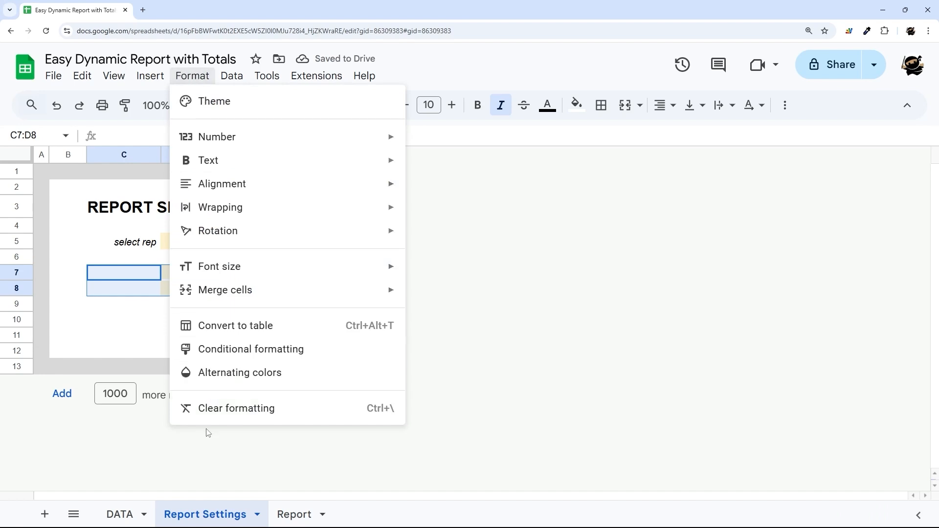
pyautogui.click(208, 408)
pyautogui.moveTo(151, 293); pyautogui.dragTo(193, 293)
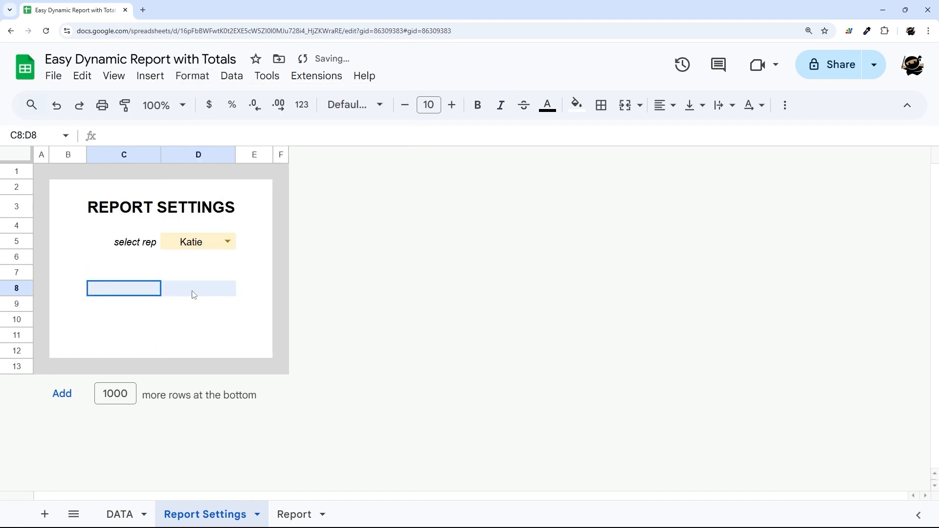
pyautogui.click(576, 105)
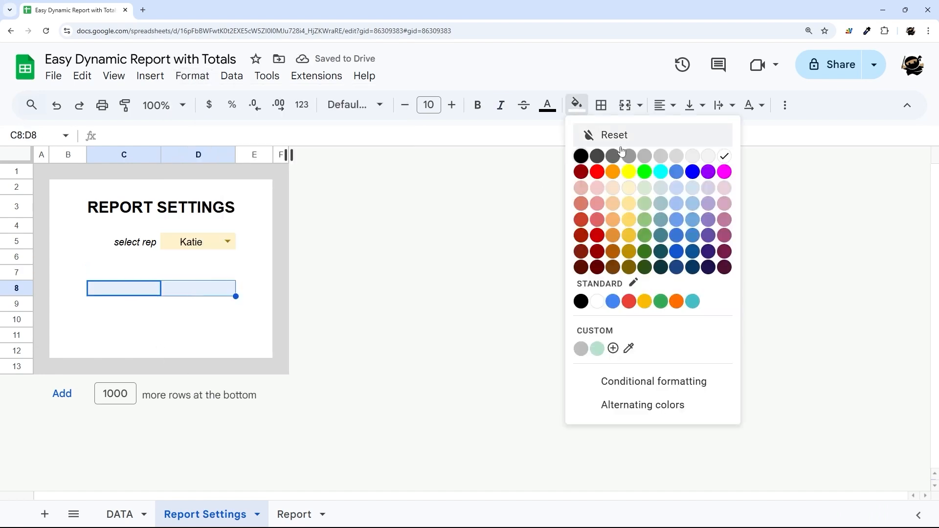
pyautogui.click(629, 188)
# Enter the label "select month" in cell C7.
pyautogui.click(134, 277)
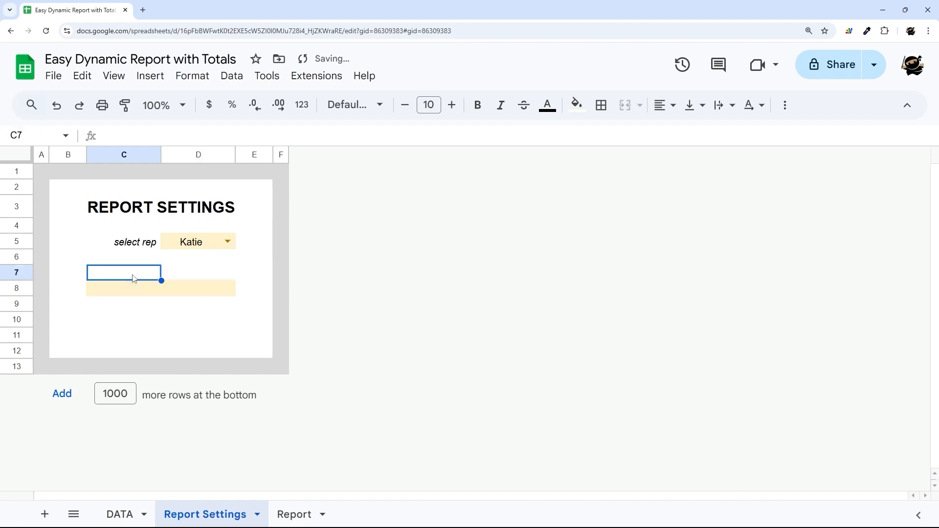
pyautogui.write('sekec')
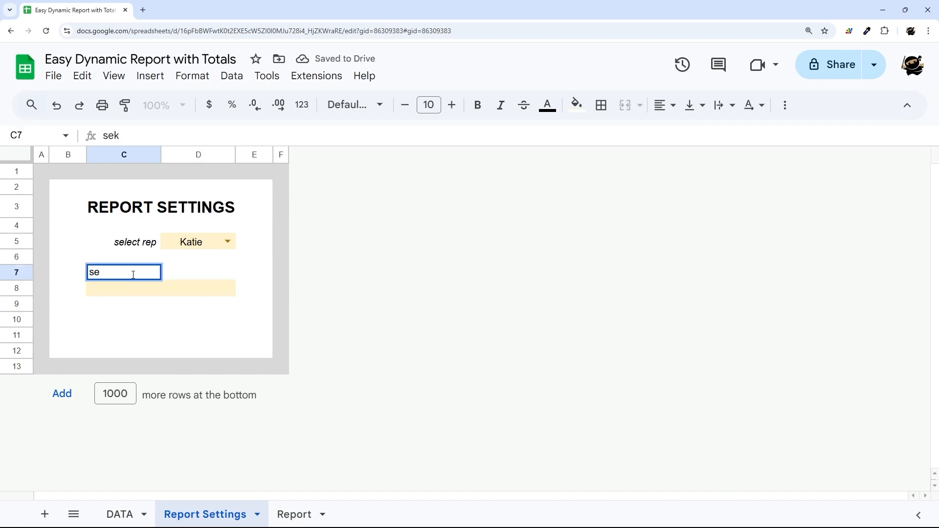
pyautogui.write('lect motn')
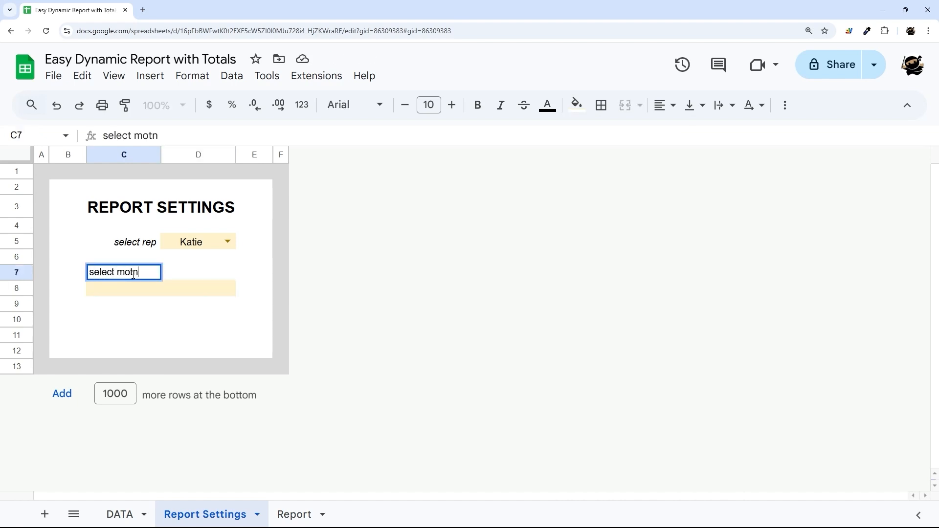
pyautogui.write('h')
pyautogui.press('BackSpace')
pyautogui.press('BackSpace')
pyautogui.press('BackSpace')
pyautogui.write('nth')
pyautogui.press('Tab')
# Try to enter a year label in cell D7 and dismiss the validation message.
pyautogui.write('e')
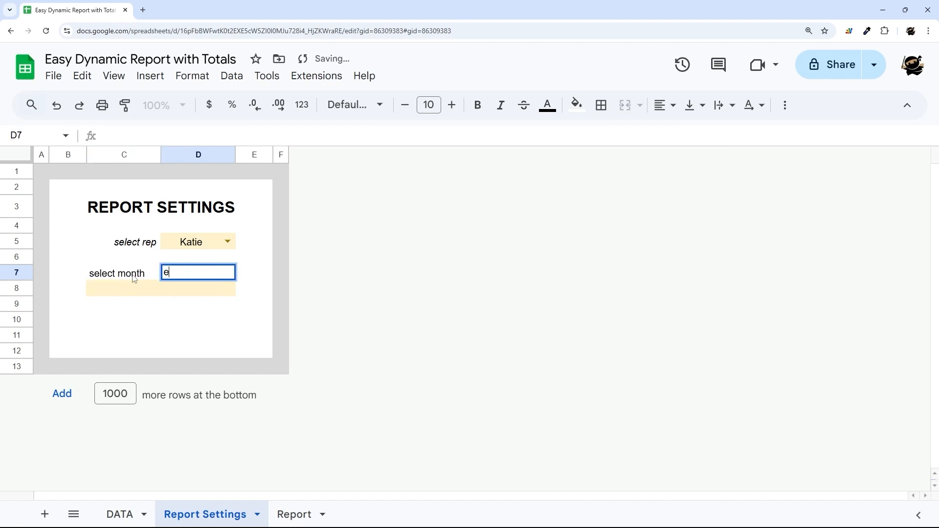
pyautogui.write('nter yea')
pyautogui.press('Return')
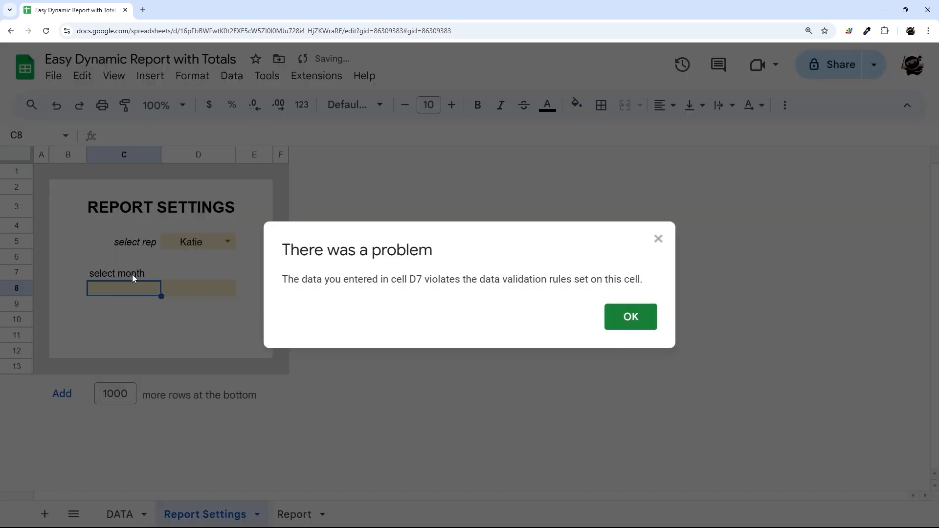
pyautogui.press('Return')
# Delete the "Date is valid" data validation rule from D7:D8.
pyautogui.click(198, 273)
pyautogui.click(192, 76)
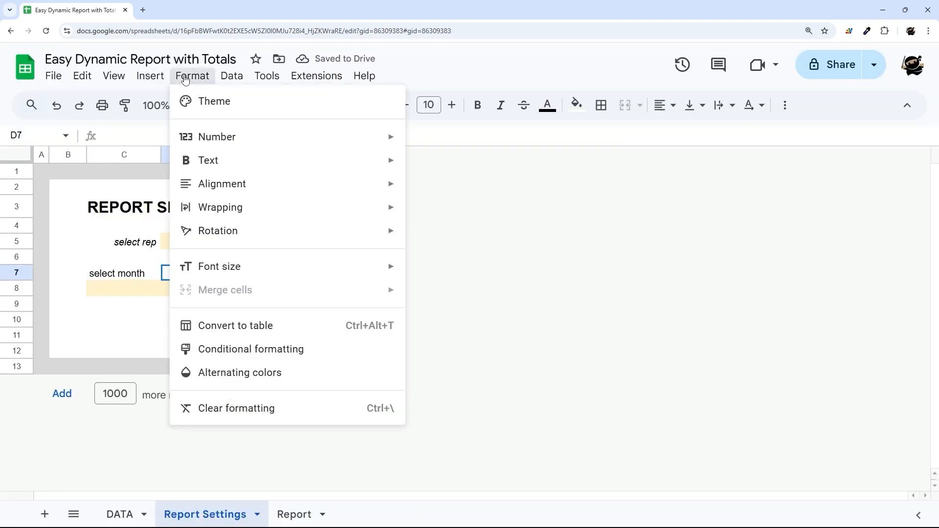
pyautogui.moveTo(231, 78)
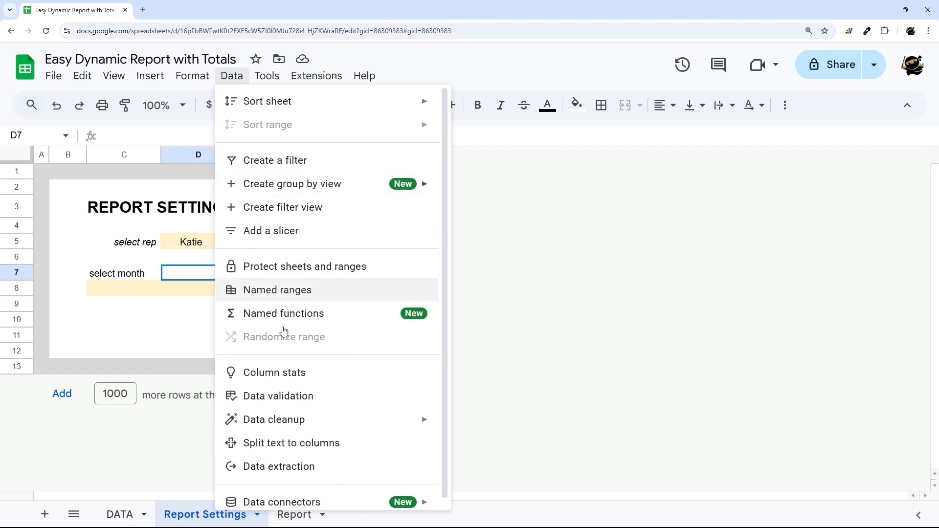
pyautogui.click(276, 396)
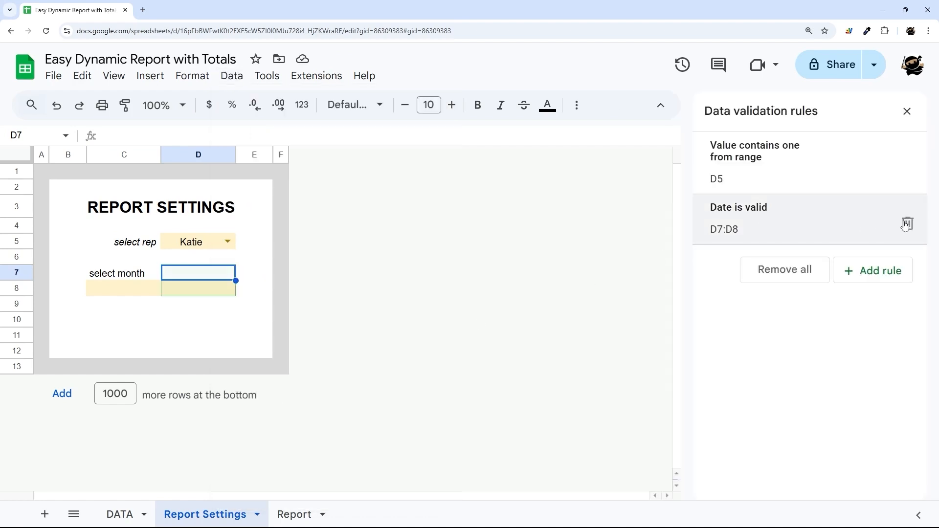
pyautogui.click(906, 226)
pyautogui.click(907, 113)
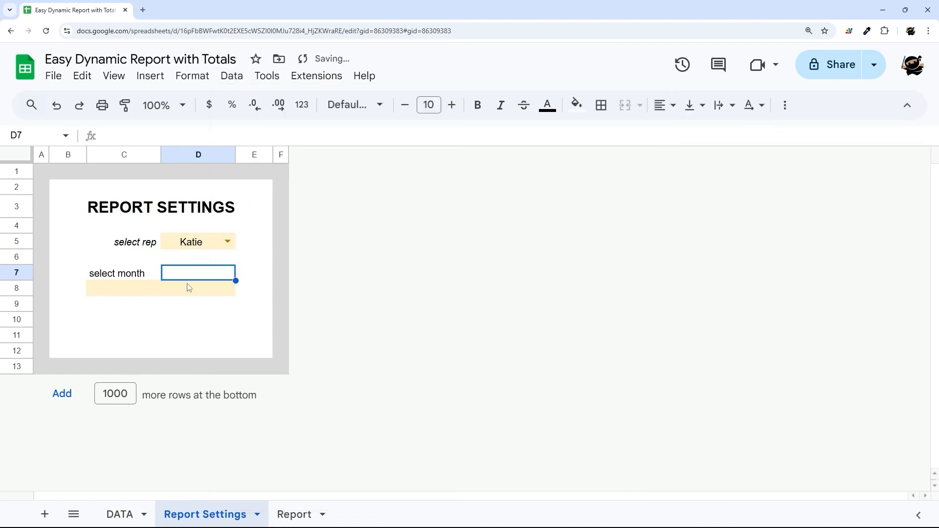
# Enter the label "enter year" in cell D7.
pyautogui.write('ente')
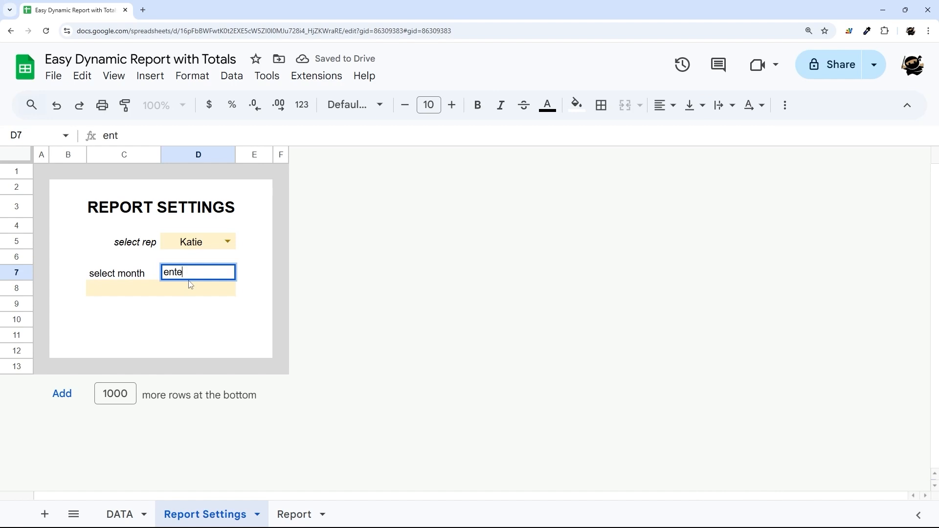
pyautogui.write('r year')
pyautogui.press('Return')
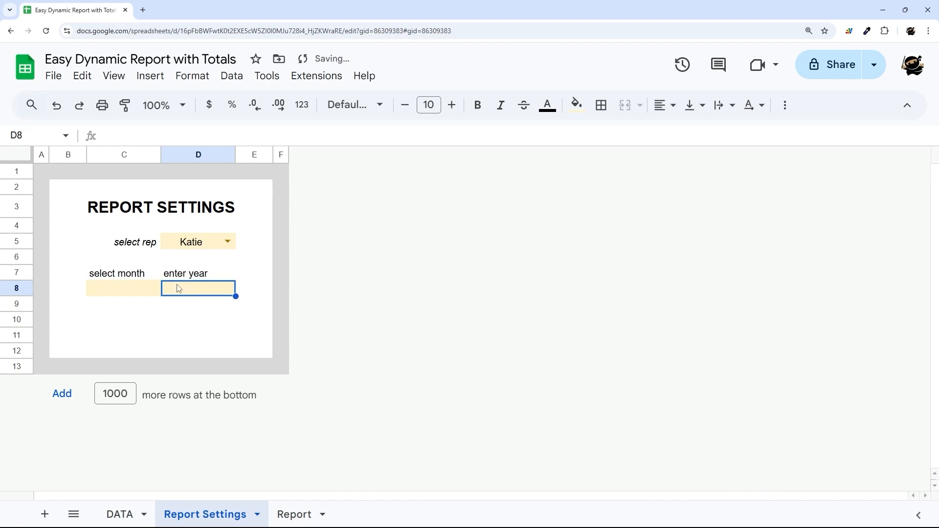
# Add a white vertical border between the input cells C8 and D8.
pyautogui.moveTo(122, 289); pyautogui.dragTo(189, 289)
pyautogui.click(601, 105)
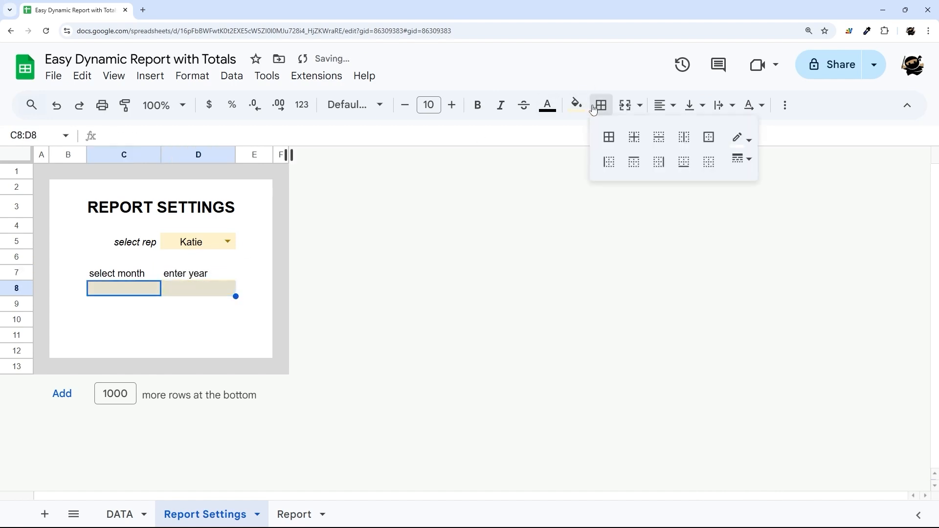
pyautogui.click(739, 158)
pyautogui.click(761, 189)
pyautogui.click(683, 137)
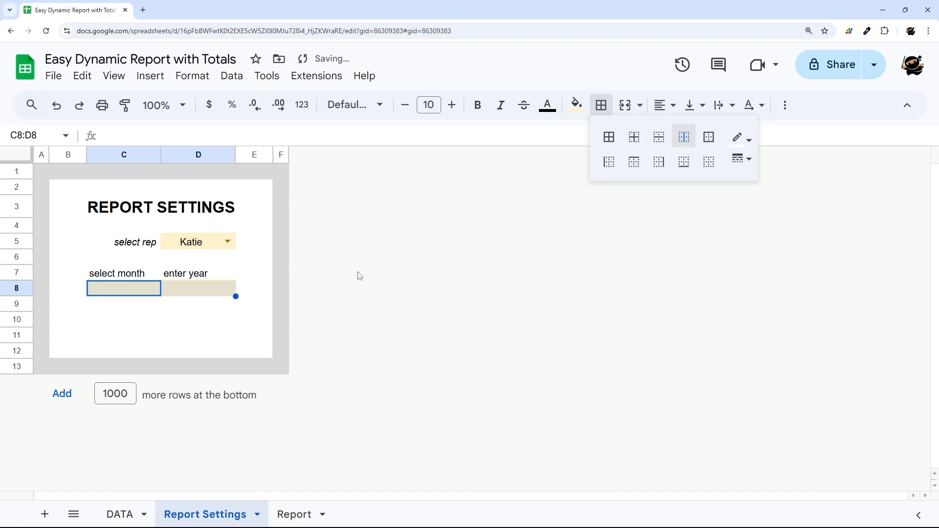
pyautogui.click(246, 322)
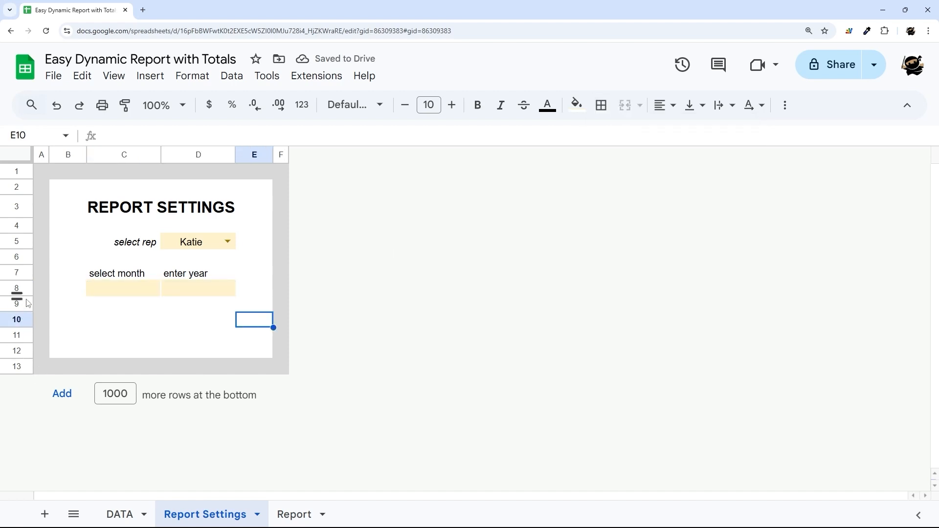
# Delete the empty rows 9 to 11 from the Report Settings sheet.
pyautogui.moveTo(28, 303); pyautogui.dragTo(21, 336)
pyautogui.rightClick(20, 336)
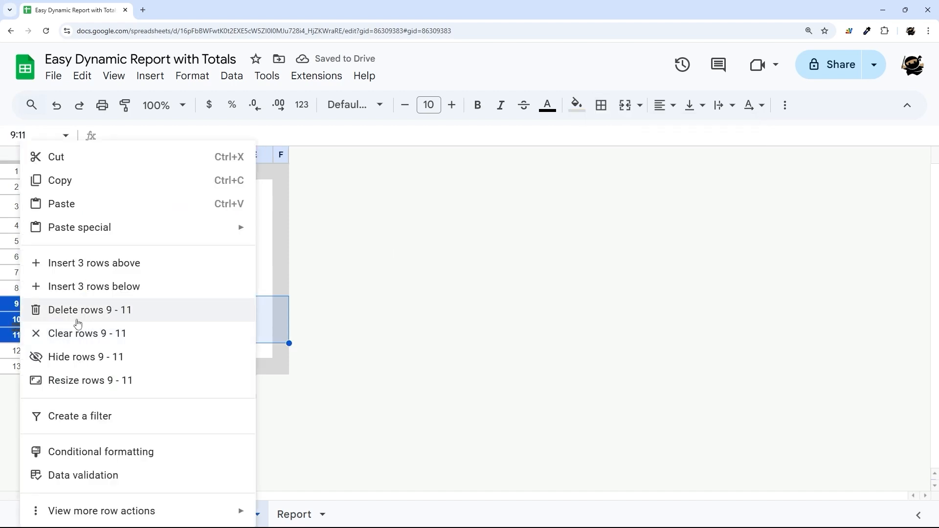
pyautogui.click(78, 322)
# Center the month and year labels in C7:D7 and make them italic.
pyautogui.moveTo(153, 280); pyautogui.dragTo(198, 274)
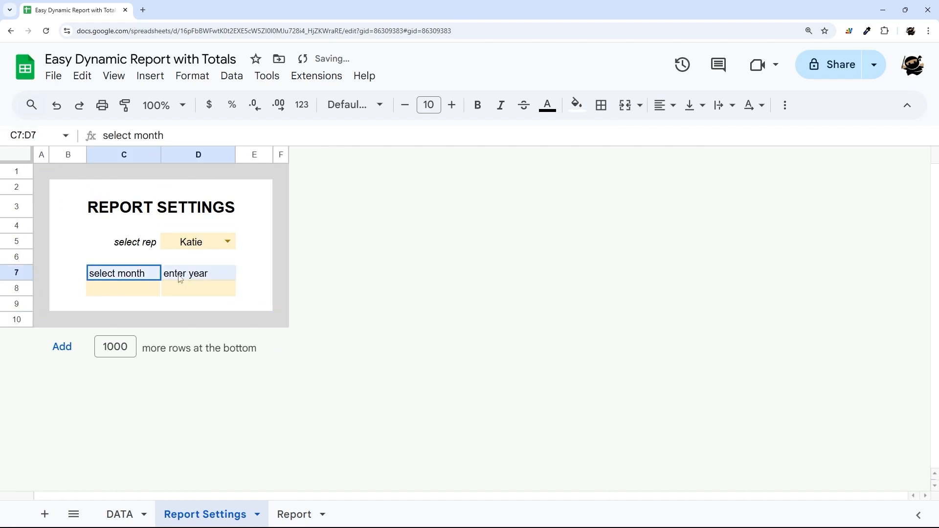
pyautogui.click(671, 106)
pyautogui.click(677, 131)
pyautogui.click(500, 104)
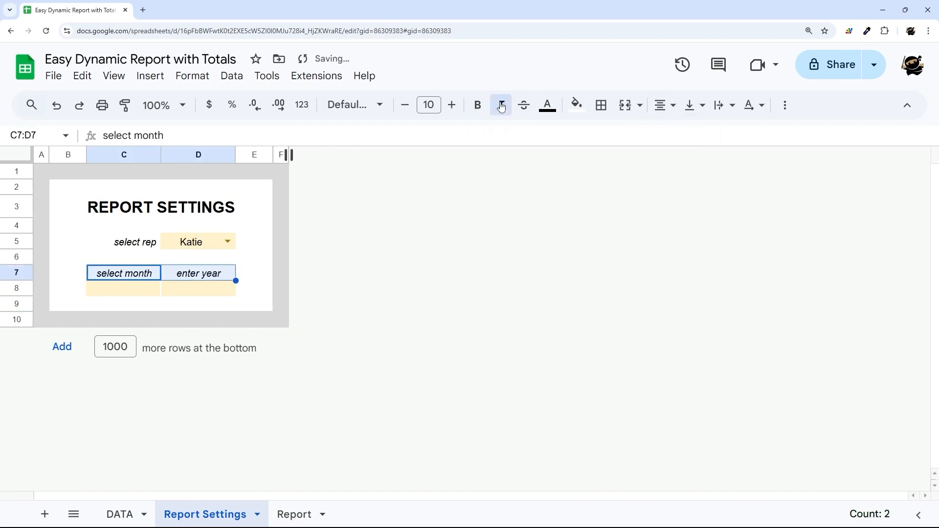
pyautogui.click(280, 226)
# Add a dropdown to cell C8 with the twelve abbreviated months from Jan to Dec as its items.
pyautogui.rightClick(134, 296)
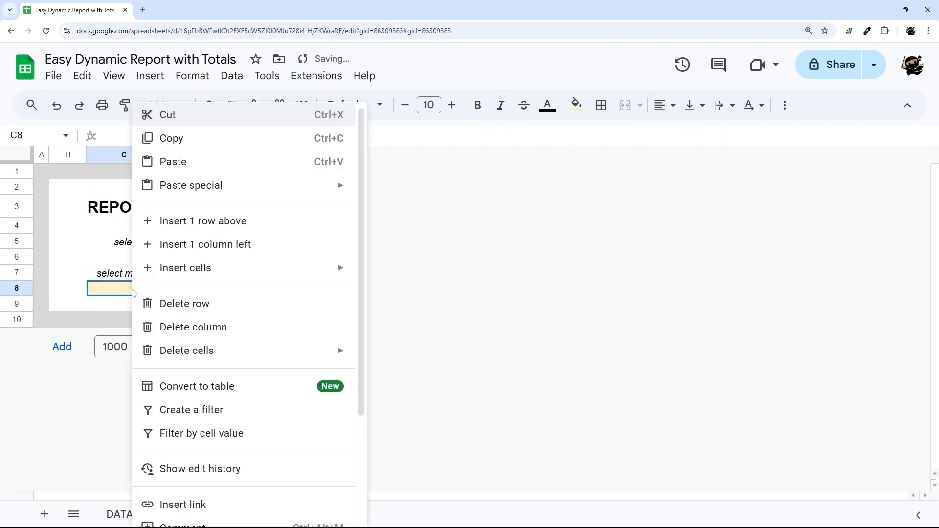
pyautogui.scroll(-3, 181, 405)
pyautogui.click(180, 452)
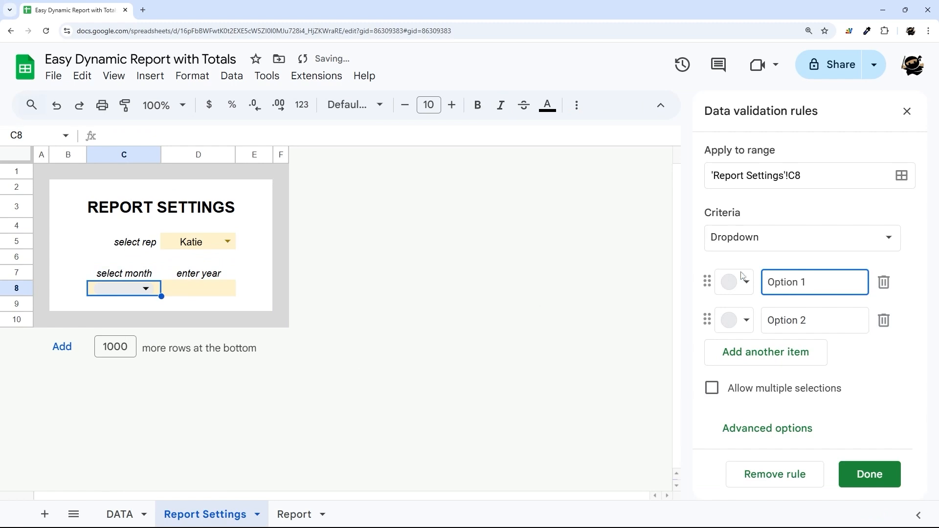
pyautogui.tripleClick(803, 275)
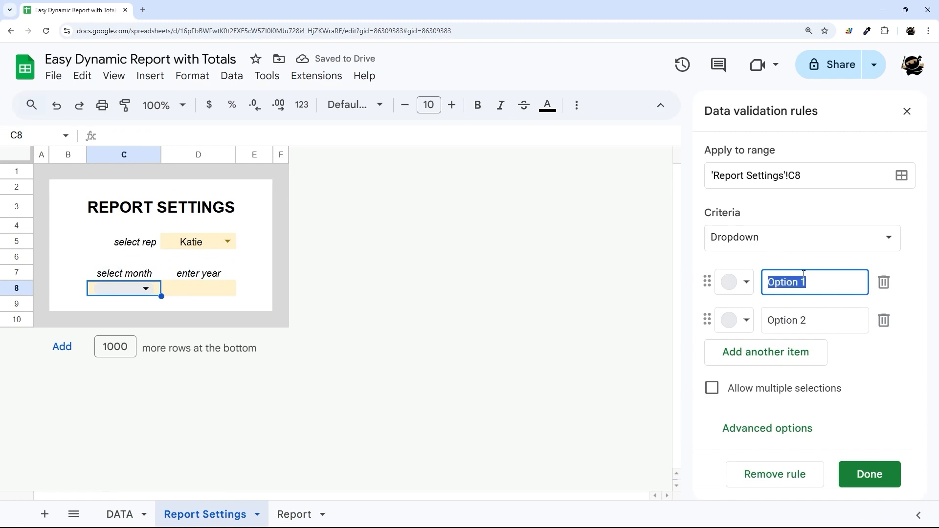
pyautogui.press('Return')
pyautogui.write('J')
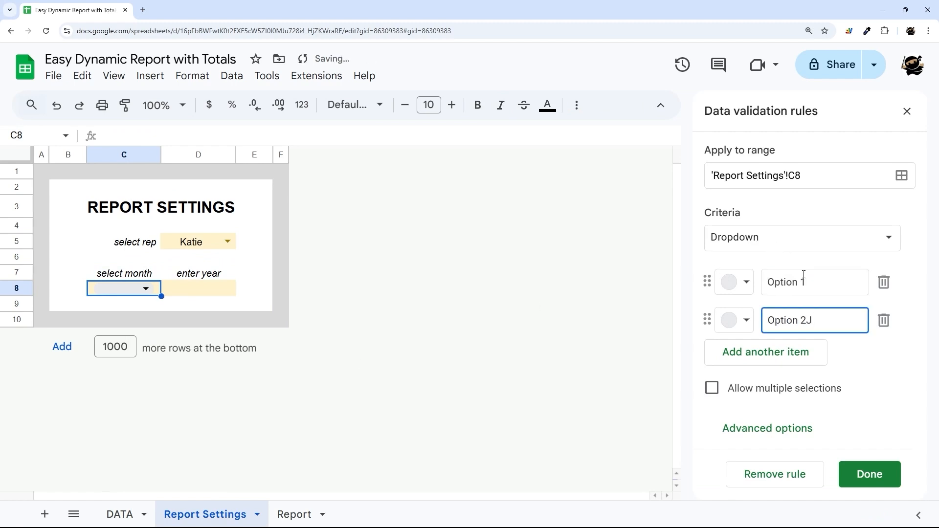
pyautogui.press('BackSpace')
pyautogui.tripleClick(805, 275)
pyautogui.write('Jan')
pyautogui.press('Return')
pyautogui.write('Feb ')
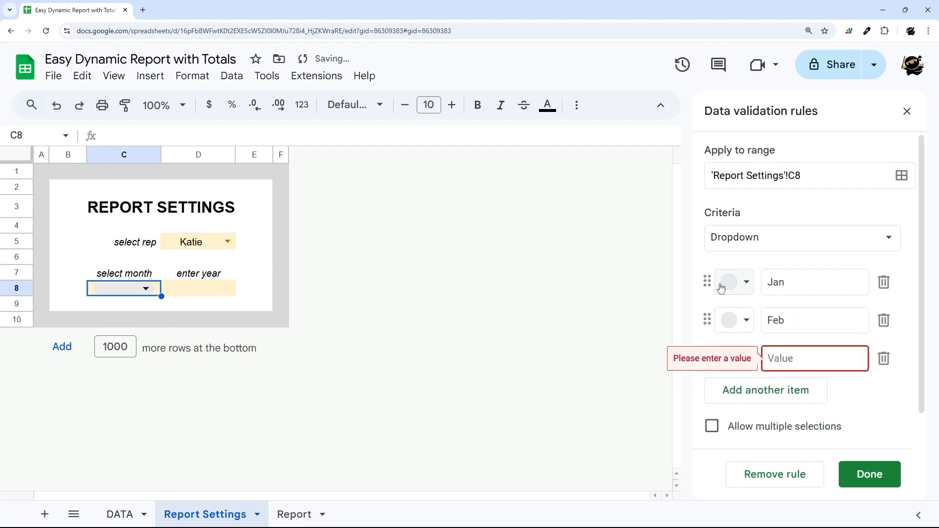
pyautogui.write('Mar Apr May Jun Jul Aug Sep')
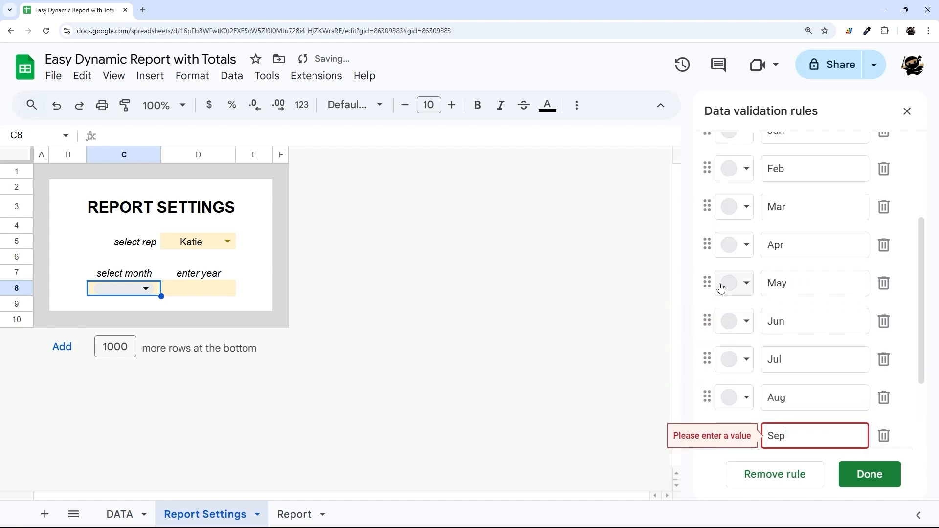
pyautogui.write(' Oct Nov Dec')
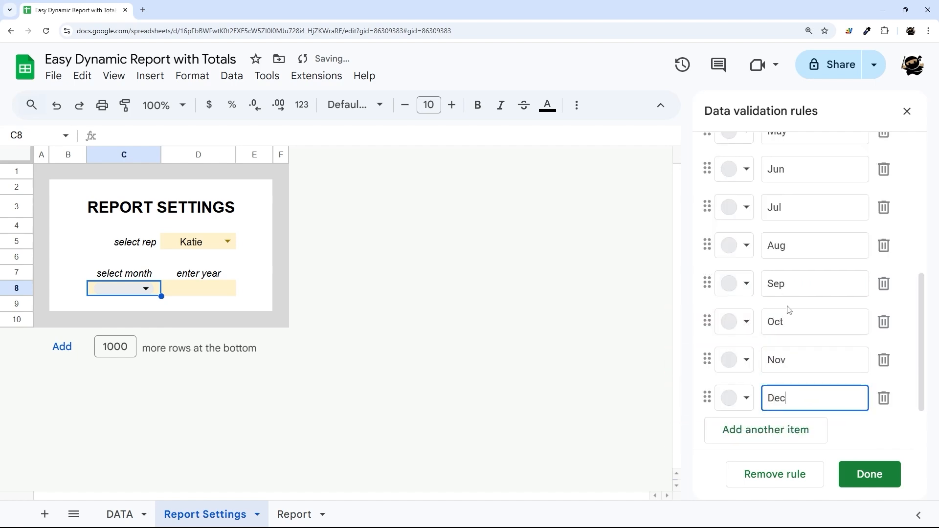
# Set the month dropdown's display style to Arrow and save the validation rule.
pyautogui.scroll(-6, 788, 309)
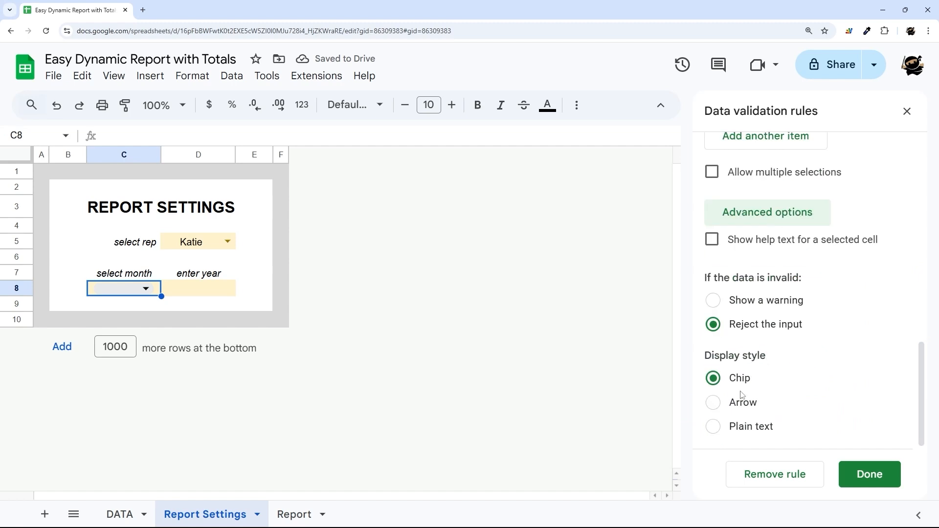
pyautogui.click(743, 404)
pyautogui.click(868, 474)
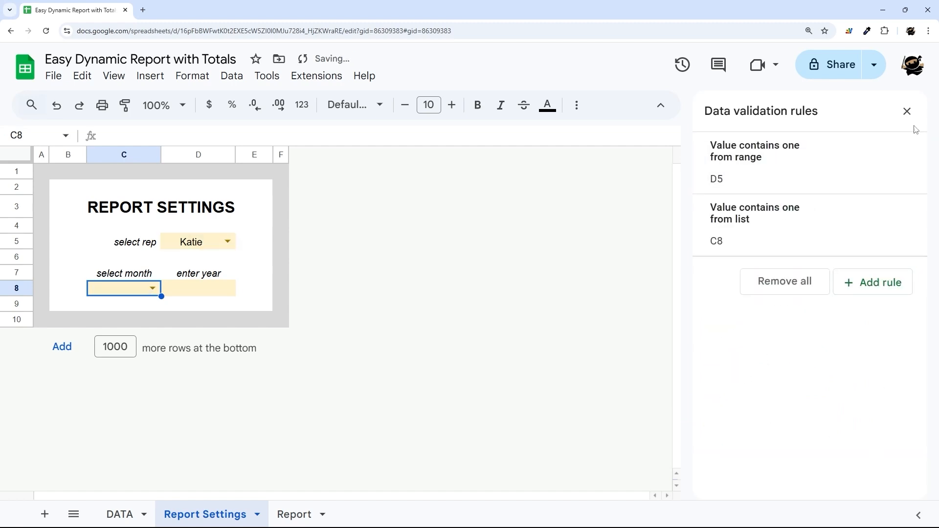
pyautogui.click(907, 112)
# Choose Jan as the month in C8 and enter 2024 as the year in D8.
pyautogui.click(153, 288)
pyautogui.click(121, 305)
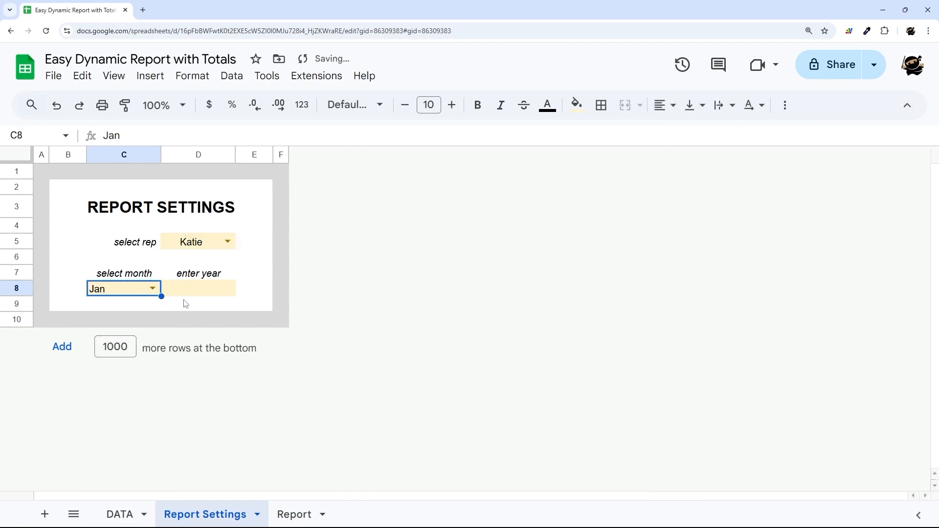
pyautogui.press('Right')
pyautogui.write('2024')
pyautogui.press('Return')
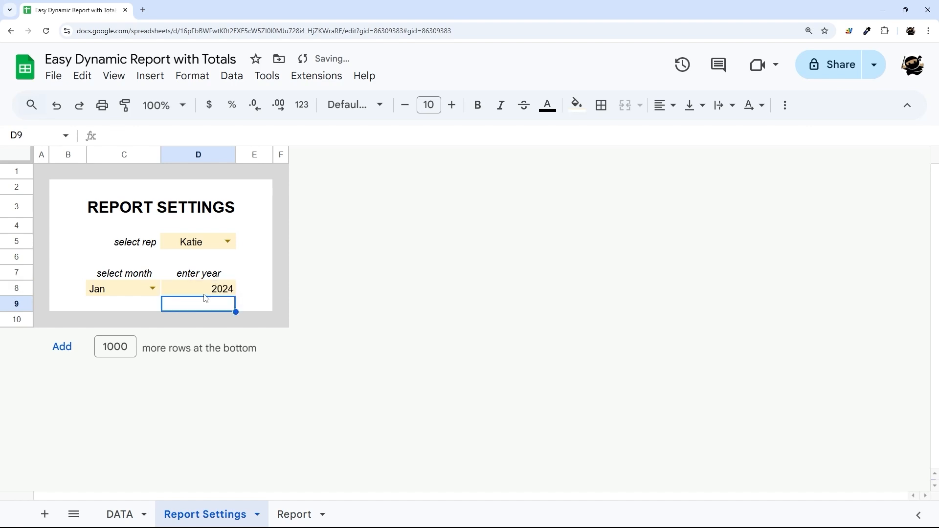
# Center the month and year values in C8:D8 horizontally and align them to the middle vertically.
pyautogui.moveTo(145, 288); pyautogui.dragTo(176, 288)
pyautogui.click(664, 104)
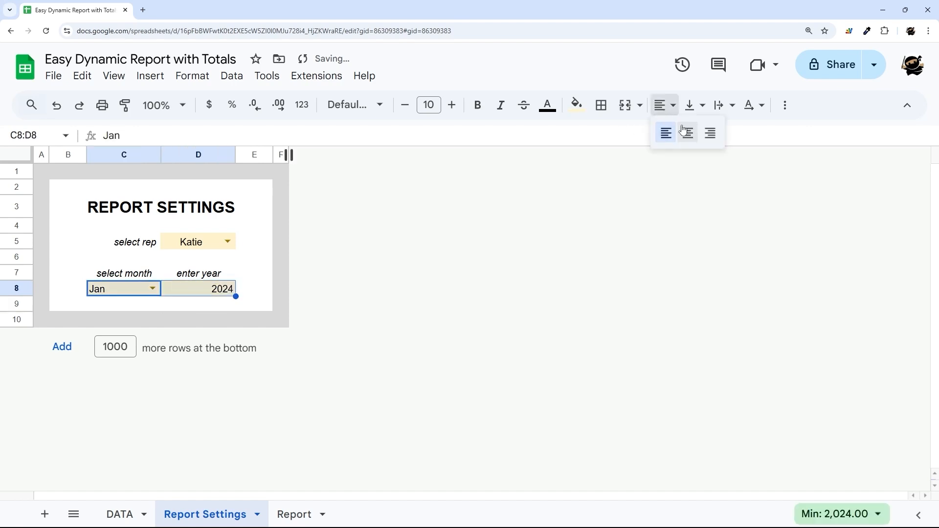
pyautogui.click(686, 132)
pyautogui.click(690, 104)
pyautogui.click(717, 133)
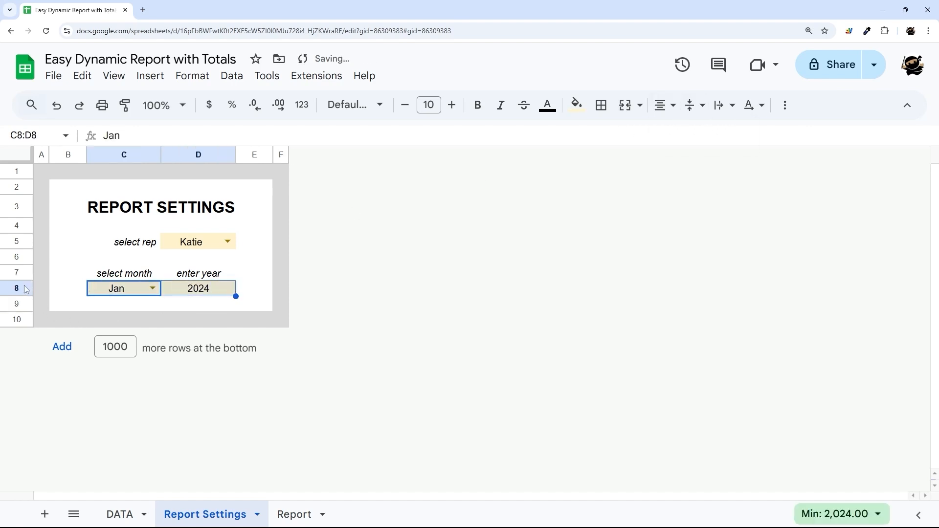
pyautogui.click(265, 292)
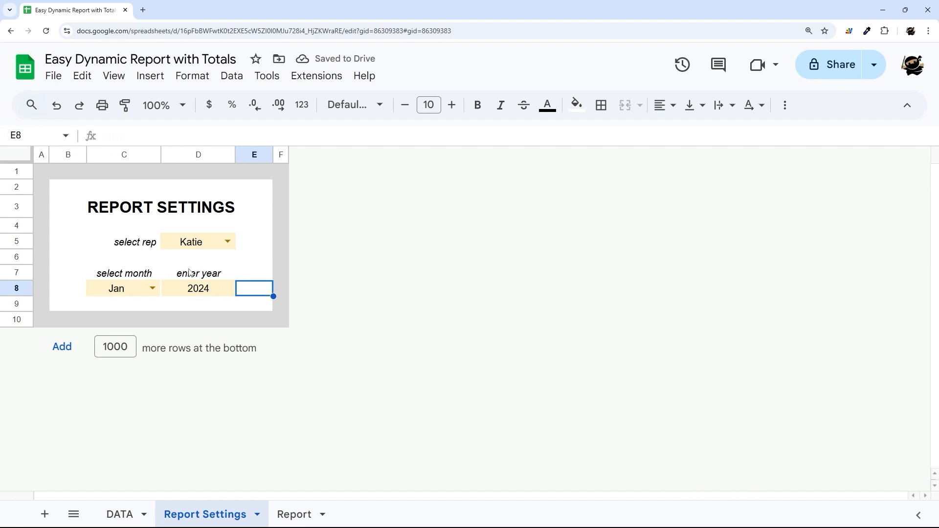
# Compare the report formula in A3 of the Report sheet with the date cells it references on Report Settings.
pyautogui.click(294, 515)
pyautogui.click(68, 219)
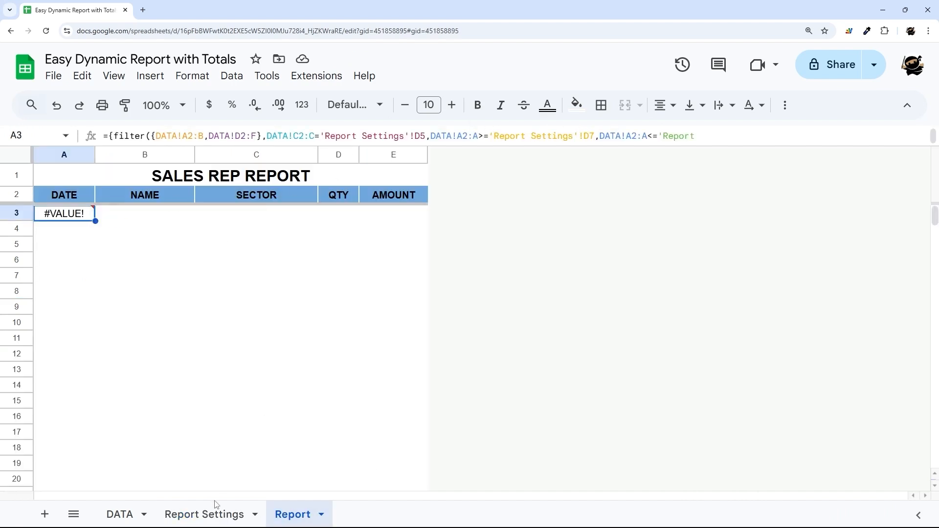
pyautogui.click(204, 514)
pyautogui.moveTo(130, 295); pyautogui.dragTo(199, 296)
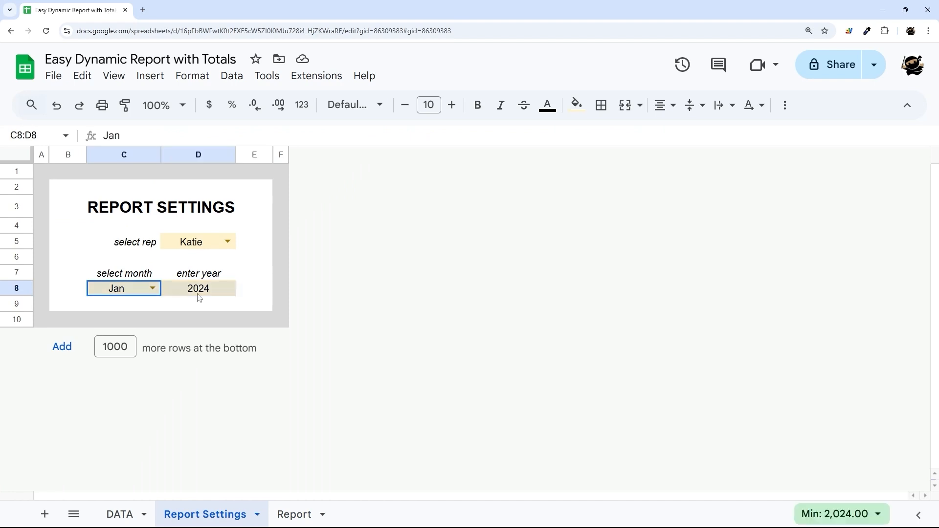
pyautogui.click(299, 515)
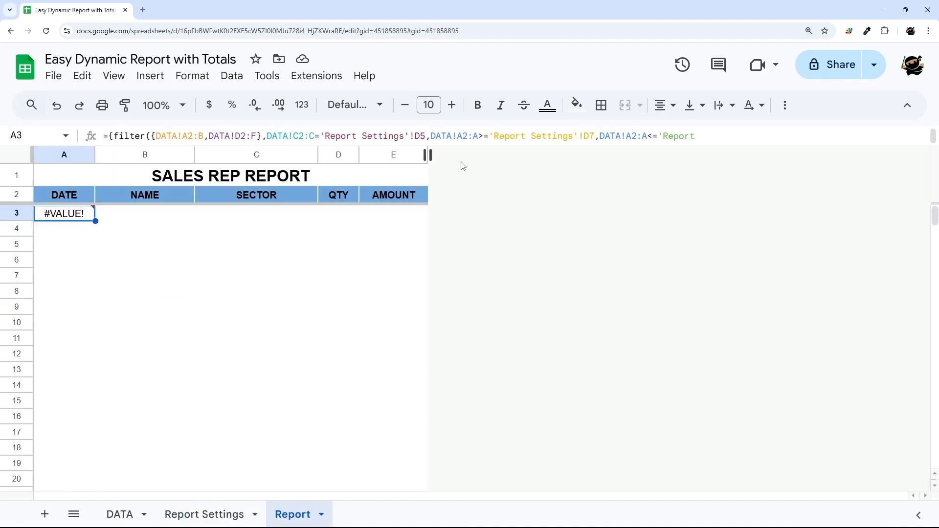
pyautogui.moveTo(459, 146); pyautogui.dragTo(396, 264)
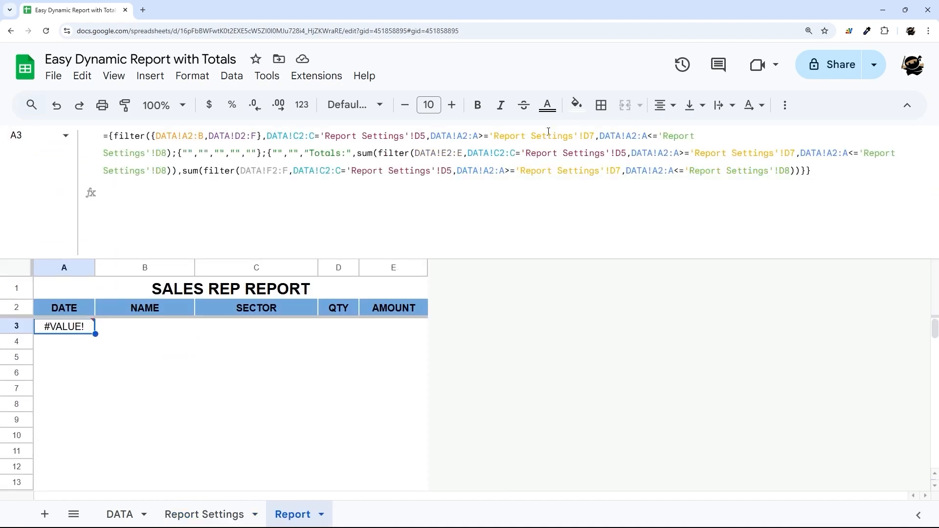
pyautogui.doubleClick(488, 135)
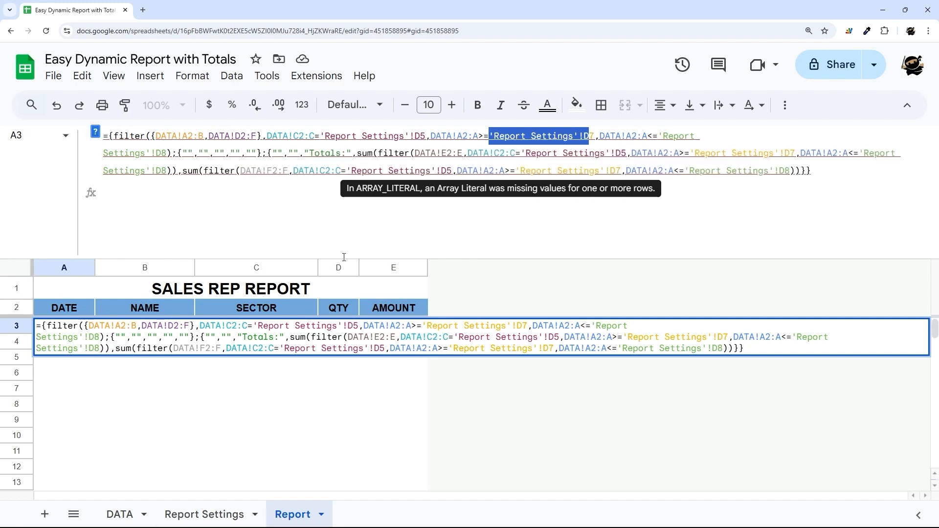
pyautogui.click(206, 514)
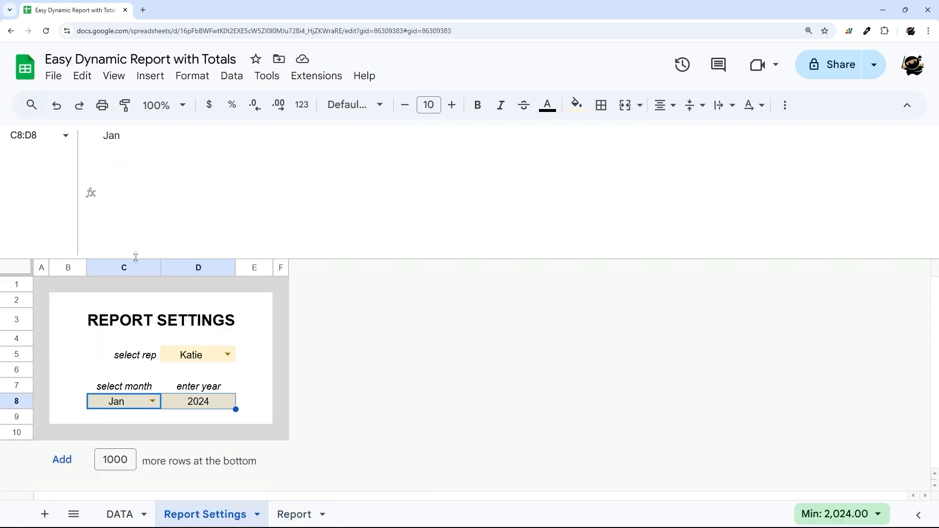
pyautogui.moveTo(133, 259); pyautogui.dragTo(127, 133)
pyautogui.click(294, 513)
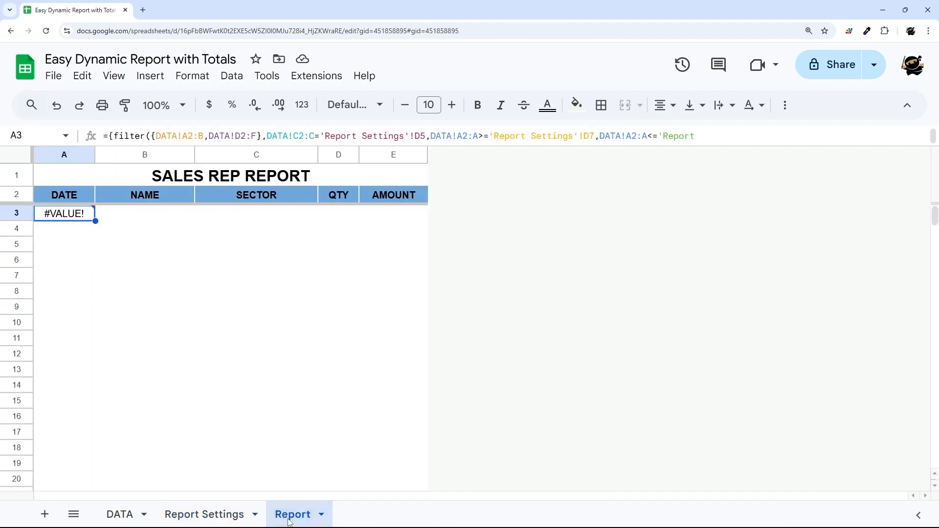
pyautogui.doubleClick(491, 135)
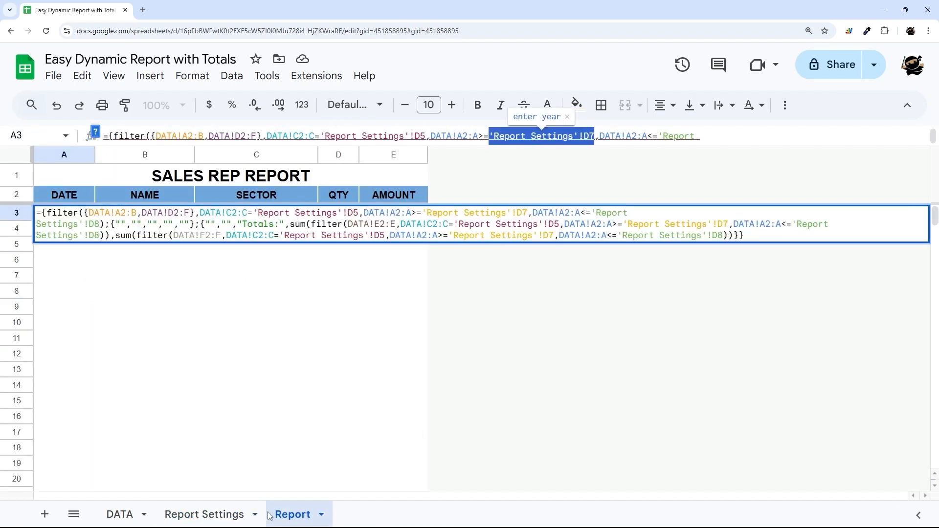
# Insert two blank rows below row 9 on the Report Settings sheet.
pyautogui.click(206, 514)
pyautogui.rightClick(15, 308)
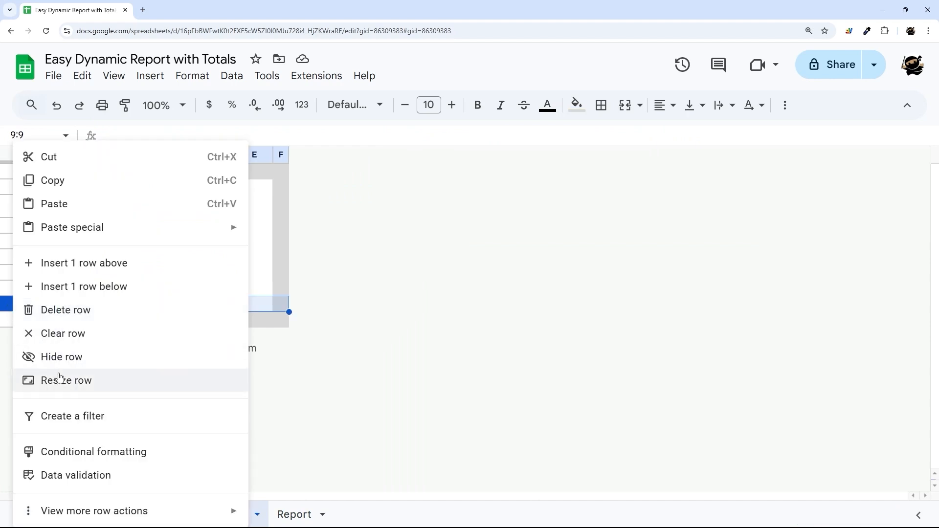
pyautogui.click(87, 288)
pyautogui.rightClick(21, 320)
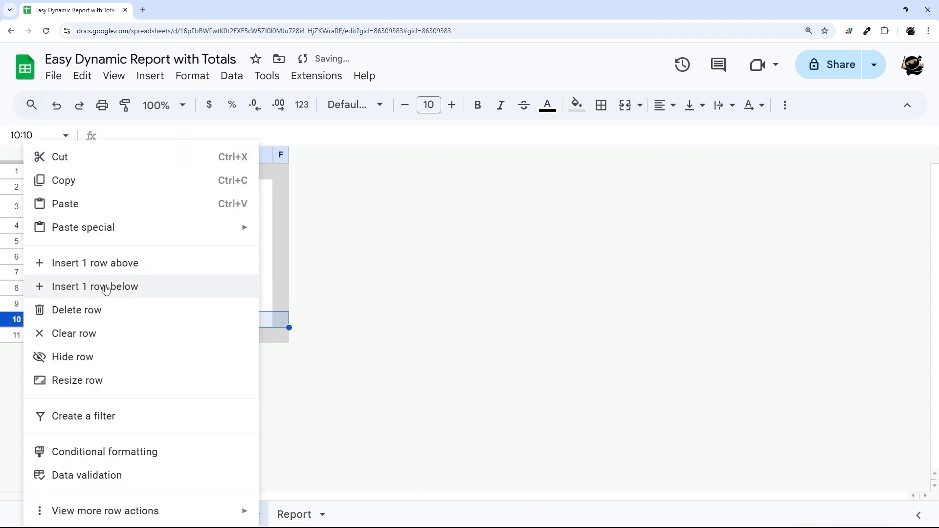
pyautogui.click(113, 286)
# Enter the start date formula =datevalue(C8&" 1,"&D8) in cell C10.
pyautogui.click(122, 324)
pyautogui.write('=')
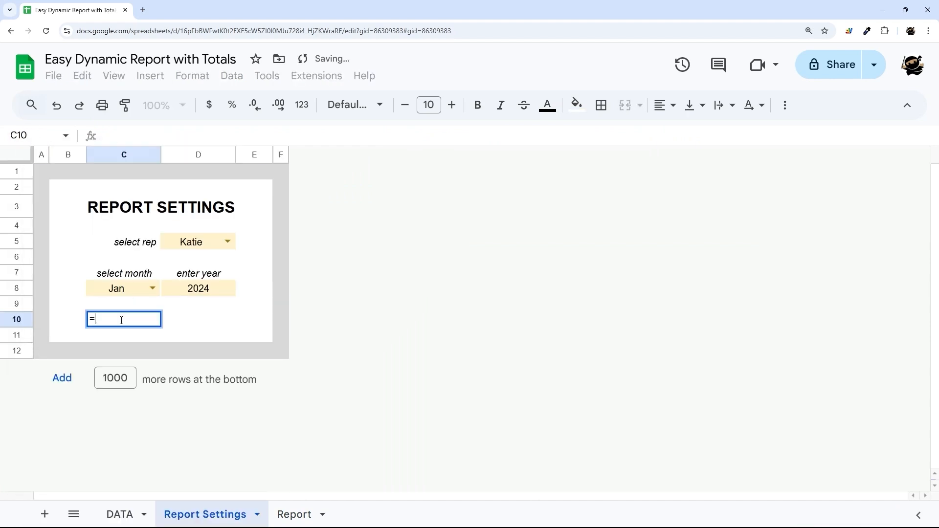
pyautogui.write('datevalue(')
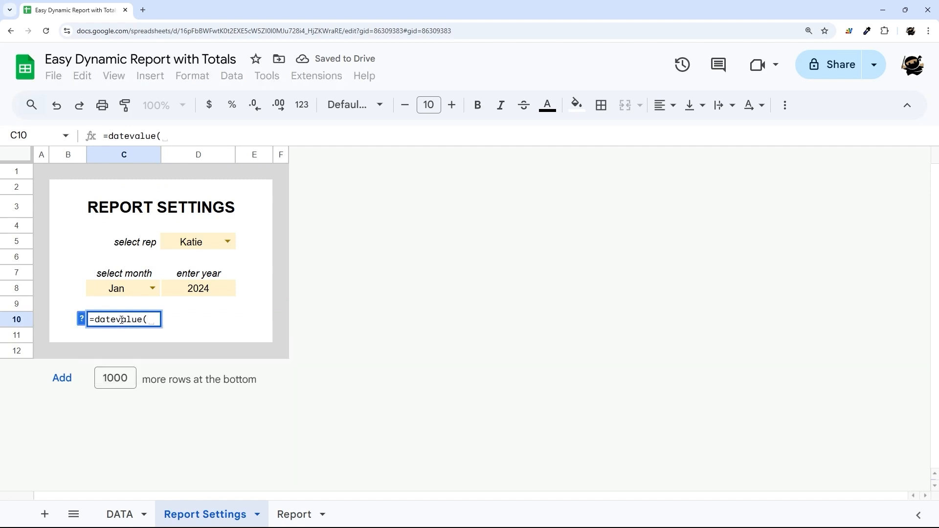
pyautogui.click(121, 288)
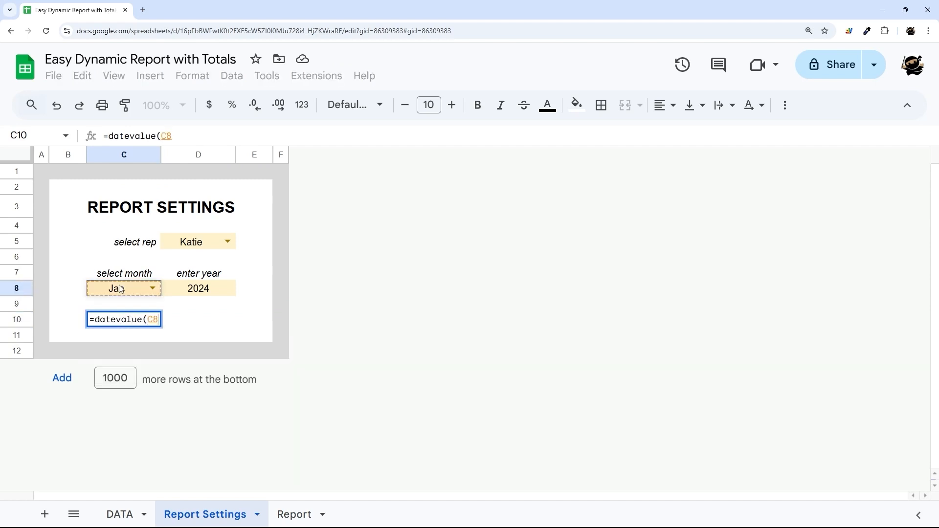
pyautogui.write('&" ')
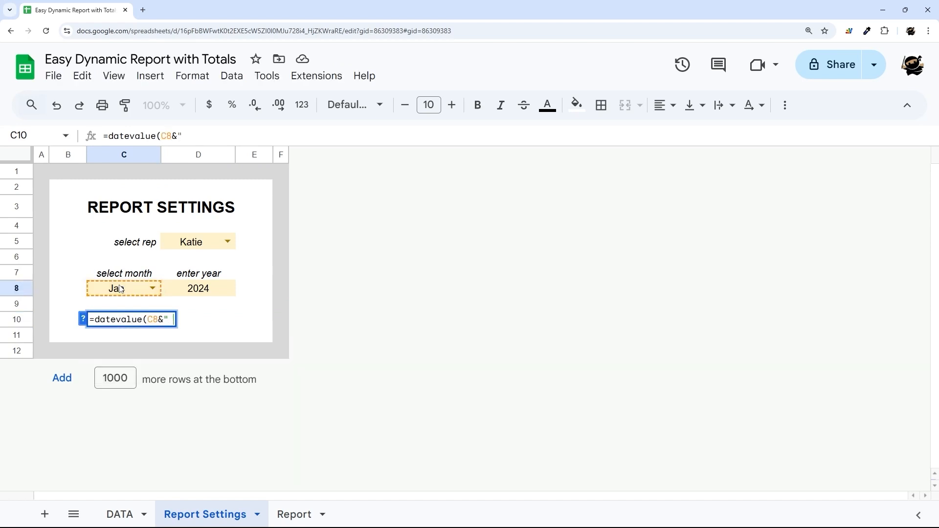
pyautogui.write('1,"&')
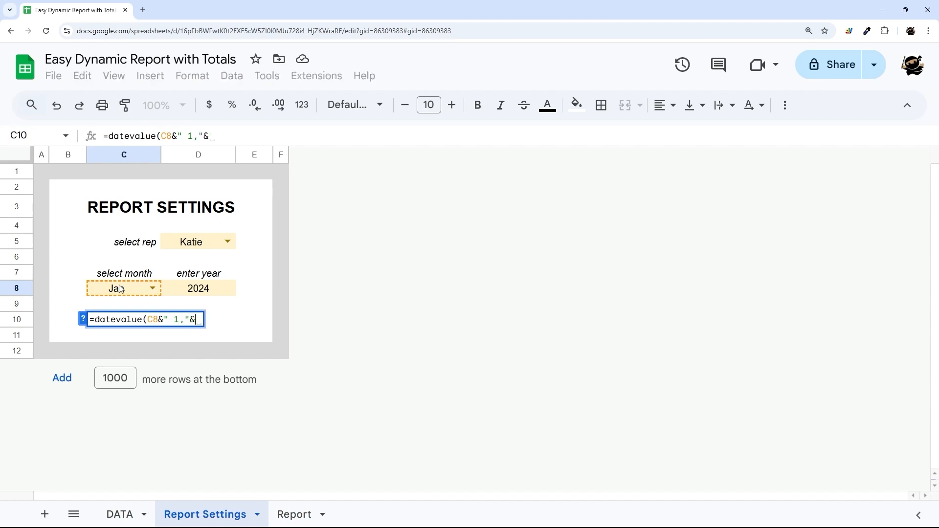
pyautogui.click(172, 293)
pyautogui.press('Return')
# Examine the date string built in C10's formula, the DATEVALUE help text and the month and year cells it uses.
pyautogui.click(145, 321)
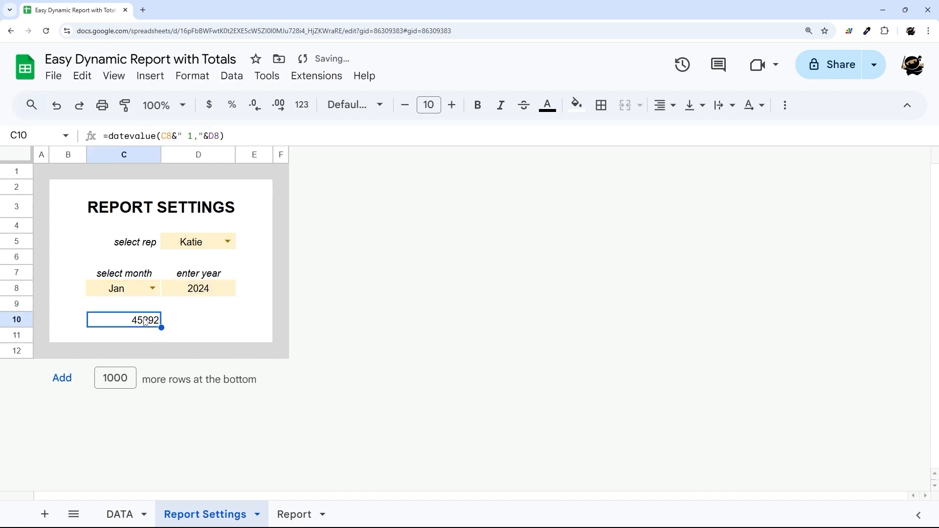
pyautogui.moveTo(161, 136); pyautogui.dragTo(219, 136)
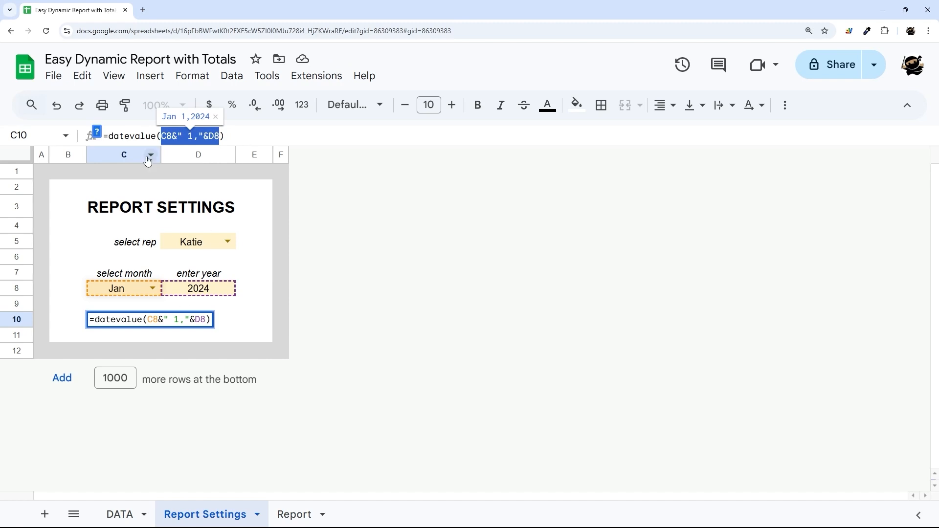
pyautogui.click(135, 136)
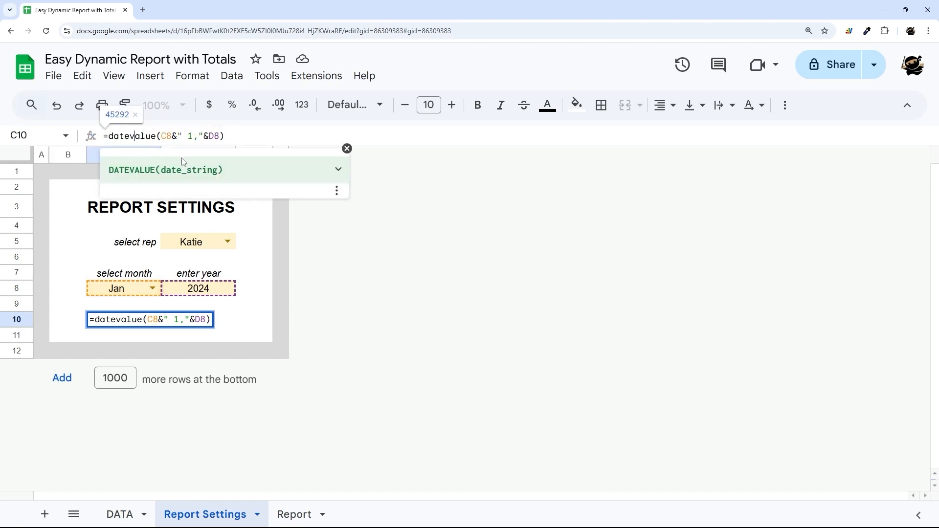
pyautogui.click(340, 171)
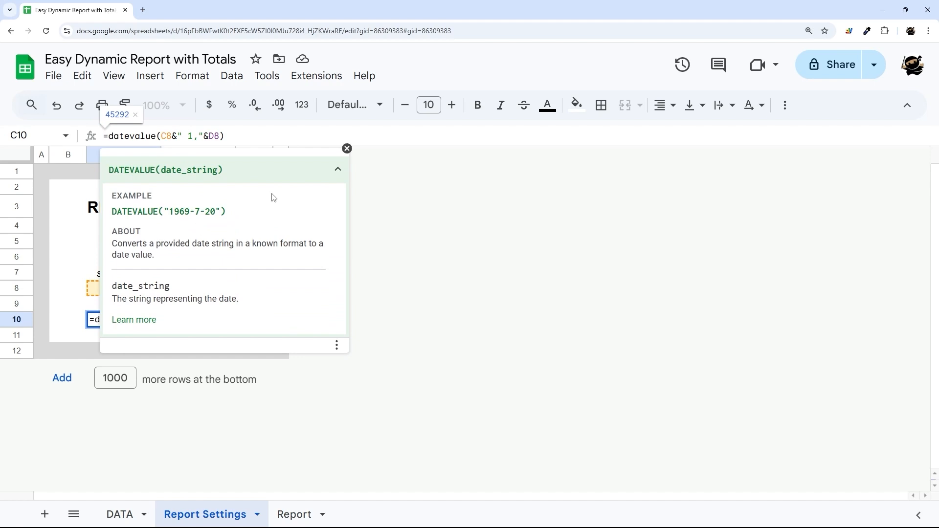
pyautogui.click(347, 148)
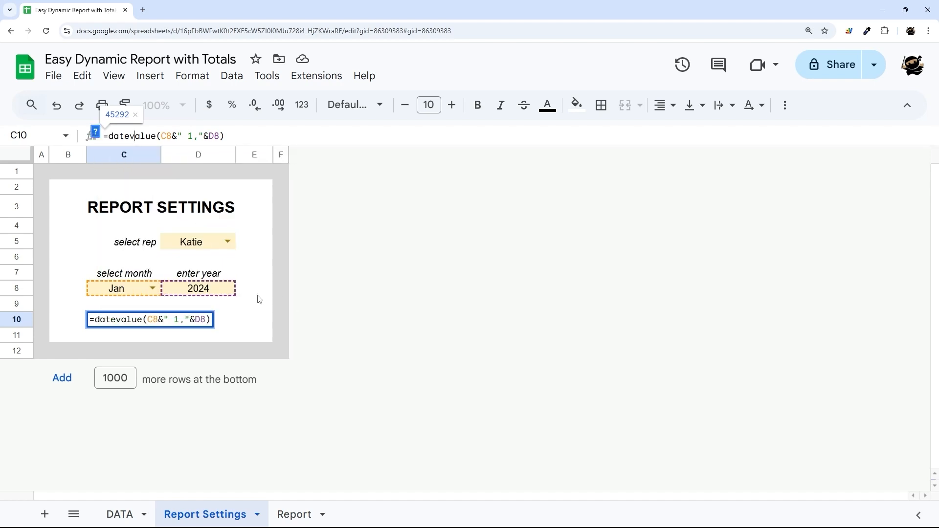
pyautogui.press('Return')
pyautogui.moveTo(156, 289); pyautogui.dragTo(222, 298)
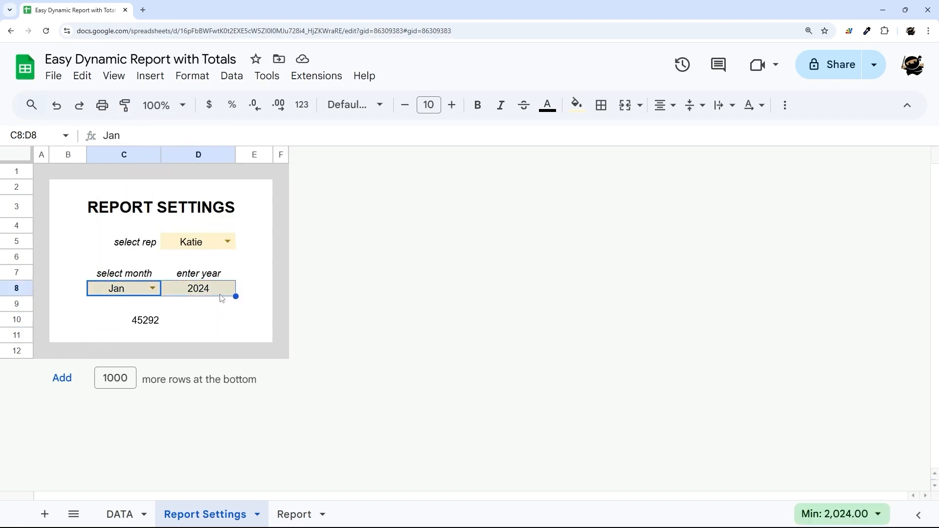
# Format C10 with the Date number format (9/26/2008 style) and center it horizontally.
pyautogui.click(141, 324)
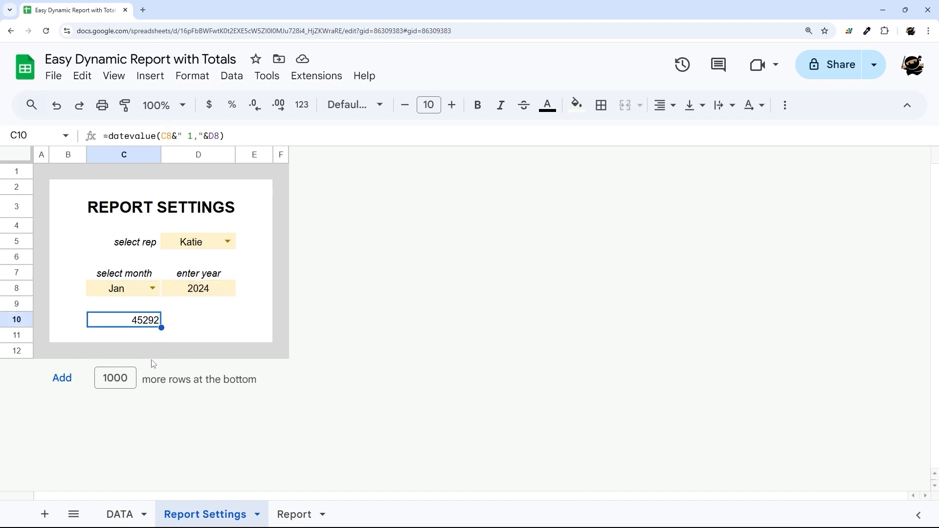
pyautogui.click(302, 105)
pyautogui.scroll(4, 306, 172)
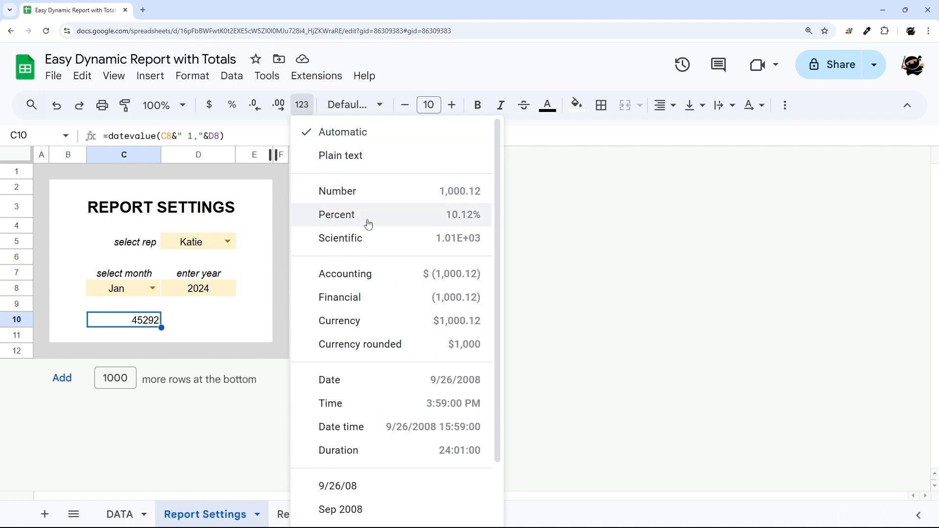
pyautogui.scroll(-2, 369, 275)
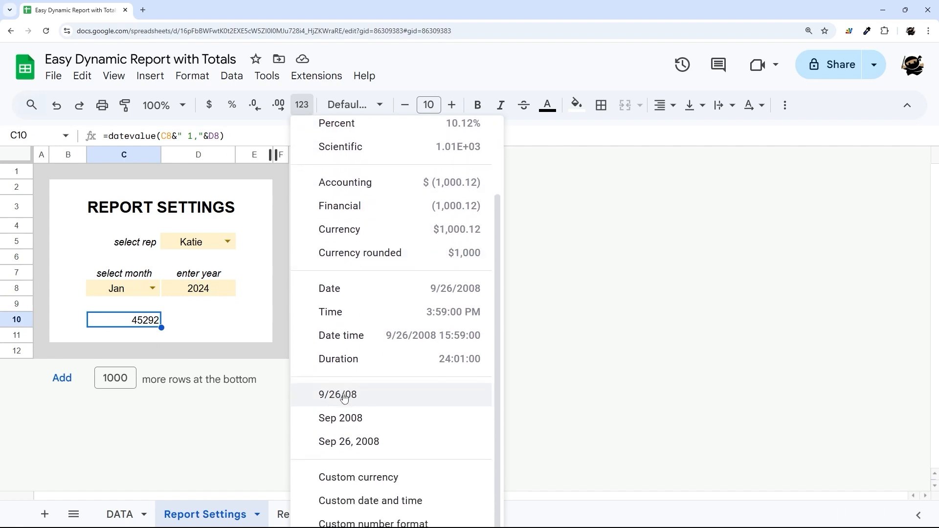
pyautogui.click(340, 398)
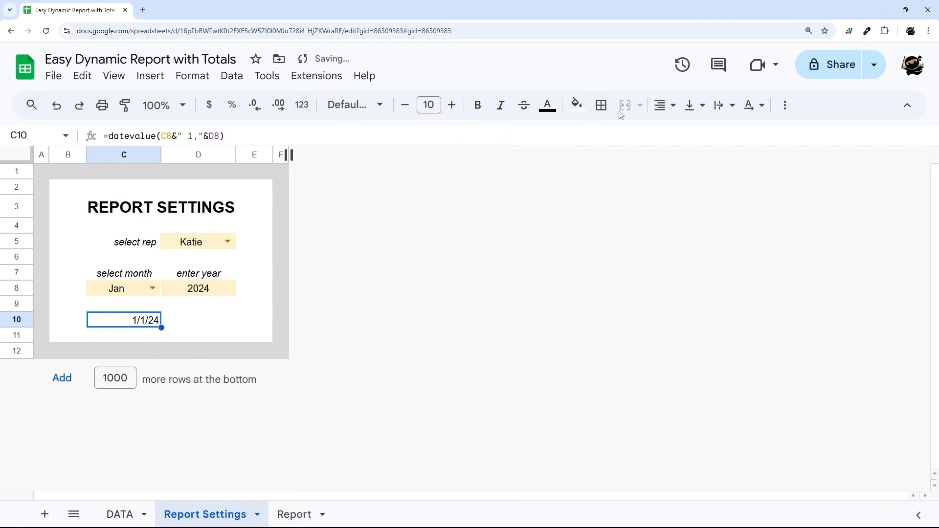
pyautogui.click(664, 106)
pyautogui.click(687, 133)
pyautogui.click(301, 105)
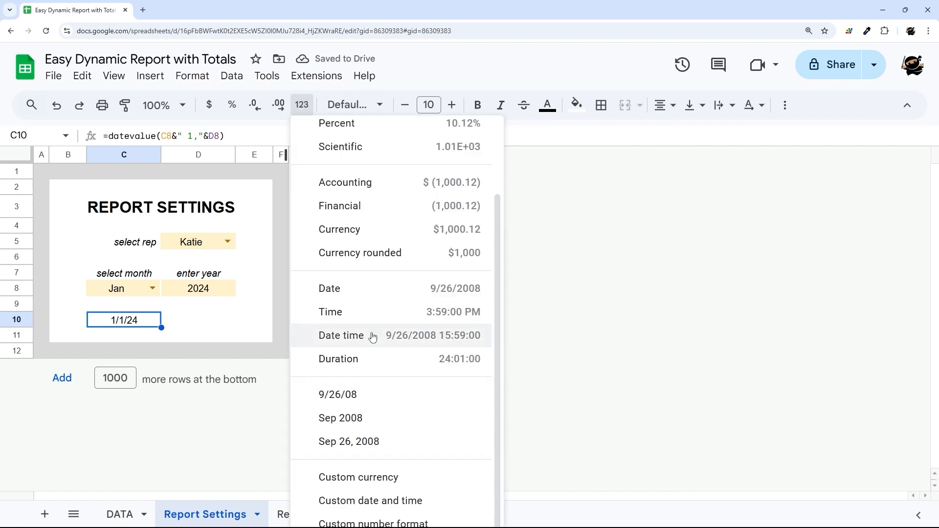
pyautogui.click(378, 294)
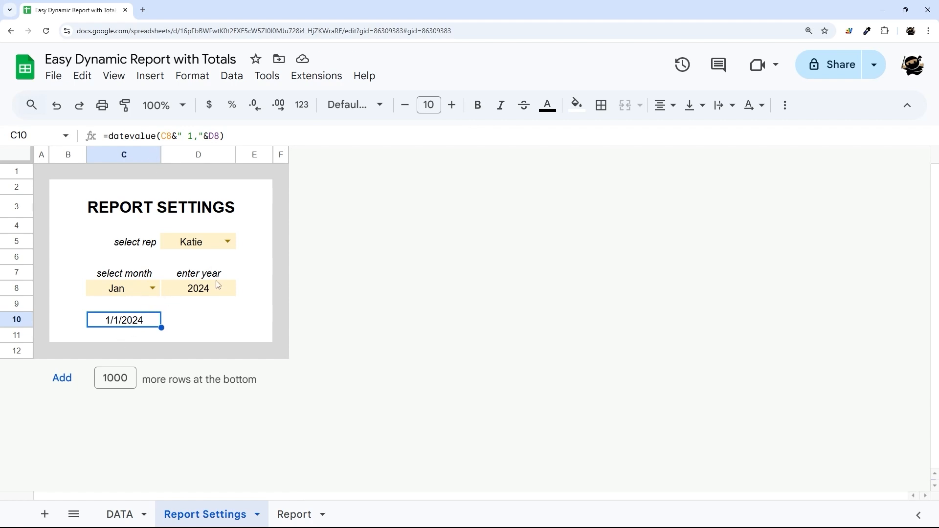
# Copy the DATEVALUE expression from C10's formula without the equals sign.
pyautogui.moveTo(136, 291); pyautogui.dragTo(209, 292)
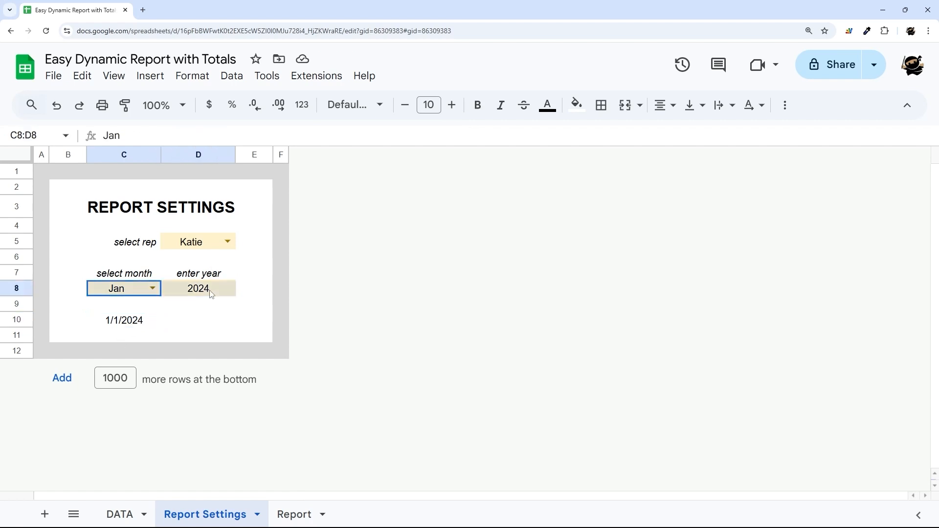
pyautogui.click(130, 323)
pyautogui.moveTo(249, 139); pyautogui.dragTo(109, 136)
pyautogui.hotkey('ctrl', 'c')
pyautogui.press('Escape')
# Enter the month-end formula =EOMONTH(datevalue(C8&" 1,"&D8),0) in cell D10, using the copied expression.
pyautogui.click(208, 321)
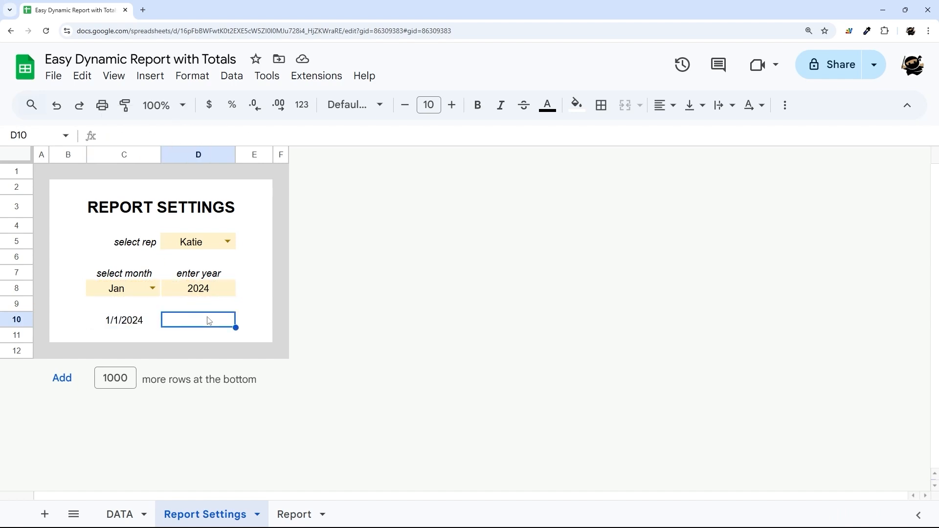
pyautogui.write('=eomon')
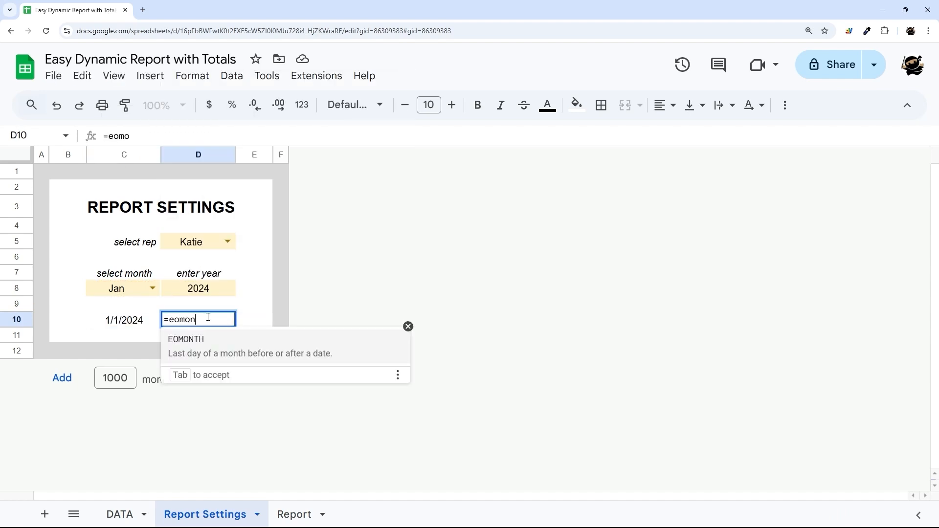
pyautogui.press('Tab')
pyautogui.hotkey('ctrl', 'v')
pyautogui.write(',0')
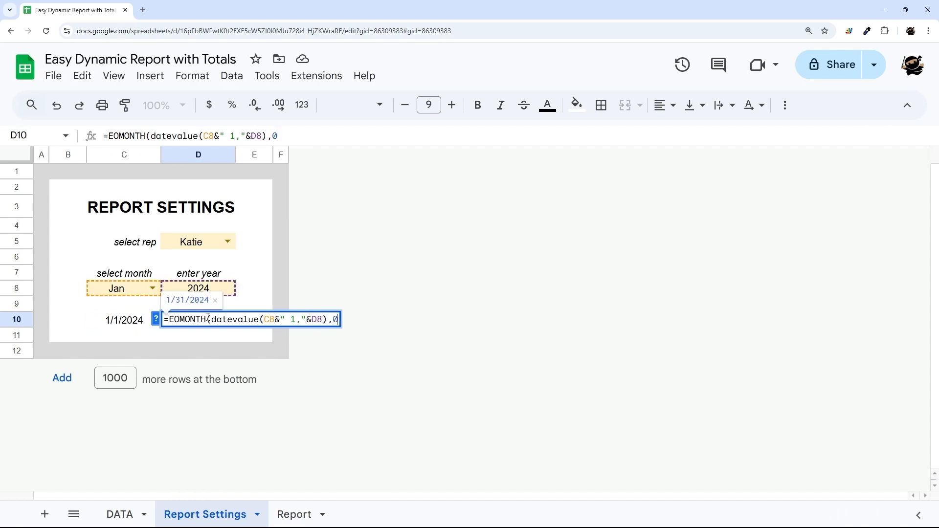
pyautogui.write(')')
pyautogui.press('Return')
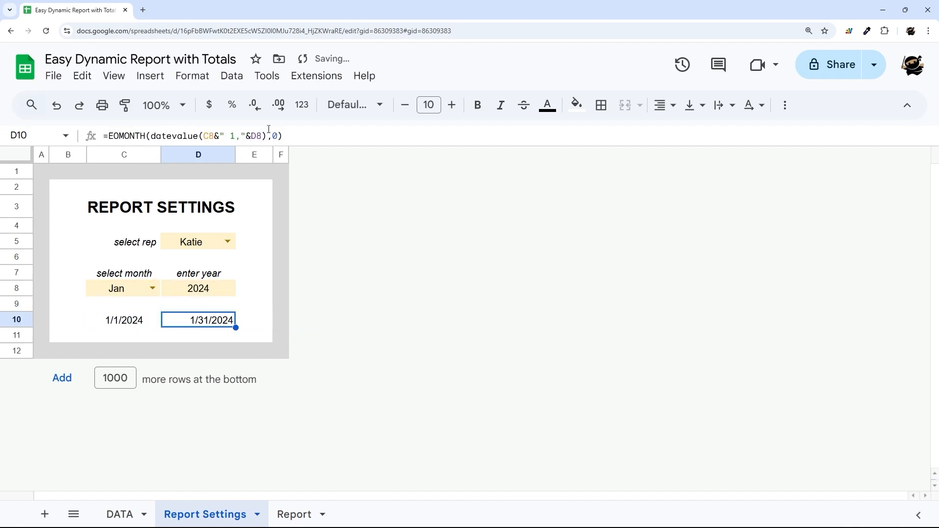
# Review the EOMONTH help for the months argument in D10's formula.
pyautogui.click(270, 135)
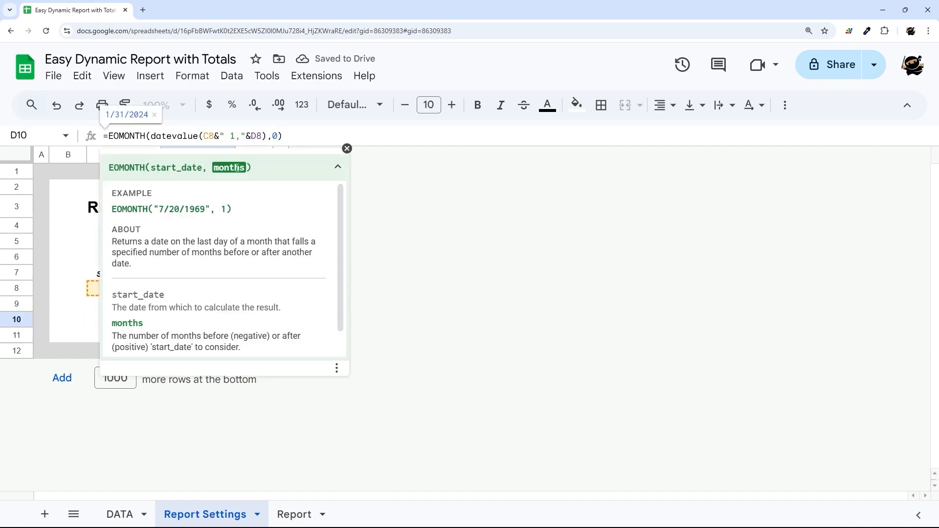
pyautogui.click(347, 149)
pyautogui.press('Return')
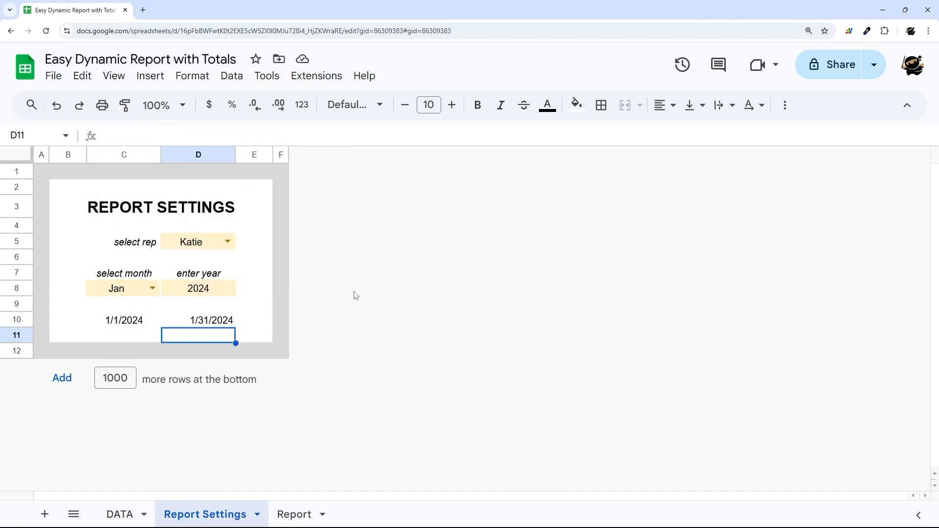
# Compare C10's DATEVALUE expression with the start date reference in the Report sheet's A3 formula, enlarging the formula bar to read it.
pyautogui.click(117, 321)
pyautogui.moveTo(106, 135); pyautogui.dragTo(224, 136)
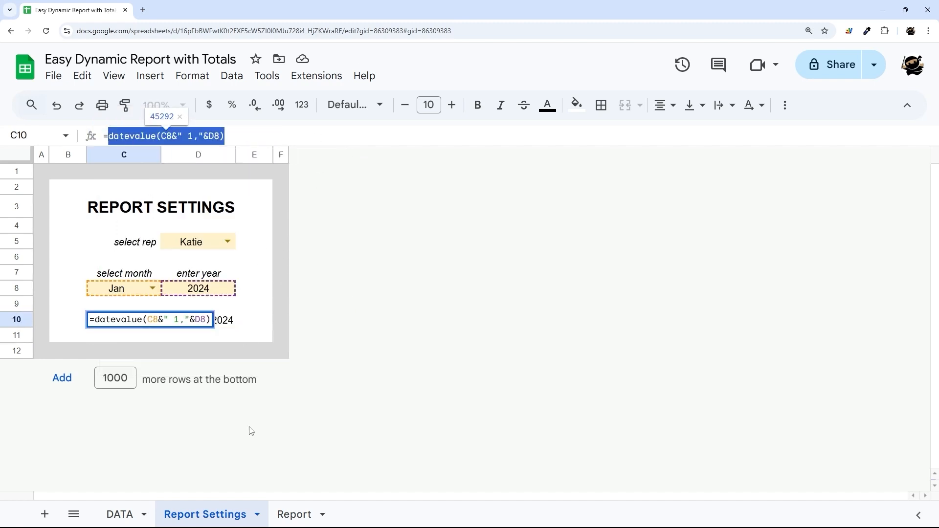
pyautogui.click(293, 514)
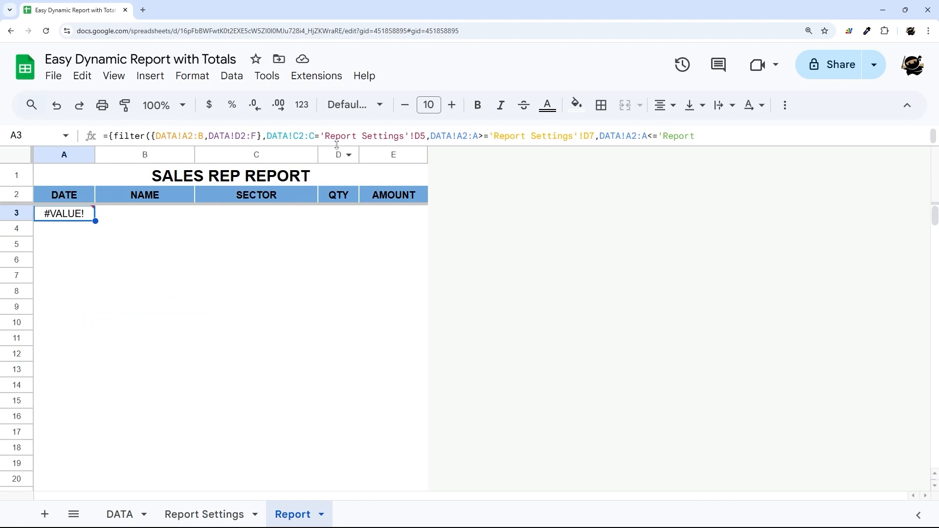
pyautogui.moveTo(336, 146); pyautogui.dragTo(322, 208)
pyautogui.moveTo(490, 136); pyautogui.dragTo(594, 136)
pyautogui.moveTo(503, 135); pyautogui.dragTo(593, 135)
# Try to replace 'Report Settings'!D7 in the Report sheet's A3 formula with the copied datevalue(C8&" 1,"&D8) expression.
pyautogui.click(205, 514)
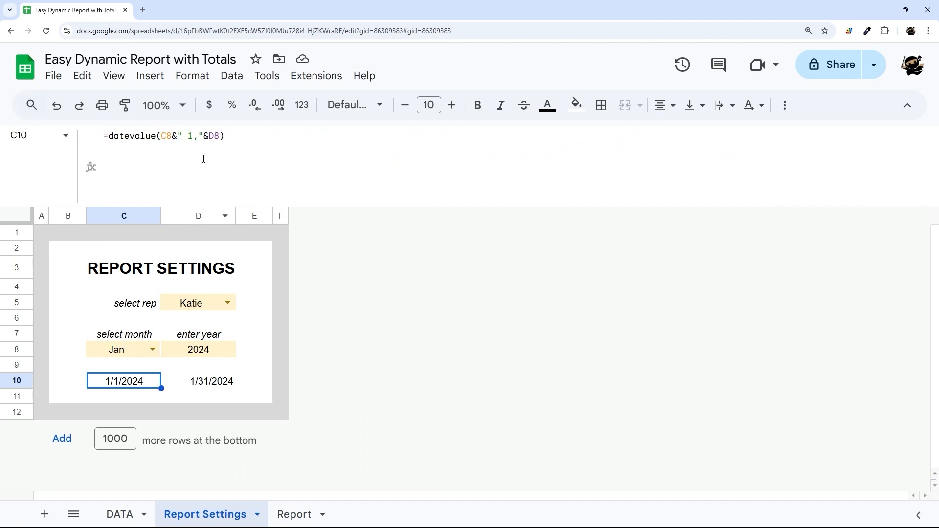
pyautogui.click(164, 136)
pyautogui.moveTo(224, 136); pyautogui.dragTo(106, 133)
pyautogui.hotkey('ctrl', 'c')
pyautogui.press('Escape')
pyautogui.hotkey('ctrl', 'shift', 'pagedown')
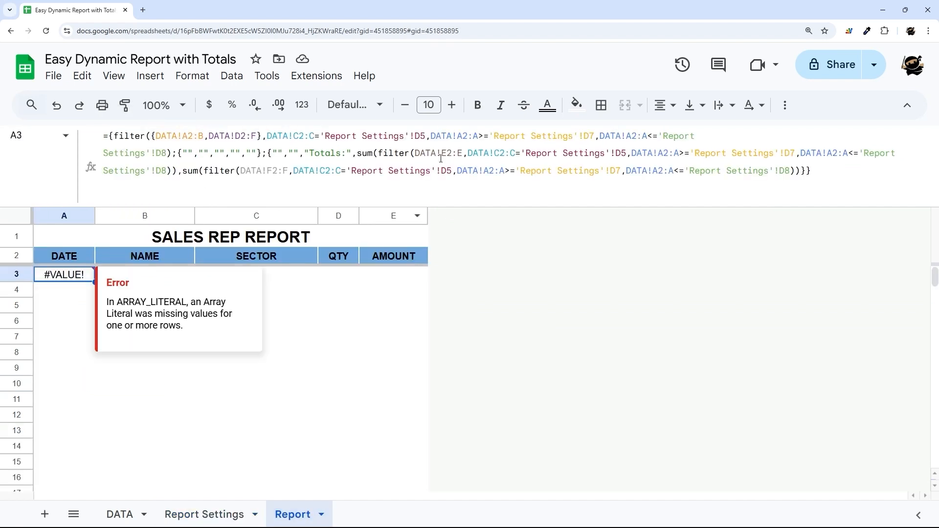
pyautogui.moveTo(491, 135); pyautogui.dragTo(596, 135)
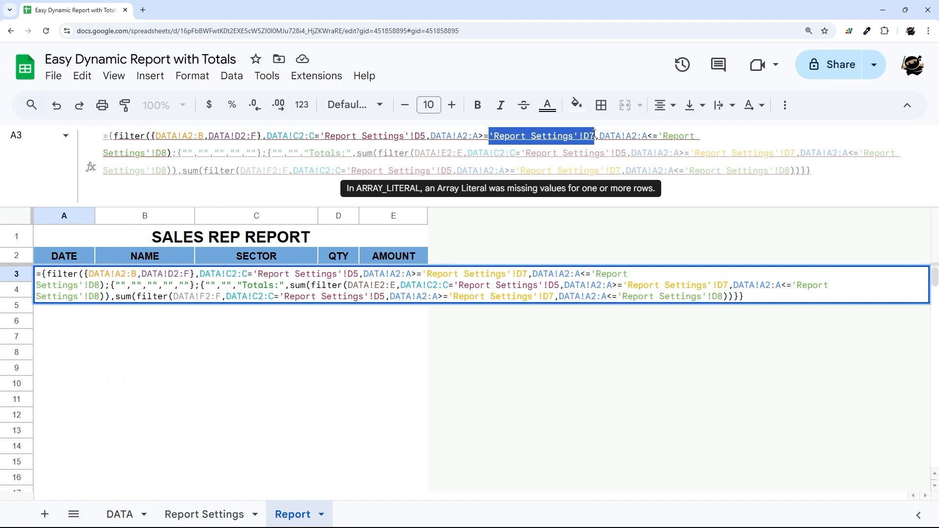
pyautogui.hotkey('ctrl', 'v')
pyautogui.click(547, 136)
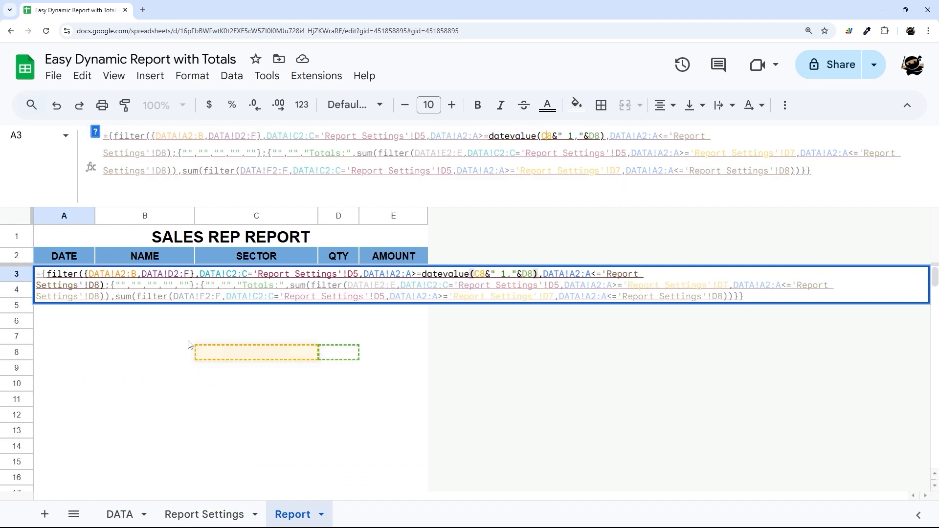
pyautogui.press('Escape')
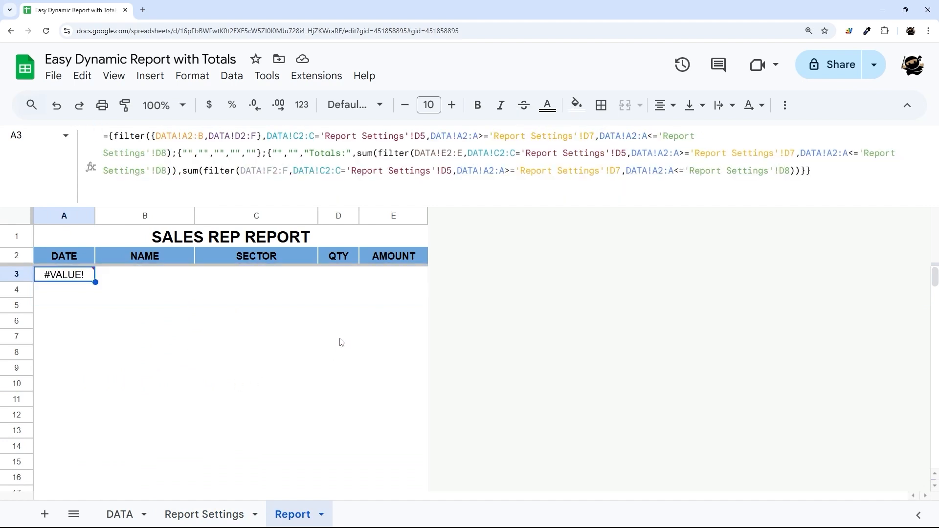
# Center the calculated dates in C10:D10 of Report Settings and give both cells a light gray fill.
pyautogui.click(211, 514)
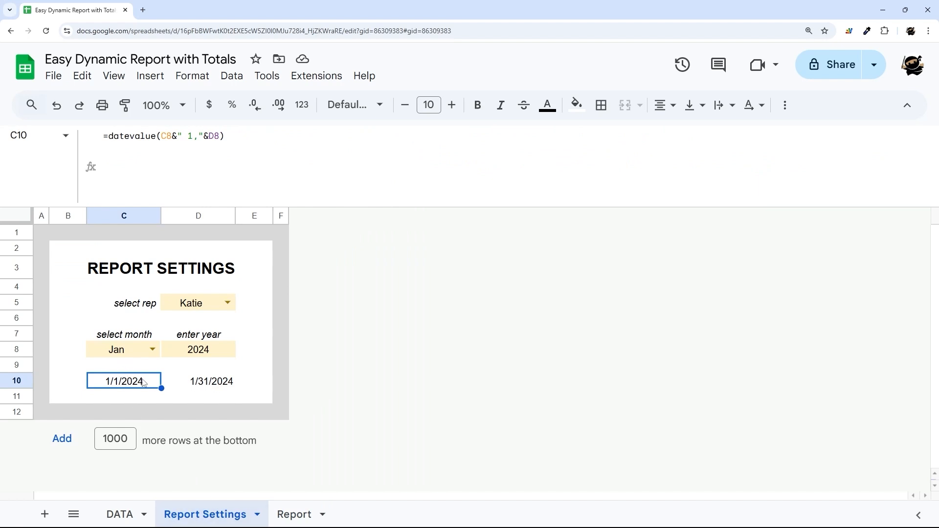
pyautogui.moveTo(143, 382); pyautogui.dragTo(215, 390)
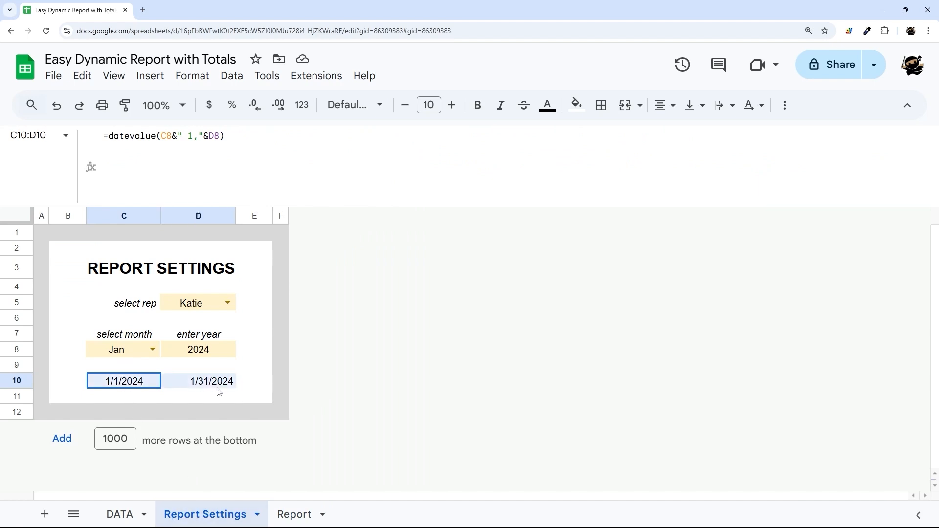
pyautogui.click(661, 105)
pyautogui.click(687, 133)
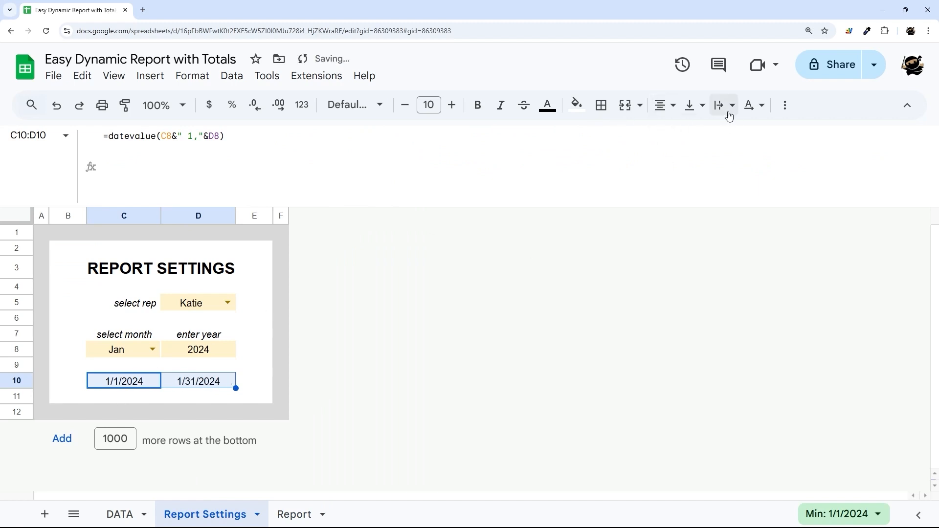
pyautogui.click(577, 104)
pyautogui.click(645, 161)
pyautogui.click(281, 302)
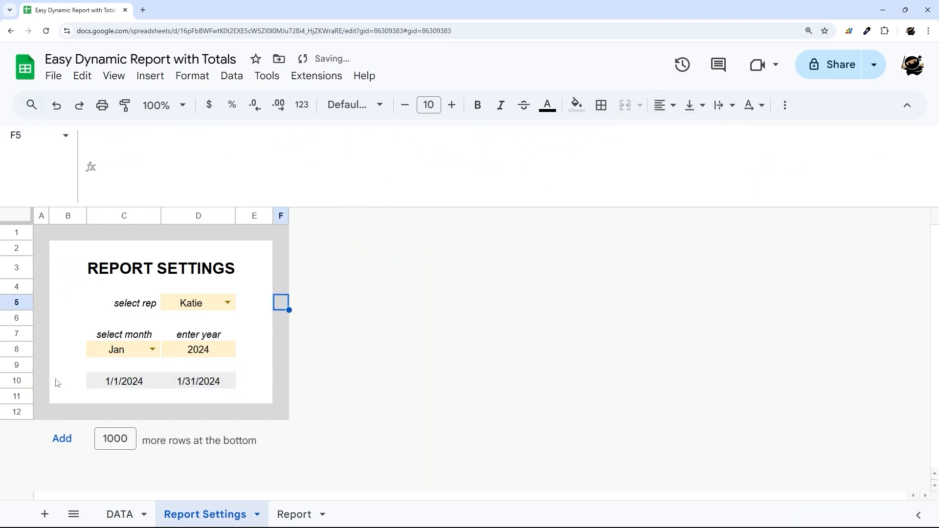
pyautogui.moveTo(125, 385); pyautogui.dragTo(186, 387)
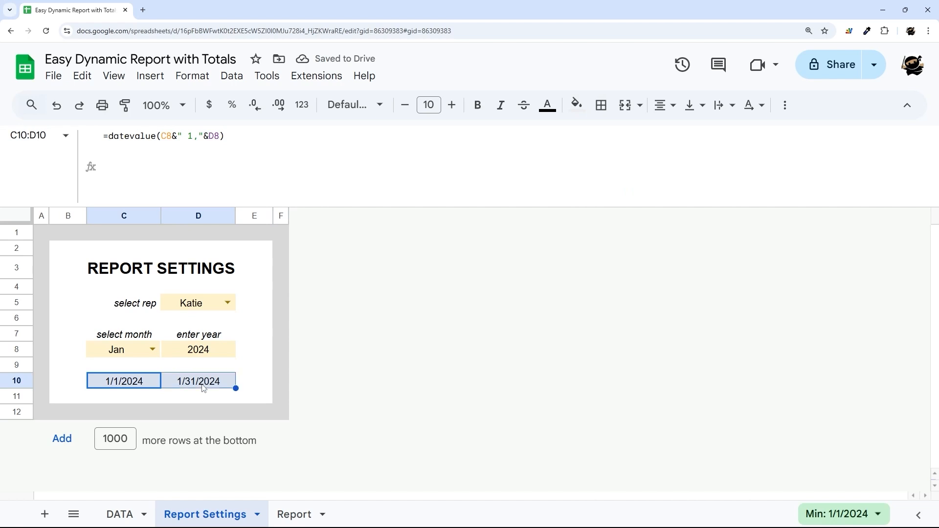
pyautogui.click(127, 353)
pyautogui.moveTo(127, 353); pyautogui.dragTo(191, 353)
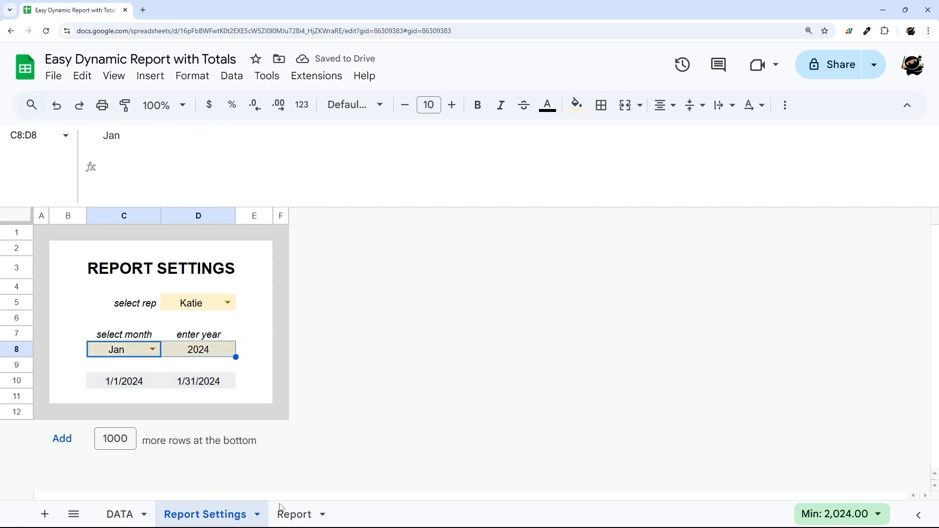
pyautogui.click(134, 385)
pyautogui.moveTo(134, 385); pyautogui.dragTo(206, 384)
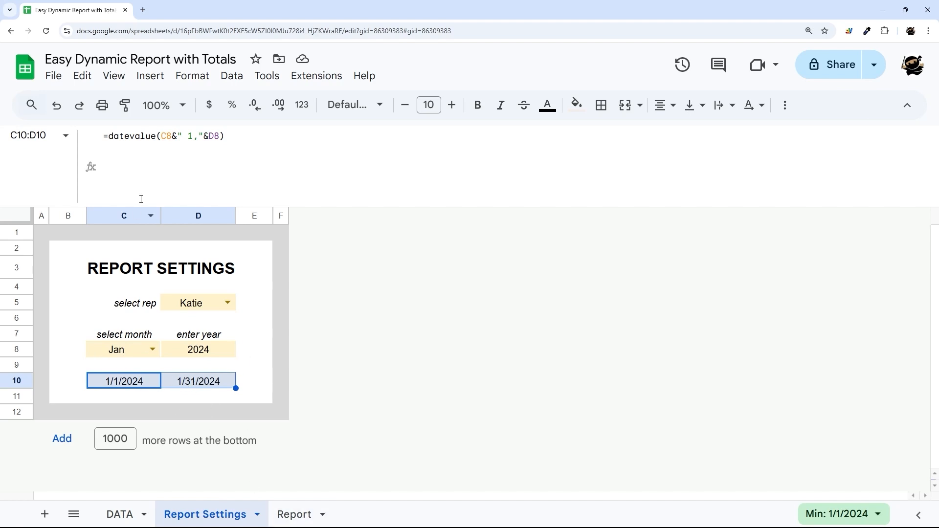
# In the Report sheet's A3 formula, point the first filter's start date to 'Report Settings'!C10 and its end date to 'Report Settings'!D10.
pyautogui.click(293, 514)
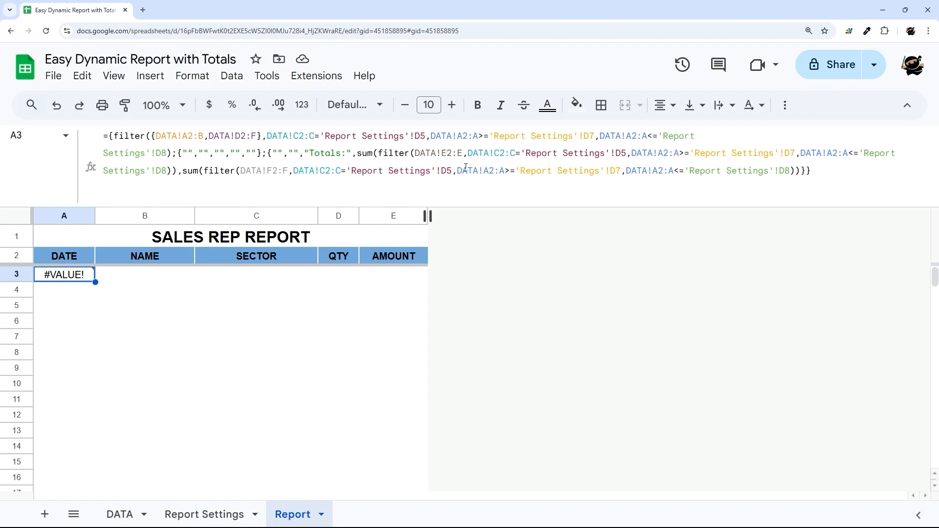
pyautogui.click(575, 142)
pyautogui.doubleClick(576, 142)
pyautogui.write('C10')
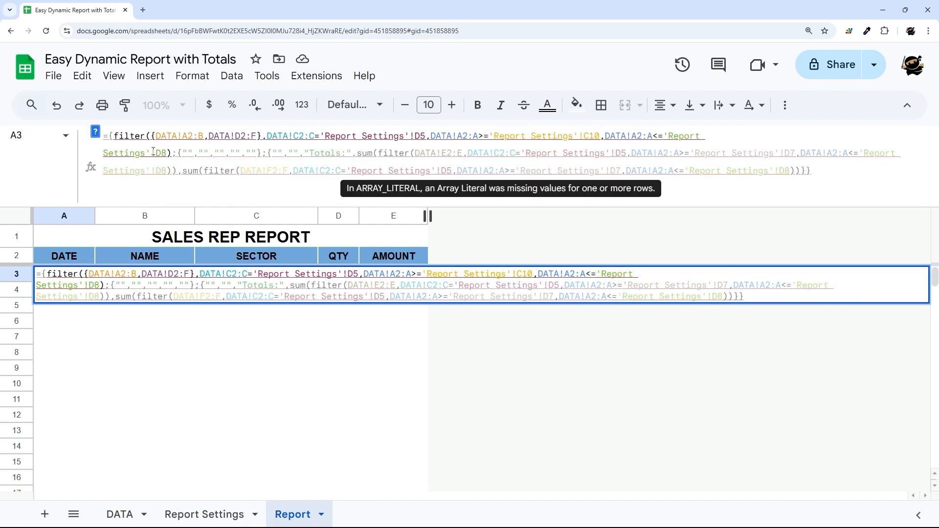
pyautogui.doubleClick(153, 152)
pyautogui.write('D10')
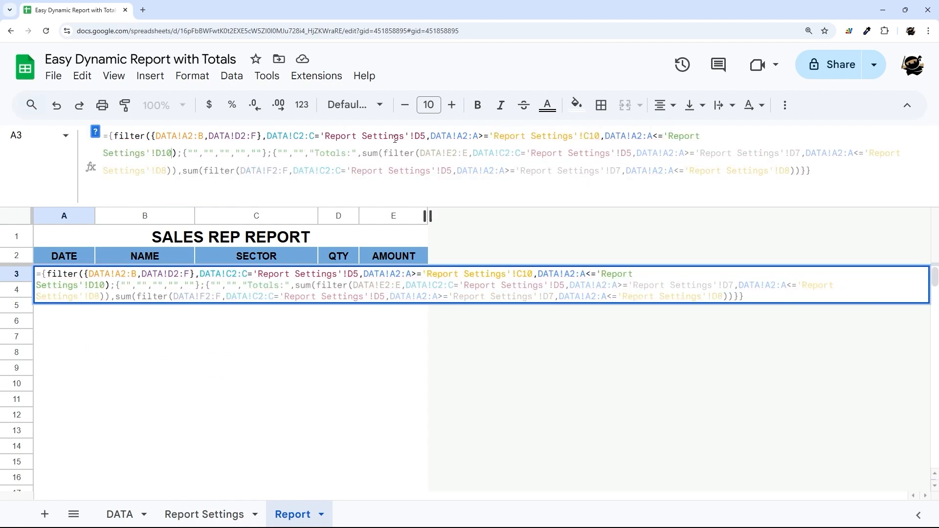
# Point the date conditions of the quantity total's filter (DATA!E2:E) to C10 and D10 on Report Settings.
pyautogui.doubleClick(794, 153)
pyautogui.write('C10')
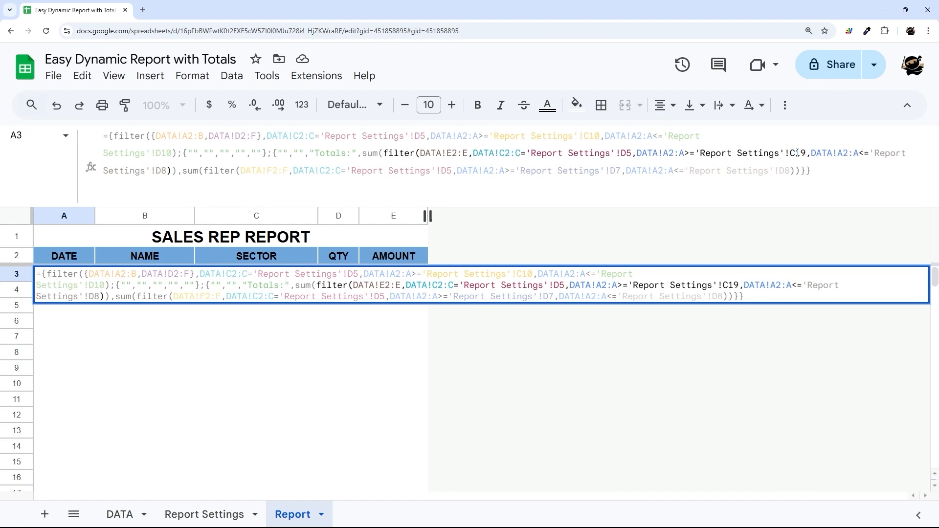
pyautogui.click(164, 171)
pyautogui.write('10')
pyautogui.press('Delete')
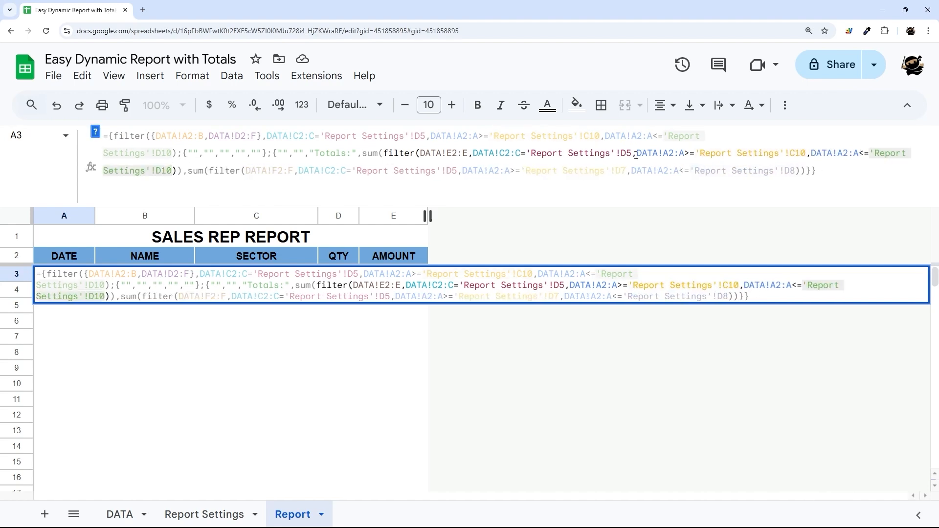
# Point the amount total's filter (DATA!F2:F) to C10 and D10 on Report Settings and commit the A3 formula.
pyautogui.click(621, 172)
pyautogui.press('BackSpace')
pyautogui.write('C10')
pyautogui.press('Delete')
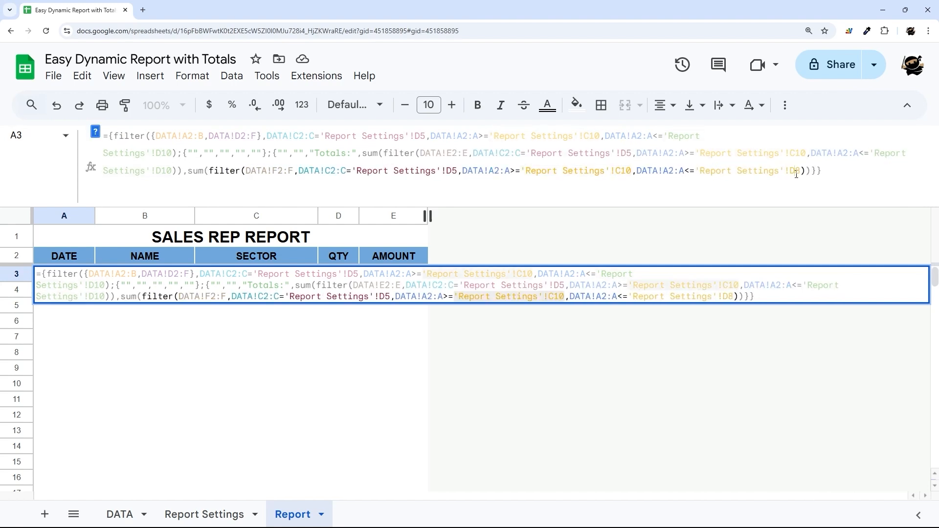
pyautogui.doubleClick(800, 171)
pyautogui.write('D10')
pyautogui.press('Return')
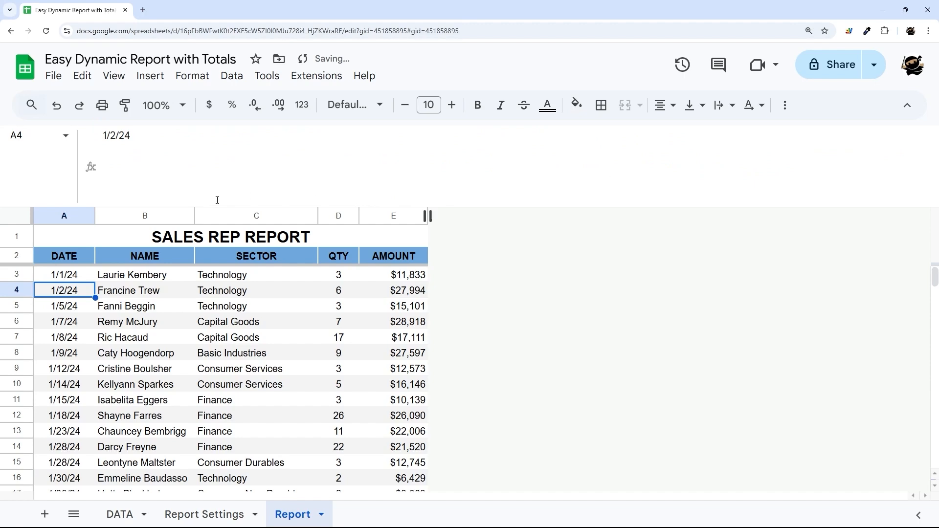
# Shrink the formula bar back to one line and check the report down to its totals row.
pyautogui.moveTo(211, 207); pyautogui.dragTo(218, 118)
pyautogui.scroll(-2, 266, 237)
pyautogui.scroll(2, 264, 248)
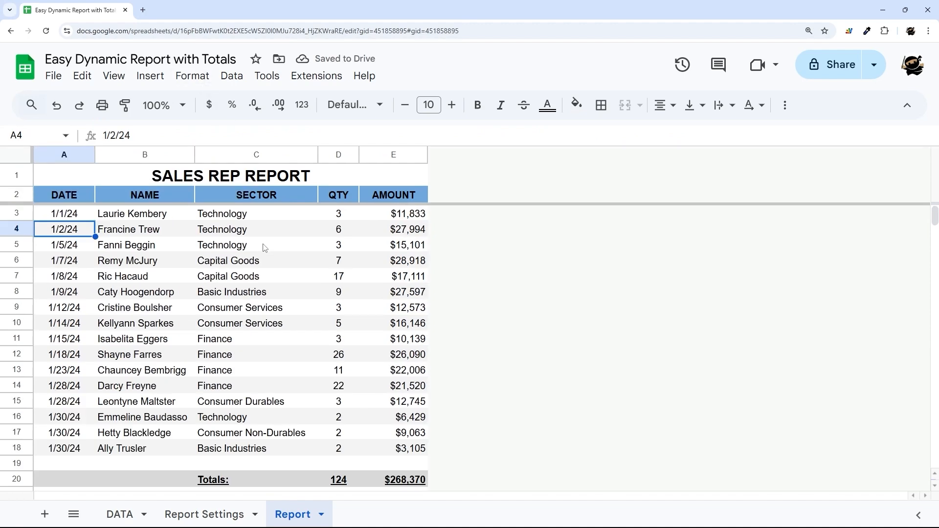
# Set the month in Report Settings to Feb and check the resulting report through its last rows.
pyautogui.click(205, 514)
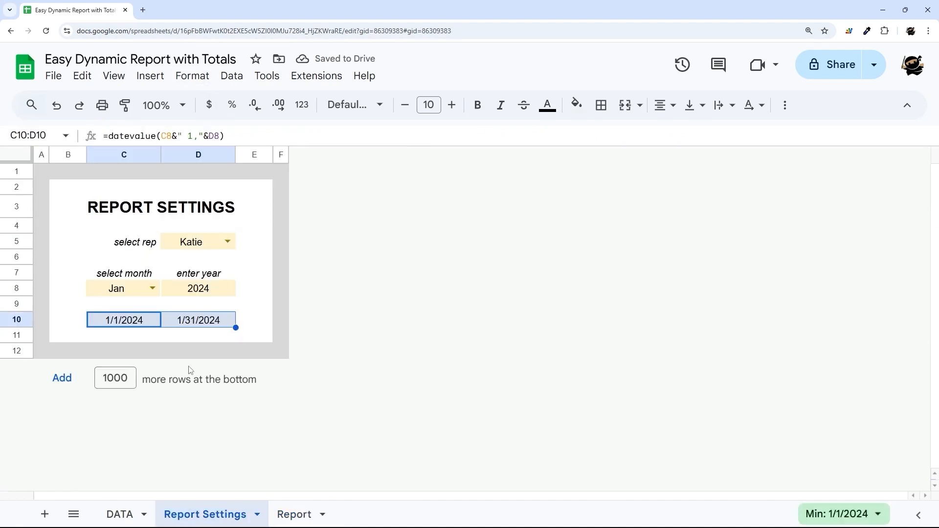
pyautogui.click(157, 288)
pyautogui.click(102, 326)
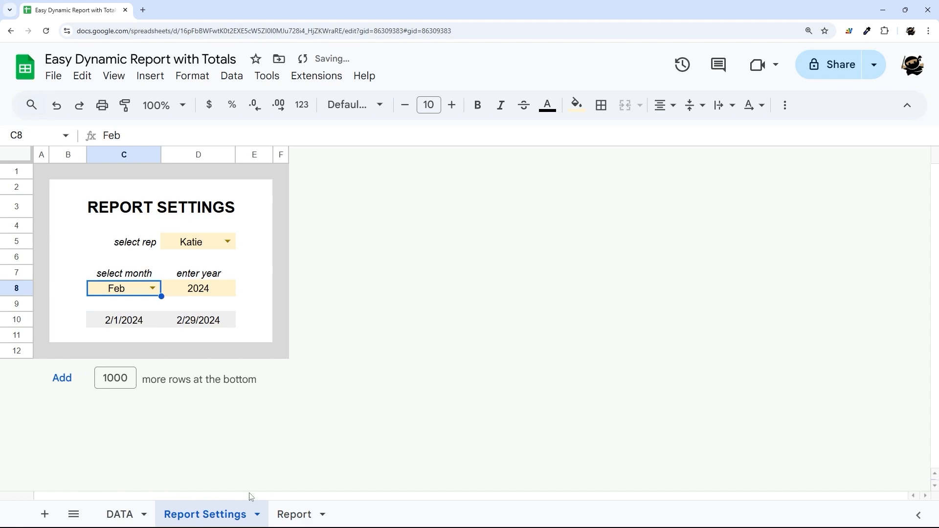
pyautogui.click(293, 514)
pyautogui.scroll(-4, 197, 307)
pyautogui.scroll(4, 197, 307)
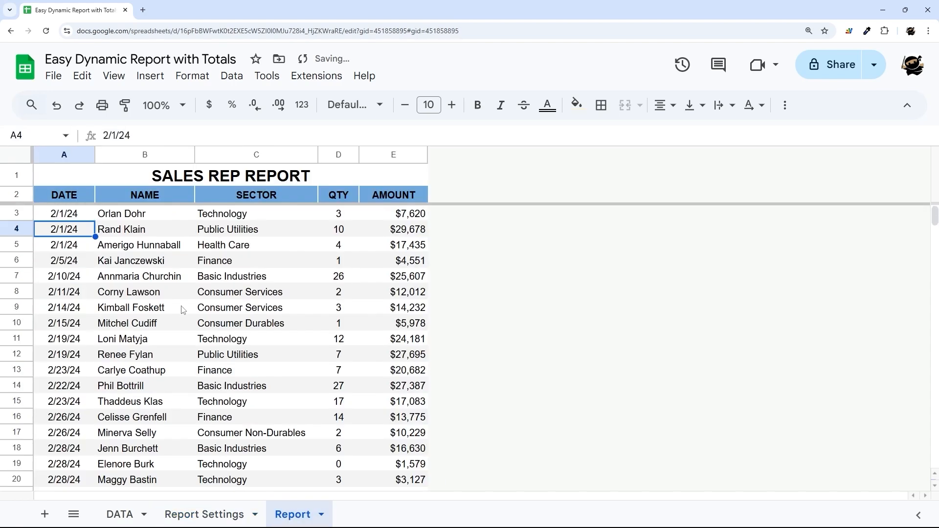
# Set the month in Report Settings to Mar, keeping 2024 as the year.
pyautogui.click(204, 515)
pyautogui.click(155, 289)
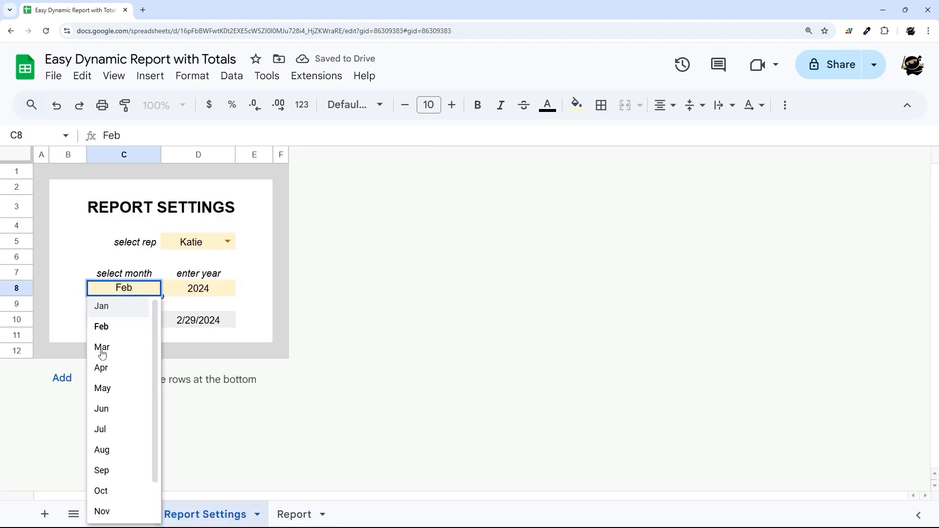
pyautogui.click(102, 348)
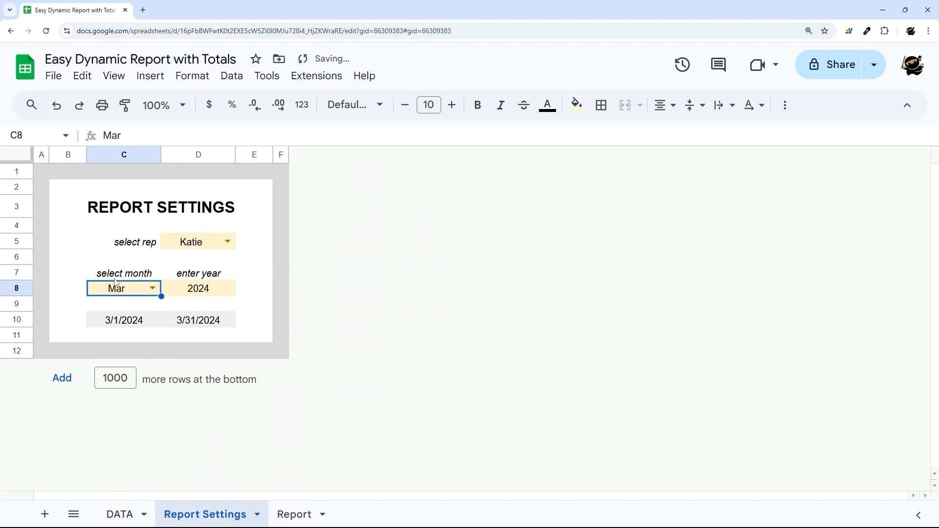
pyautogui.click(193, 293)
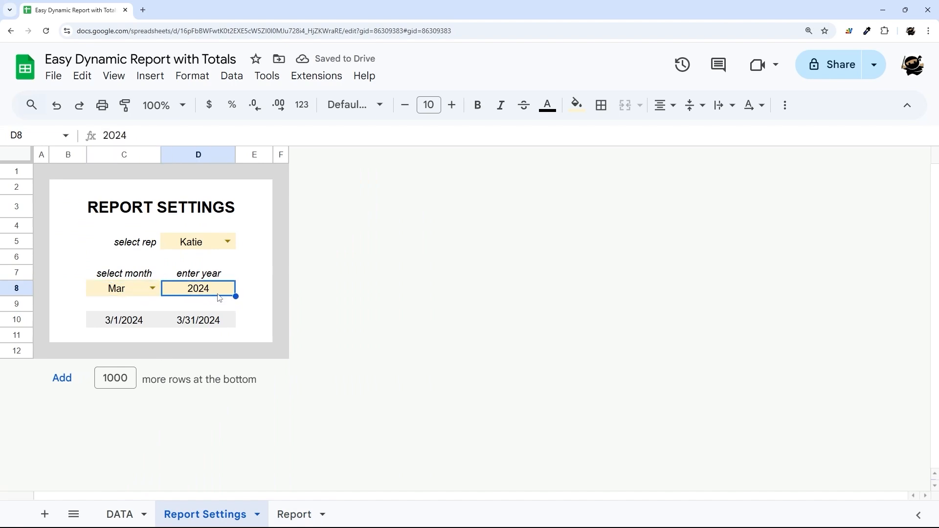
# Review the March report and widen its NAME column to fit the longest customer name.
pyautogui.click(294, 515)
pyautogui.scroll(-2, 259, 391)
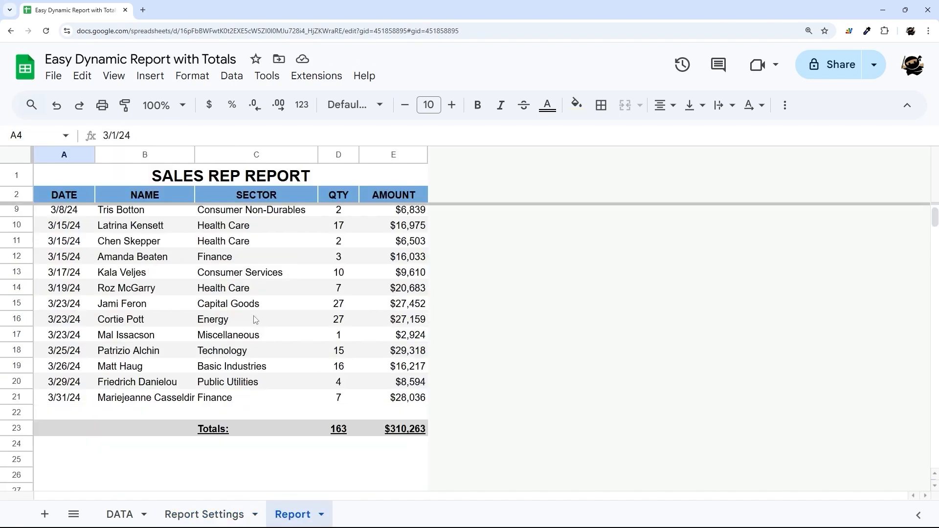
pyautogui.scroll(-2, 255, 319)
pyautogui.scroll(3, 247, 314)
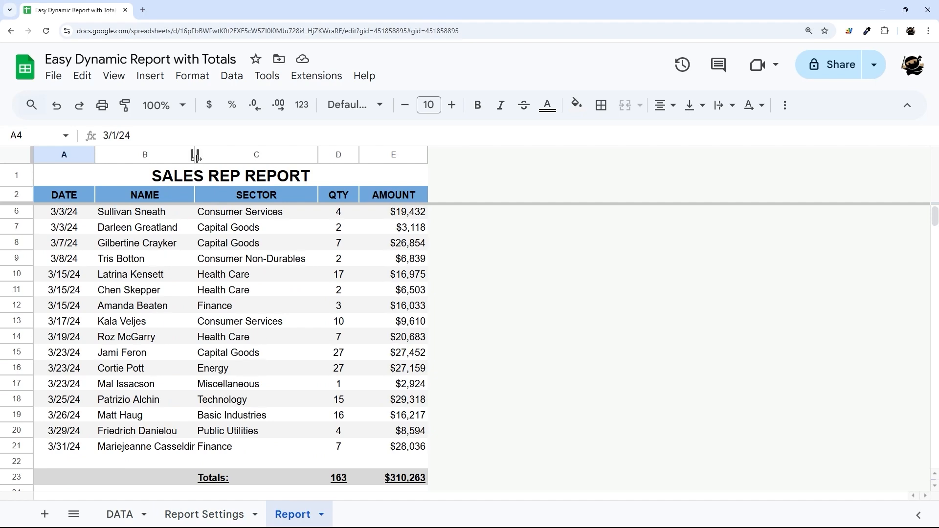
pyautogui.moveTo(195, 154); pyautogui.dragTo(216, 154)
# Switch the selected rep to the last one in the list, then check the updated report and the DATA sheet.
pyautogui.click(224, 523)
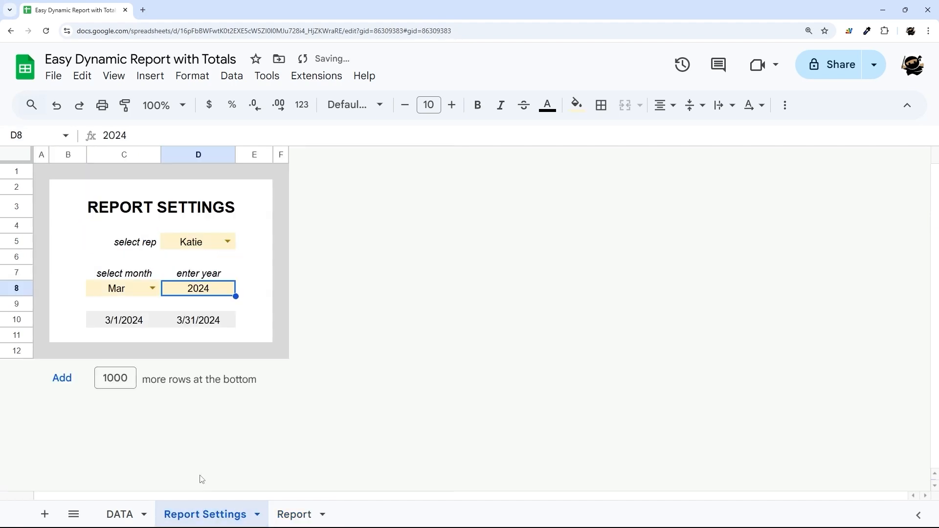
pyautogui.click(227, 242)
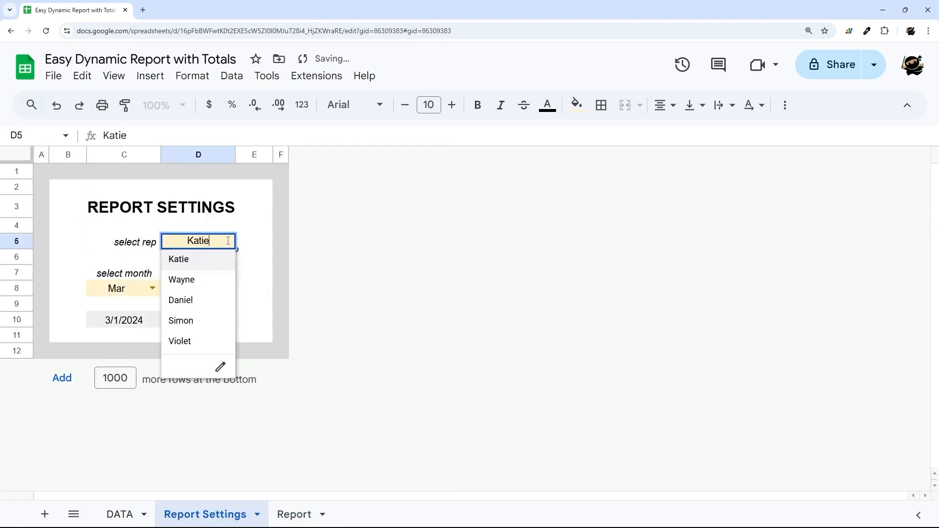
pyautogui.click(181, 340)
pyautogui.click(293, 514)
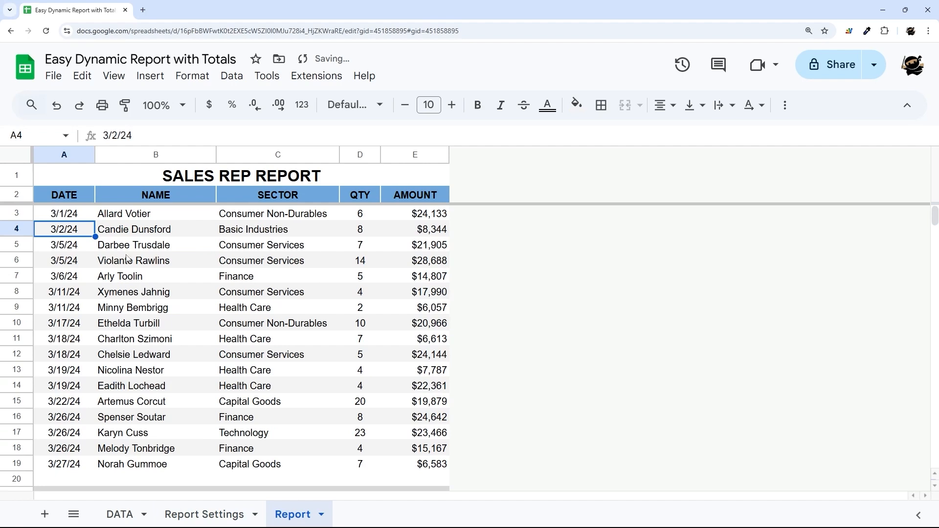
pyautogui.scroll(-2, 126, 258)
pyautogui.scroll(2, 126, 257)
pyautogui.click(123, 514)
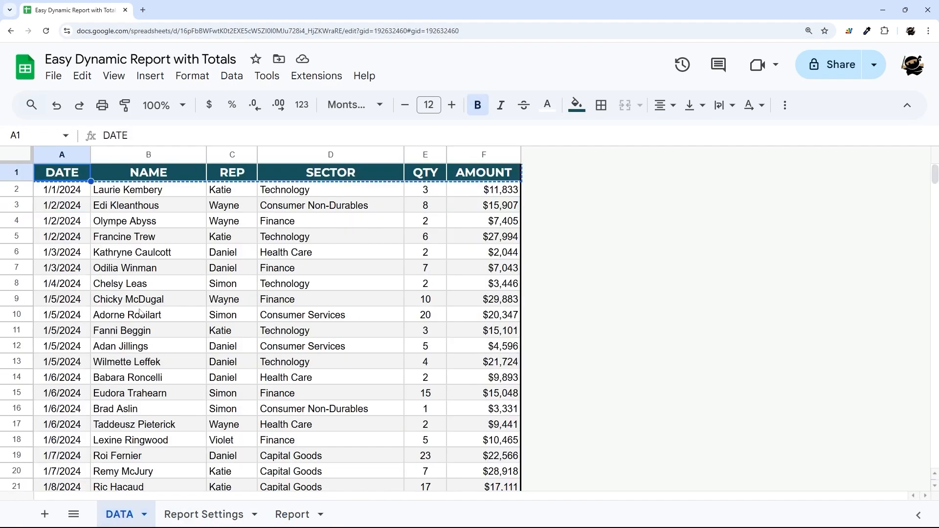